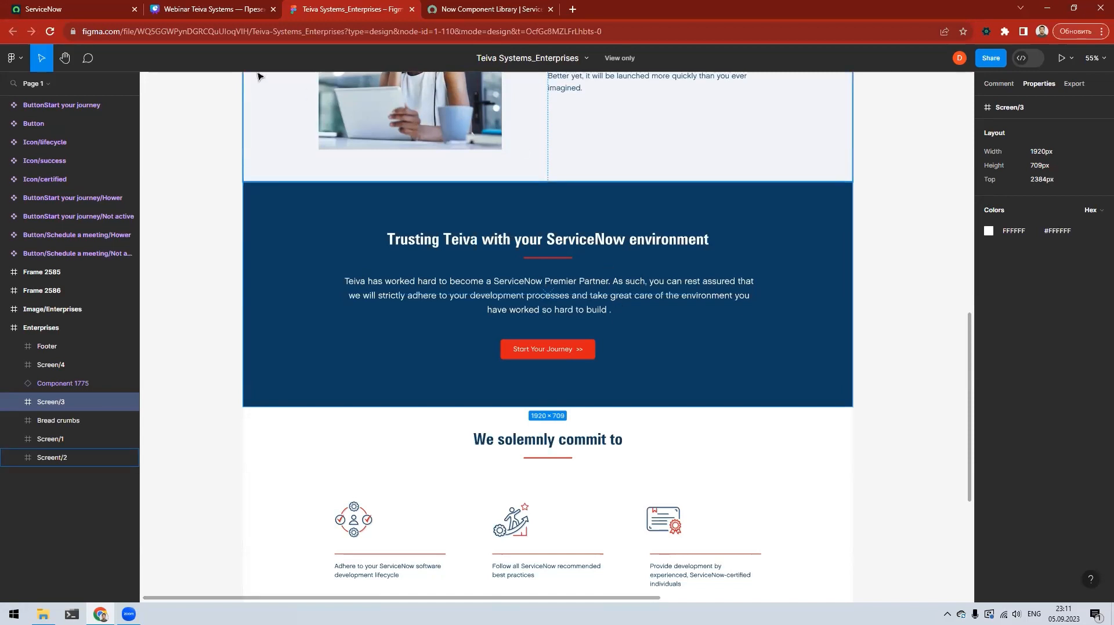
# Step: Switch to the ServiceNow instance, launch UI Builder and open the Teiva Portal experience
pyautogui.click(86, 7)
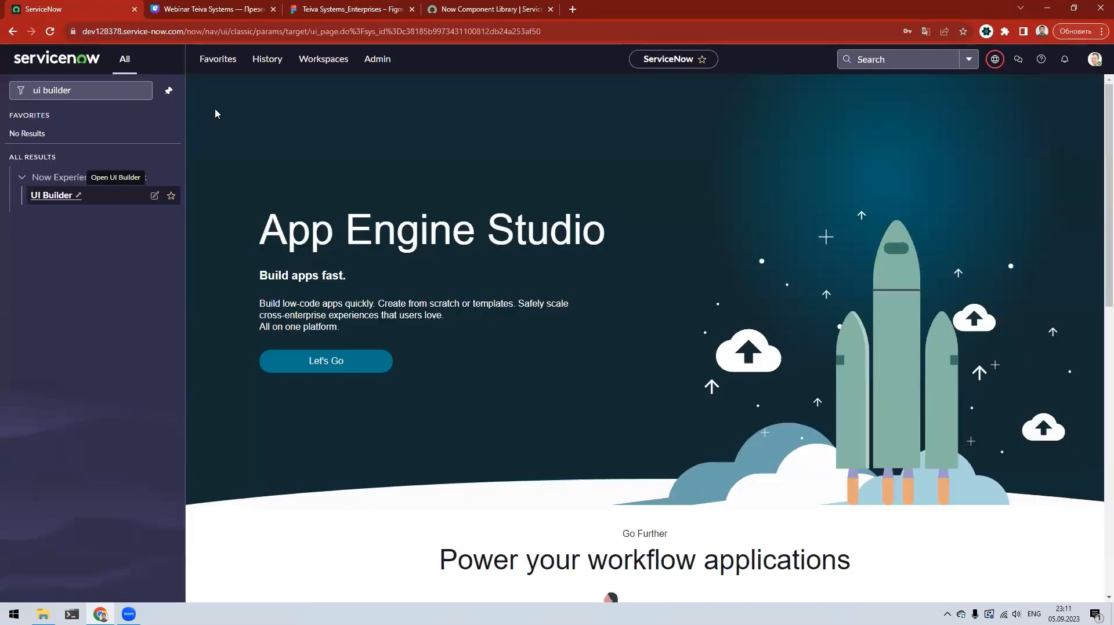
pyautogui.click(71, 197)
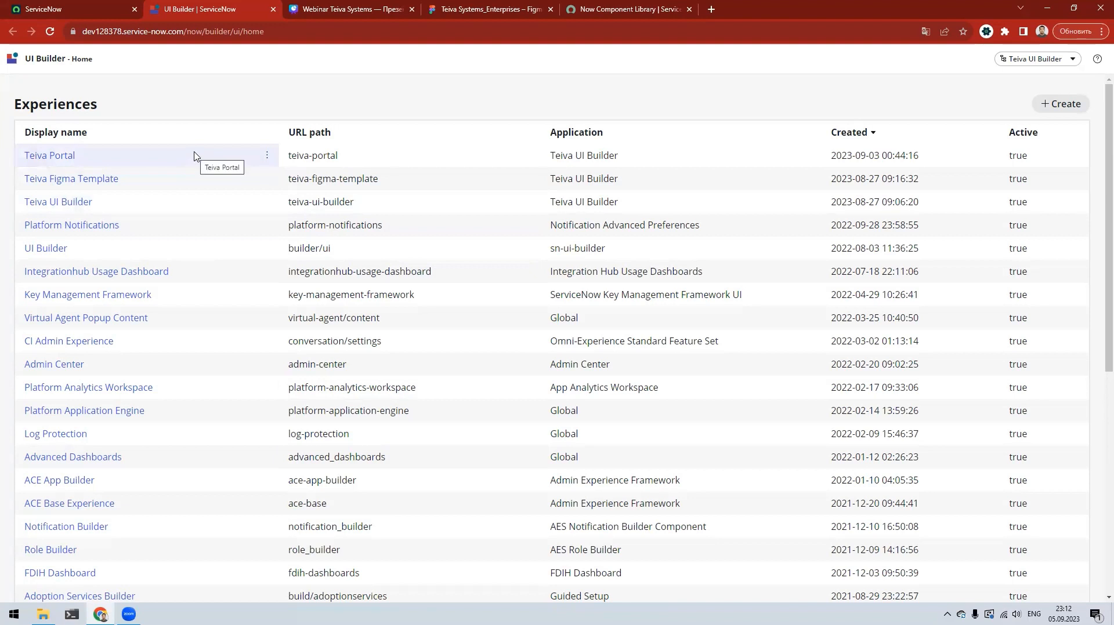
pyautogui.click(68, 159)
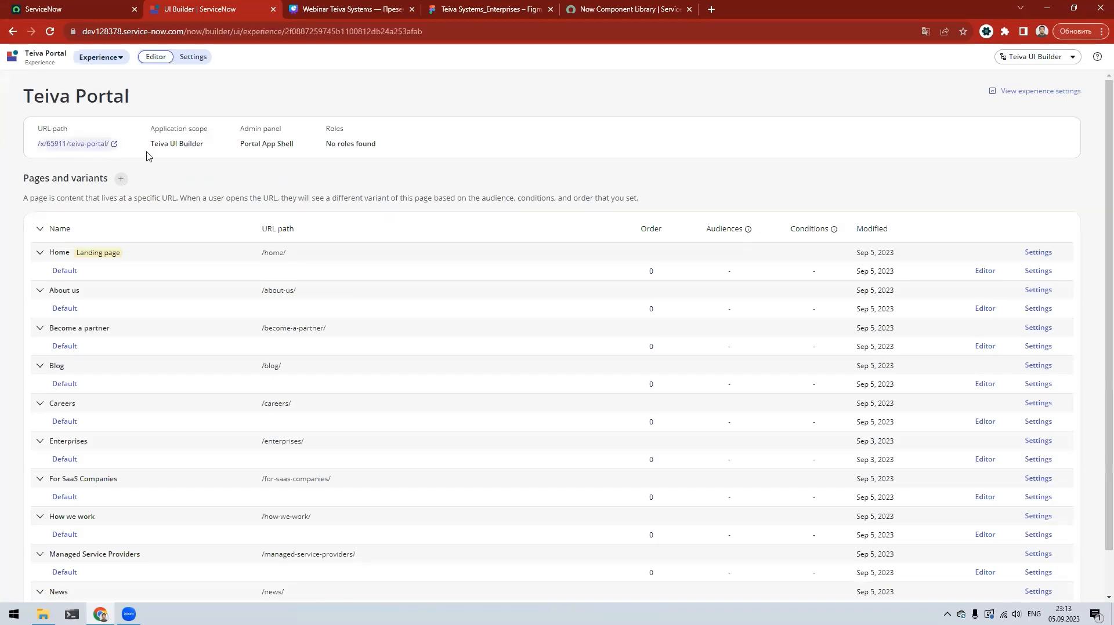
# Step: Open the Teiva Portal experience settings and review the title, URL path, landing path and branding theme
pyautogui.click(200, 58)
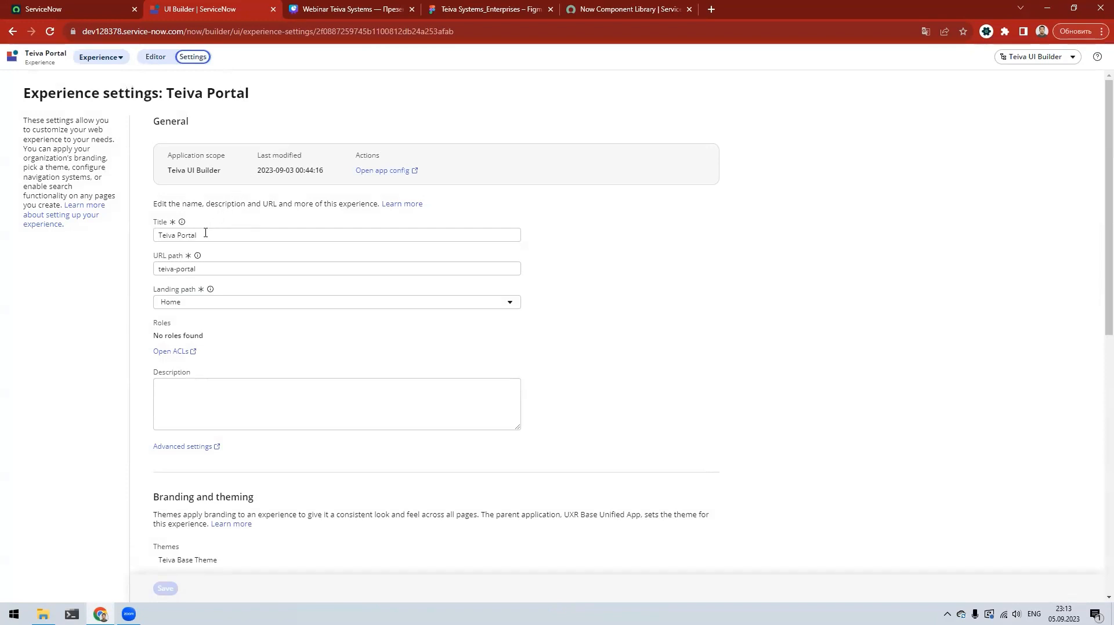
pyautogui.click(163, 231)
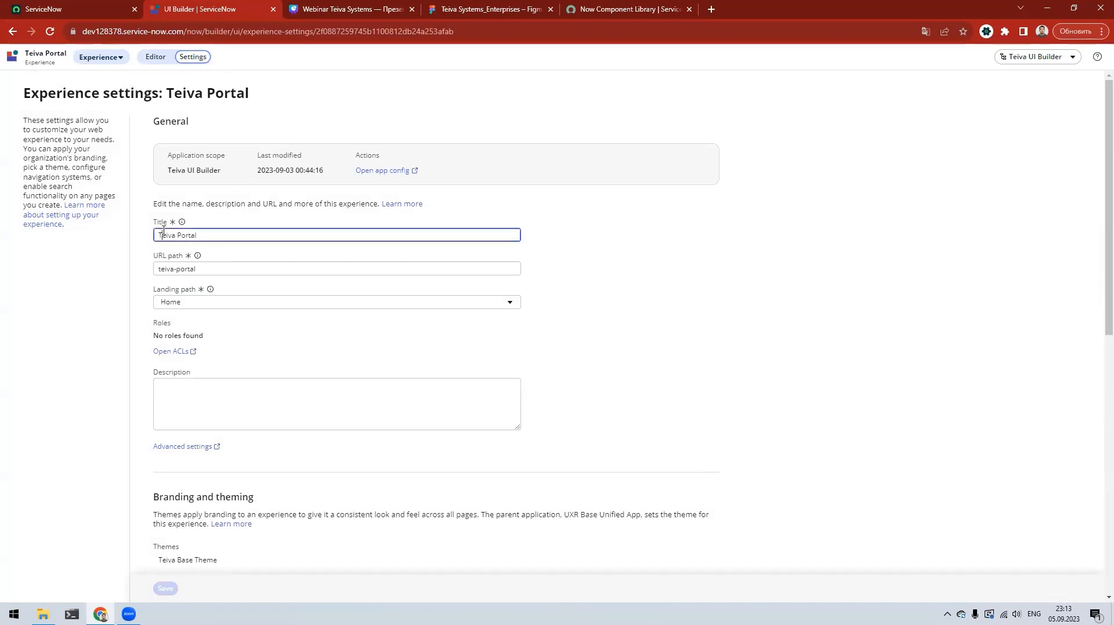
pyautogui.click(221, 270)
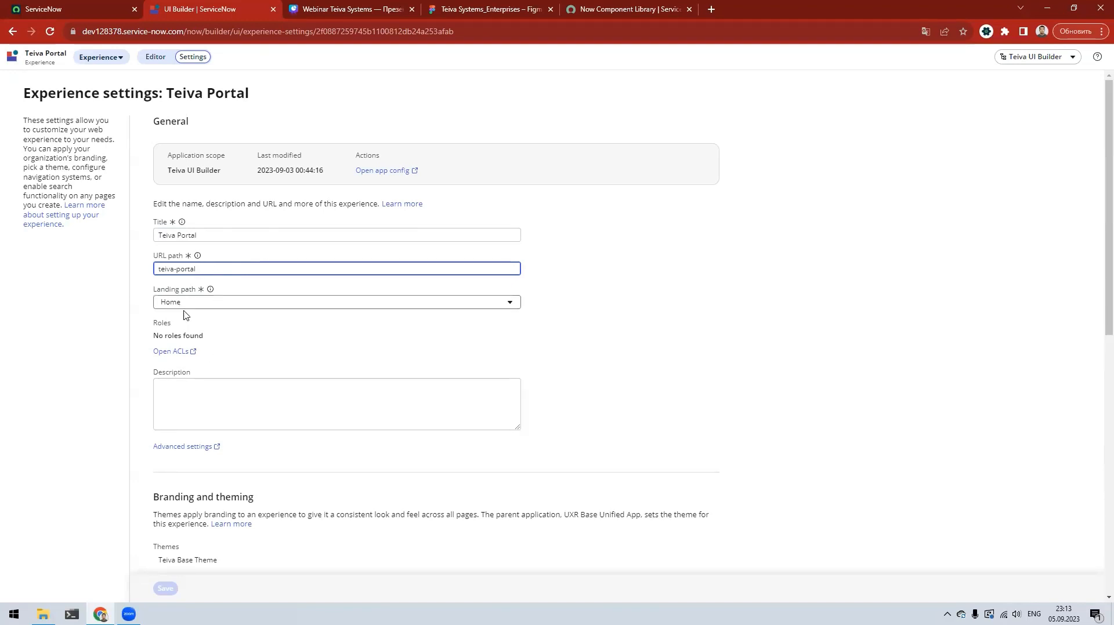
pyautogui.scroll(-2, 250, 358)
pyautogui.scroll(-2, 254, 354)
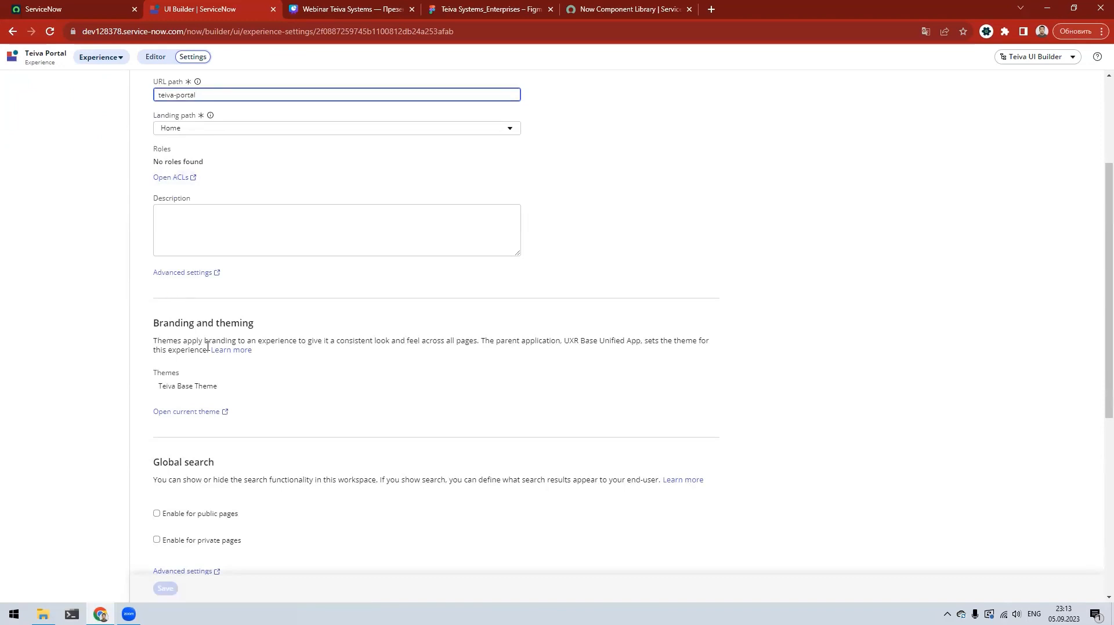
pyautogui.scroll(-1, 206, 360)
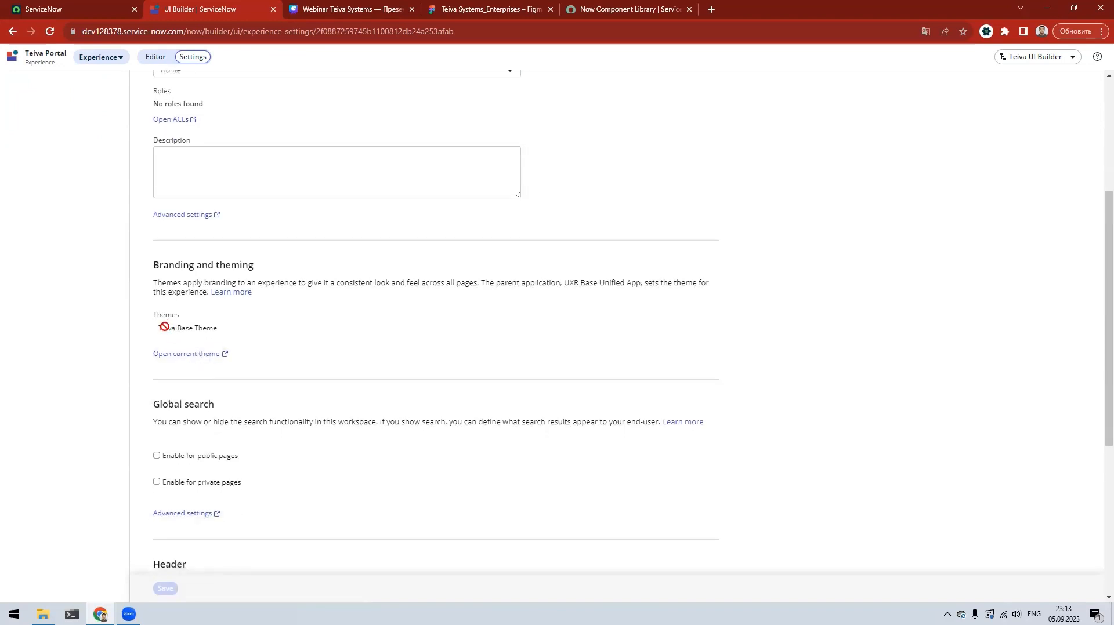
pyautogui.moveTo(167, 323); pyautogui.dragTo(215, 322)
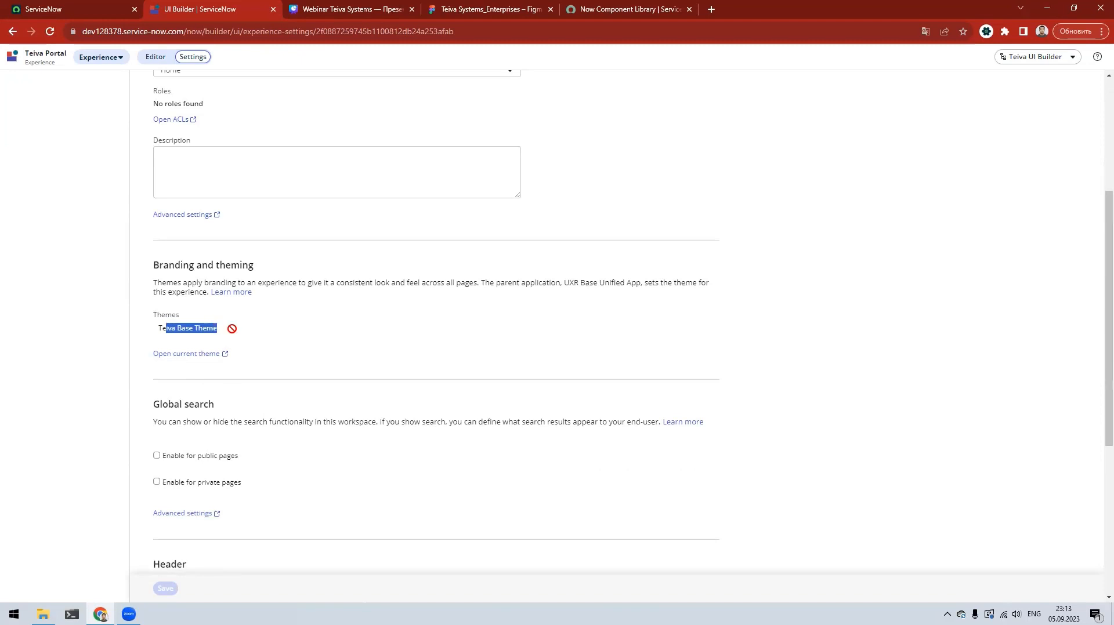
pyautogui.click(254, 327)
# Step: Open the experience's current theme and examine the extended theme and button variables in its Legacy: Experience Theme definition
pyautogui.click(196, 354)
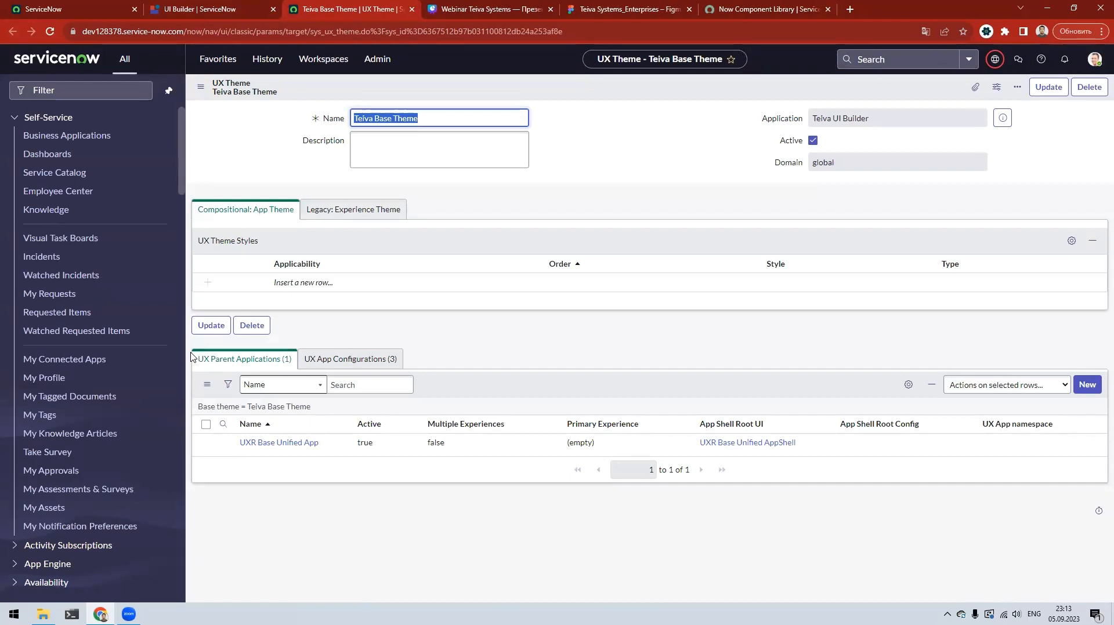
pyautogui.click(362, 211)
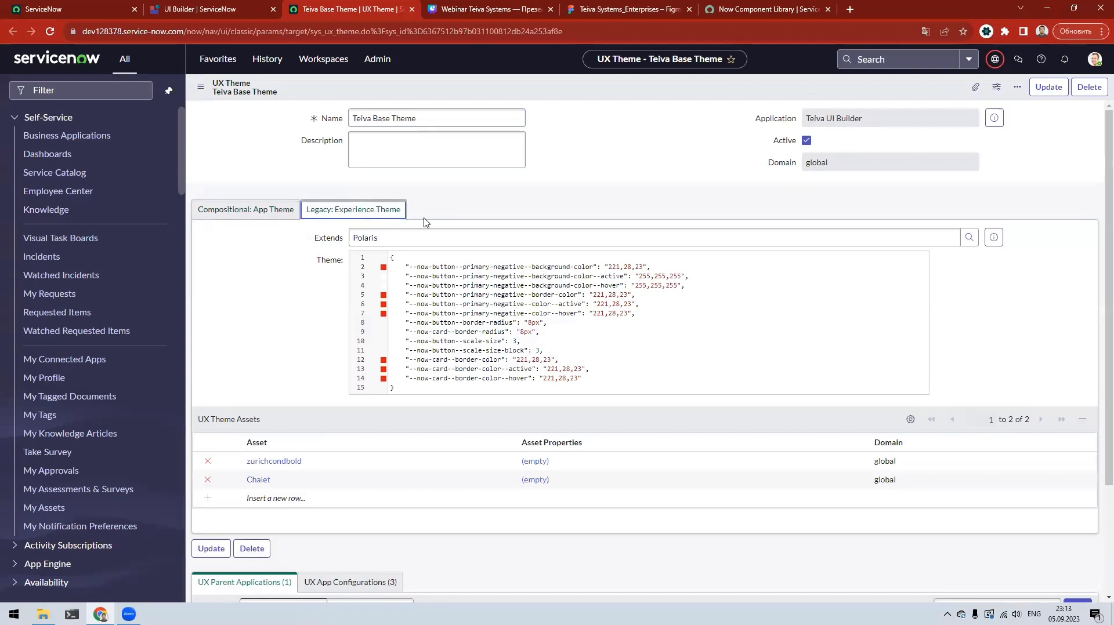
pyautogui.click(389, 237)
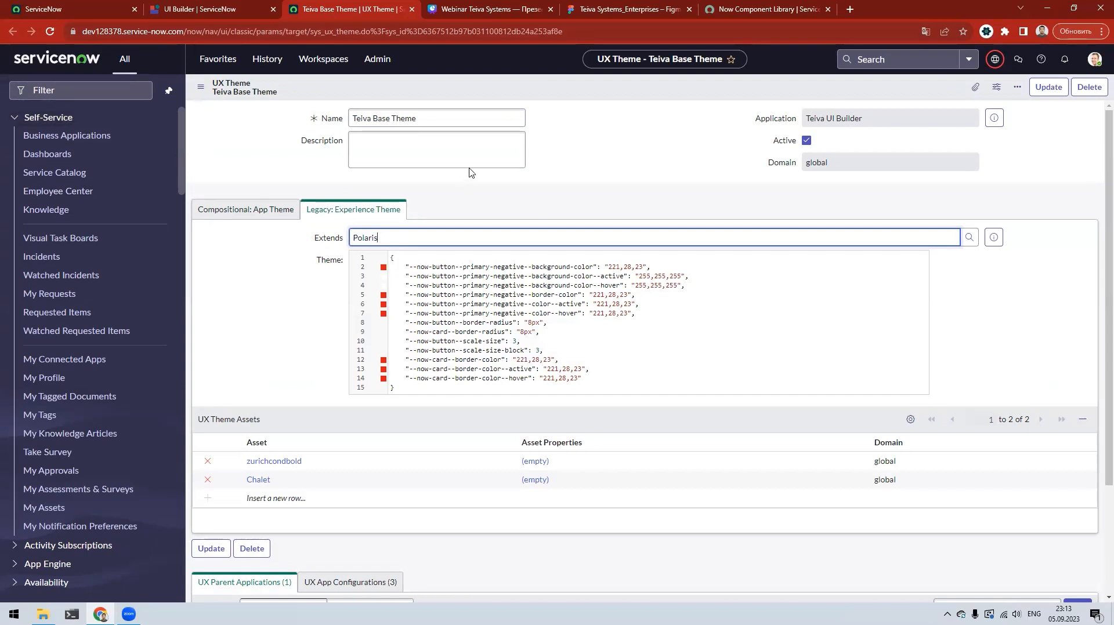
pyautogui.click(476, 272)
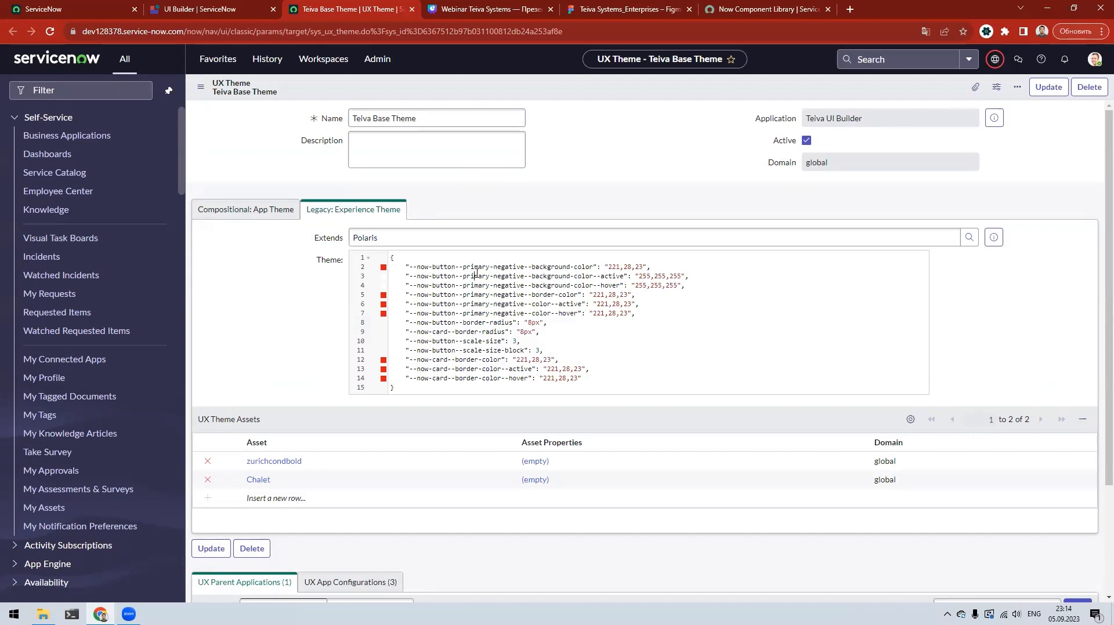
pyautogui.moveTo(452, 295); pyautogui.dragTo(502, 296)
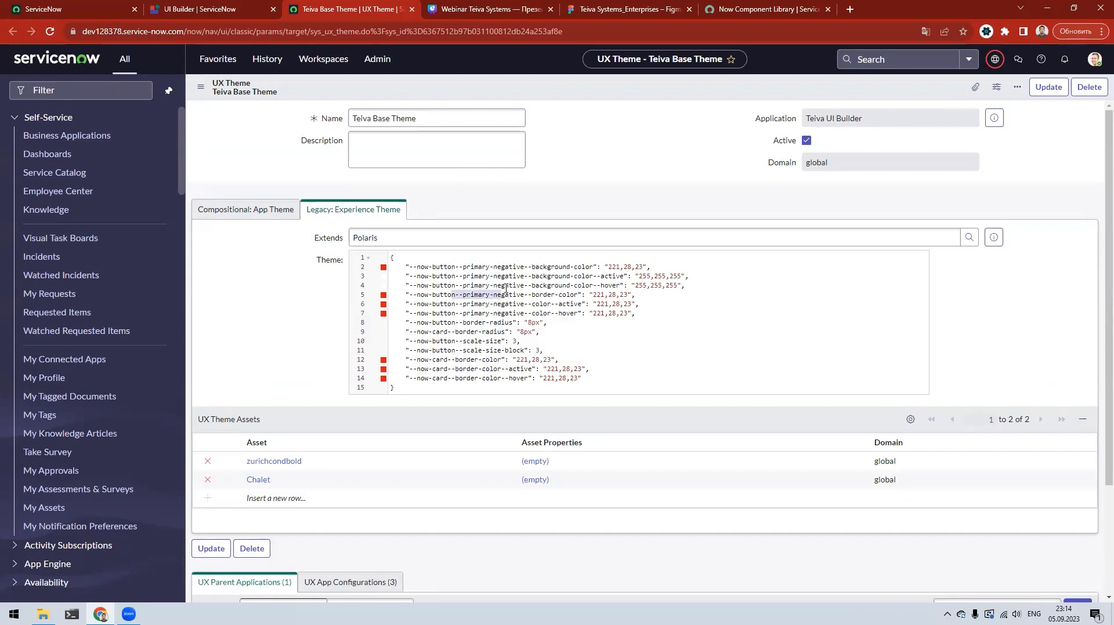
# Step: Switch to the Now Component Library documentation and examine the Button component's theme variables and their default values
pyautogui.hotkey('ctrl', 'Tab')
pyautogui.hotkey('ctrl', 'Tab')
pyautogui.hotkey('ctrl', 'Tab')
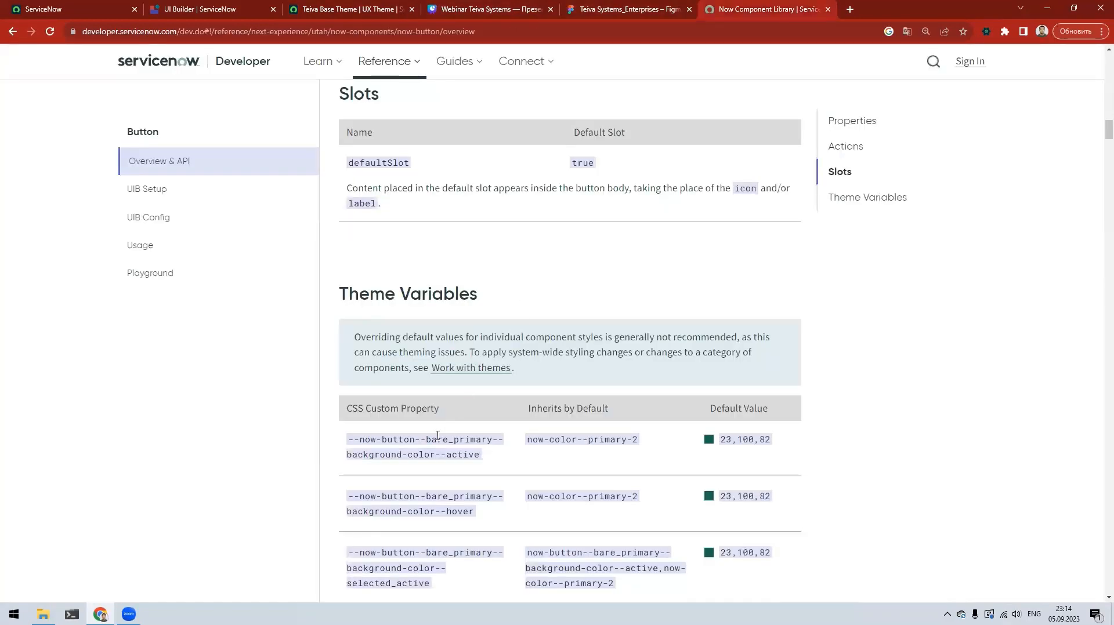
pyautogui.scroll(-3, 378, 442)
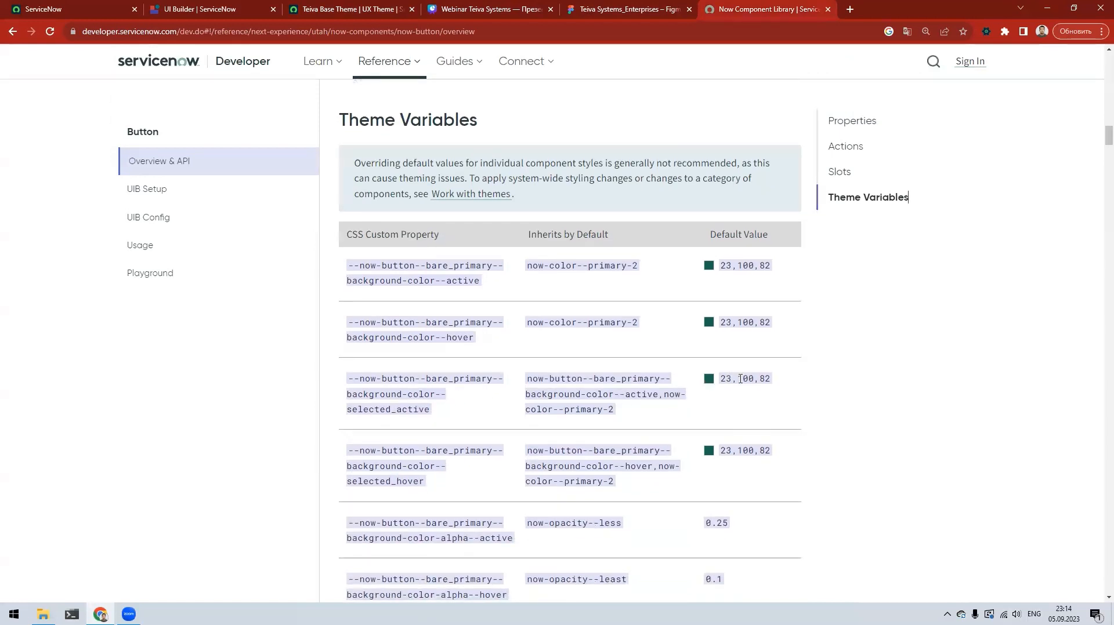
pyautogui.moveTo(719, 378); pyautogui.dragTo(772, 378)
# Step: Return to the Teiva Base Theme record and review its theme code and UX theme assets
pyautogui.click(82, 11)
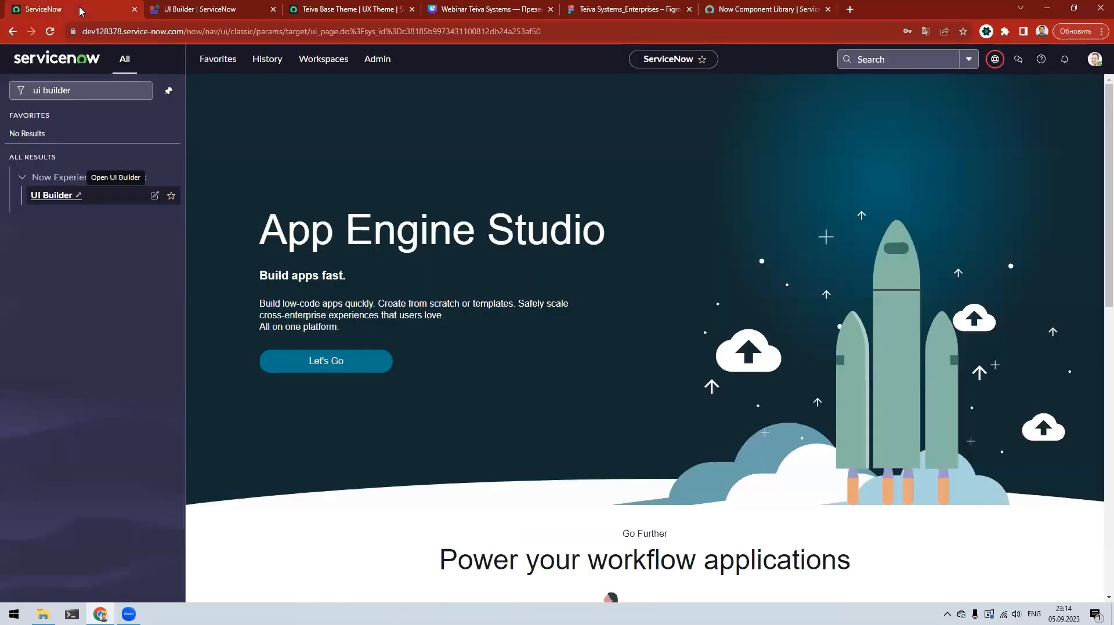
pyautogui.click(180, 11)
pyautogui.hotkey('ctrl', 'Tab')
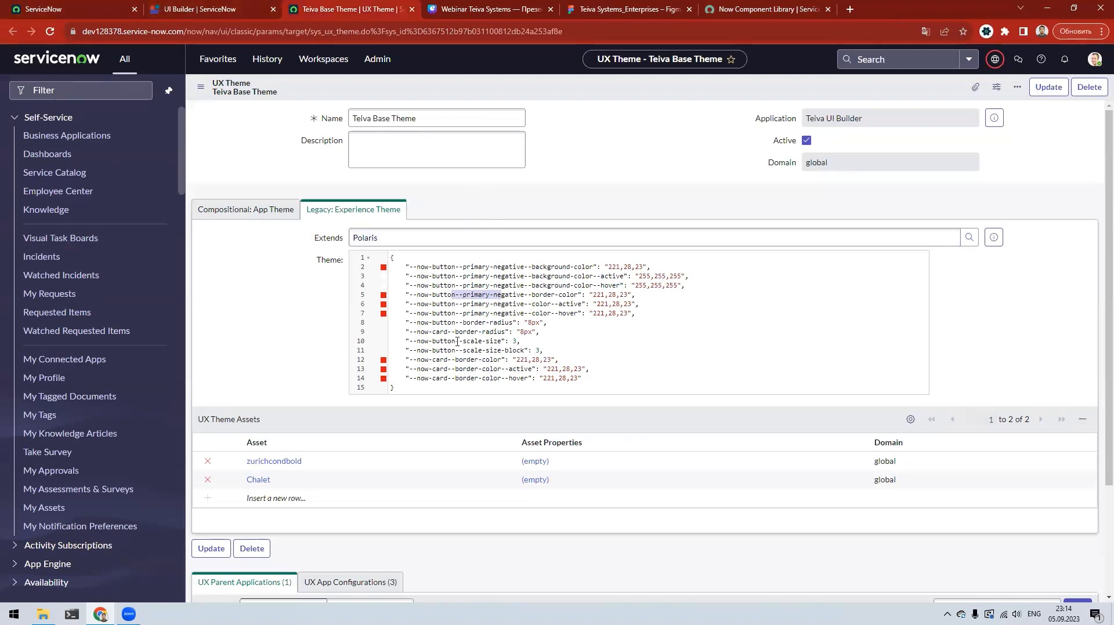
pyautogui.scroll(-1, 325, 385)
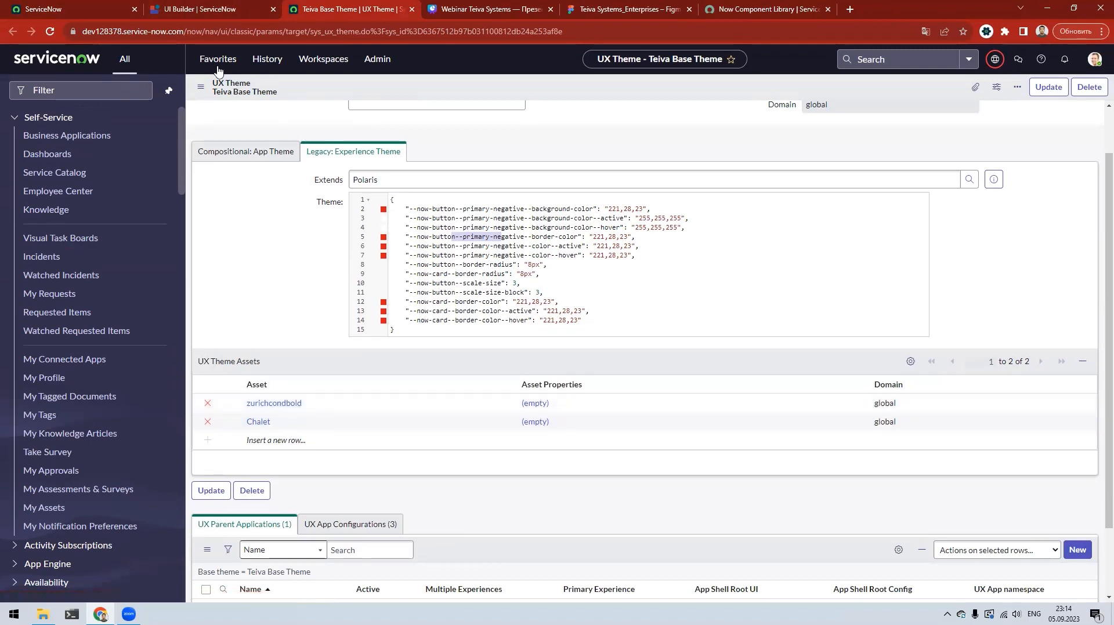
# Step: Go back to the Teiva Portal experience in UI Builder and open the Enterprises page's Default variant for editing
pyautogui.click(193, 10)
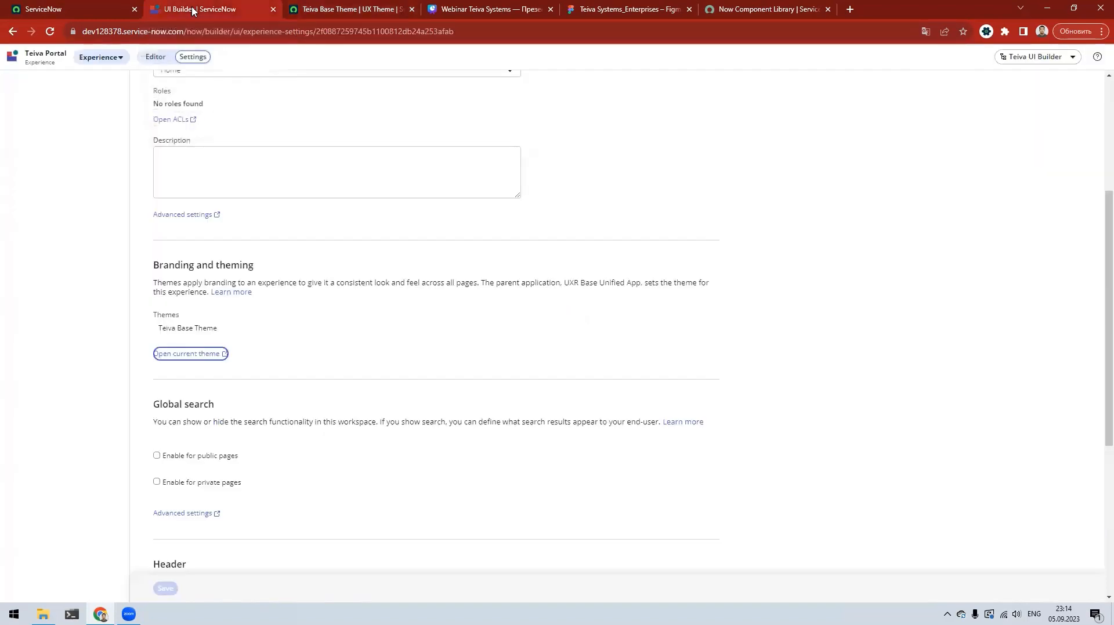
pyautogui.scroll(4, 171, 194)
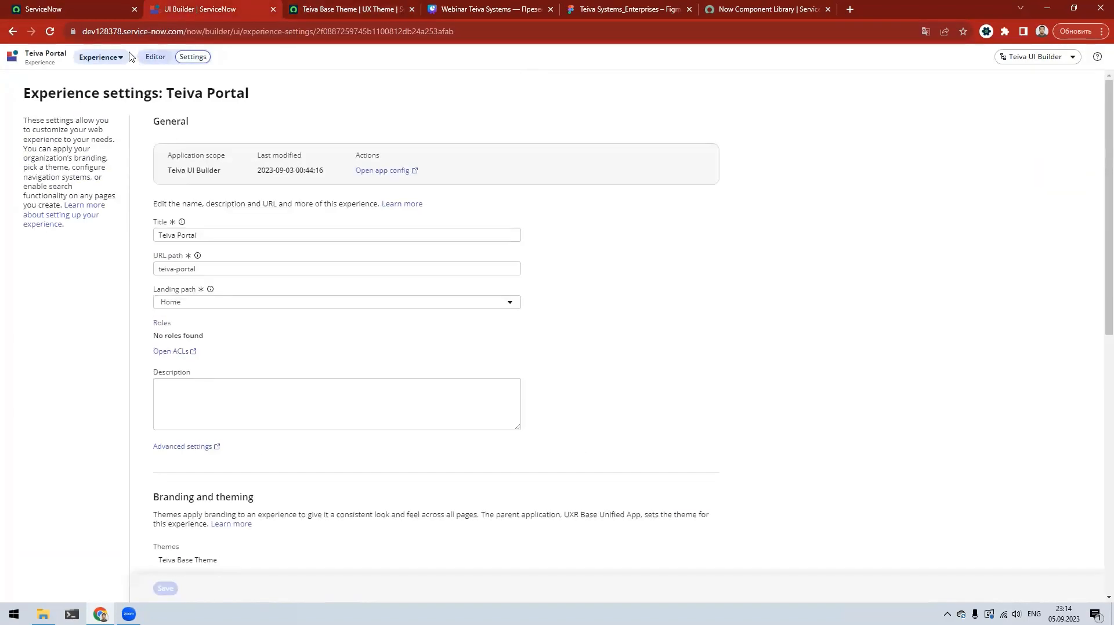
pyautogui.click(44, 55)
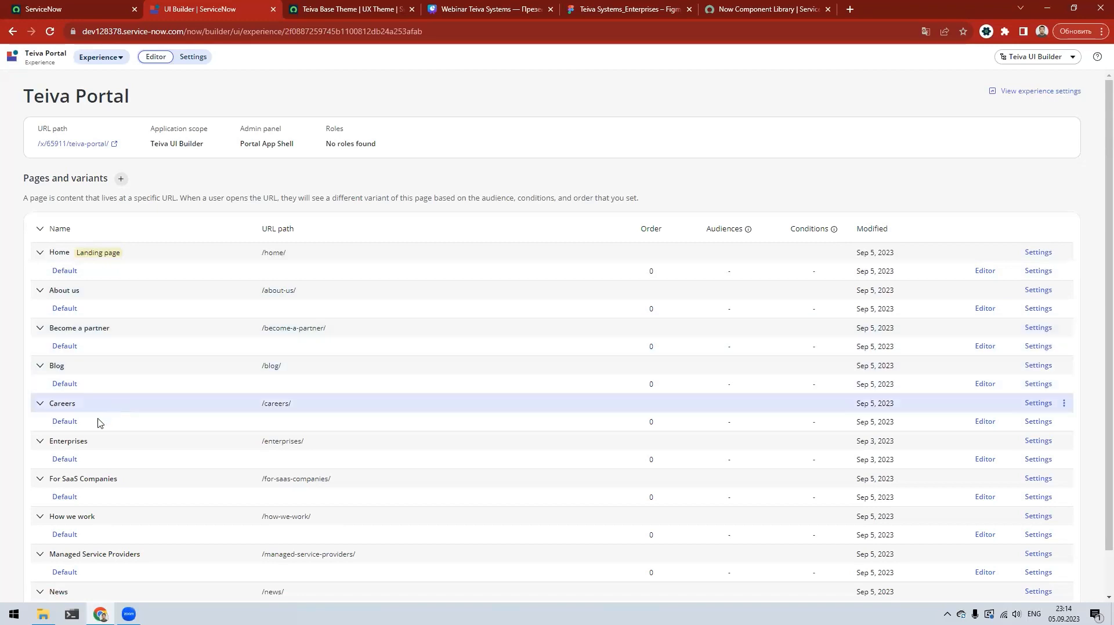
pyautogui.click(64, 459)
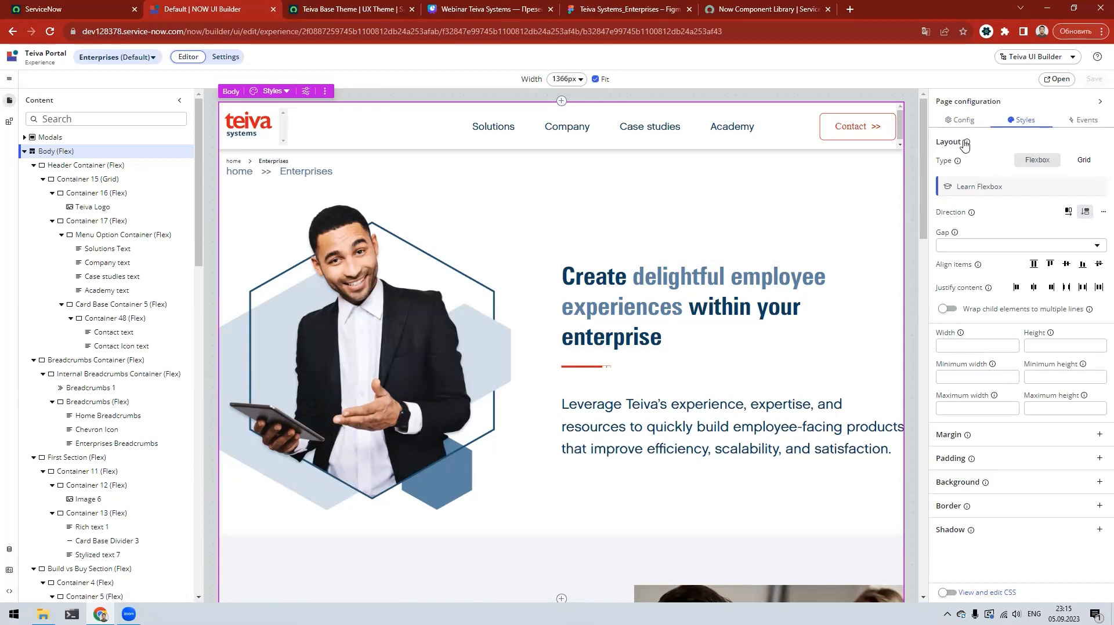
# Step: Review the Enterprises page's data resources, client state parameters and client scripts, and close the view
pyautogui.click(8, 549)
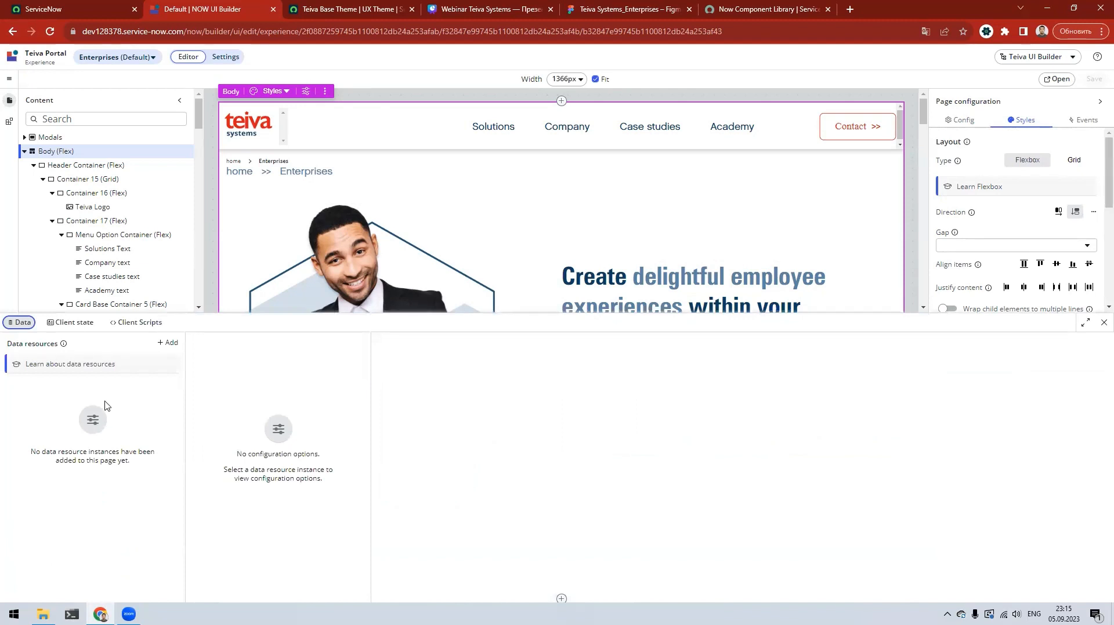
pyautogui.click(67, 323)
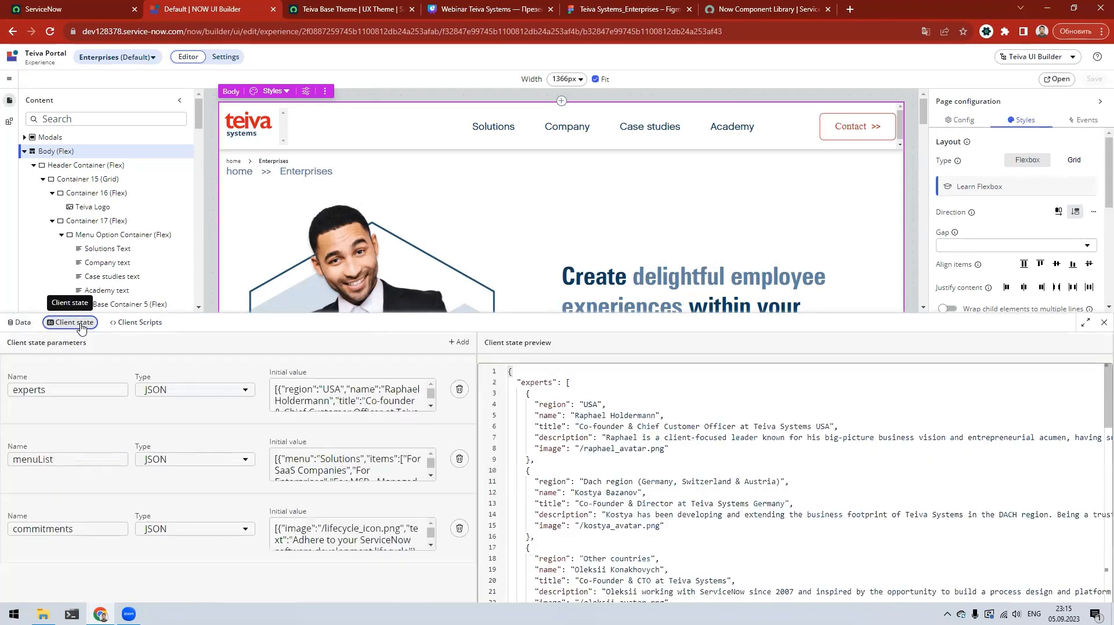
pyautogui.click(121, 325)
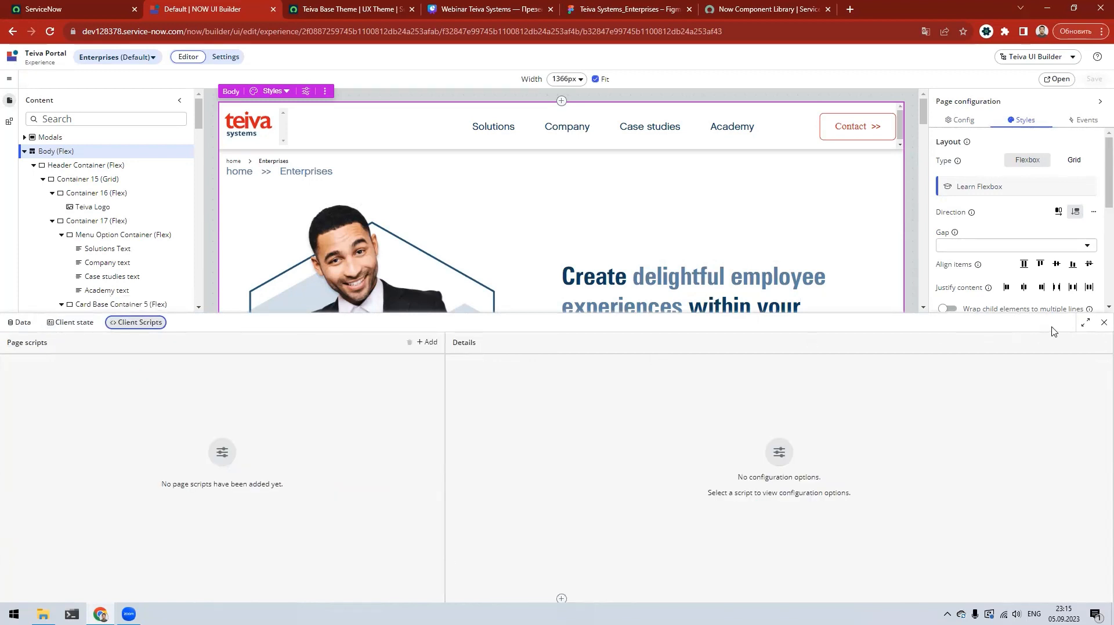
pyautogui.click(1102, 323)
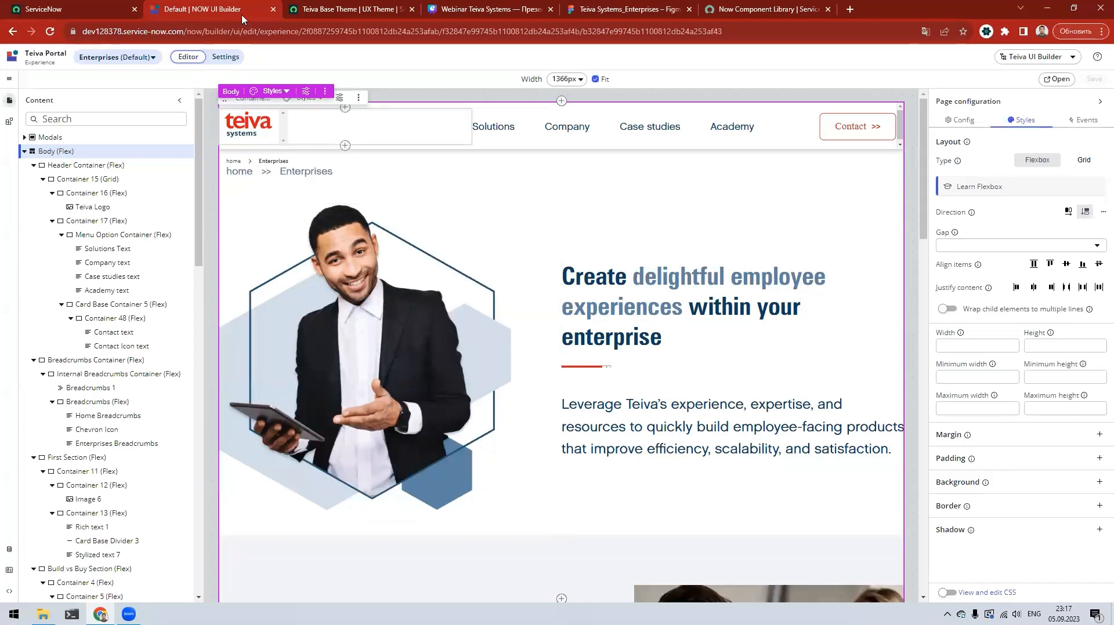
# Step: Switch to the Teiva Systems_Enterprises design in Figma and check the width of the Screen/3 frame
pyautogui.hotkey('ctrl', 'Tab')
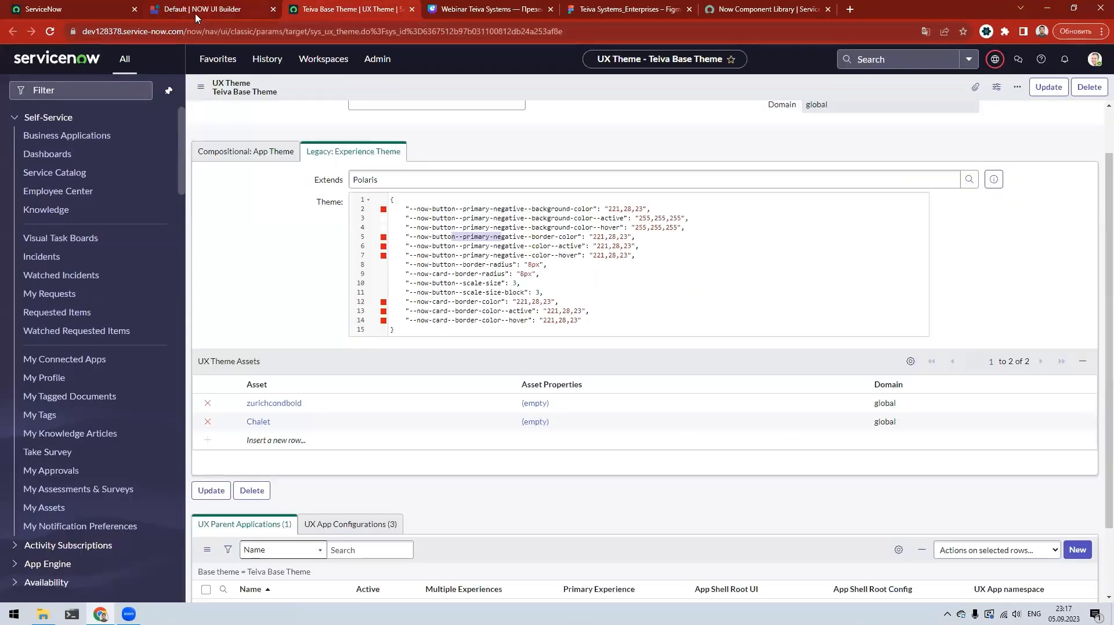
pyautogui.hotkey('ctrl', 'Tab')
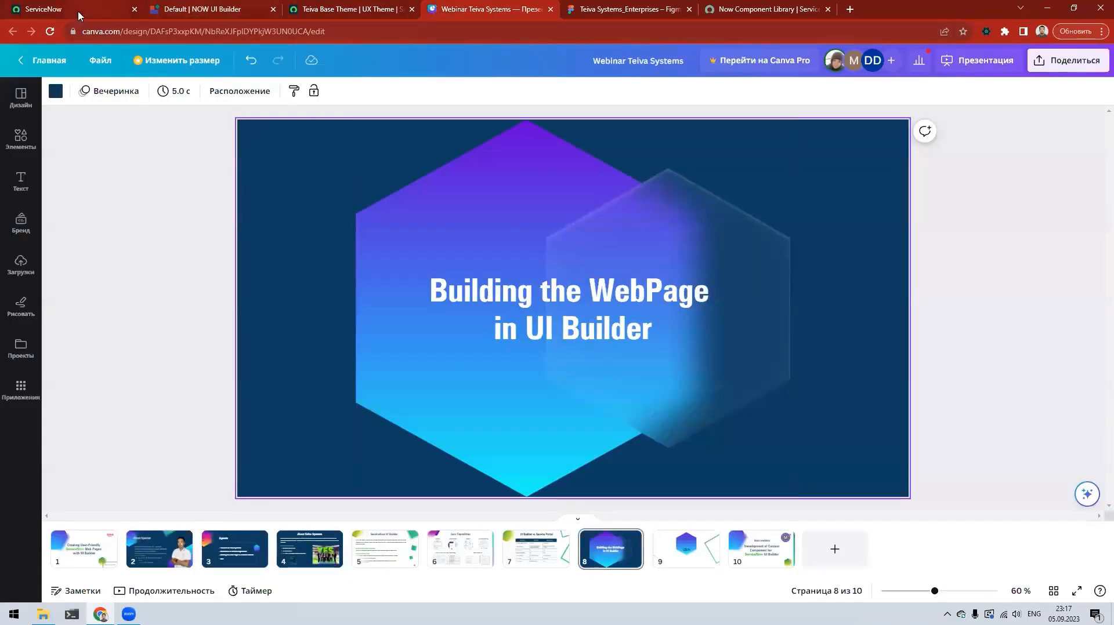
pyautogui.hotkey('ctrl', 'Tab')
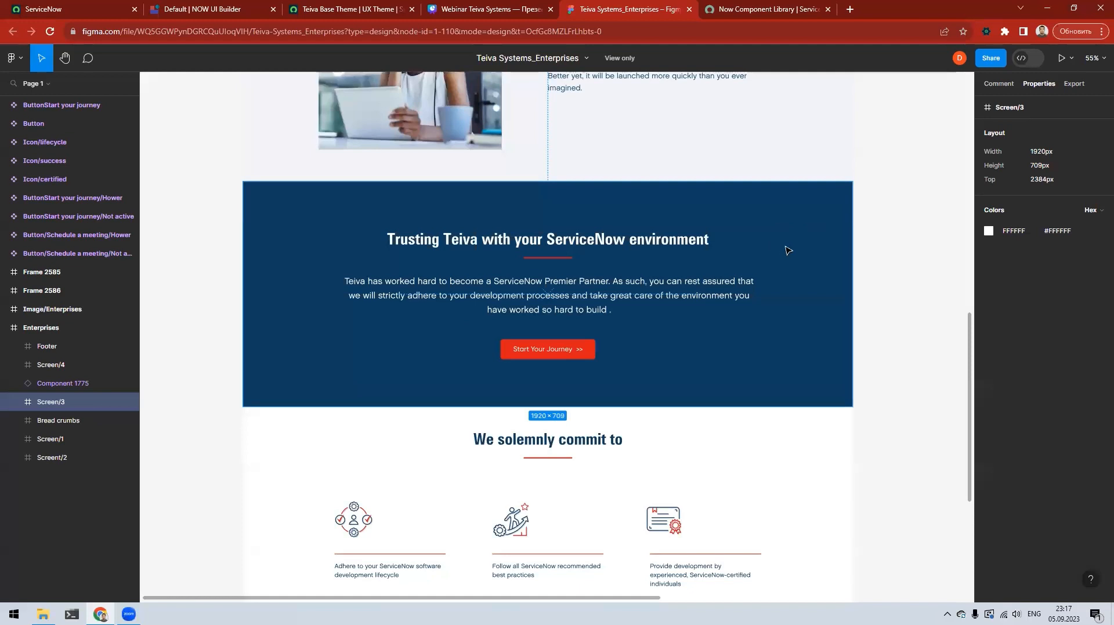
pyautogui.moveTo(1031, 153); pyautogui.dragTo(1045, 155)
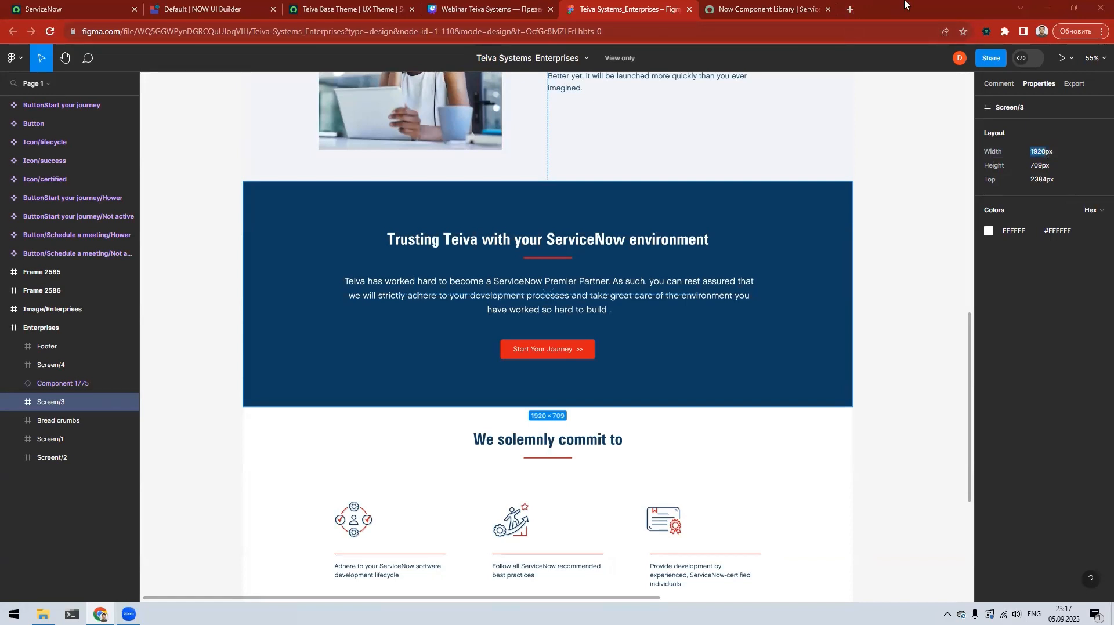
pyautogui.click(854, 9)
# Step: Return to UI Builder, set the Enterprises page's preview width to 1920px and open the live page
pyautogui.click(204, 13)
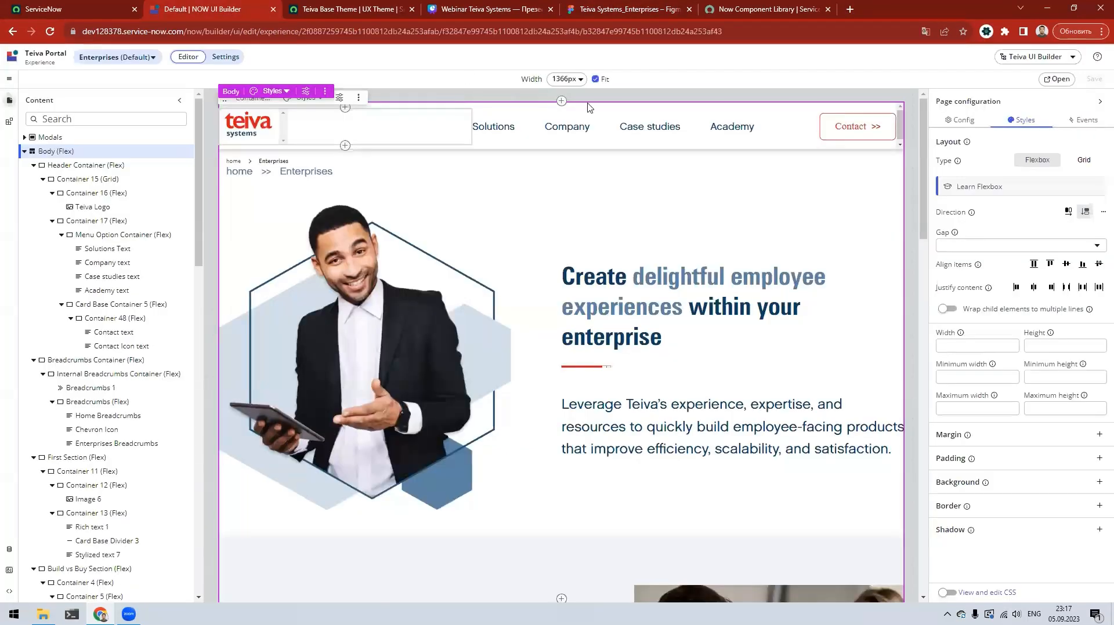
pyautogui.click(568, 79)
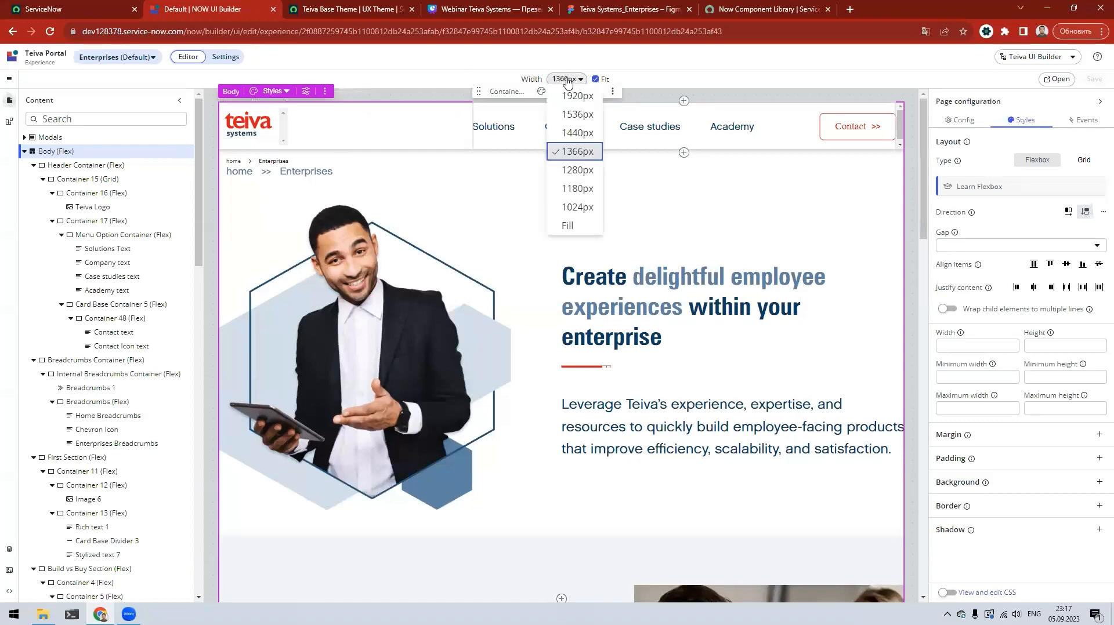
pyautogui.click(584, 99)
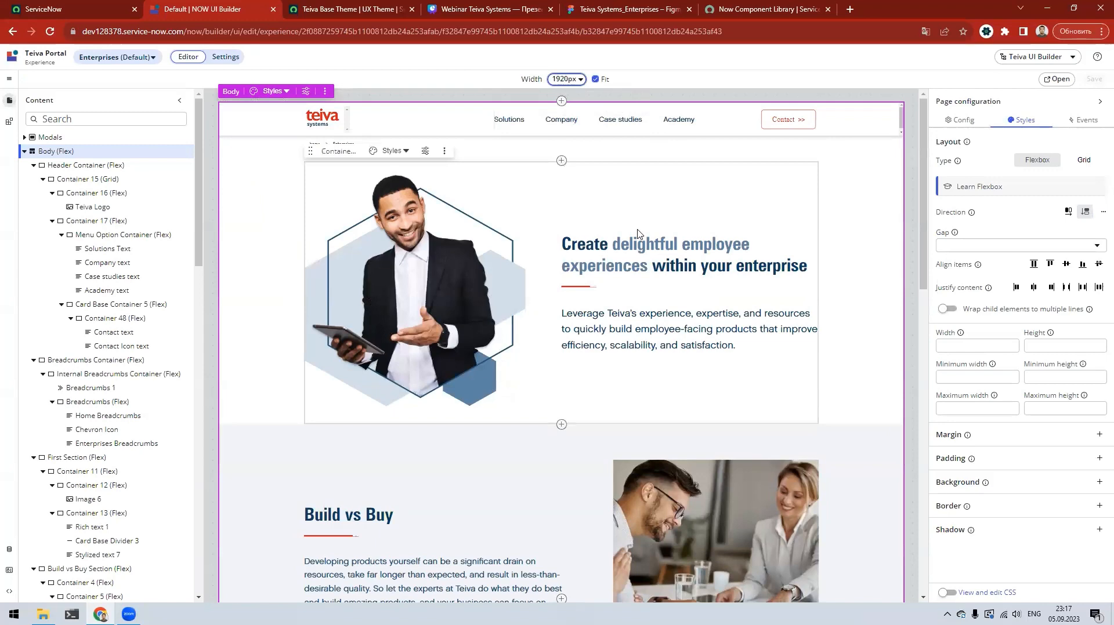
pyautogui.click(1056, 79)
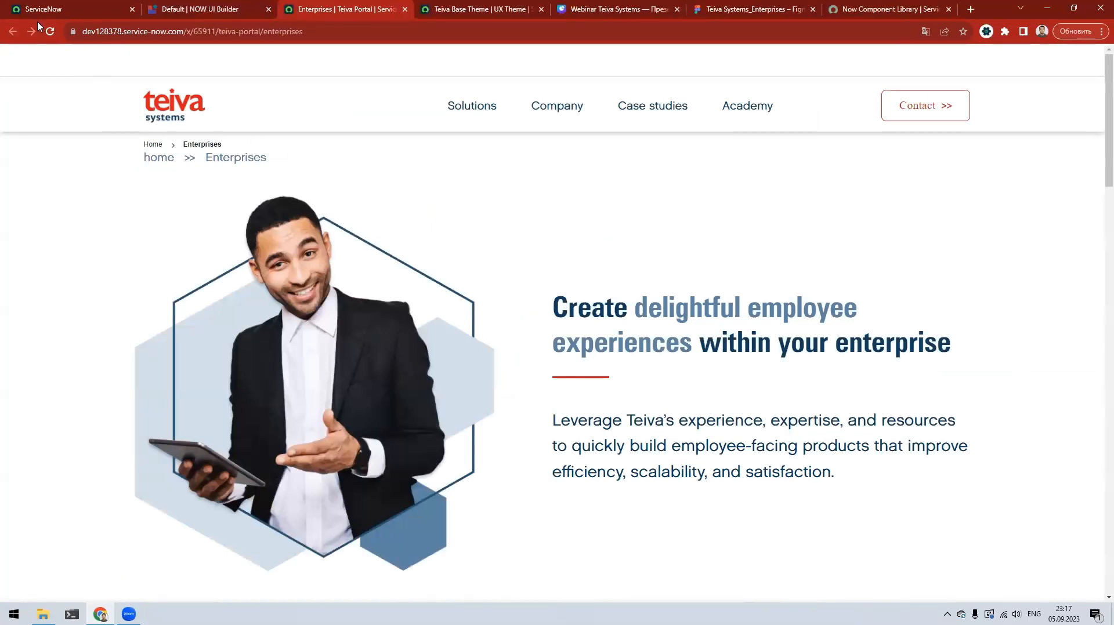
# Step: Examine the live Enterprises page's address, highlighting the teiva and enterprises parts of its path, and glance over the page
pyautogui.click(227, 34)
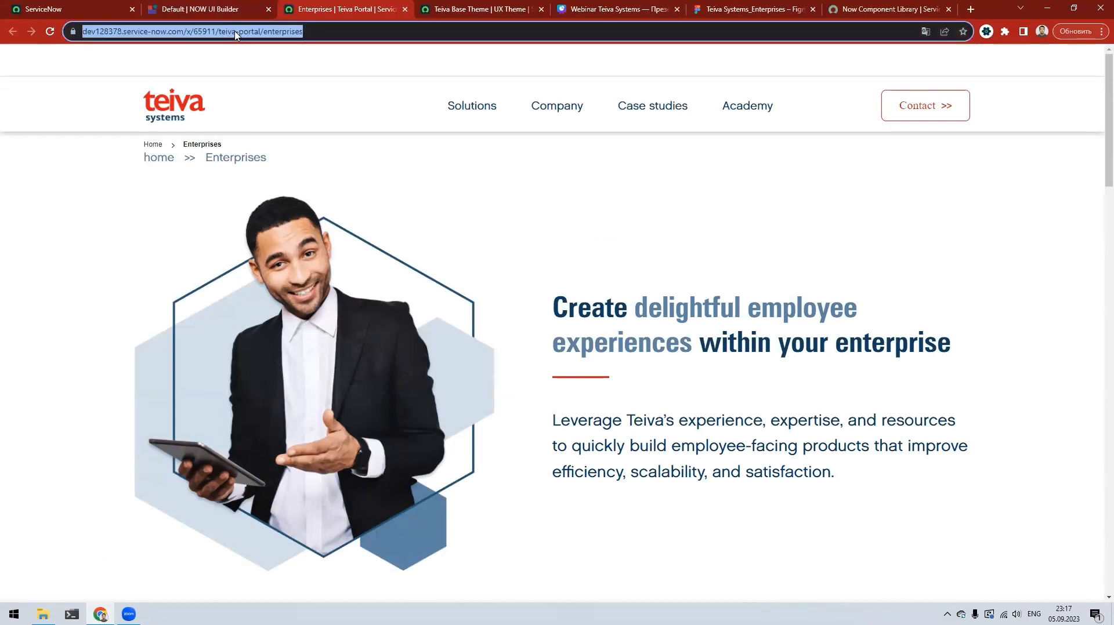
pyautogui.click(236, 33)
pyautogui.doubleClick(254, 33)
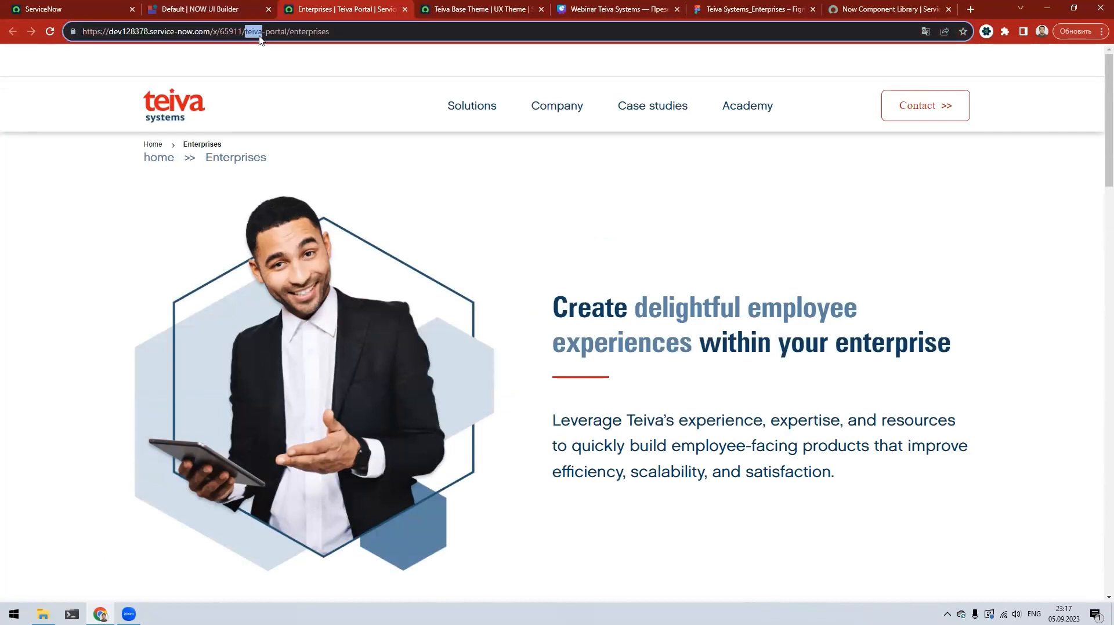
pyautogui.press('End')
pyautogui.hotkey('ctrl', 'shift', 'Left')
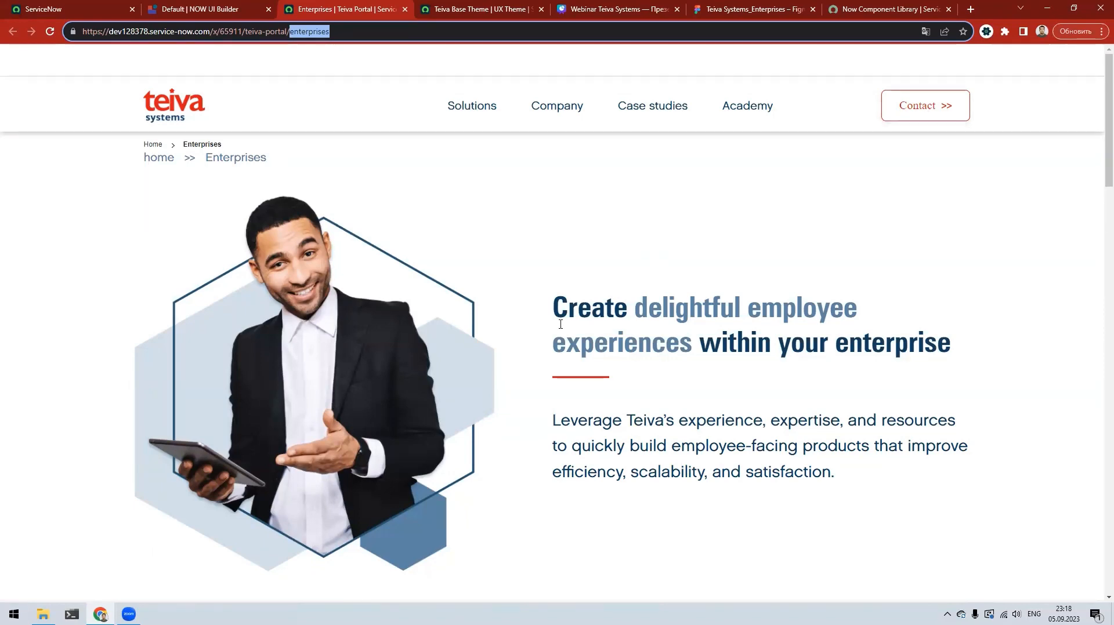
pyautogui.scroll(-4, 568, 334)
pyautogui.scroll(3, 568, 333)
pyautogui.scroll(2, 569, 334)
# Step: Switch to UI Builder and look through the Enterprises page's sections from the header down to the footer
pyautogui.hotkey('alt', 'Tab')
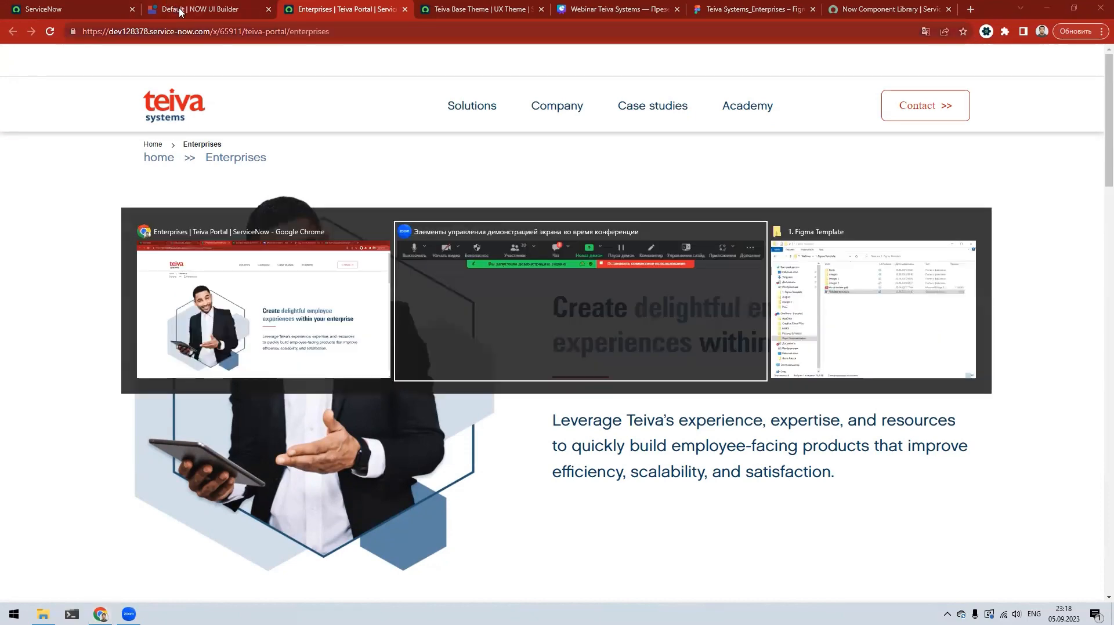
pyautogui.click(184, 9)
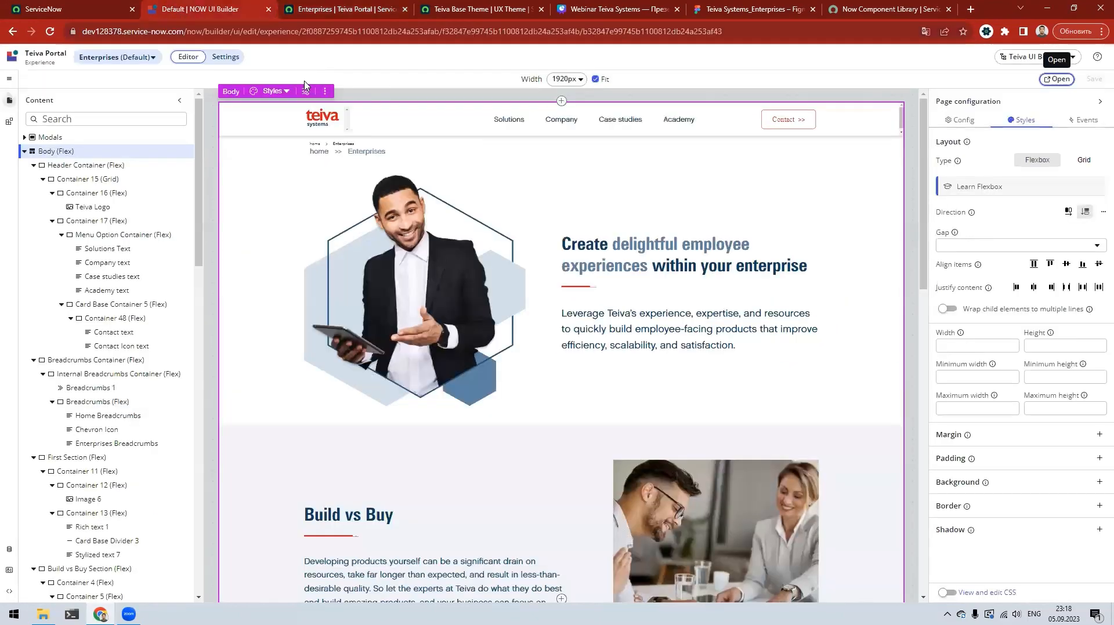
pyautogui.scroll(-6, 549, 261)
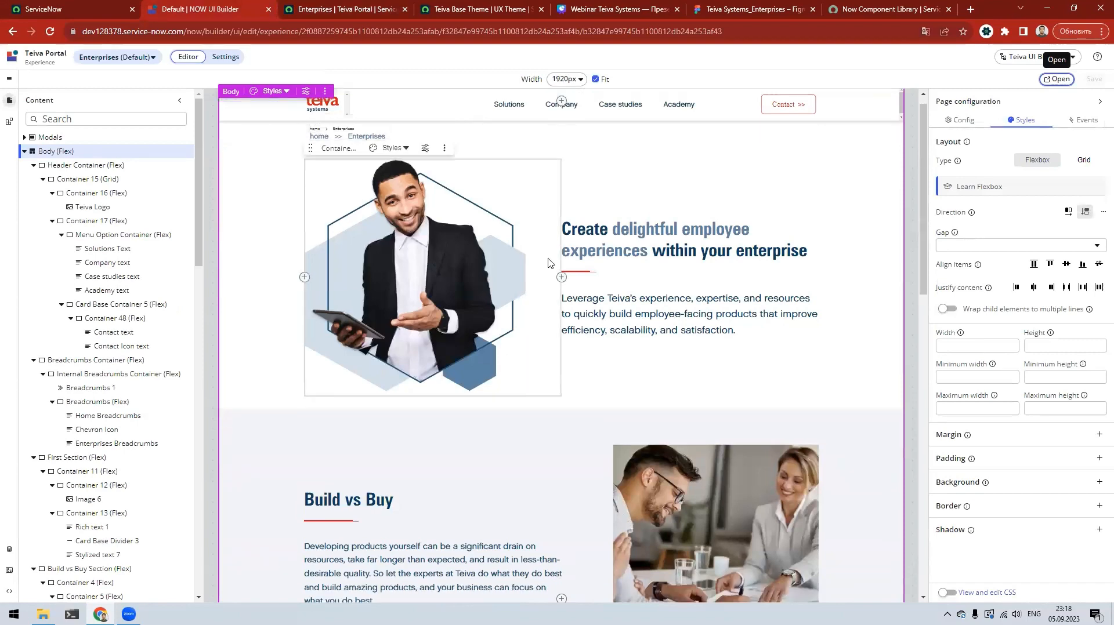
pyautogui.scroll(-7, 550, 262)
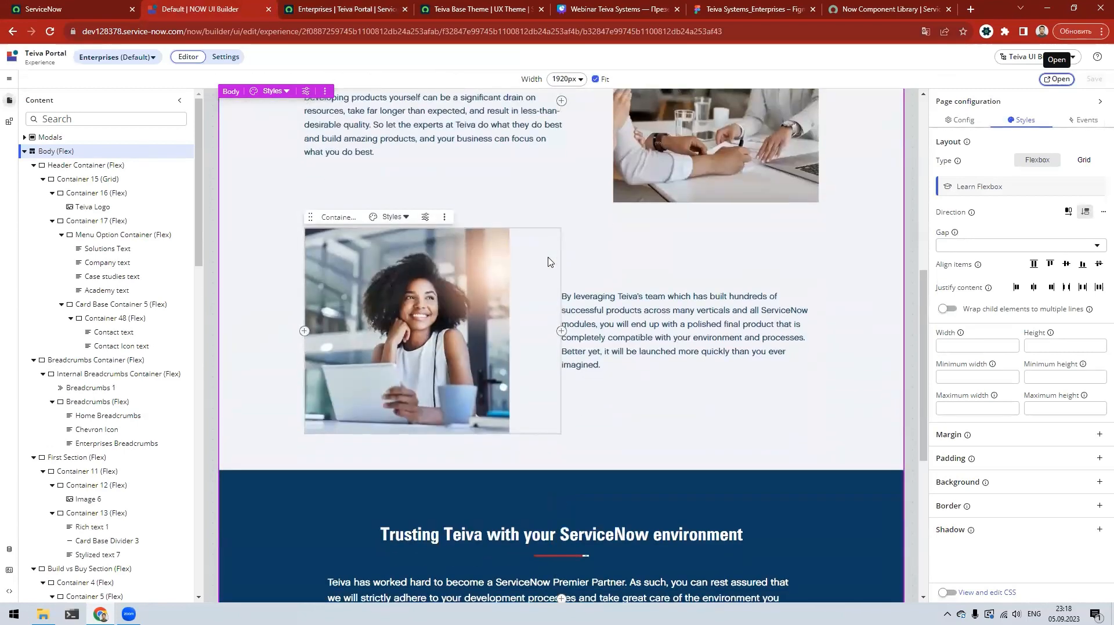
pyautogui.scroll(-1, 548, 261)
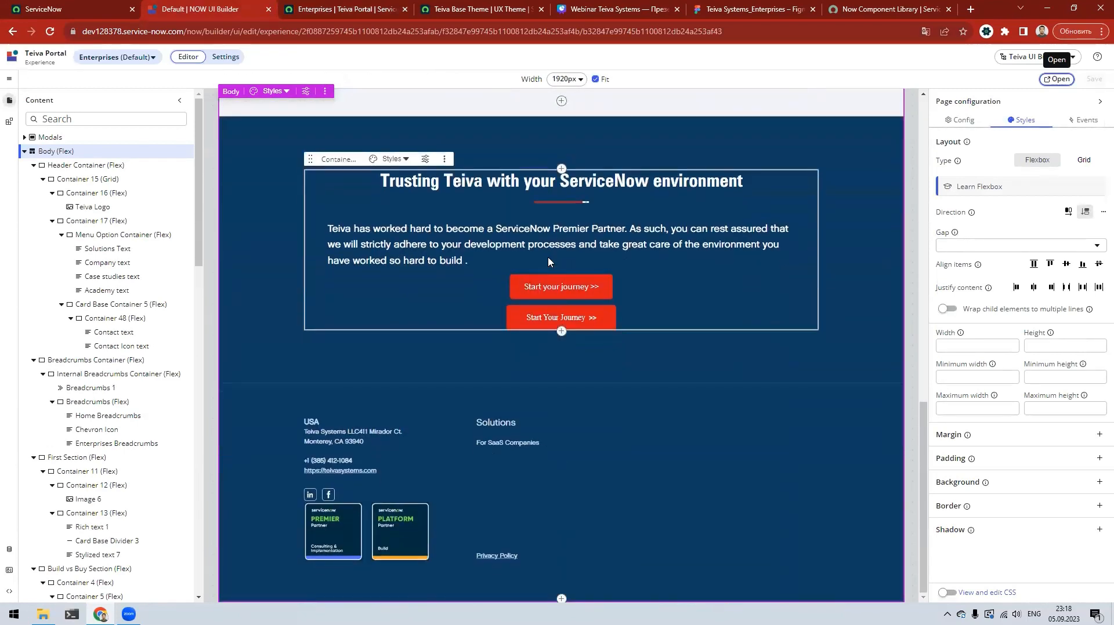
pyautogui.scroll(4, 548, 262)
pyautogui.scroll(2, 548, 261)
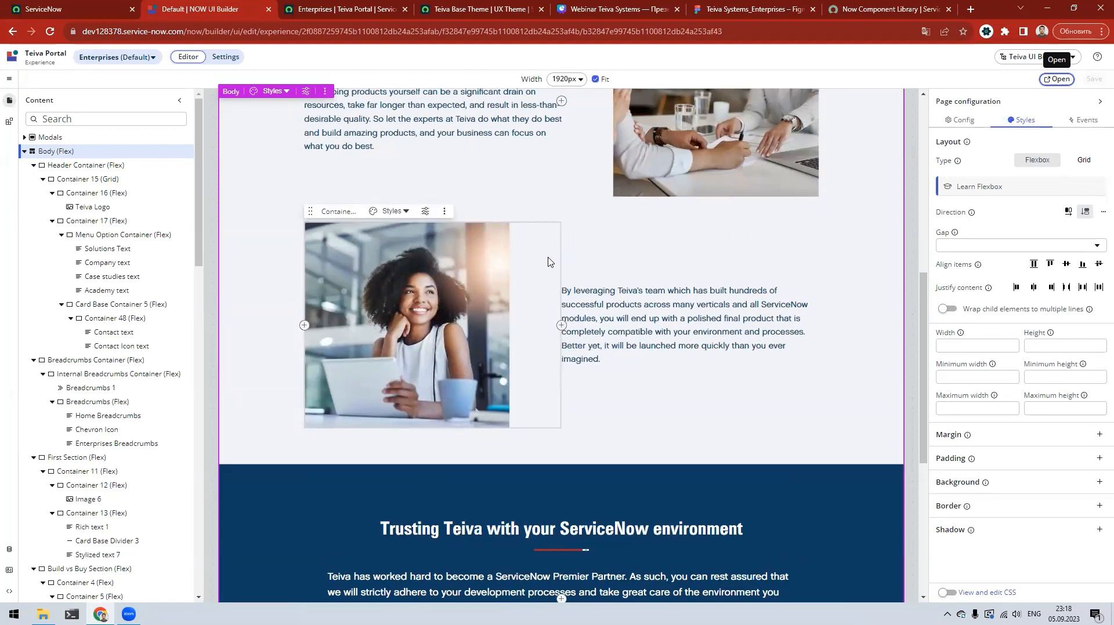
pyautogui.scroll(2, 548, 262)
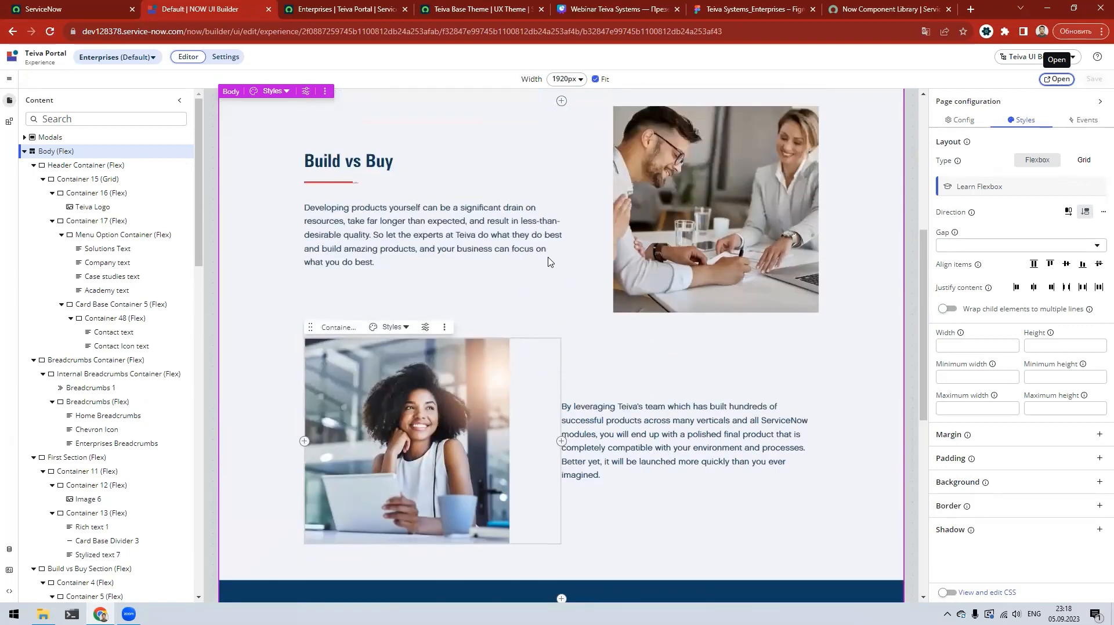
# Step: Select the Home Breadcrumbs text on the Enterprises page in UI Builder and open its HTML property script
pyautogui.hotkey('ctrl', 'Tab')
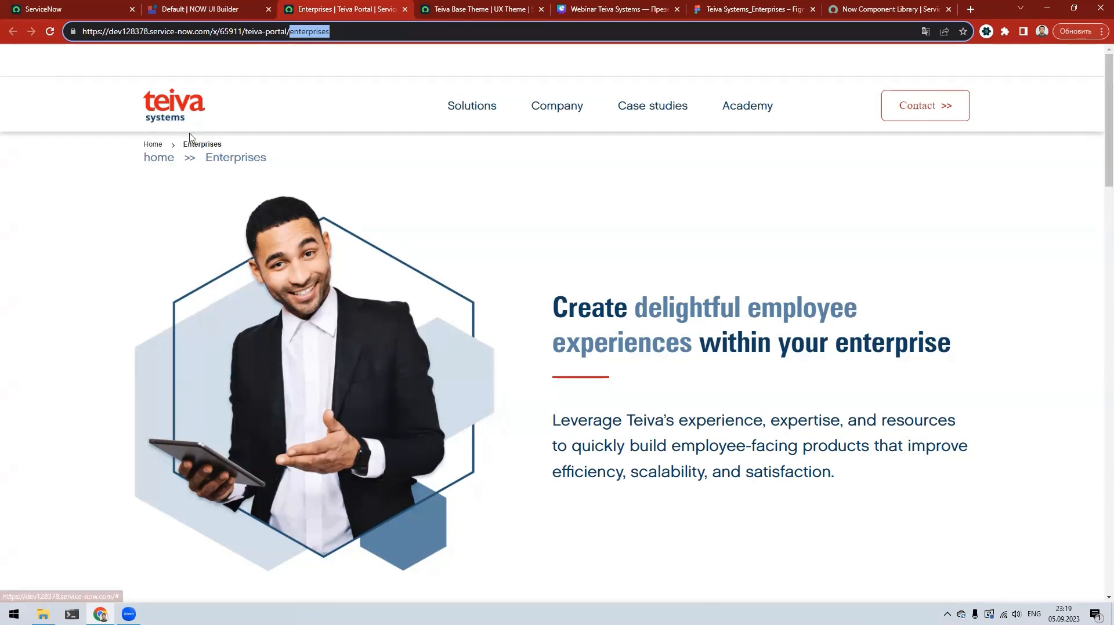
pyautogui.click(199, 14)
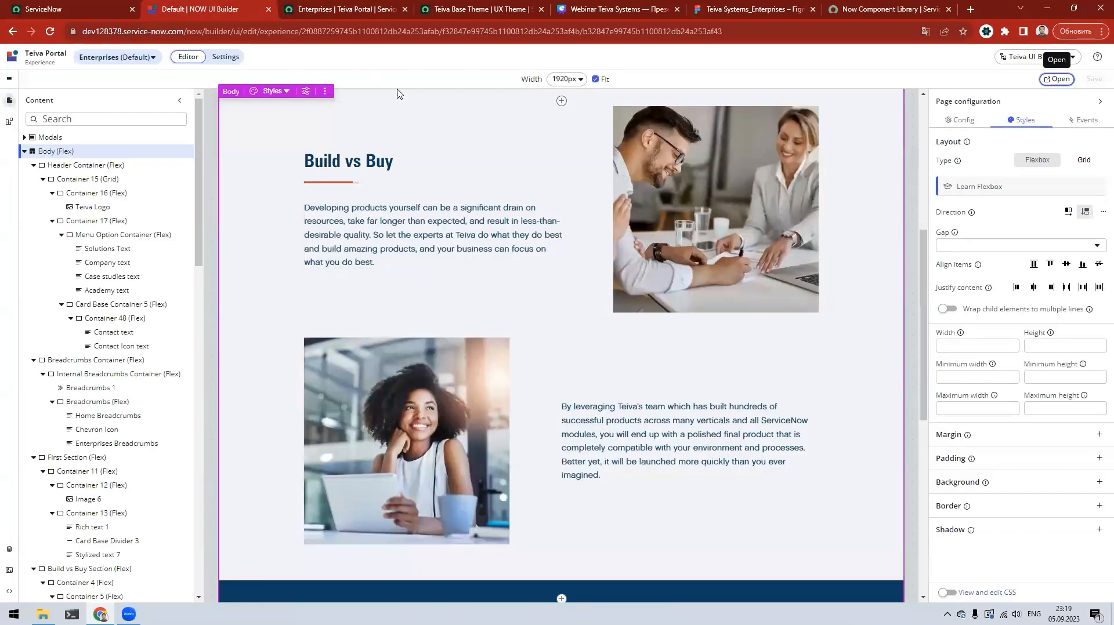
pyautogui.scroll(6, 518, 300)
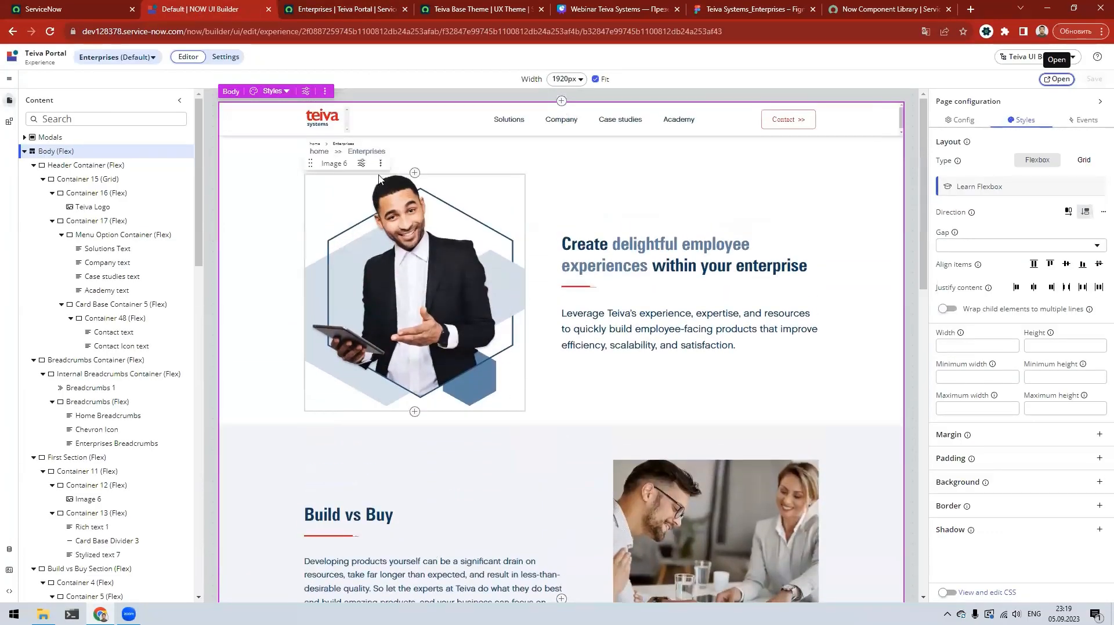
pyautogui.click(319, 151)
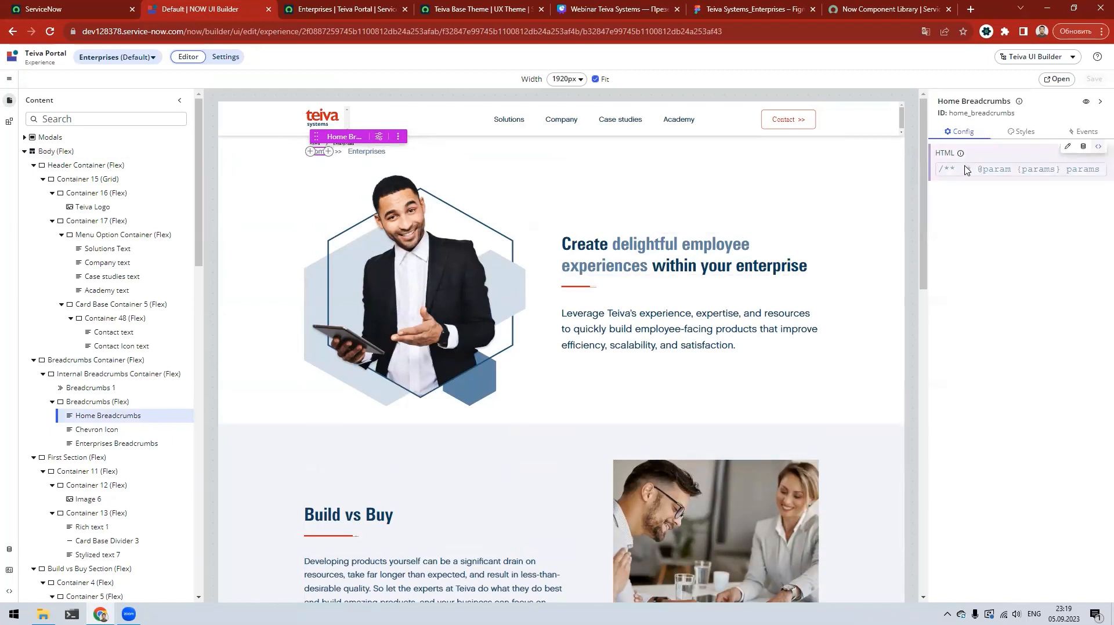
pyautogui.click(105, 419)
pyautogui.click(1065, 174)
pyautogui.scroll(-1, 526, 332)
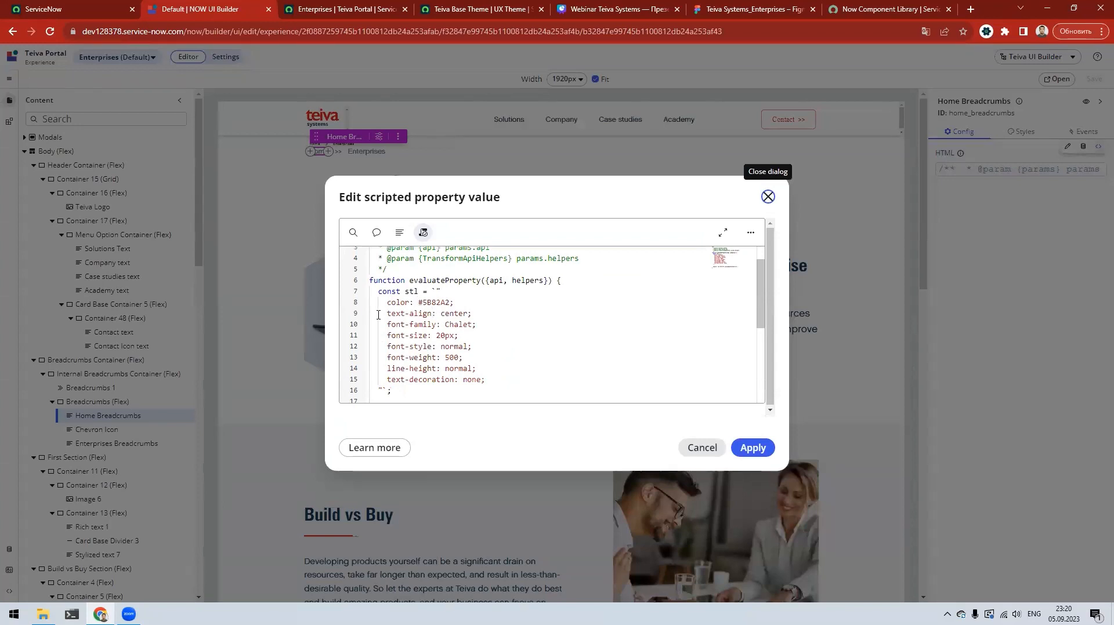
# Step: Review the Home Breadcrumbs script, examining the stl style constant and the returned home link
pyautogui.moveTo(417, 302); pyautogui.dragTo(467, 357)
pyautogui.scroll(-1, 473, 356)
pyautogui.scroll(-2, 478, 354)
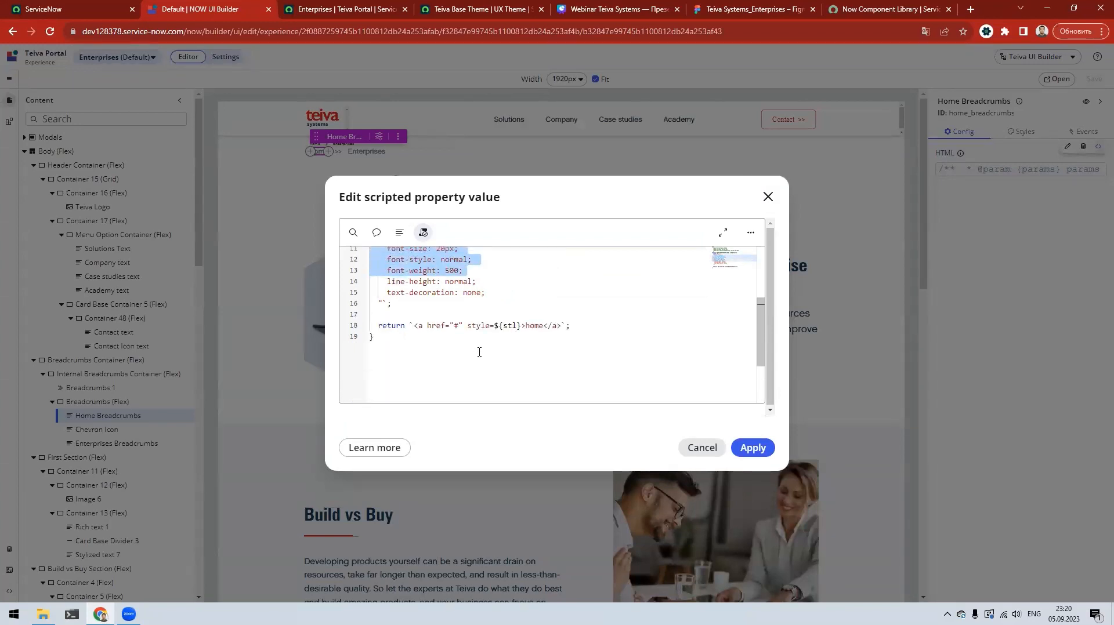
pyautogui.click(429, 325)
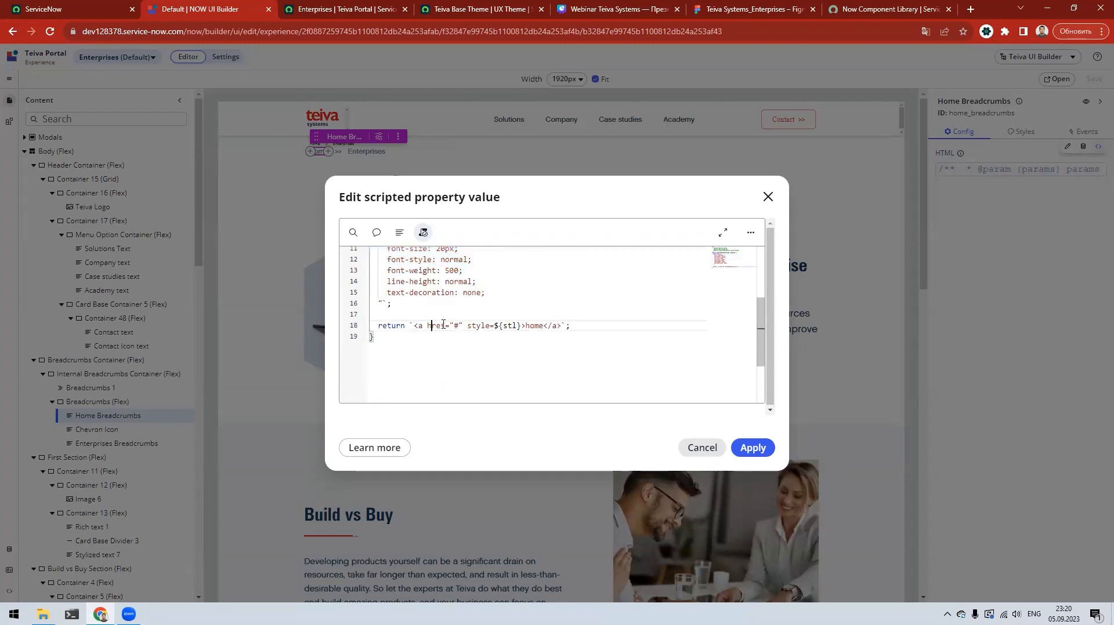
pyautogui.click(520, 325)
pyautogui.scroll(2, 508, 314)
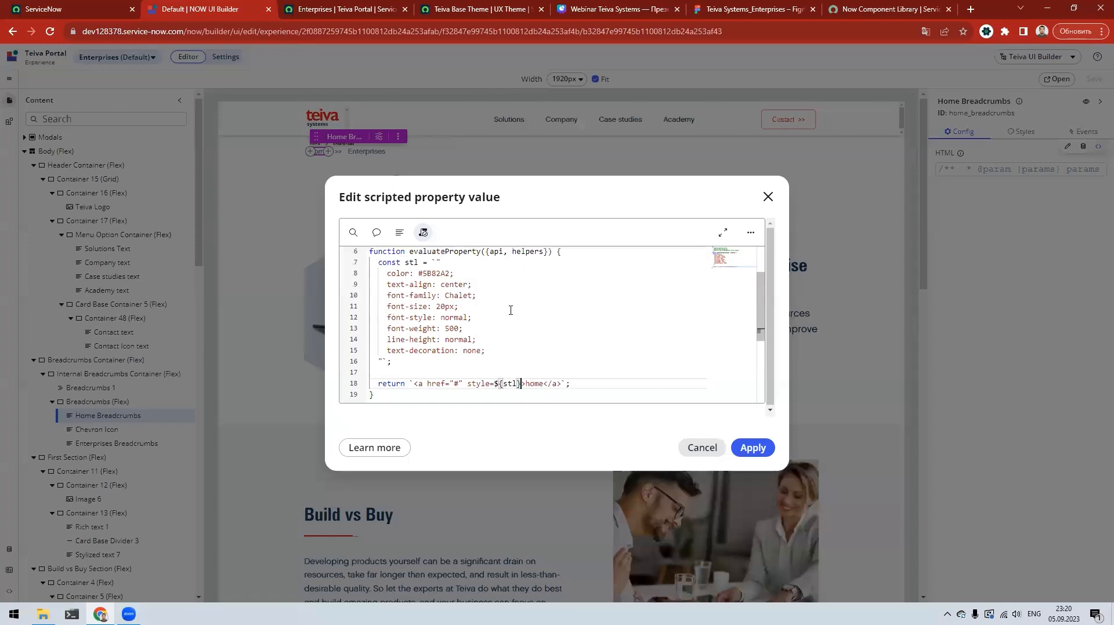
pyautogui.scroll(2, 511, 311)
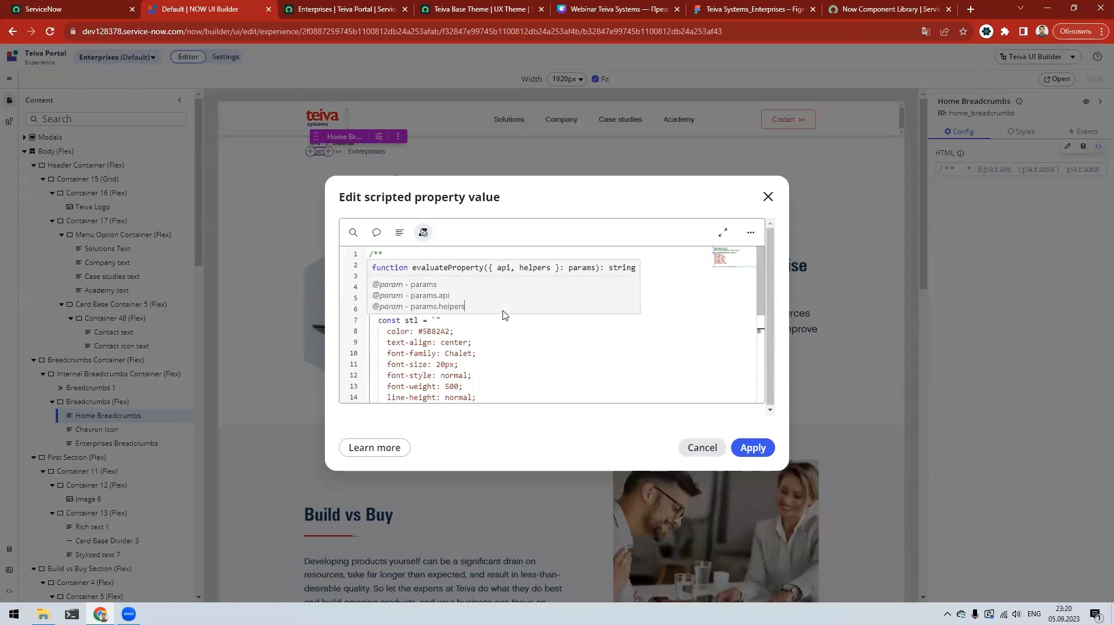
# Step: Try adding an api.state reference as the first line of the evaluateProperty function, and remove it
pyautogui.click(529, 326)
pyautogui.click(571, 308)
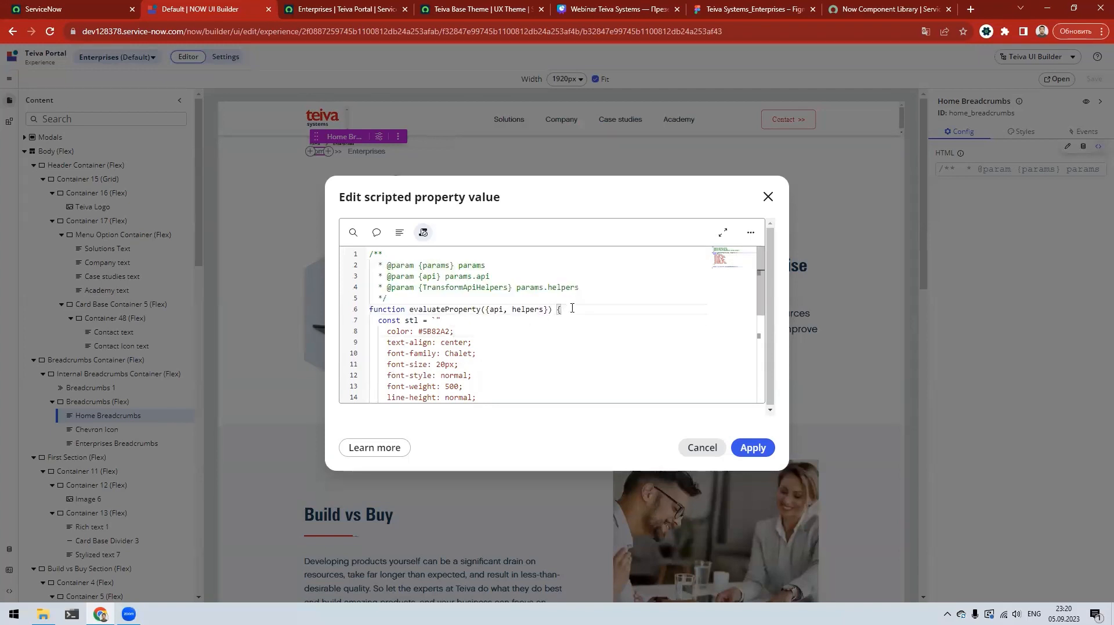
pyautogui.press('Return')
pyautogui.write('api.s')
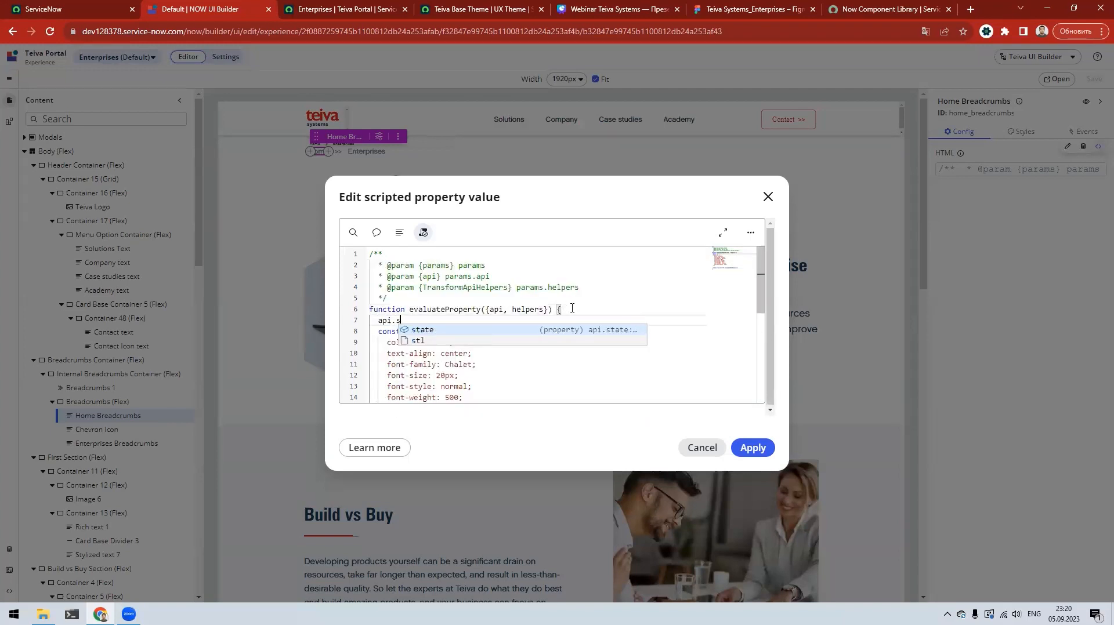
pyautogui.write('tate.')
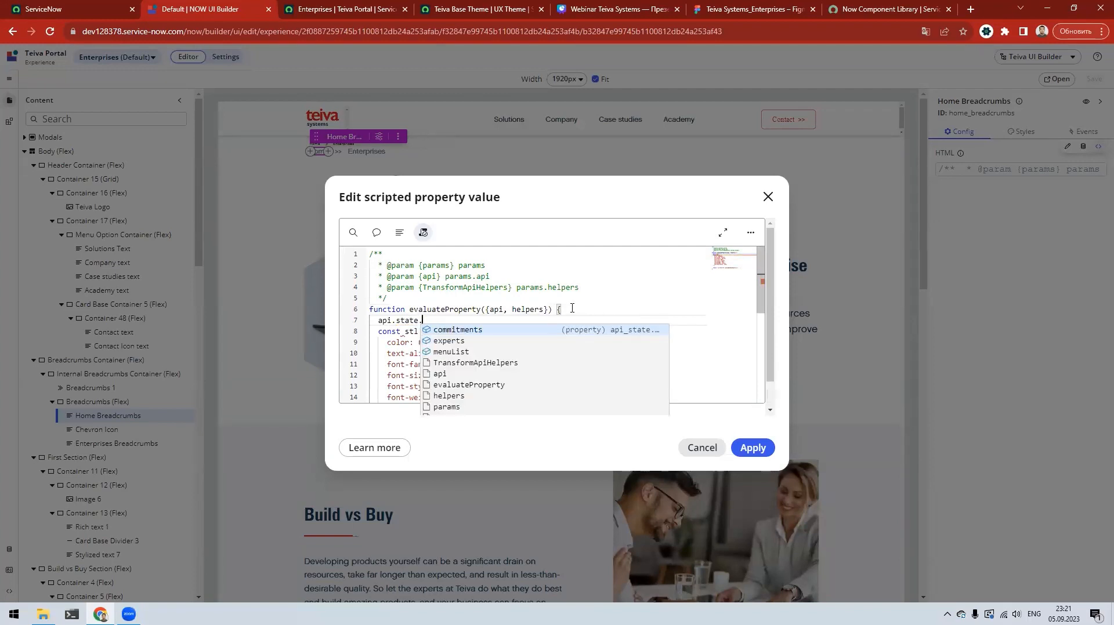
pyautogui.hotkey('shift', 'Home')
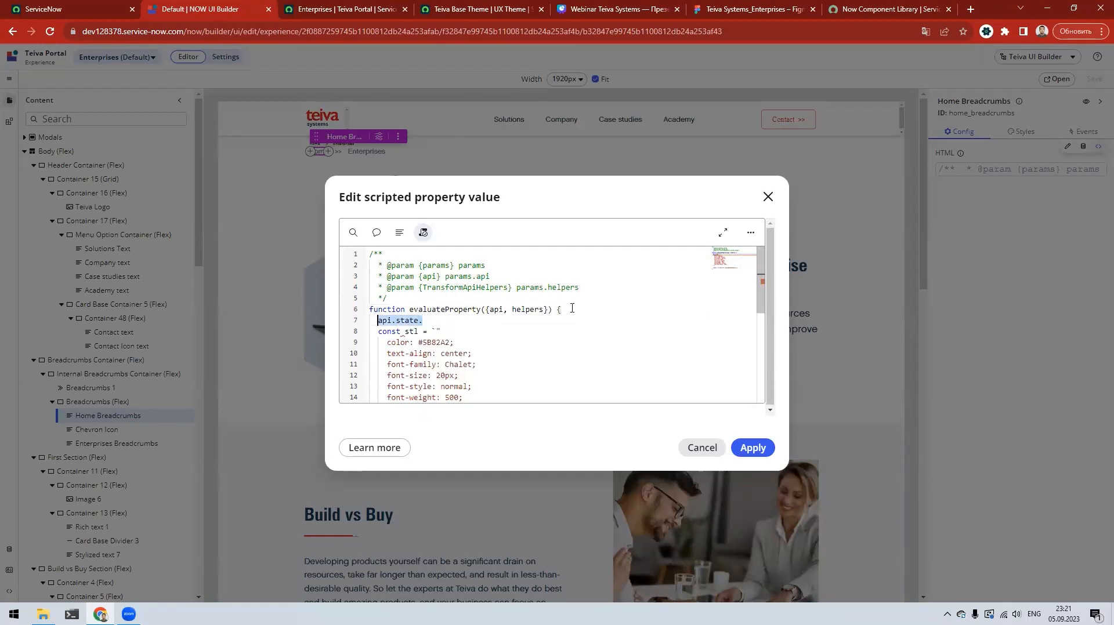
pyautogui.press('BackSpace')
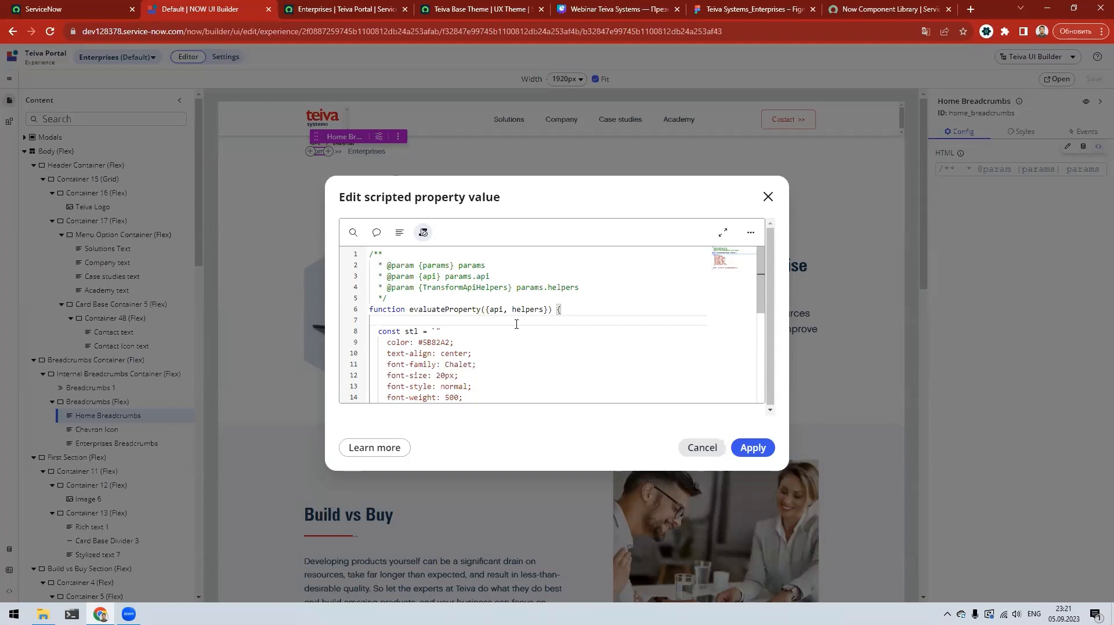
# Step: Look over the remaining Home Breadcrumbs script and close the script editor without applying changes
pyautogui.scroll(-1, 520, 328)
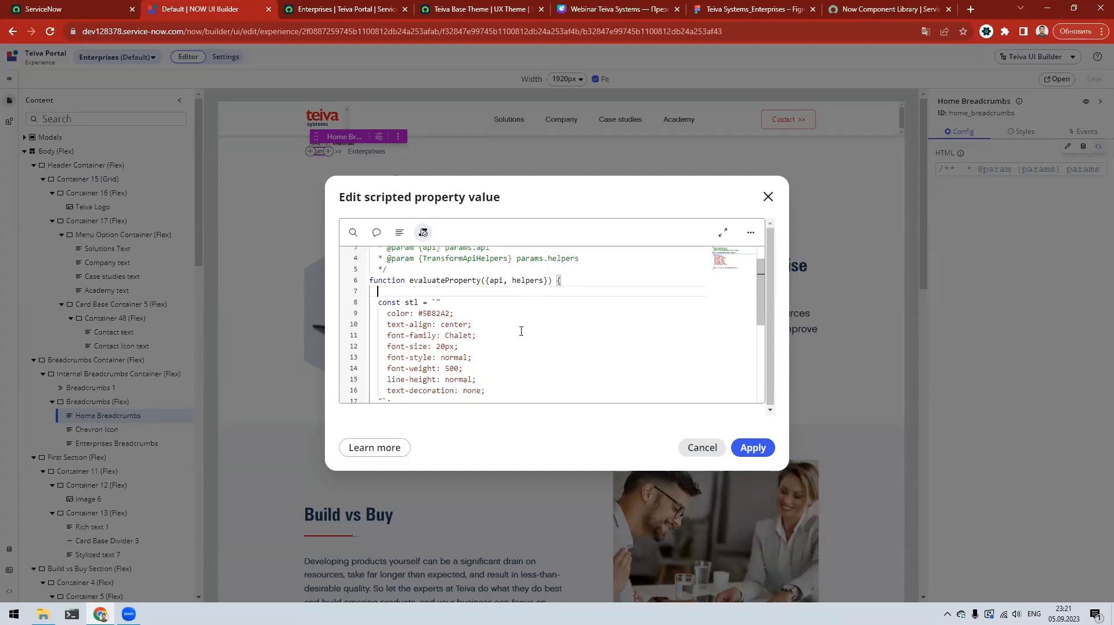
pyautogui.scroll(-1, 521, 330)
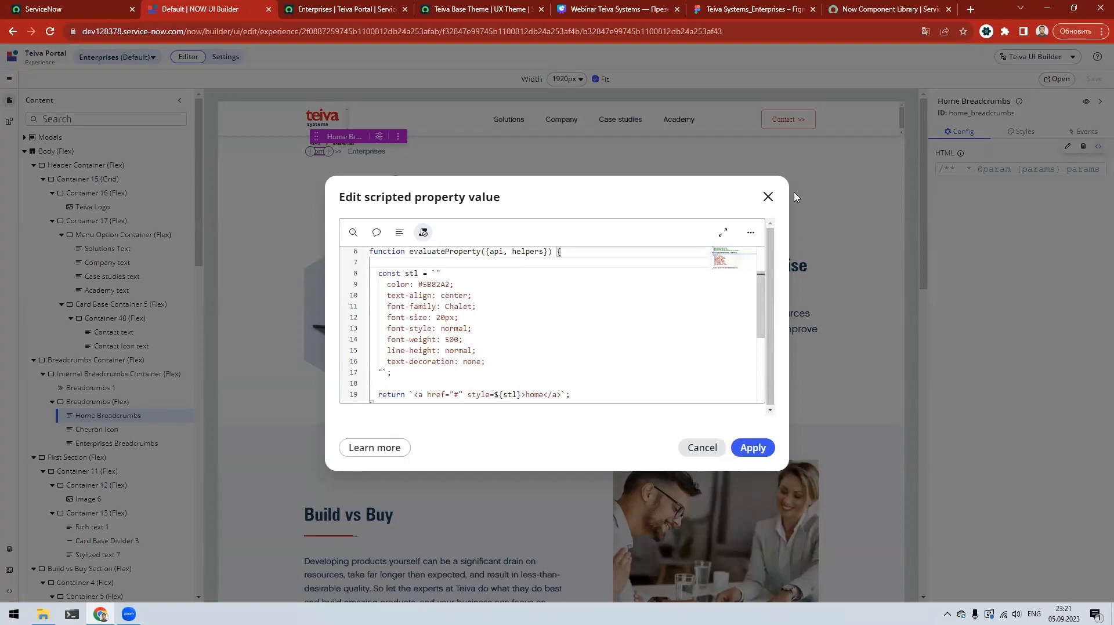
pyautogui.click(767, 197)
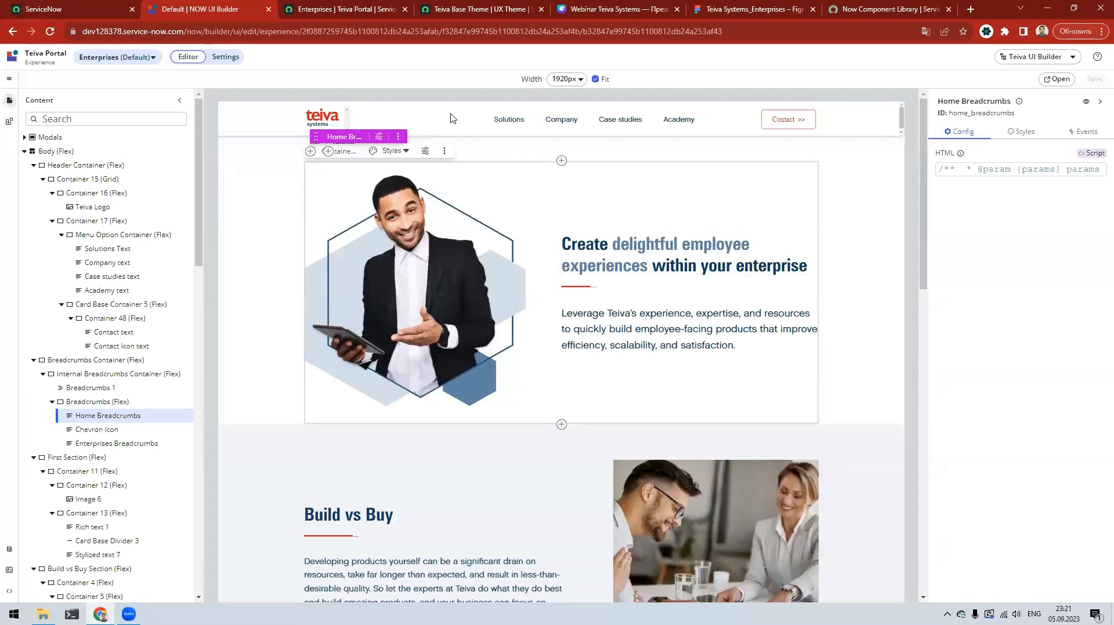
# Step: Switch to the live Enterprises page and test the upper Start your journey button in the Trusting Teiva section
pyautogui.hotkey('ctrl', 'Tab')
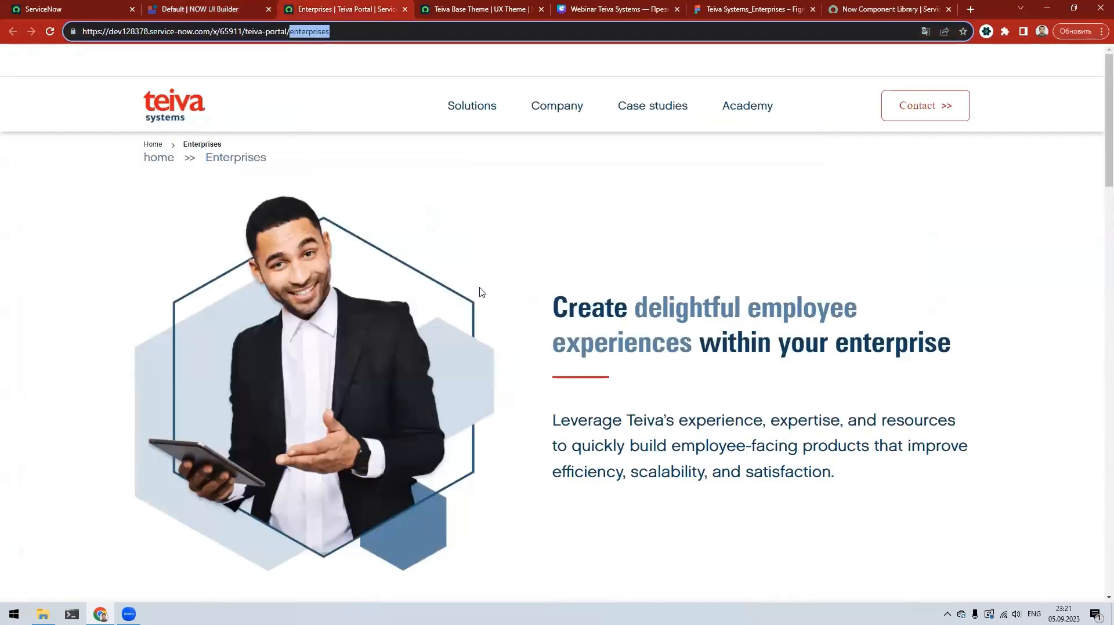
pyautogui.scroll(-4, 490, 286)
pyautogui.scroll(-15, 490, 286)
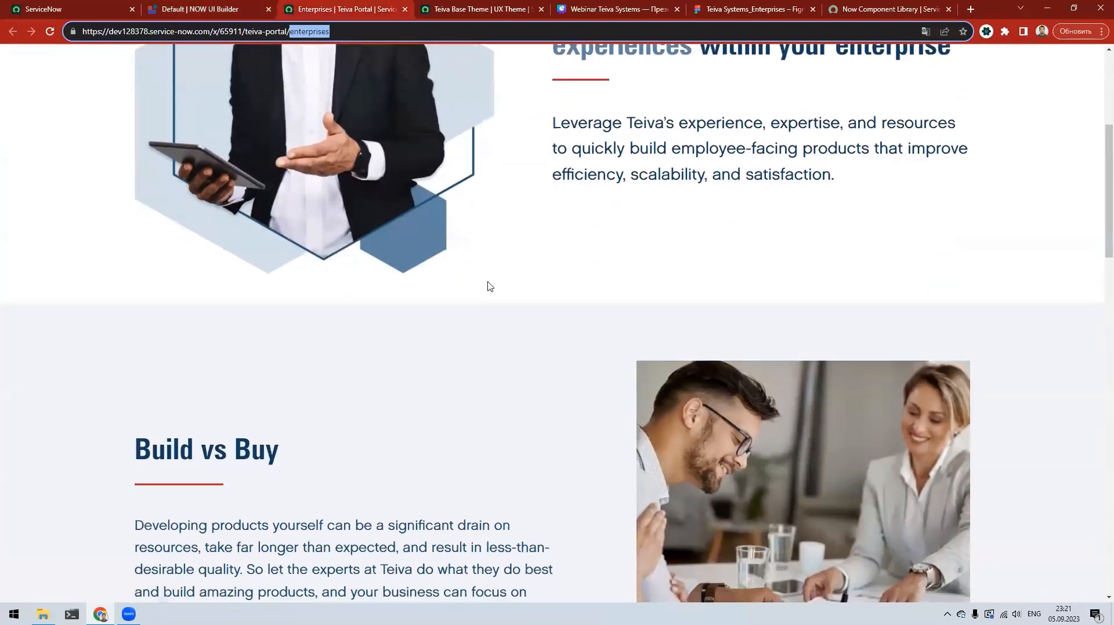
pyautogui.scroll(-5, 487, 286)
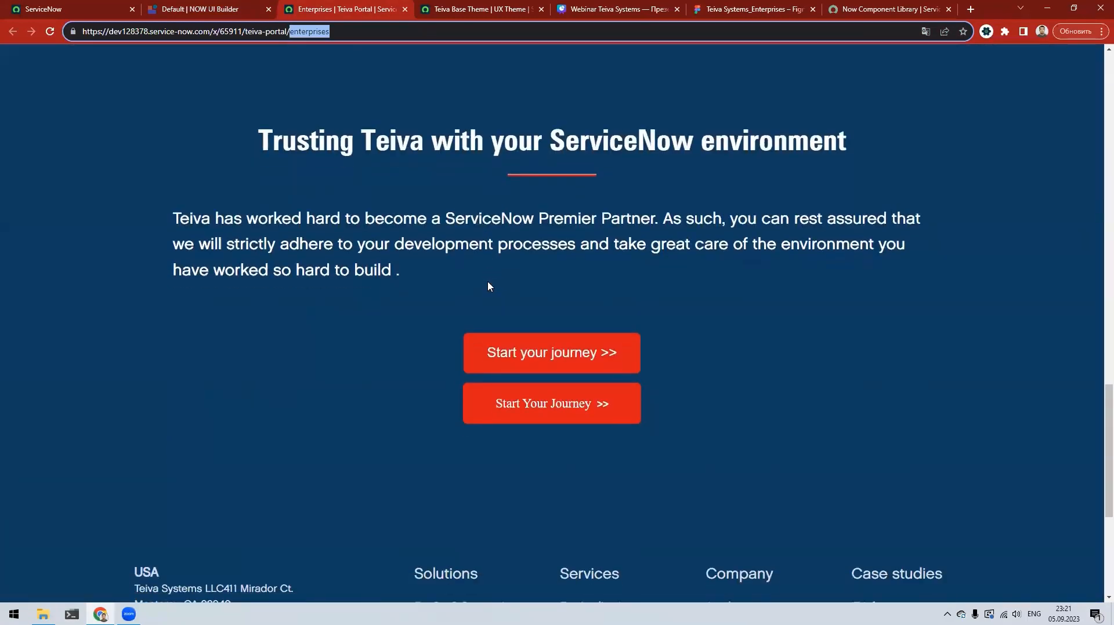
pyautogui.scroll(2, 487, 286)
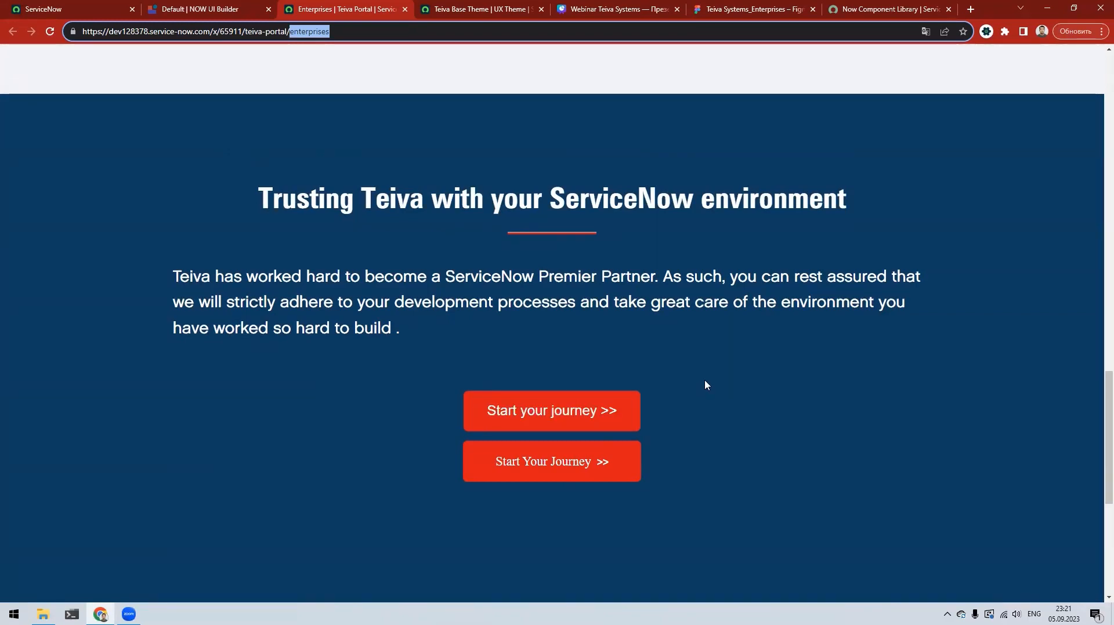
pyautogui.click(594, 402)
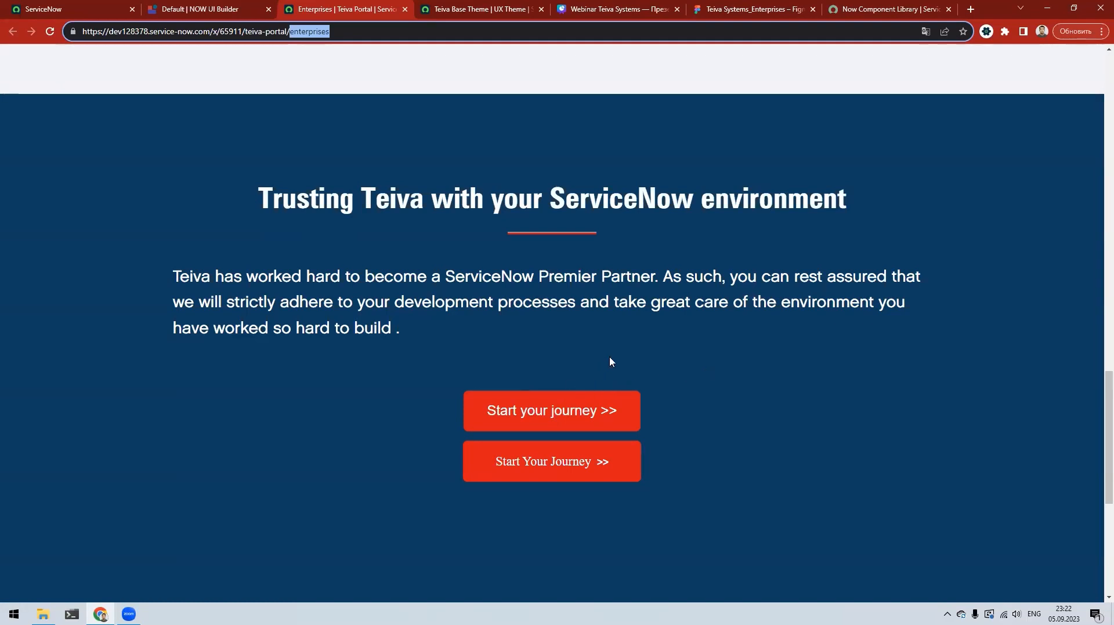
pyautogui.scroll(-1, 597, 359)
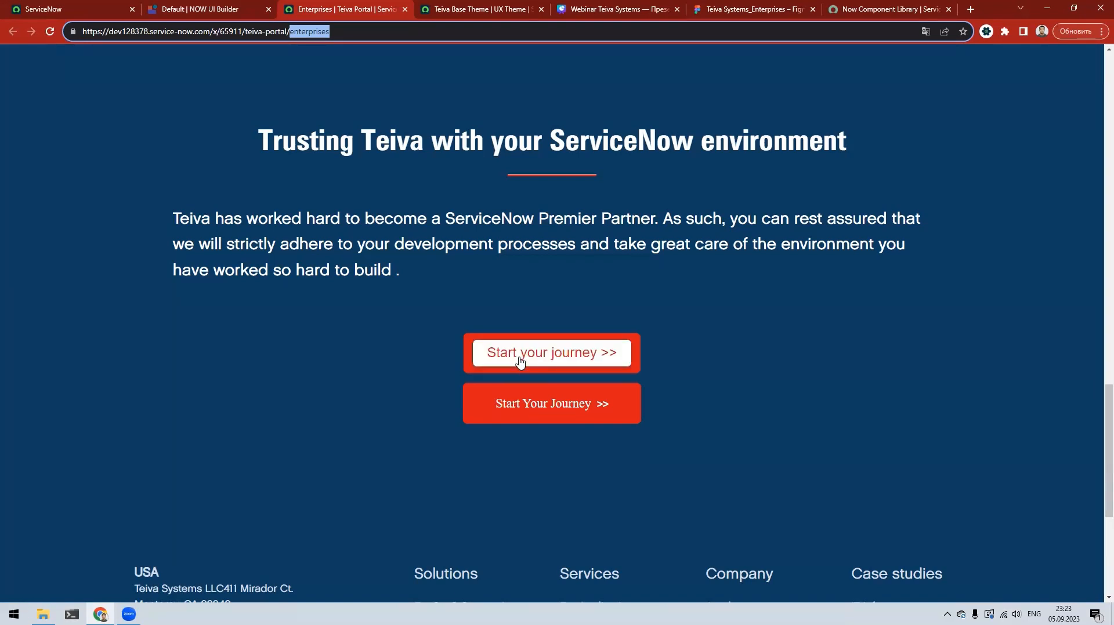
# Step: Switch to UI Builder and examine Button 1's configuration and available click event handlers in the Trusting Teiva section, without adding one
pyautogui.click(196, 10)
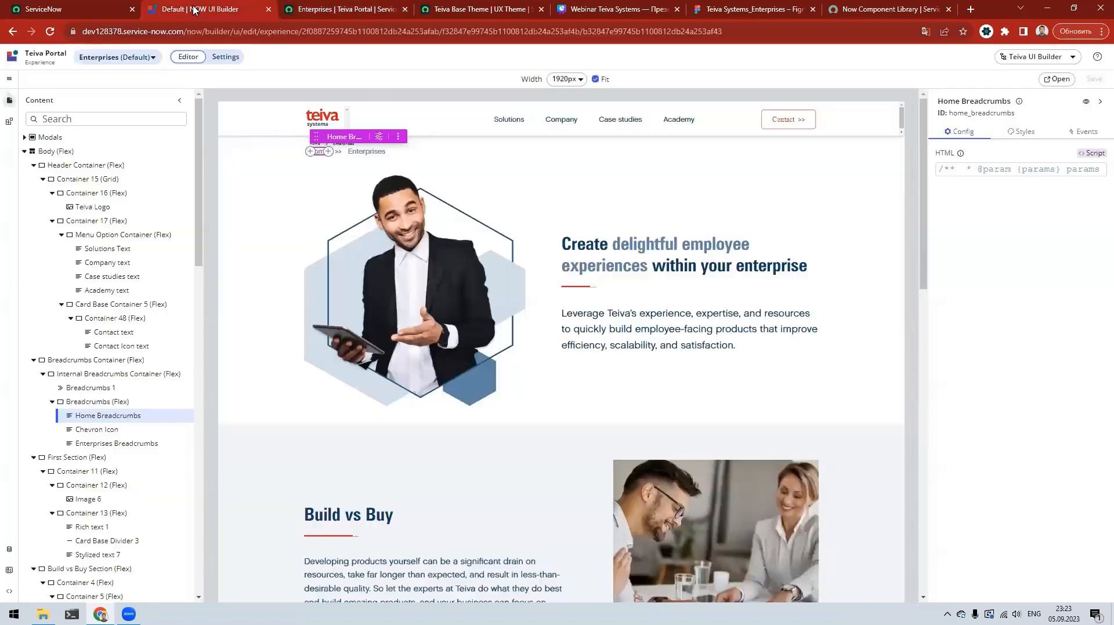
pyautogui.scroll(-10, 524, 417)
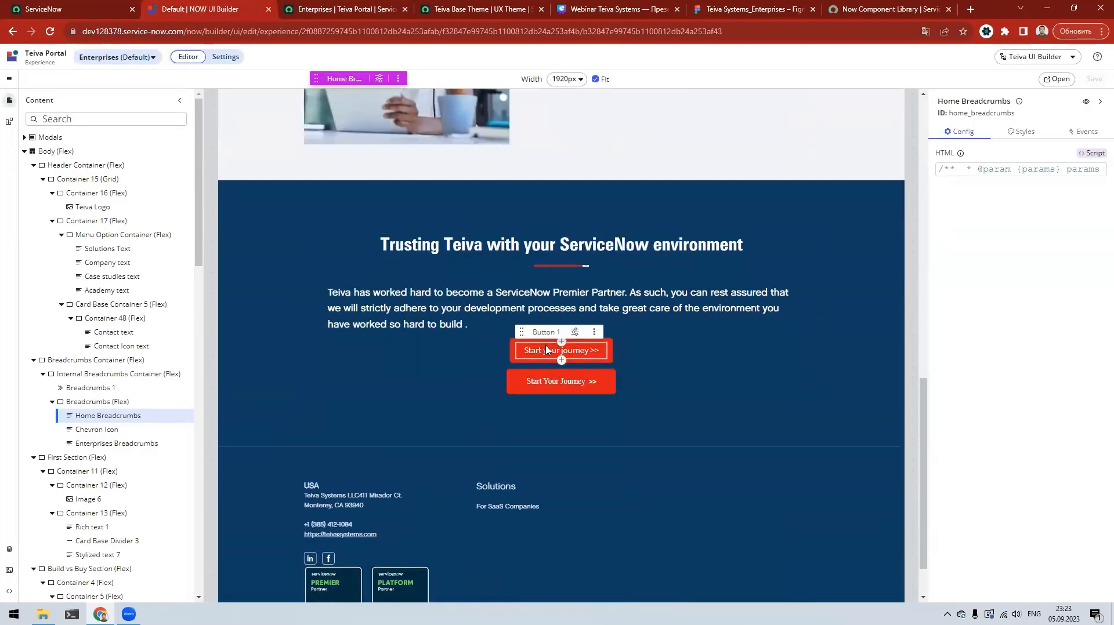
pyautogui.click(547, 350)
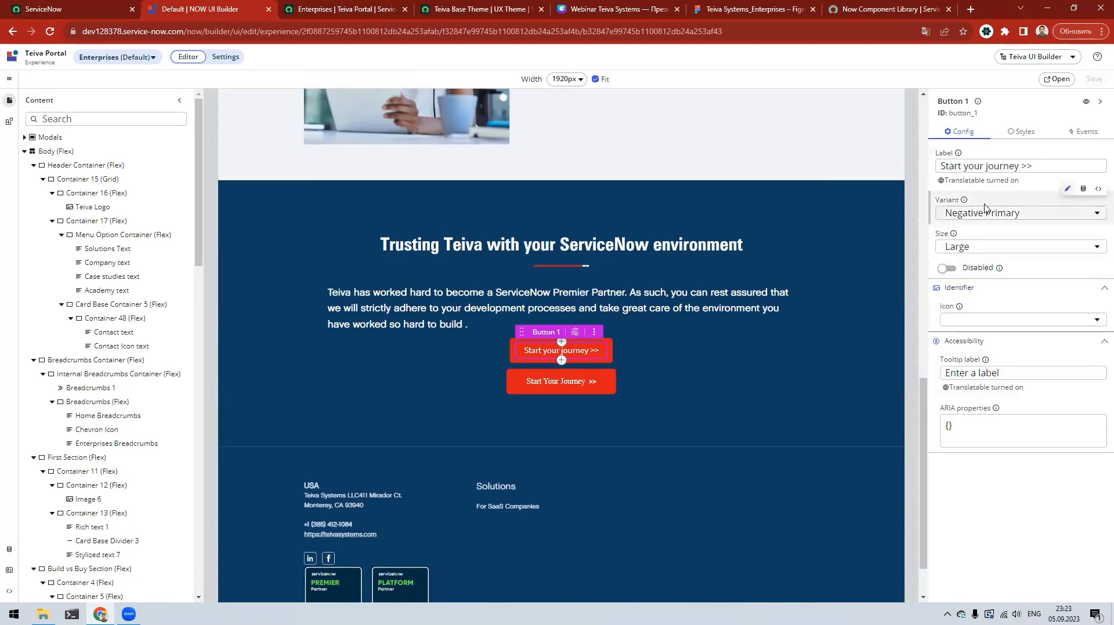
pyautogui.click(1064, 135)
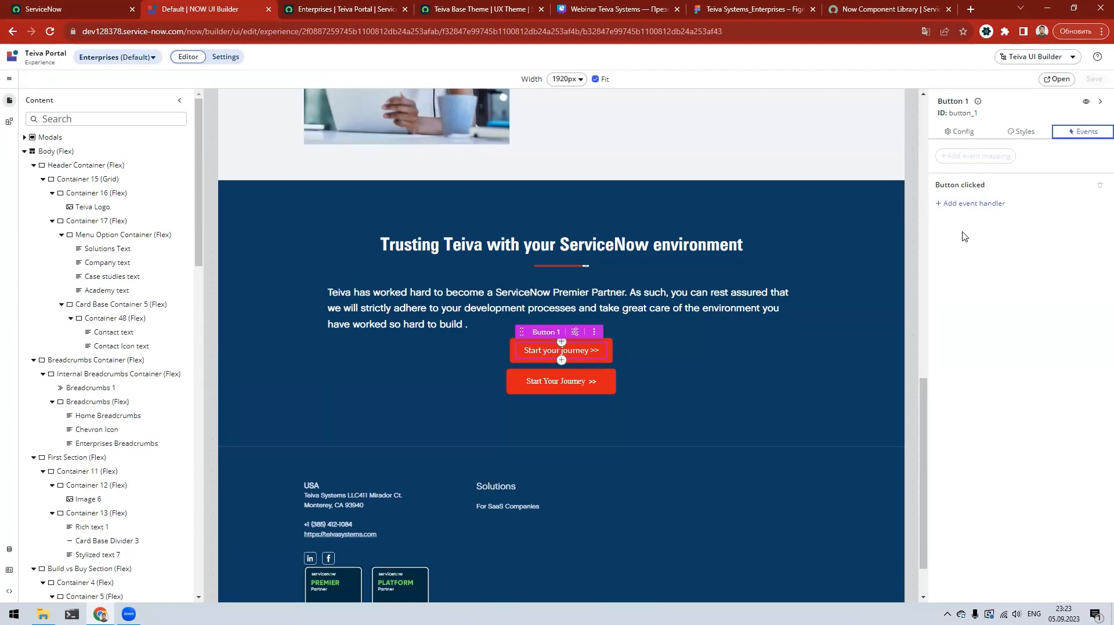
pyautogui.click(969, 207)
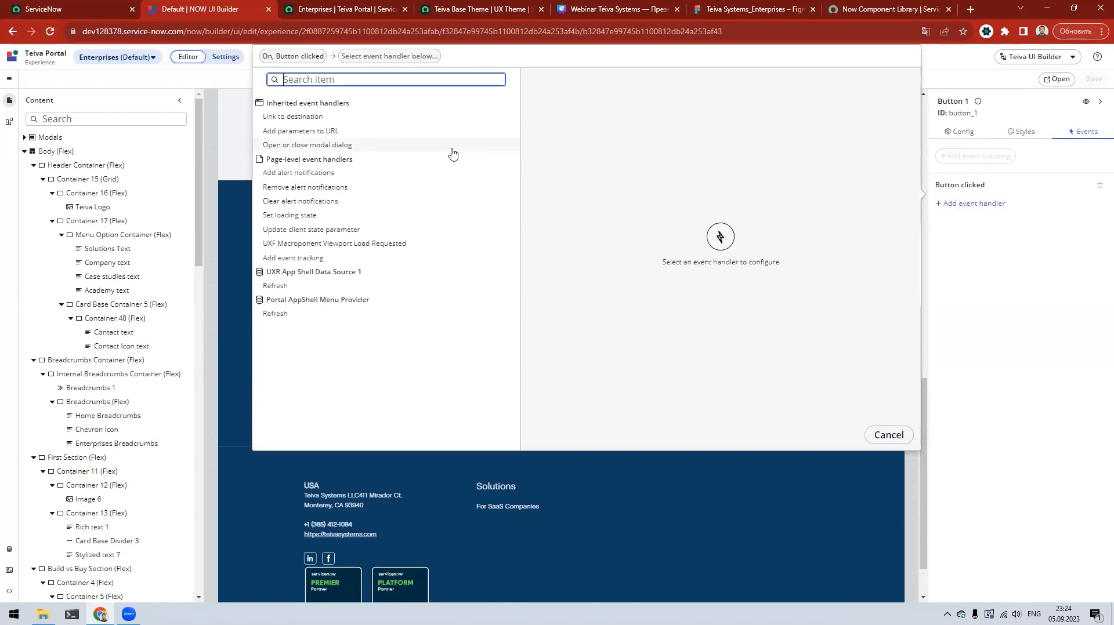
pyautogui.click(902, 436)
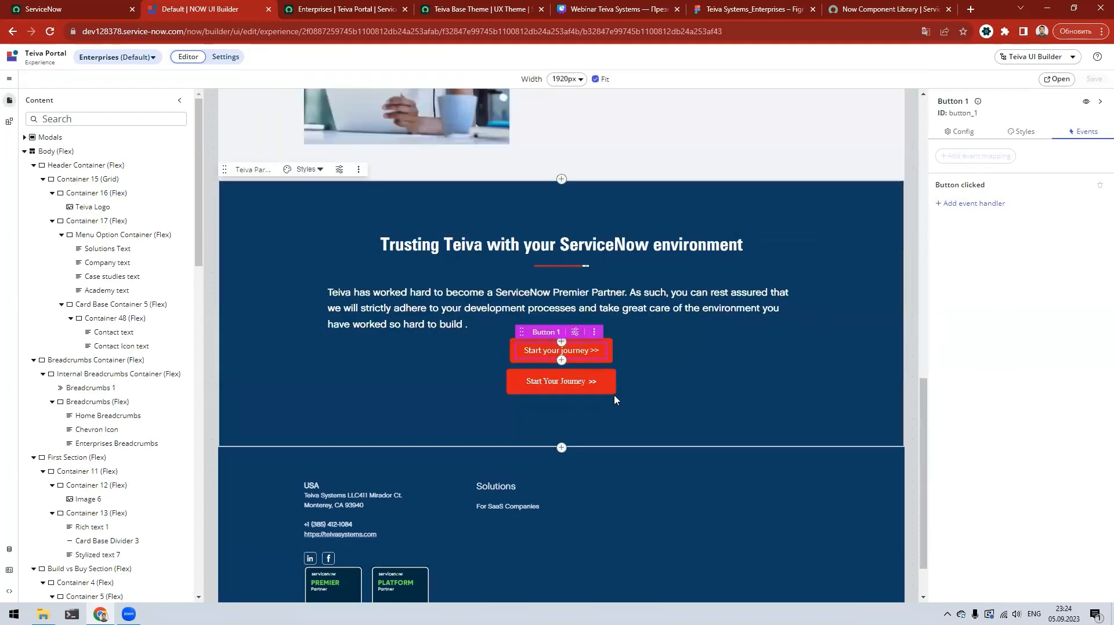
# Step: Select the lower Start Your Journey card container and review its configuration, layout, padding, background and border styles
pyautogui.click(600, 391)
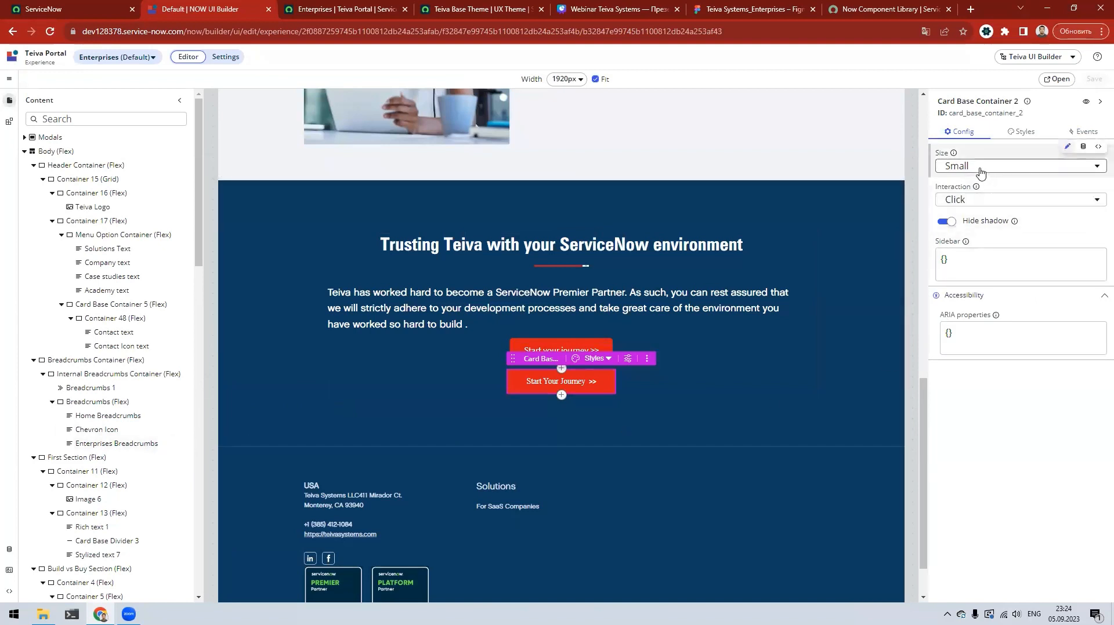
pyautogui.scroll(-2, 87, 418)
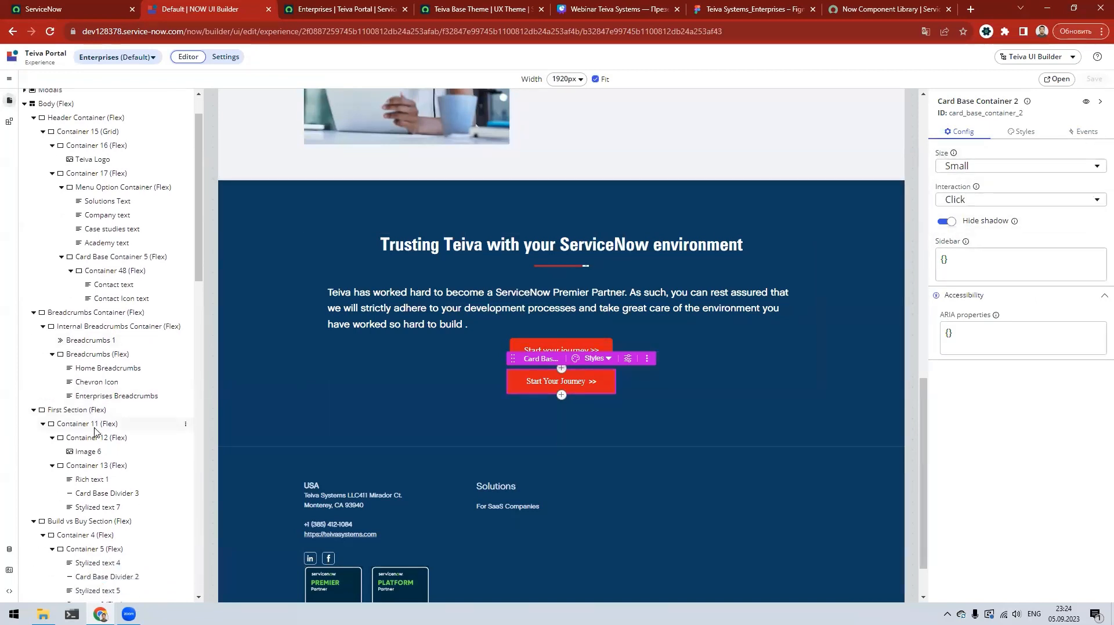
pyautogui.click(1018, 134)
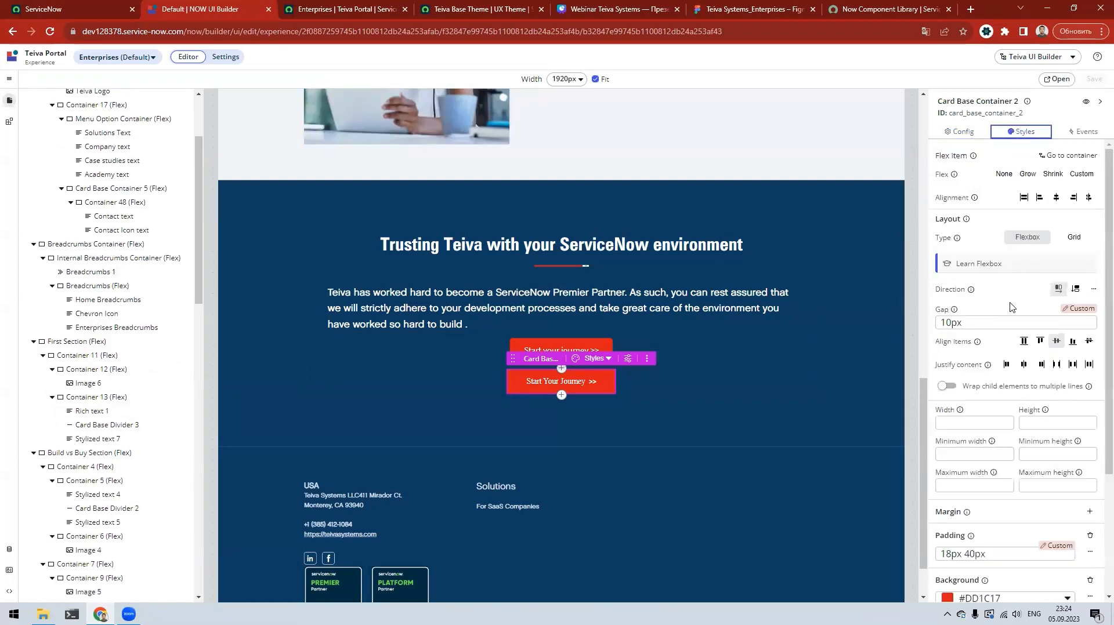
pyautogui.scroll(-1, 1009, 336)
pyautogui.scroll(-1, 1010, 342)
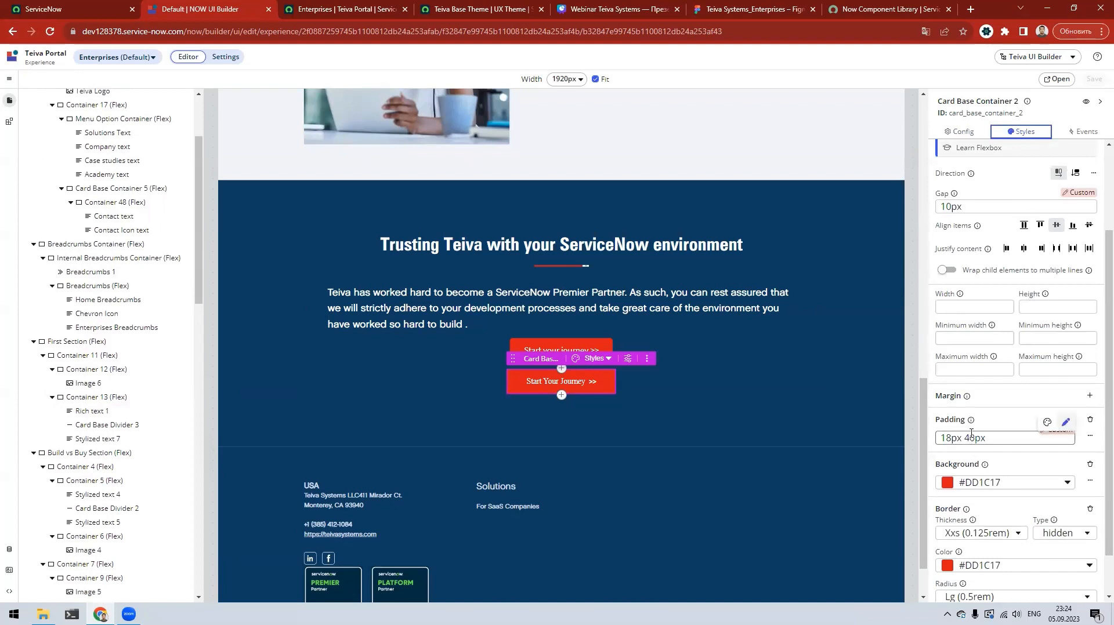
pyautogui.scroll(2, 973, 433)
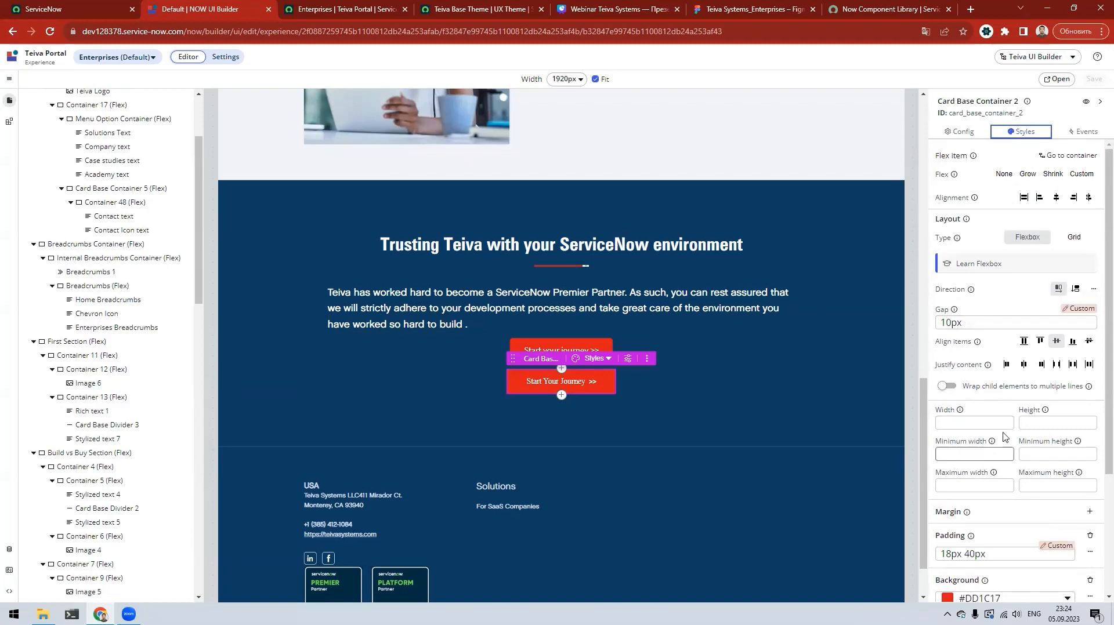
pyautogui.scroll(-3, 992, 511)
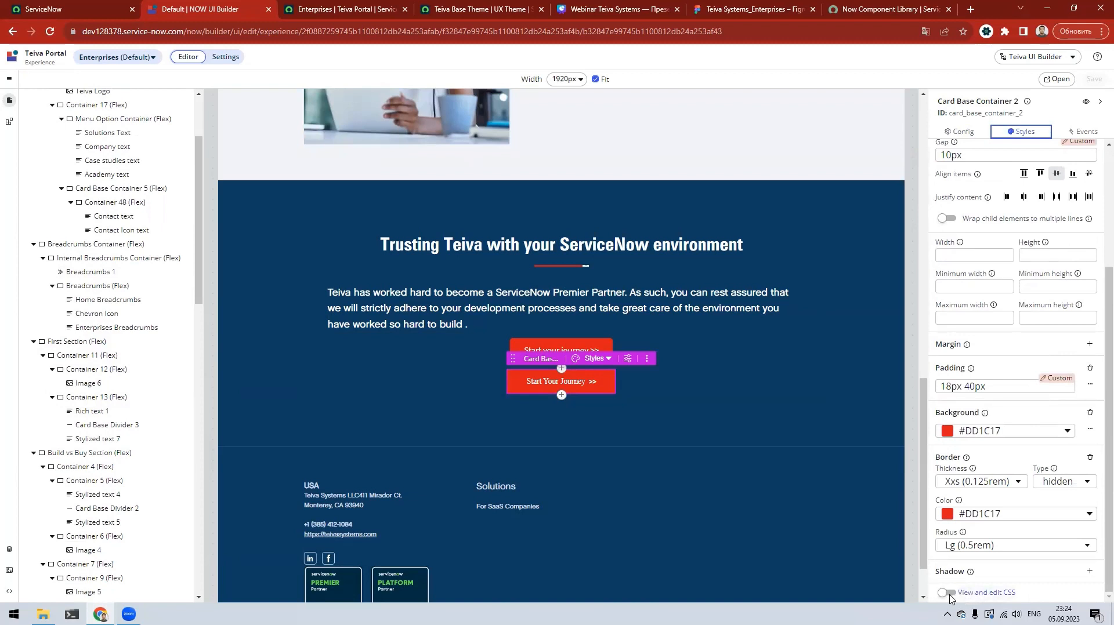
# Step: Review the card container's external layer CSS without applying changes, restore the visual style view, and check the container's events
pyautogui.click(950, 594)
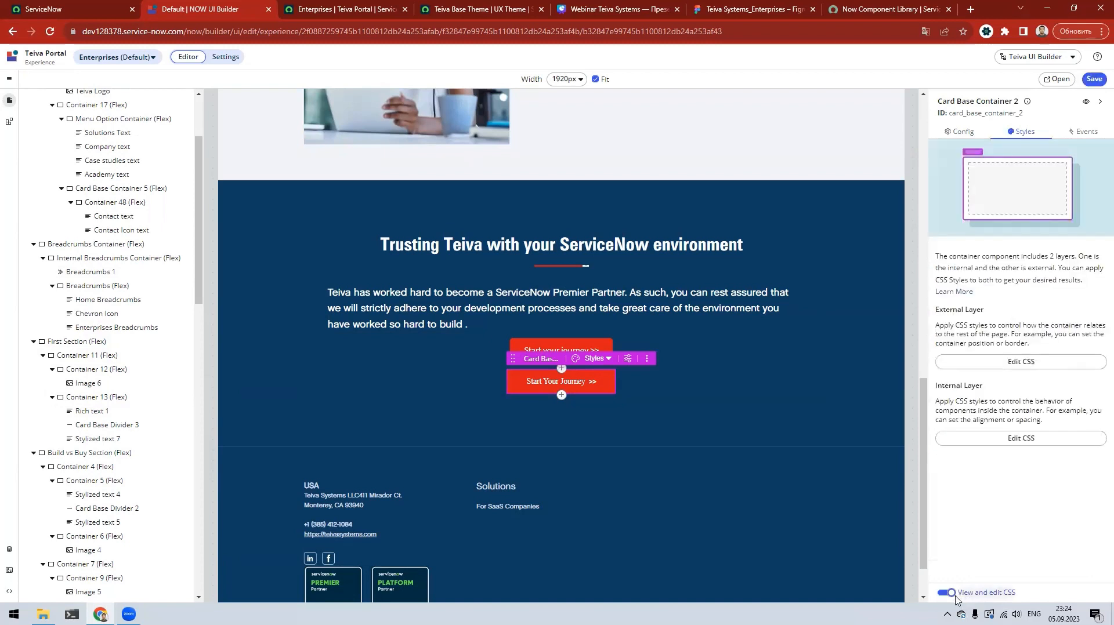
pyautogui.click(957, 362)
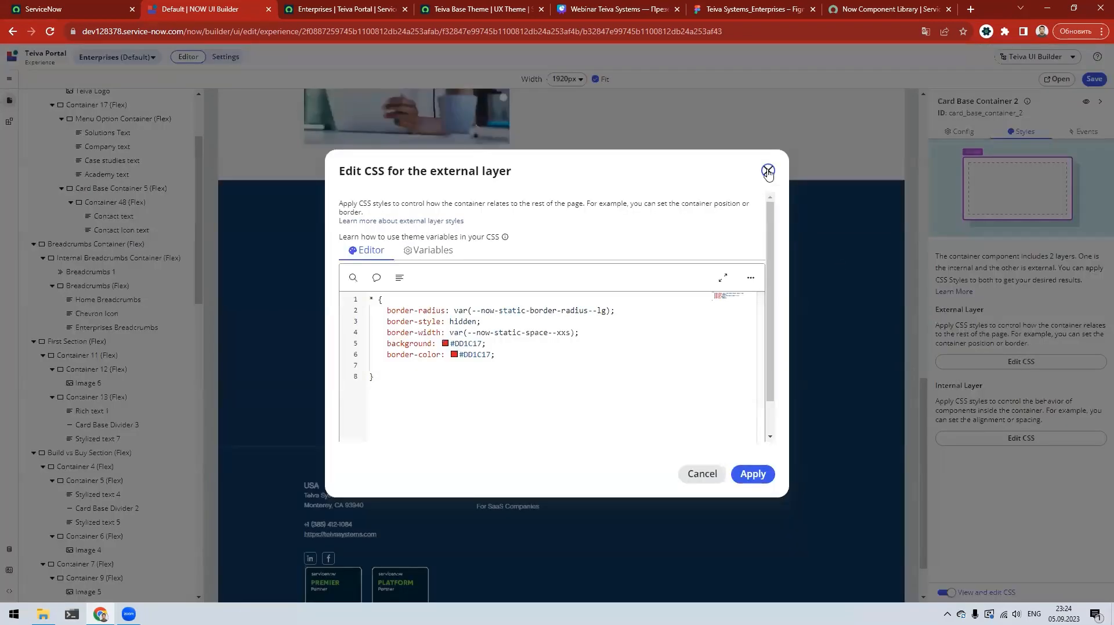
pyautogui.click(768, 173)
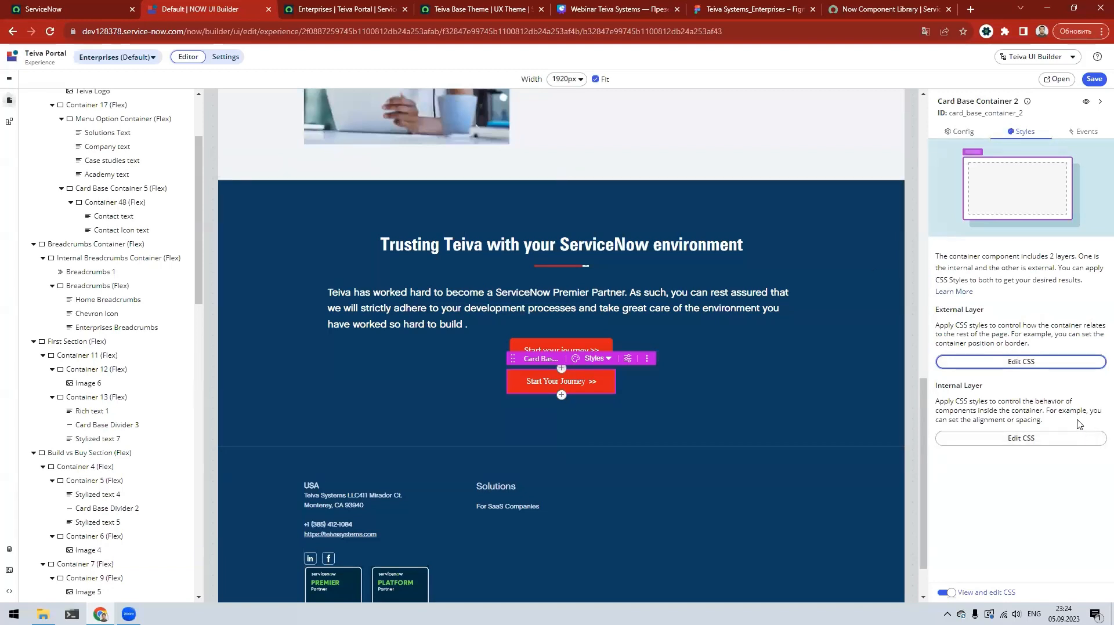
pyautogui.click(946, 591)
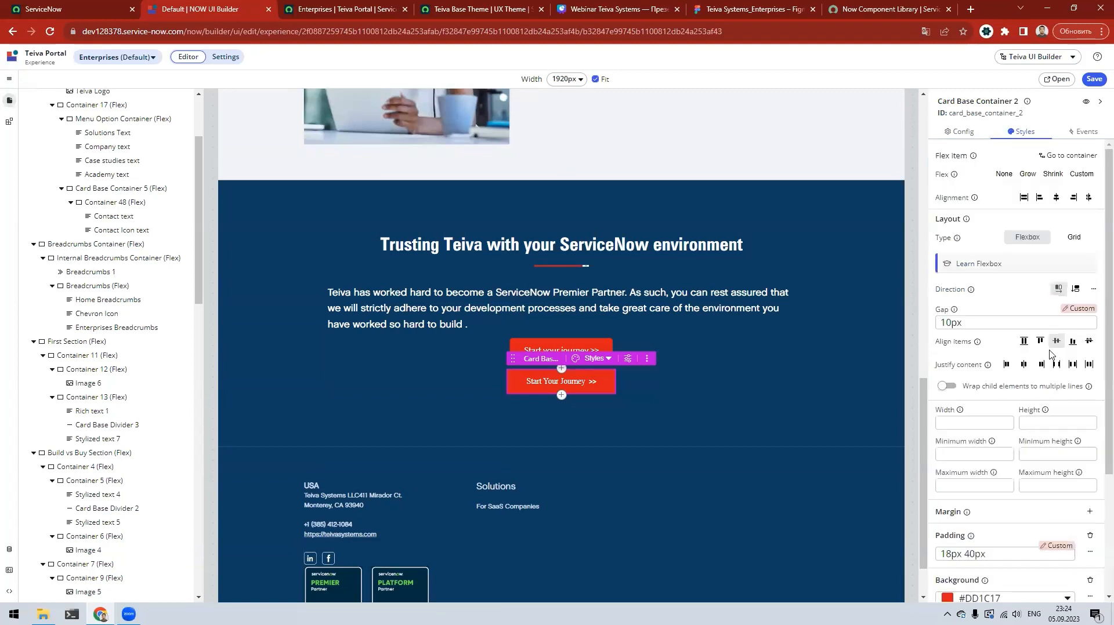
pyautogui.click(1065, 134)
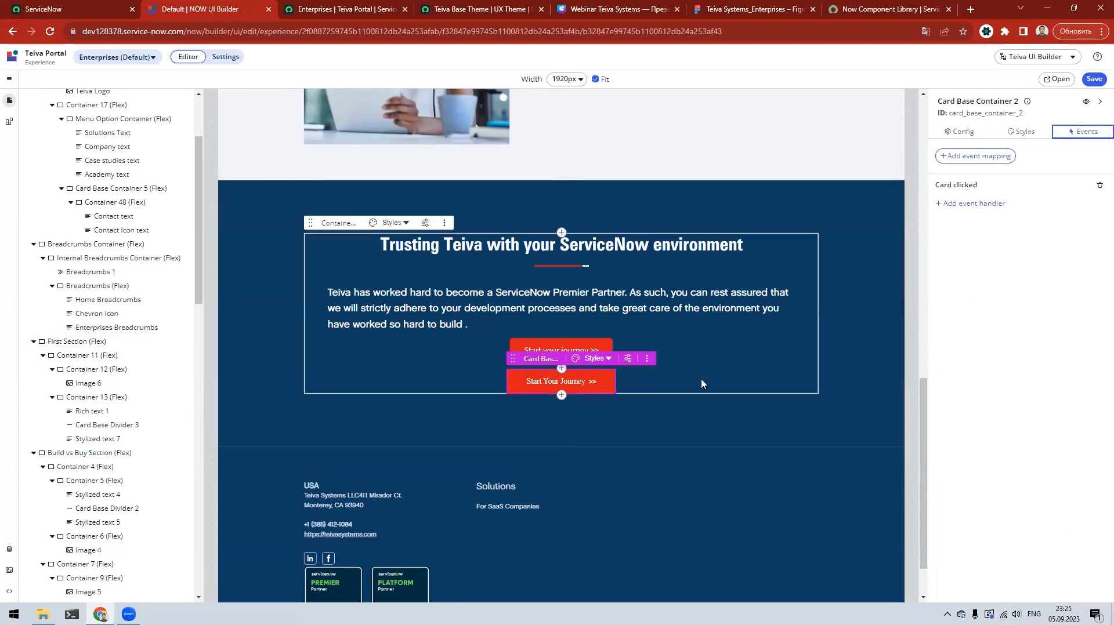
# Step: Look back over the Build vs Buy section on the canvas and return to the Trusting Teiva section
pyautogui.scroll(2, 701, 378)
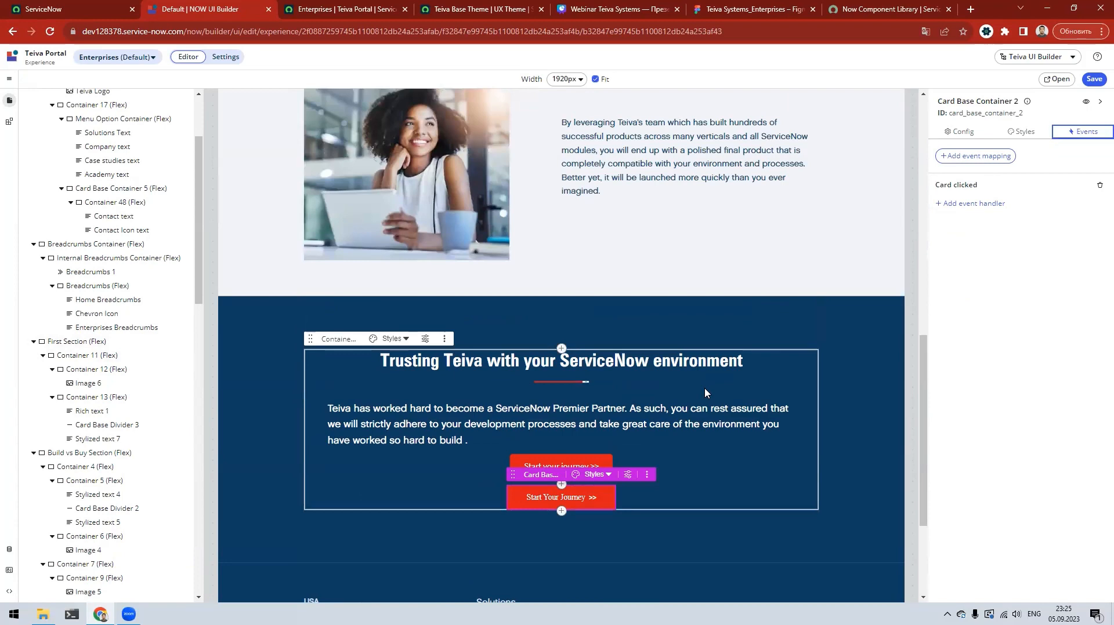
pyautogui.scroll(4, 704, 388)
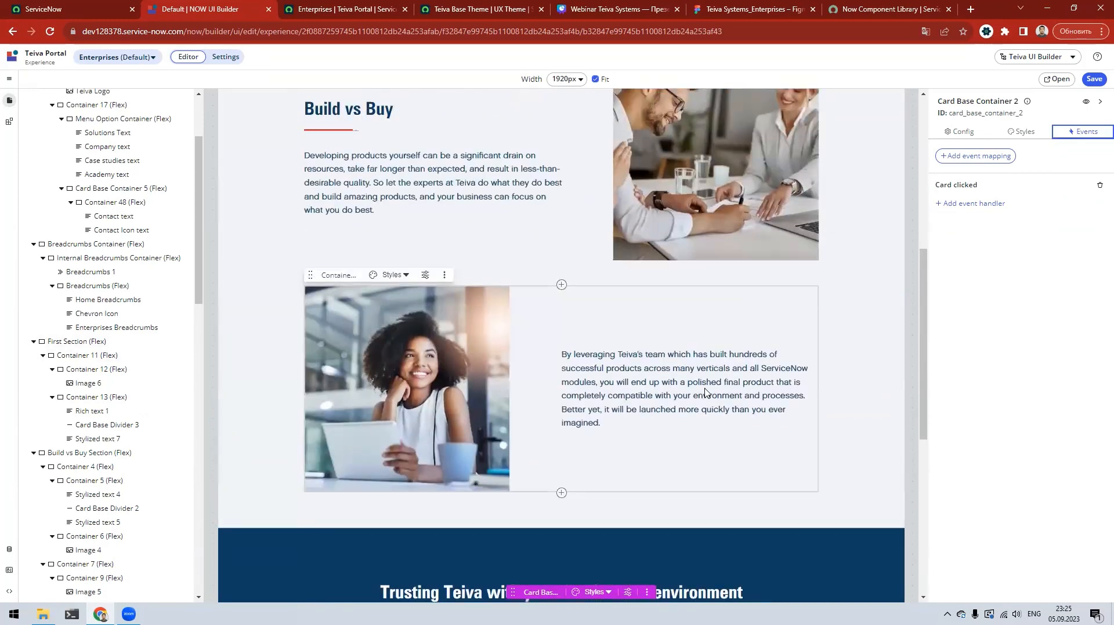
pyautogui.scroll(3, 705, 393)
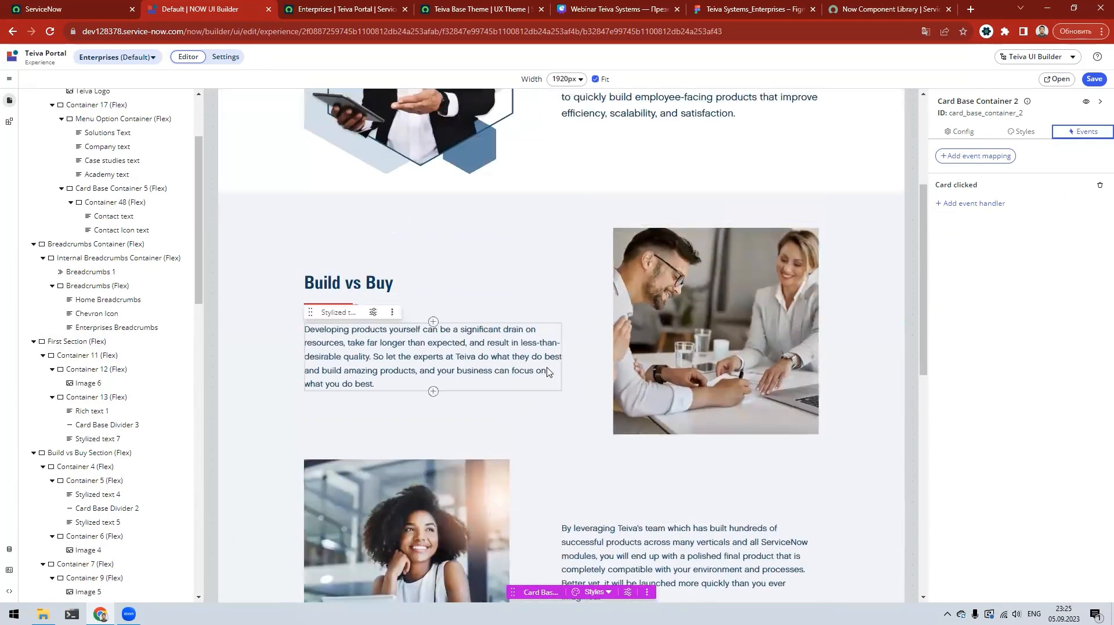
pyautogui.scroll(-2, 549, 372)
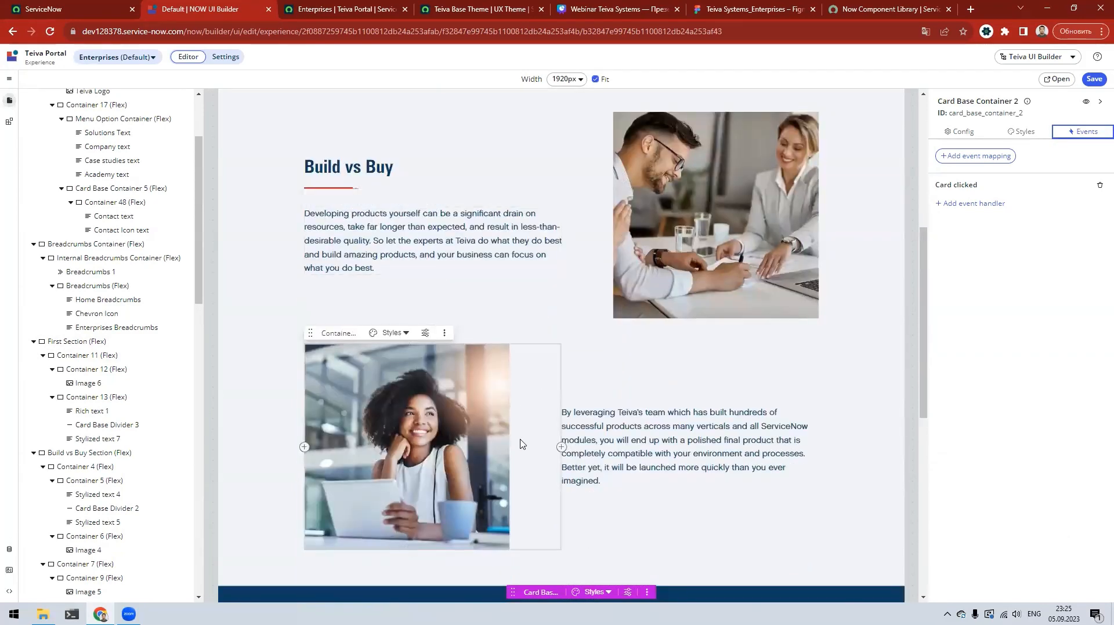
pyautogui.scroll(-2, 524, 441)
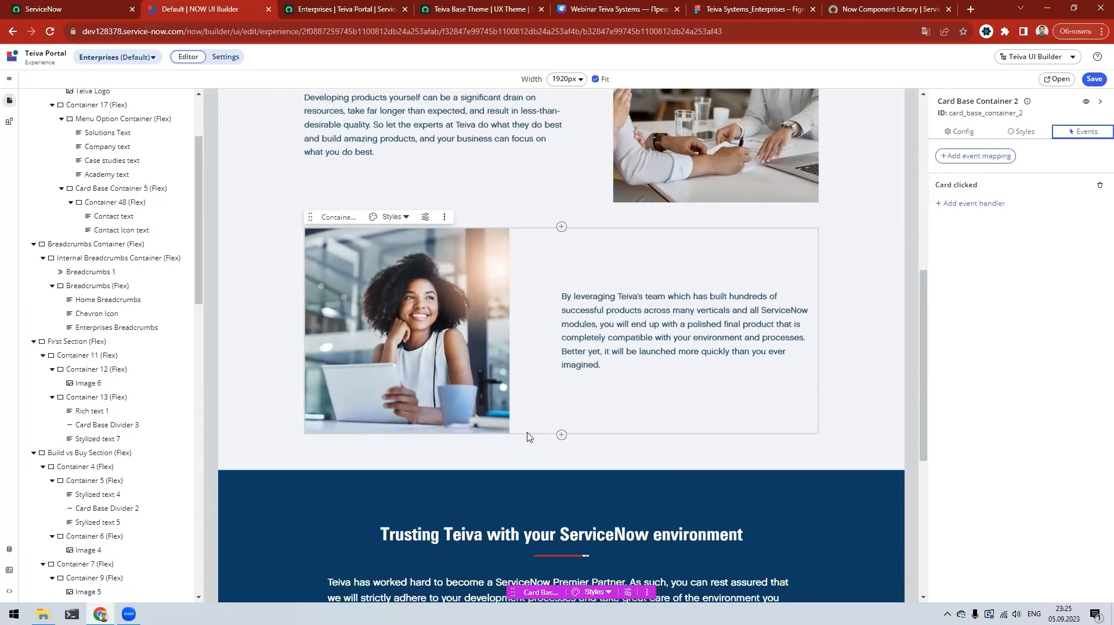
pyautogui.scroll(-1, 527, 437)
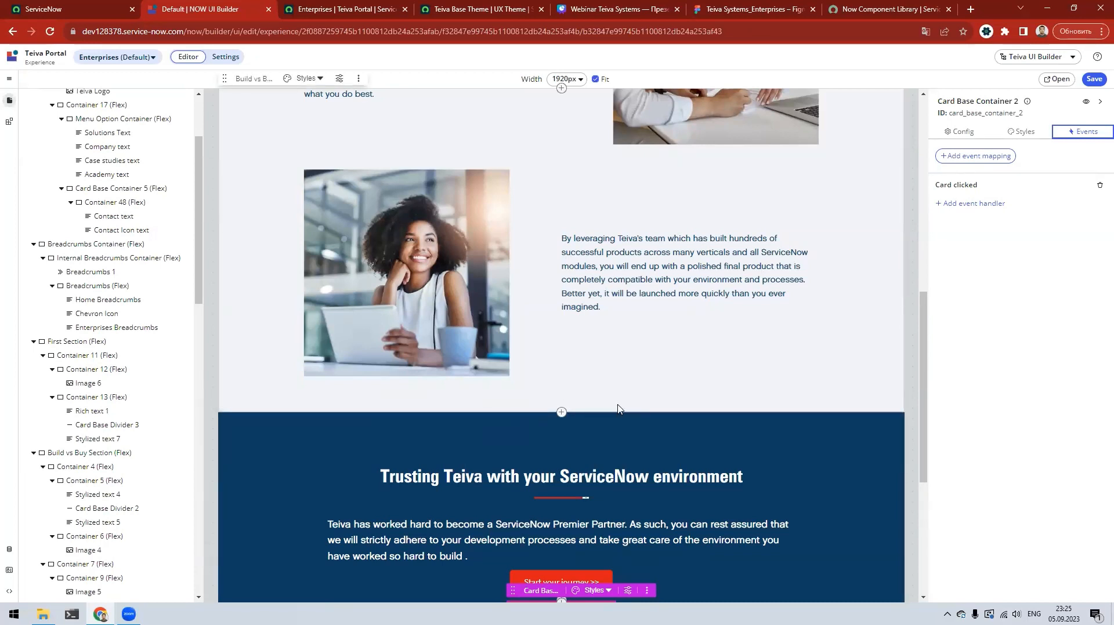
pyautogui.scroll(-2, 619, 409)
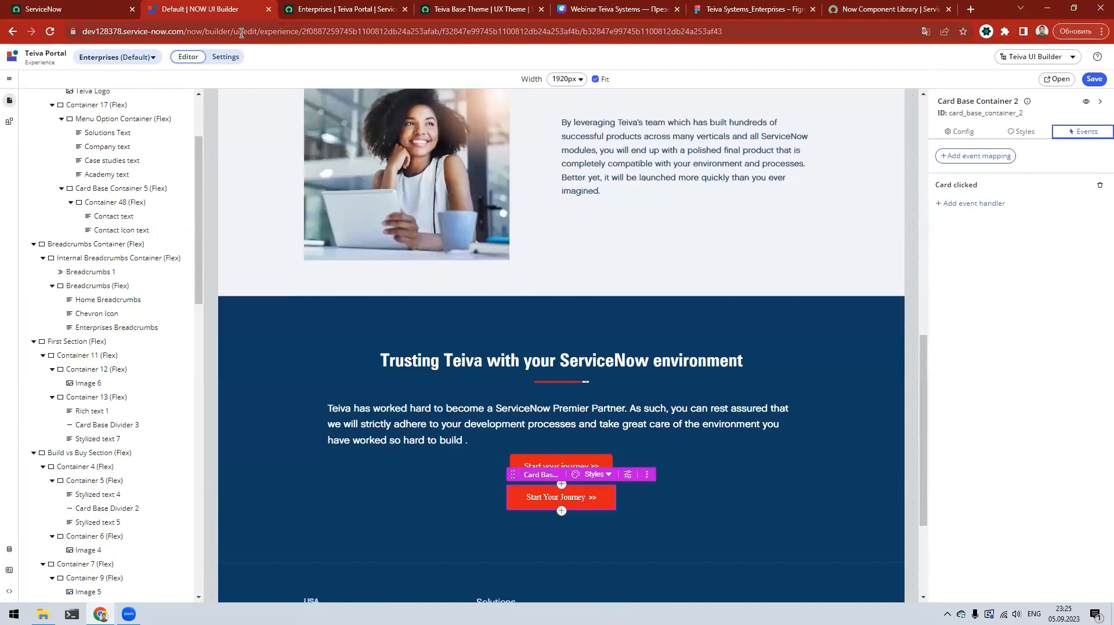
# Step: Switch to the Teiva Systems_Enterprises design in Figma and select the Screen/4 frame containing We solemnly commit to
pyautogui.hotkey('ctrl', 'Tab')
pyautogui.hotkey('ctrl', 'Tab')
pyautogui.hotkey('ctrl', 'Tab')
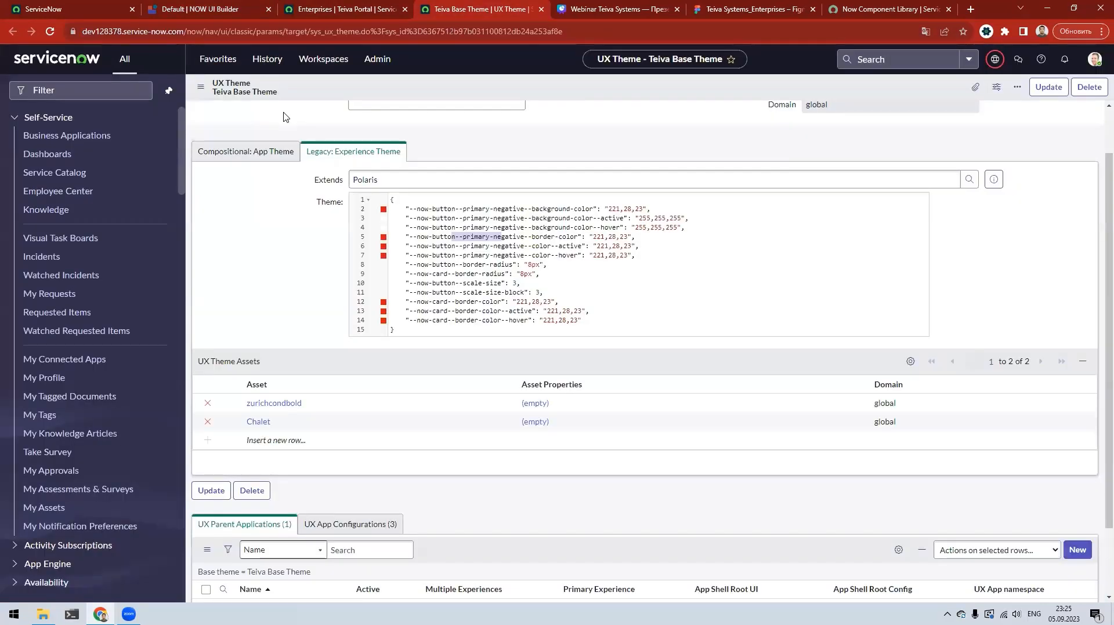
pyautogui.hotkey('ctrl', 'Tab')
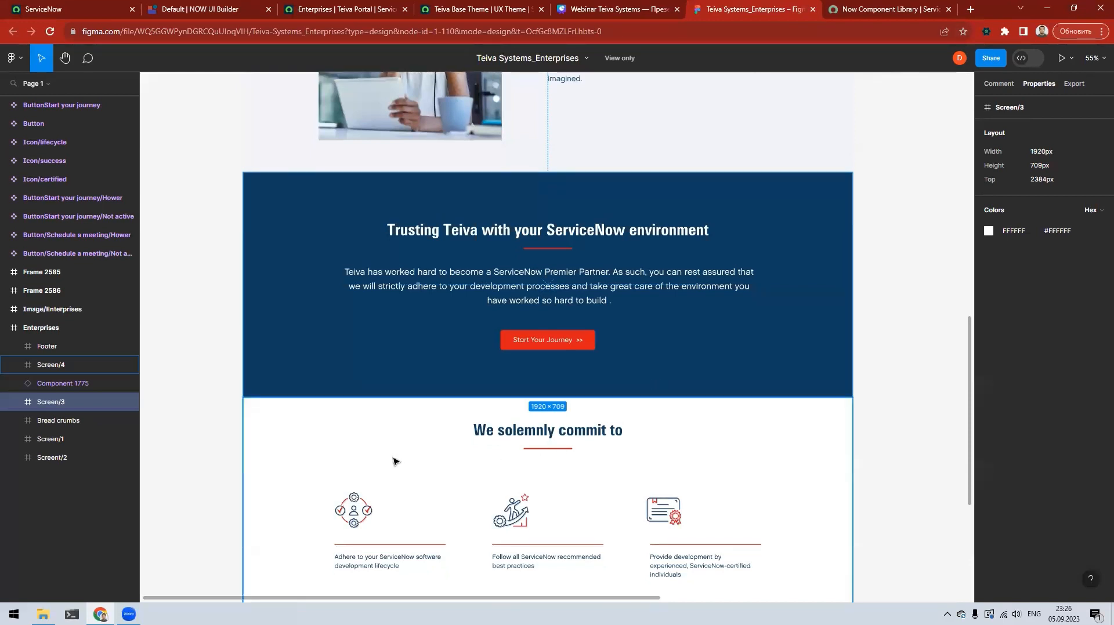
pyautogui.scroll(-2, 350, 453)
pyautogui.scroll(-1, 350, 446)
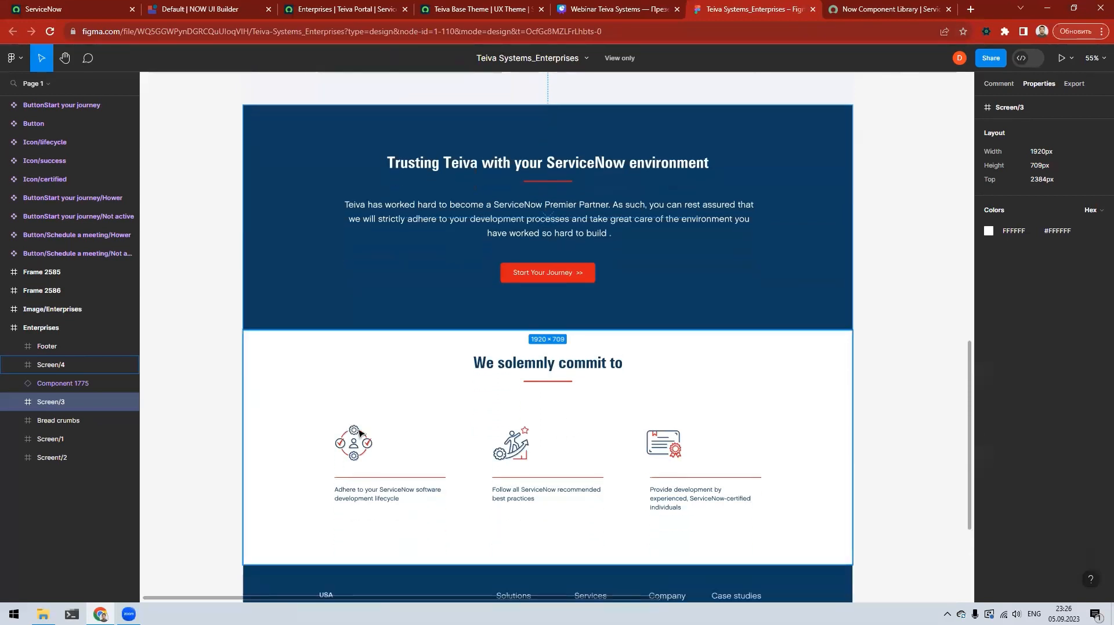
pyautogui.click(753, 437)
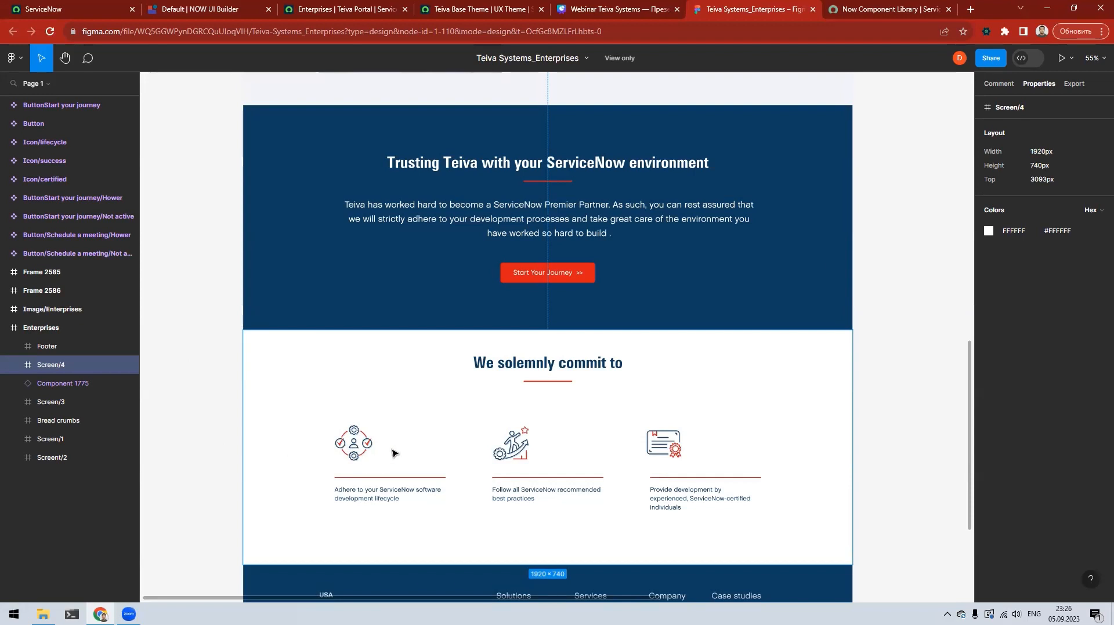
# Step: Turn on Dev Mode and inspect the We solemnly commit to section's background, heading, cards and lifecycle icon, including their spacing
pyautogui.click(1037, 59)
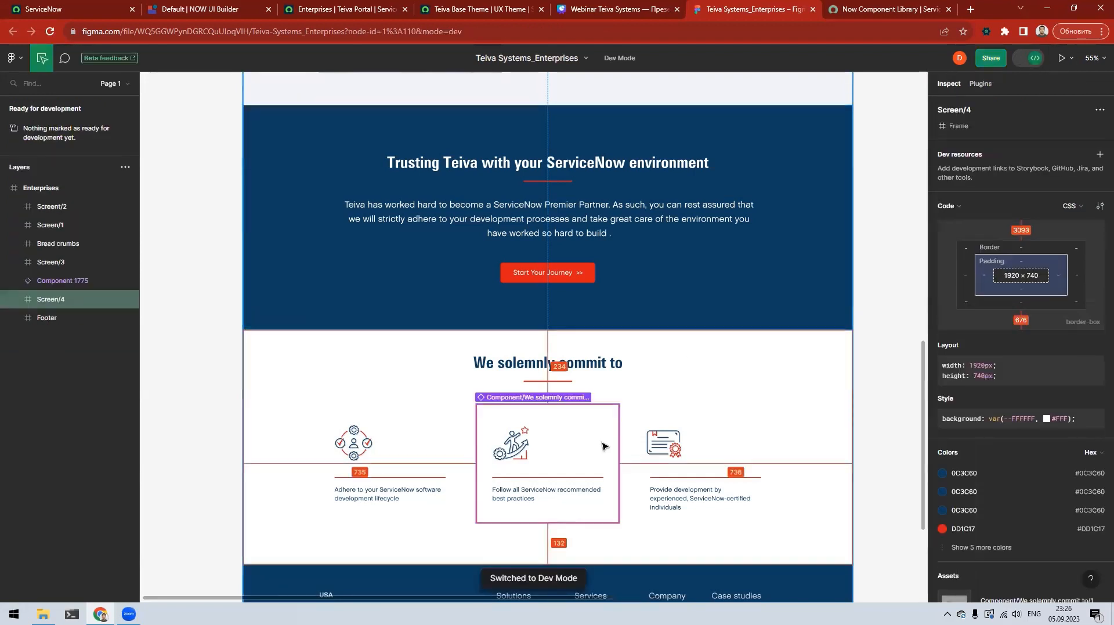
pyautogui.click(323, 384)
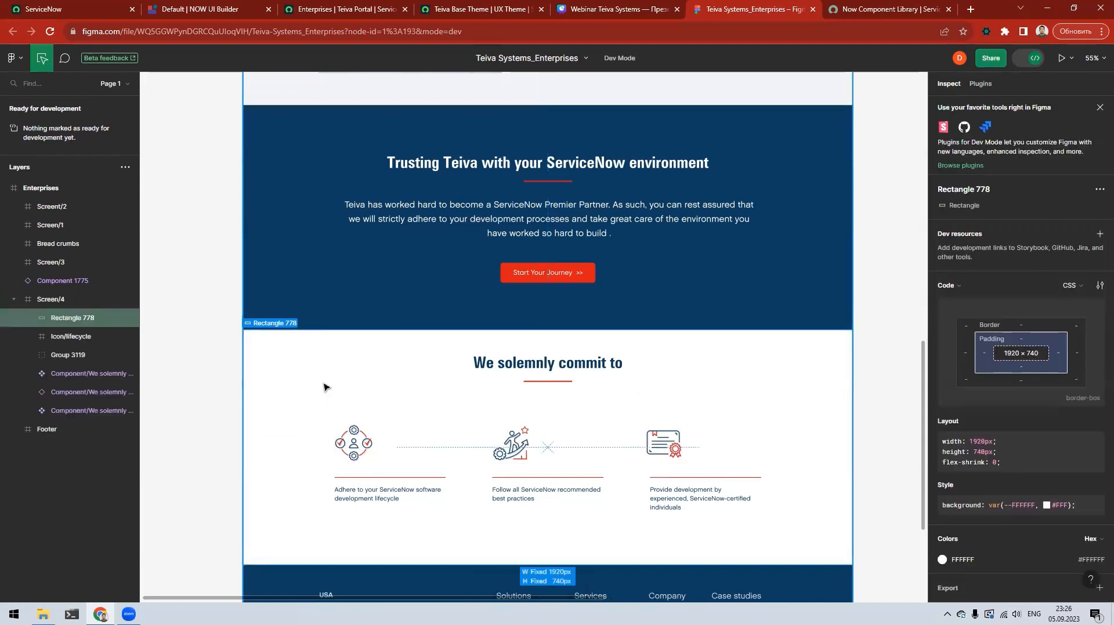
pyautogui.click(336, 436)
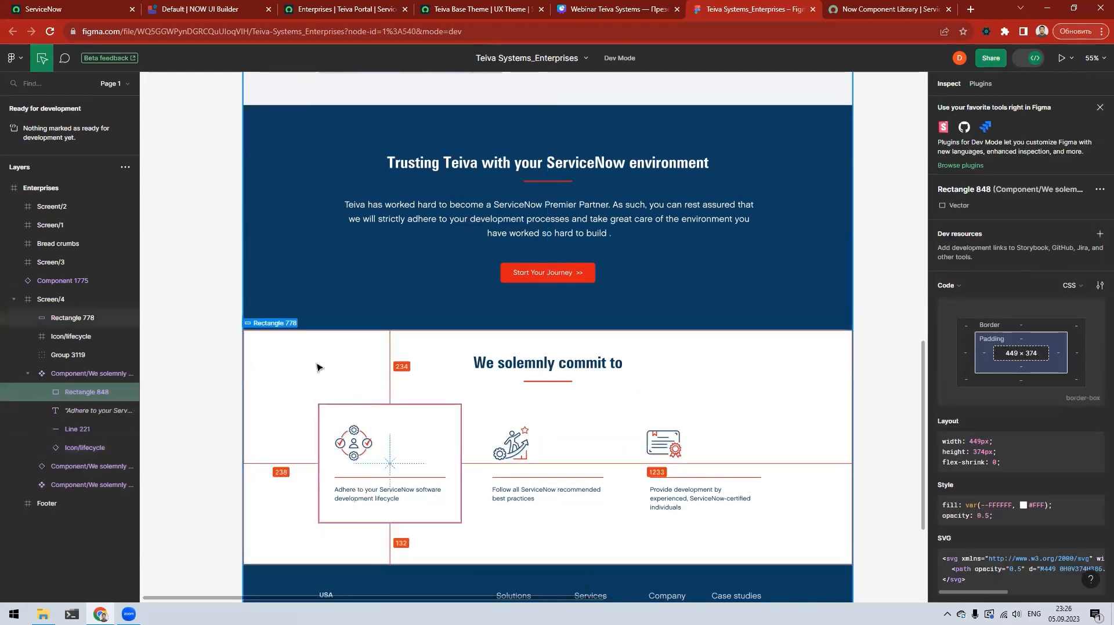
pyautogui.click(487, 363)
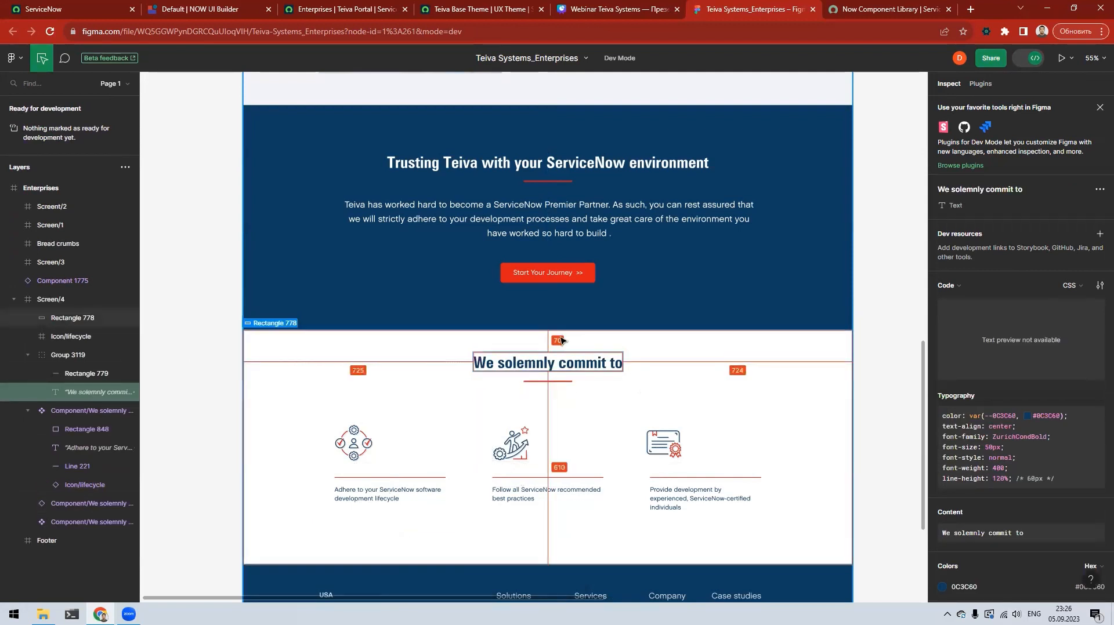
pyautogui.click(564, 505)
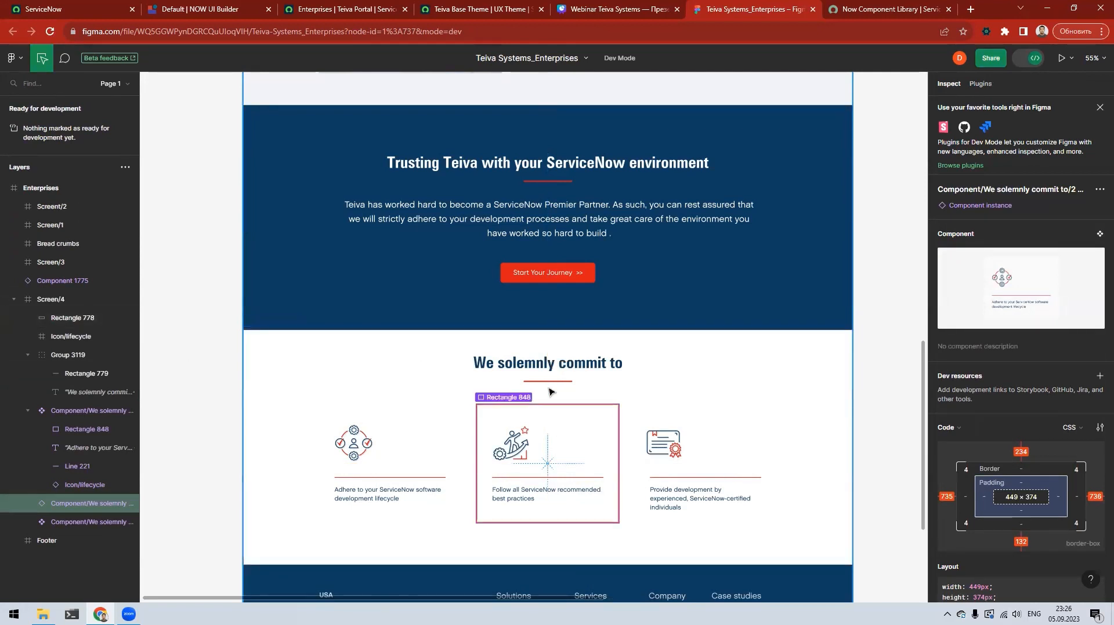
pyautogui.click(350, 456)
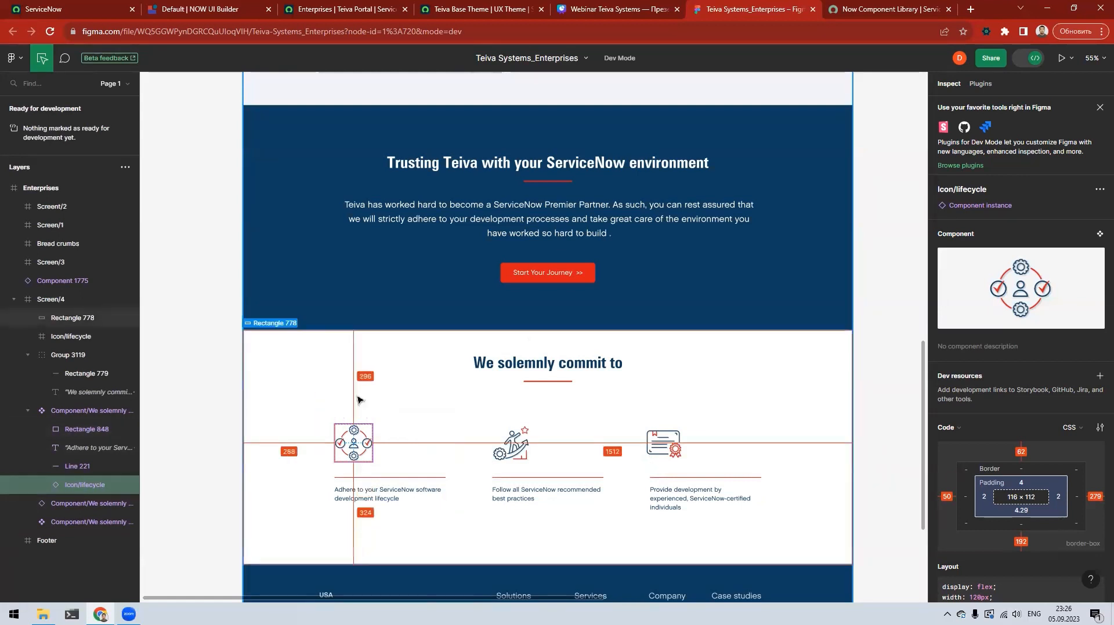
pyautogui.click(325, 454)
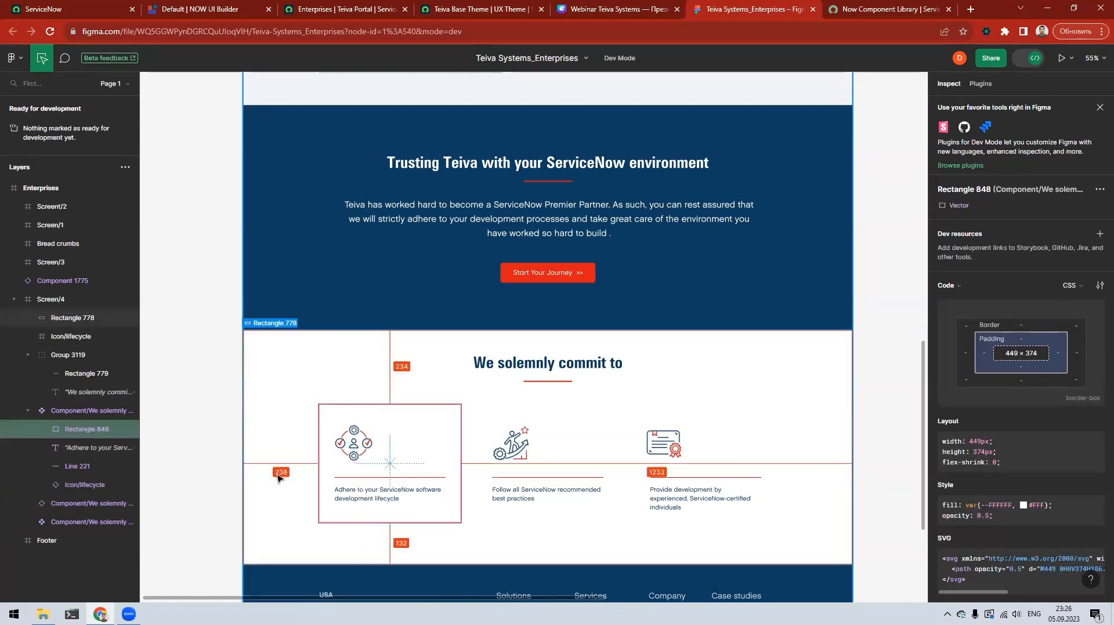
# Step: Inspect the We solemnly commit to heading, its underline and the three commitment cards, comparing their sizes and spacing
pyautogui.click(764, 464)
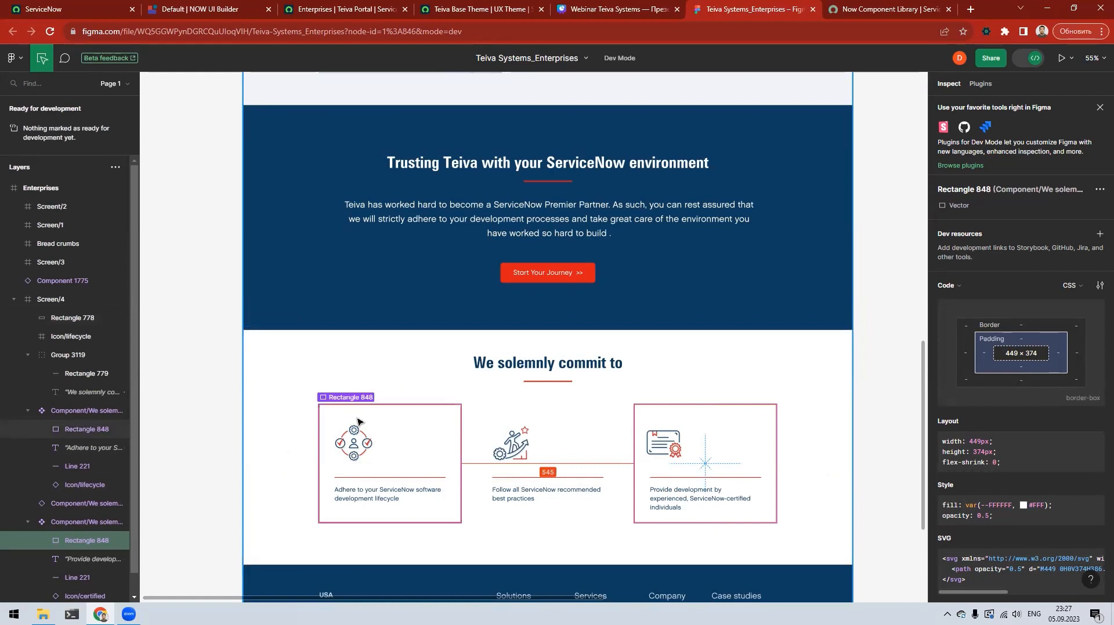
pyautogui.click(558, 365)
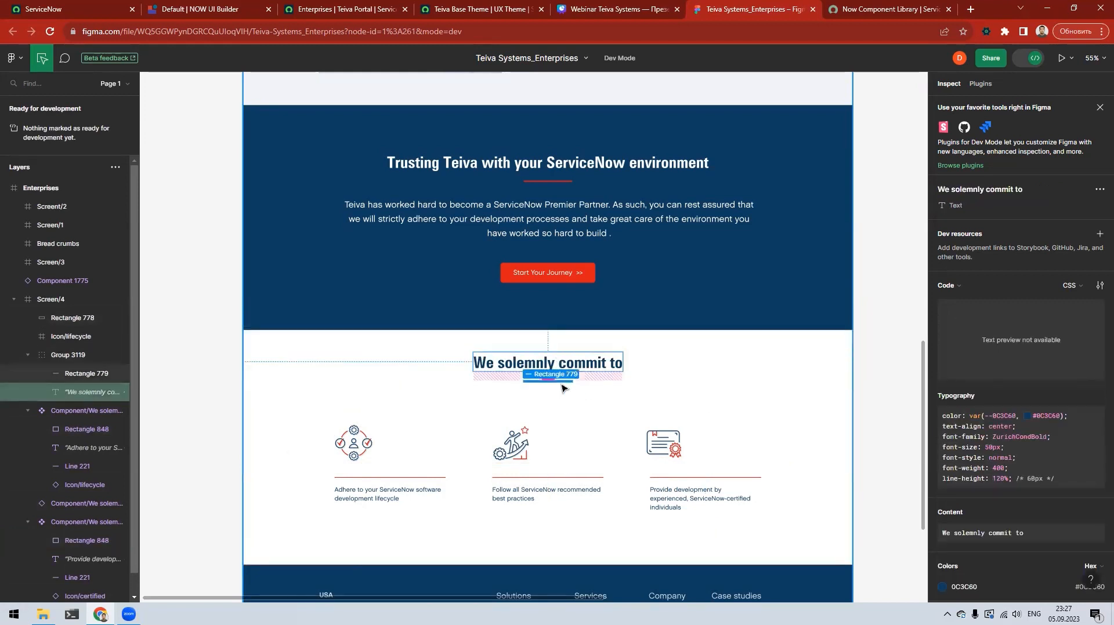
pyautogui.click(547, 381)
pyautogui.click(375, 439)
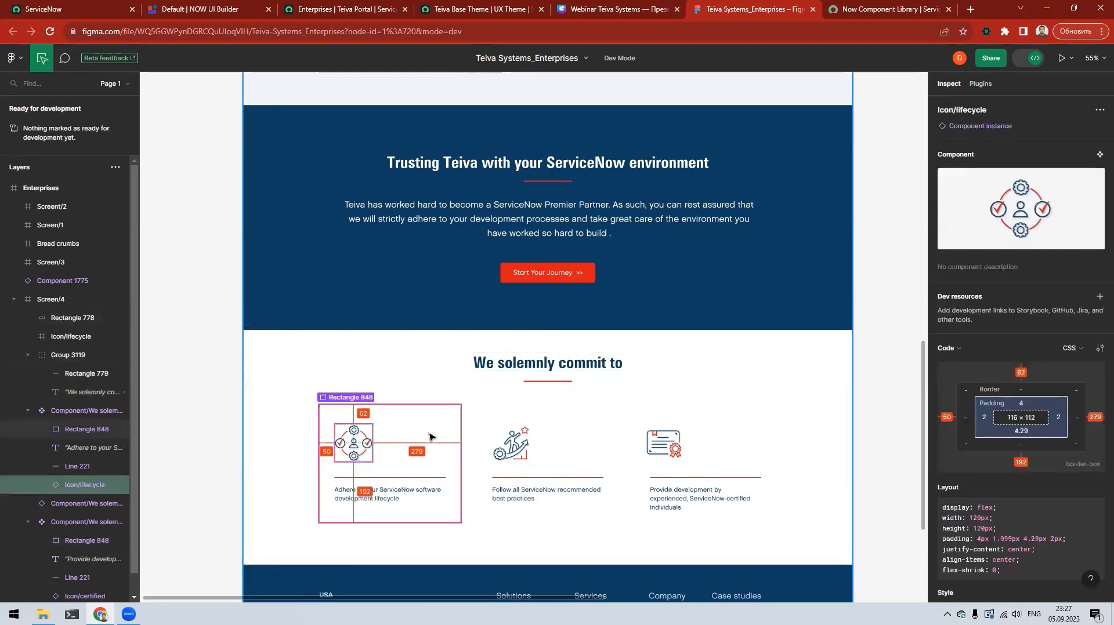
pyautogui.click(432, 438)
pyautogui.click(534, 437)
pyautogui.click(693, 438)
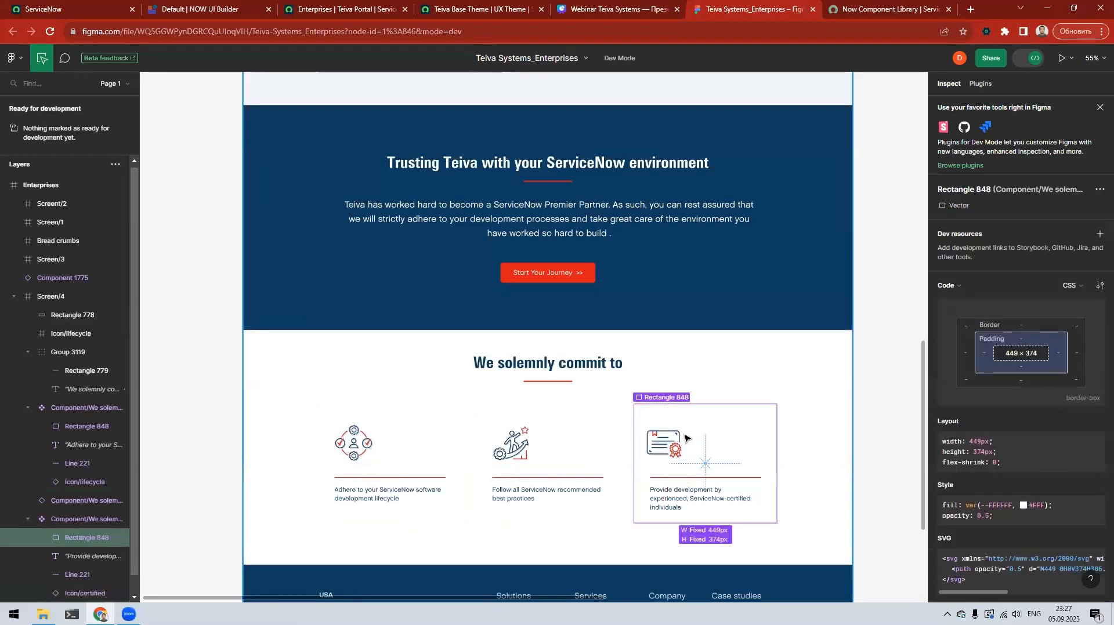
pyautogui.click(383, 444)
pyautogui.click(542, 441)
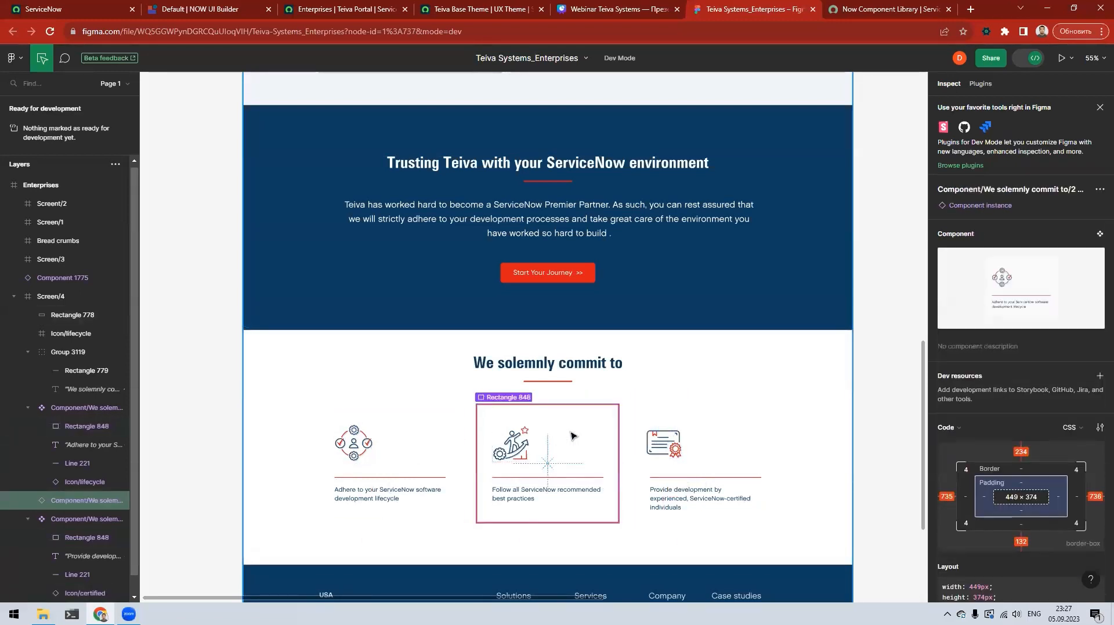
# Step: Inspect the first card's lifecycle icon, divider line and description text, and the section's background rectangle
pyautogui.click(355, 452)
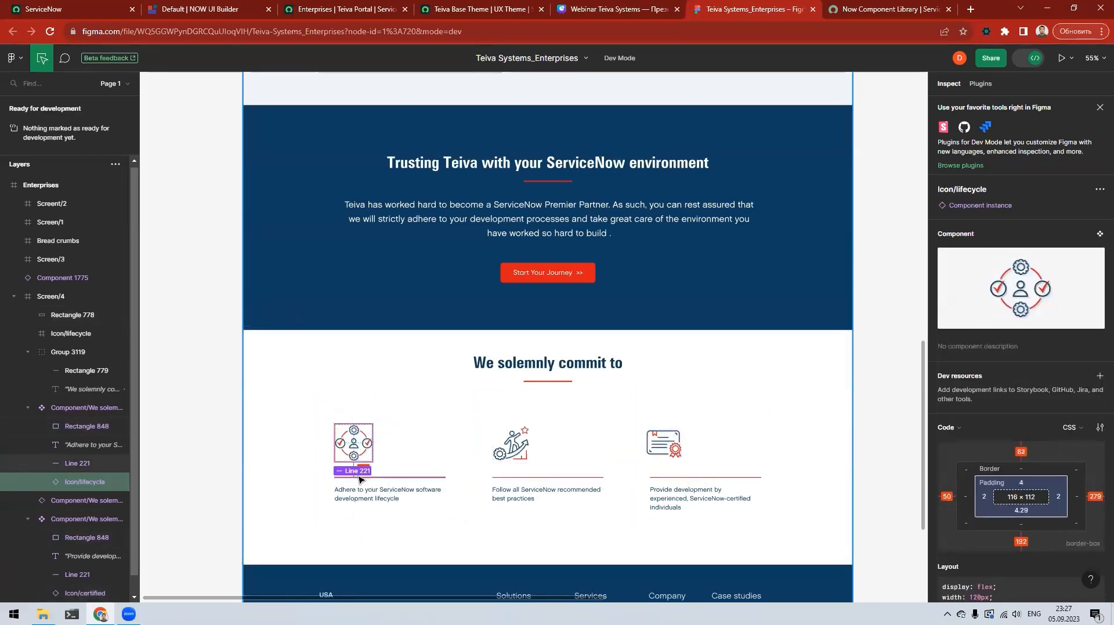
pyautogui.click(361, 478)
pyautogui.click(359, 494)
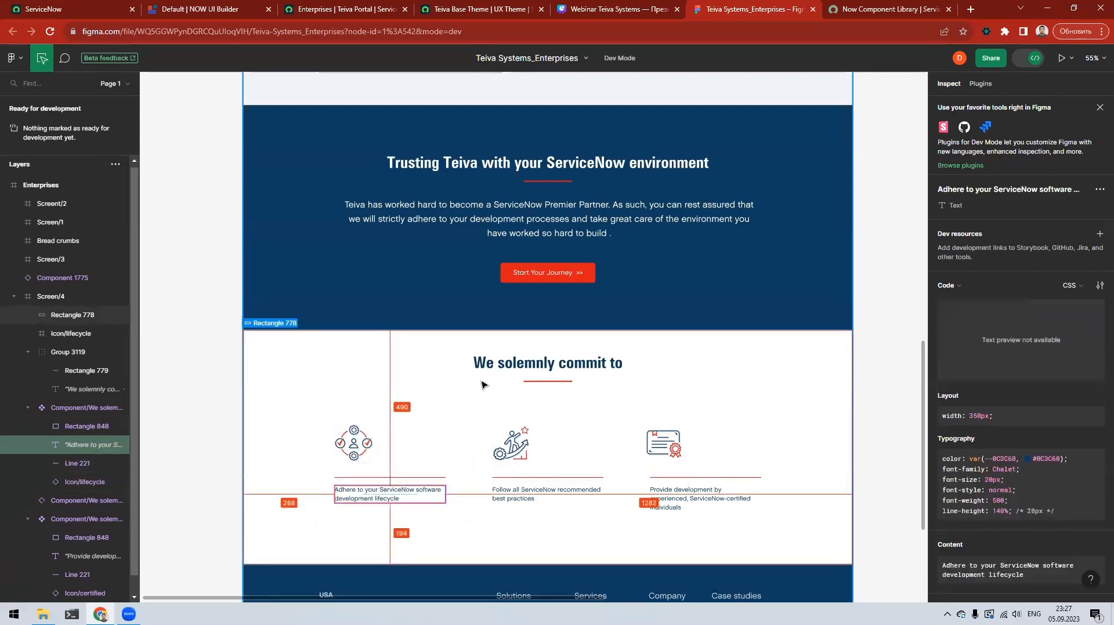
pyautogui.click(348, 364)
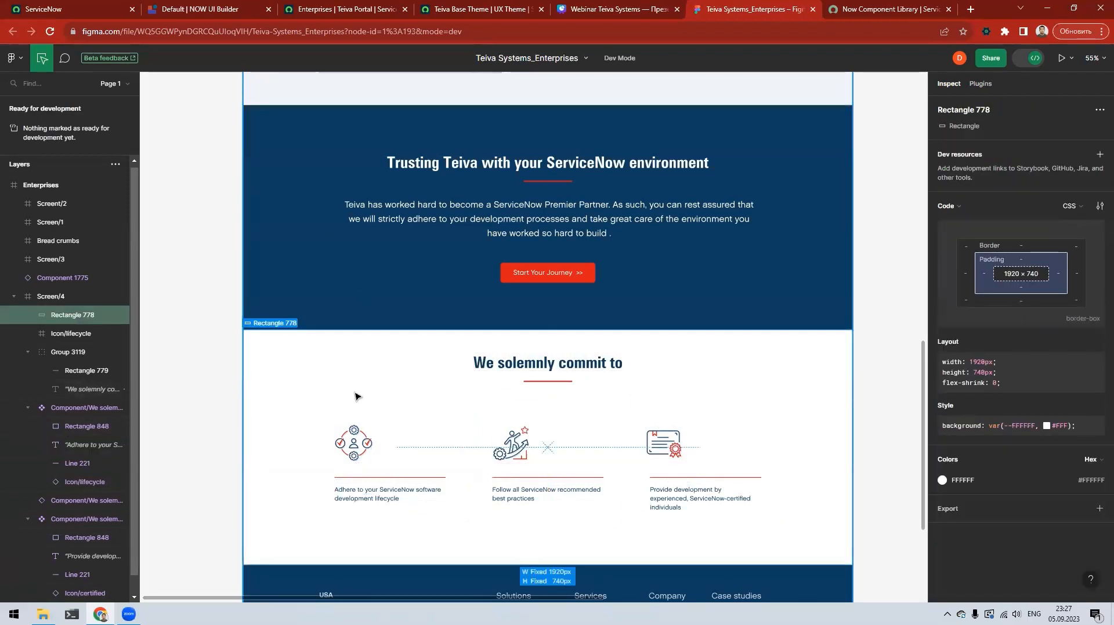
# Step: Switch to UI Builder, select the Teiva Partner Section container and locate it in the content tree
pyautogui.click(177, 13)
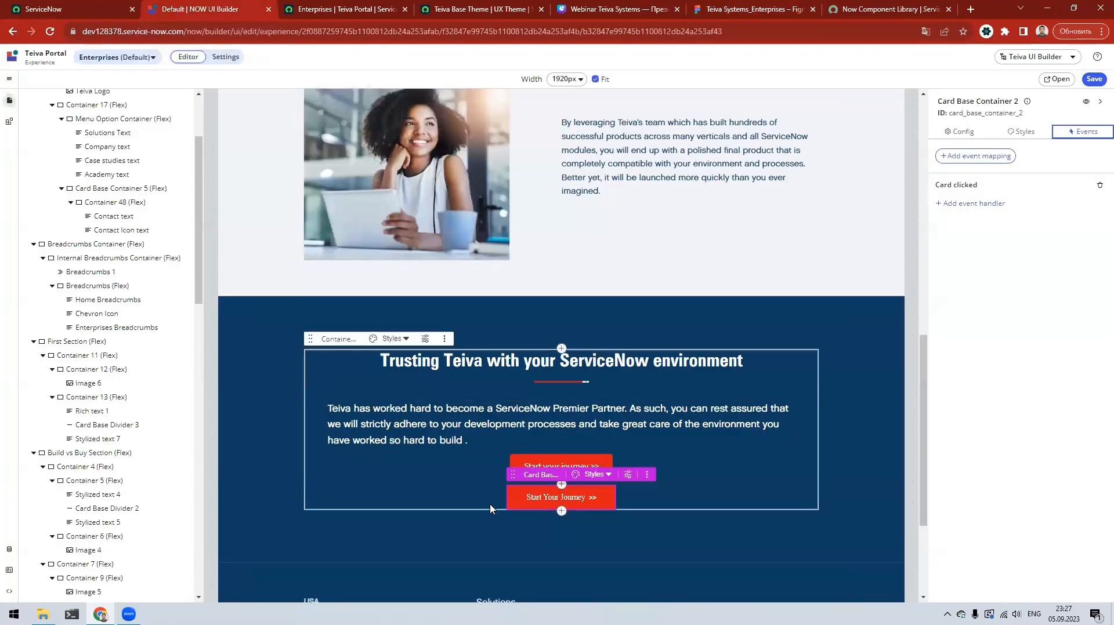
pyautogui.scroll(-1, 287, 495)
pyautogui.scroll(-3, 149, 465)
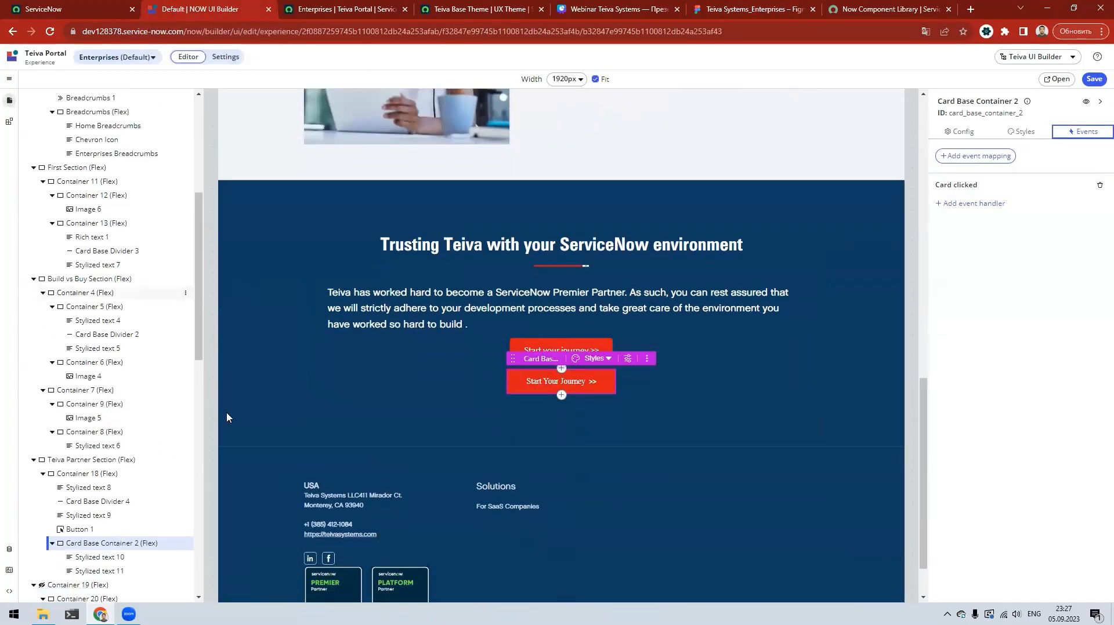
pyautogui.click(278, 322)
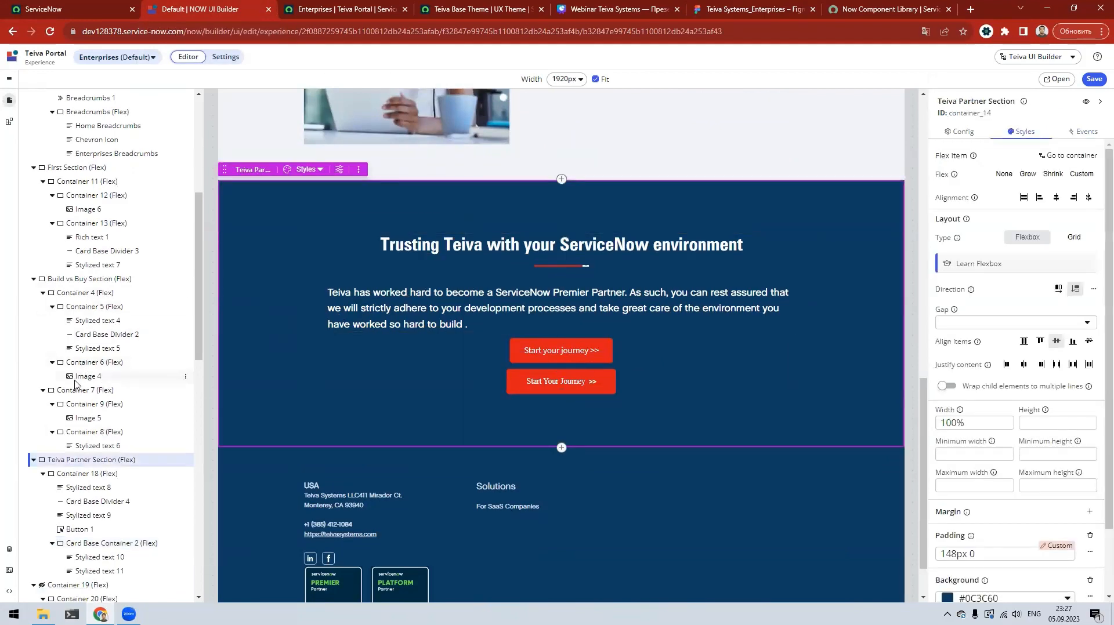
pyautogui.scroll(8, 90, 369)
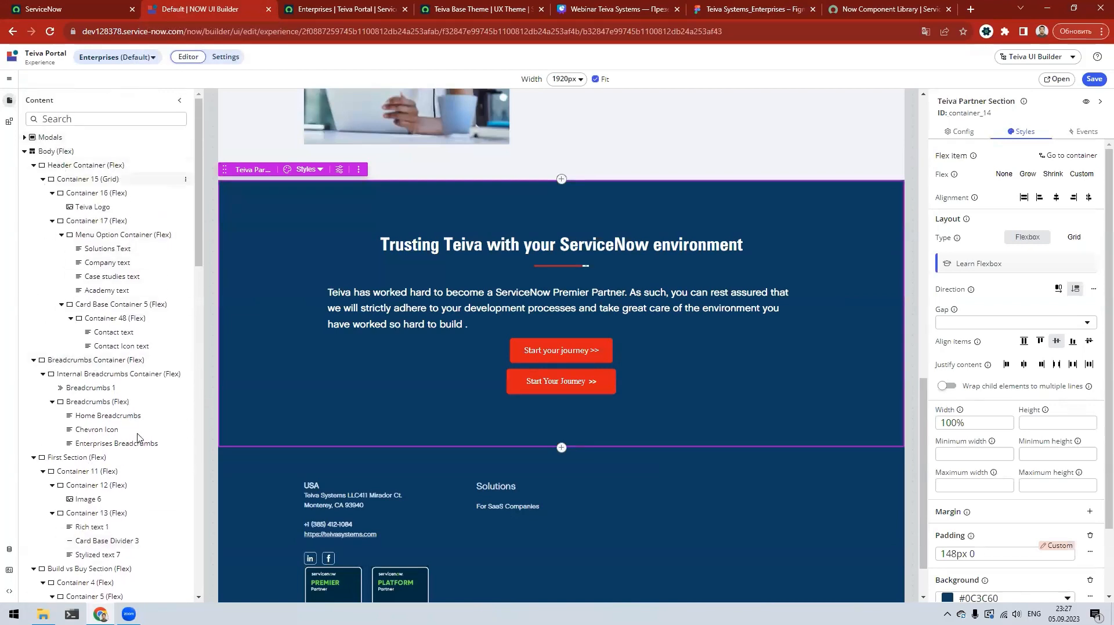
pyautogui.scroll(-3, 140, 438)
pyautogui.scroll(-3, 139, 438)
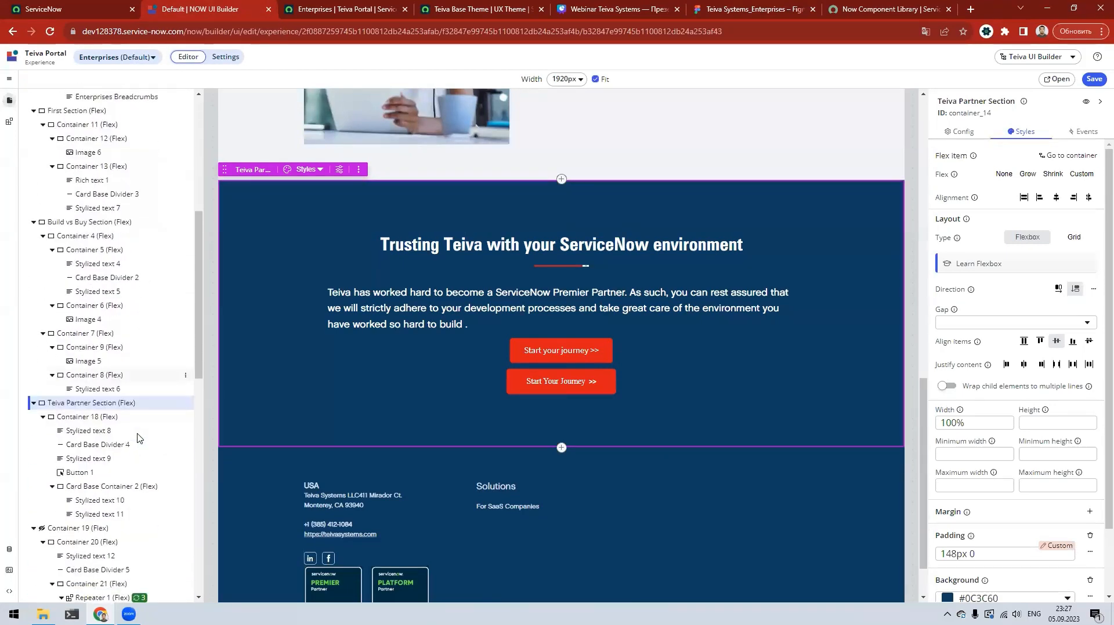
pyautogui.scroll(-1, 139, 429)
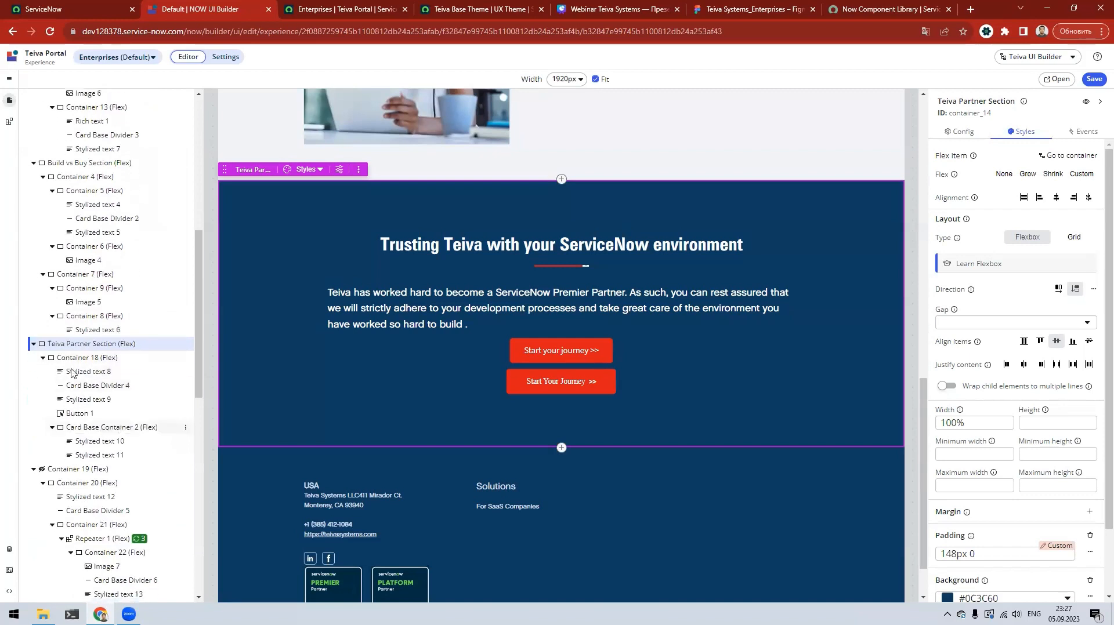
pyautogui.rightClick(82, 346)
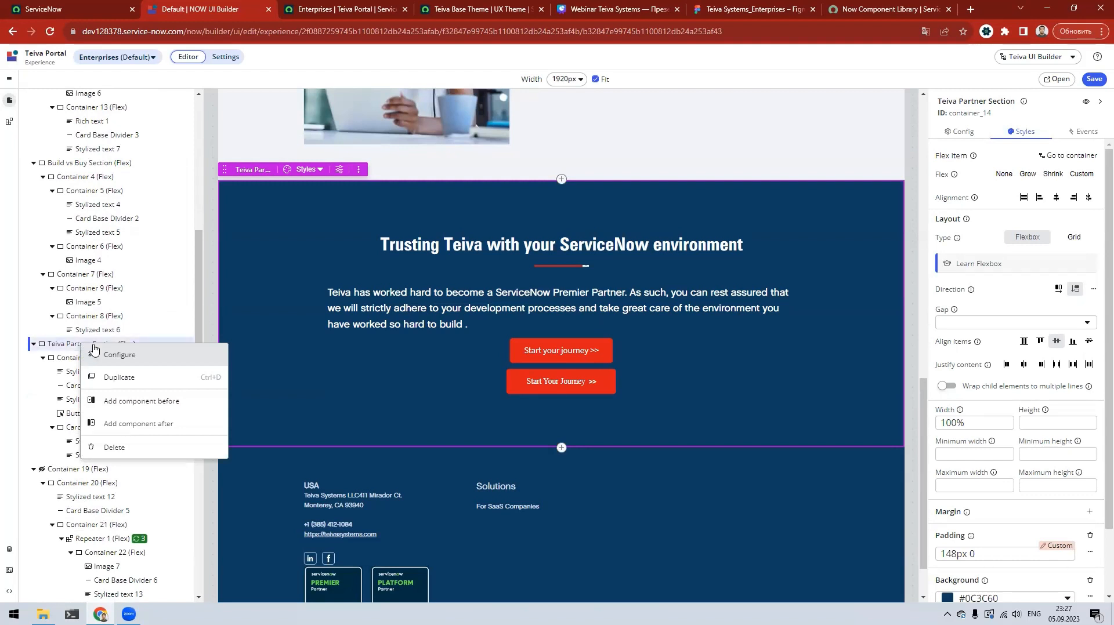
pyautogui.click(176, 430)
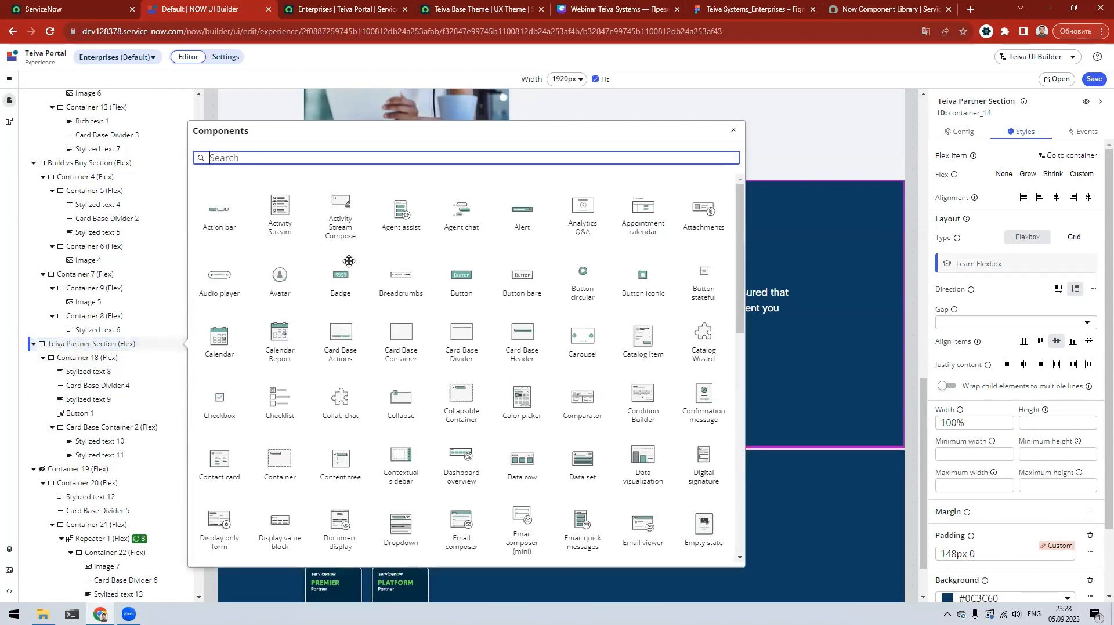
pyautogui.click(80, 362)
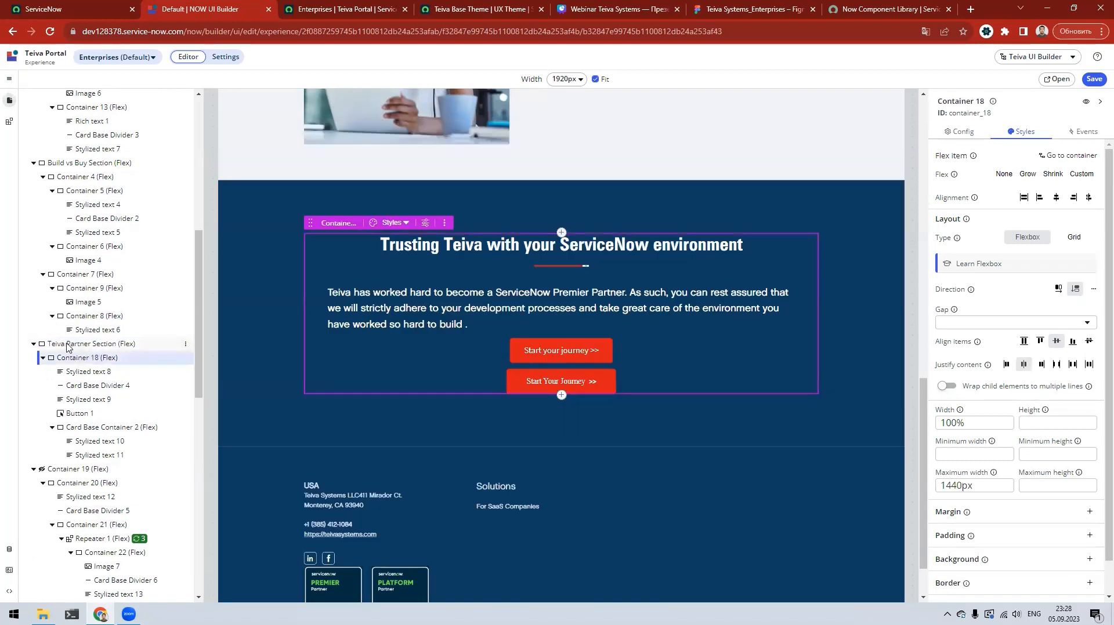
# Step: Add a Container component after the Teiva Partner Section
pyautogui.click(68, 345)
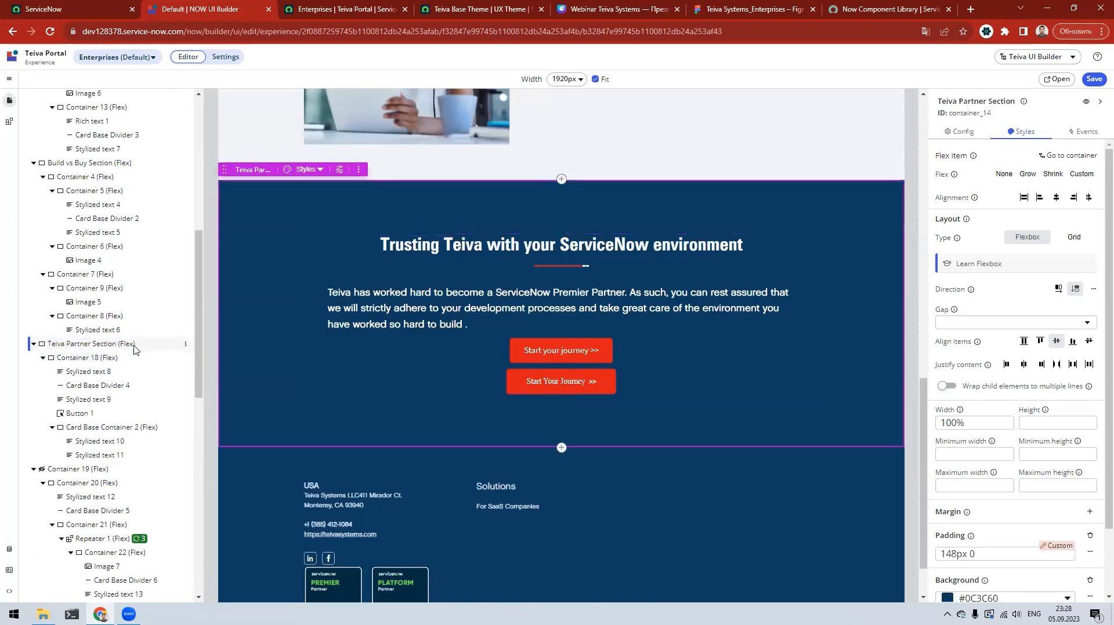
pyautogui.rightClick(134, 347)
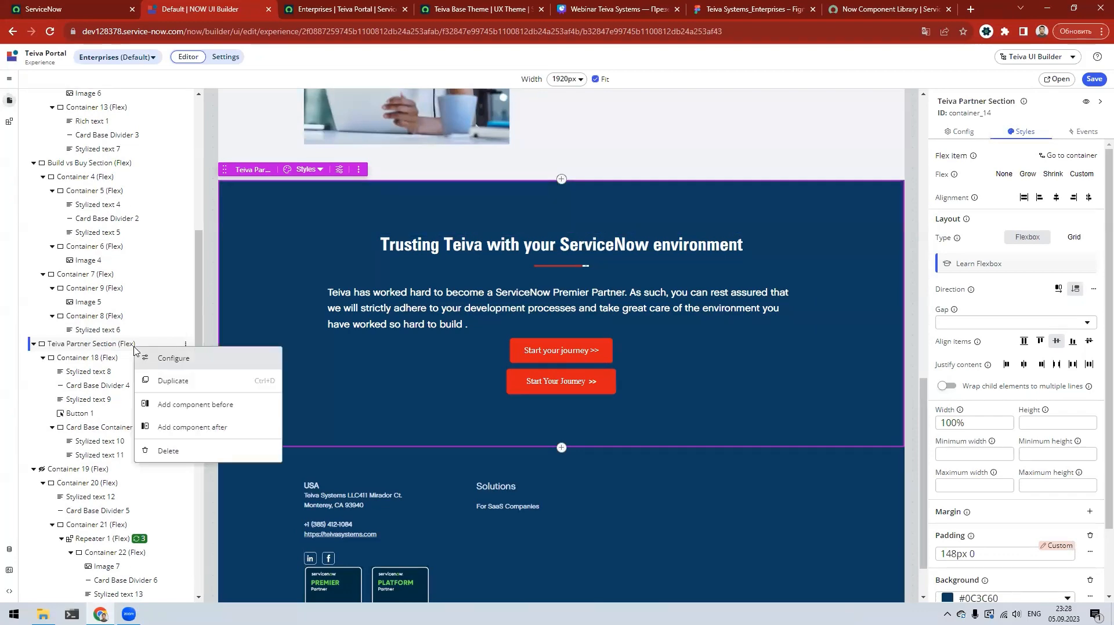
pyautogui.click(203, 427)
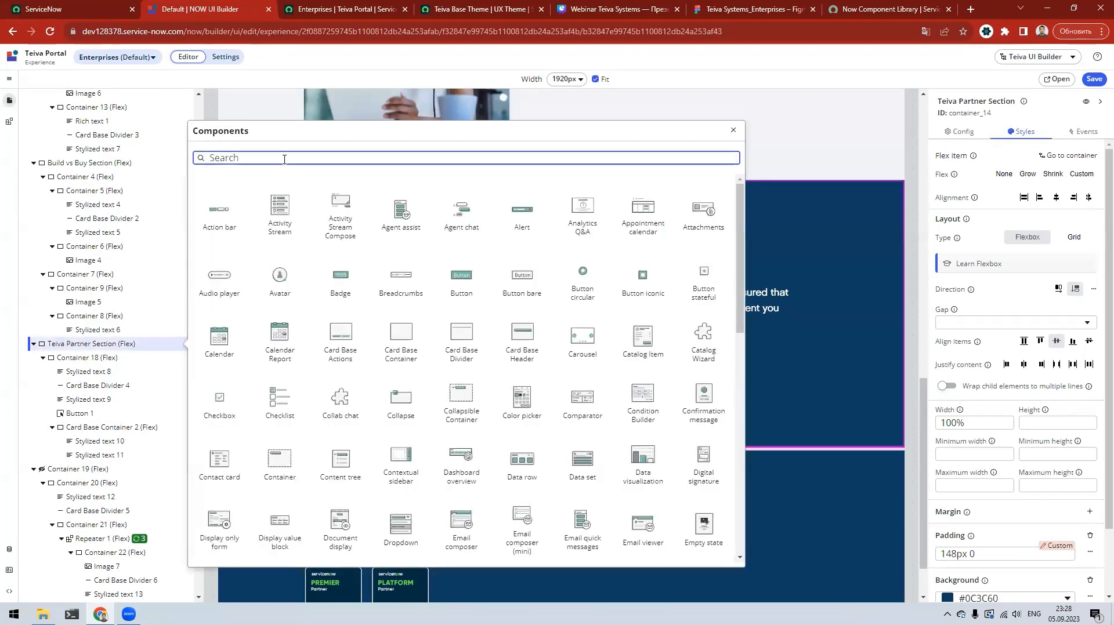
pyautogui.write('Con')
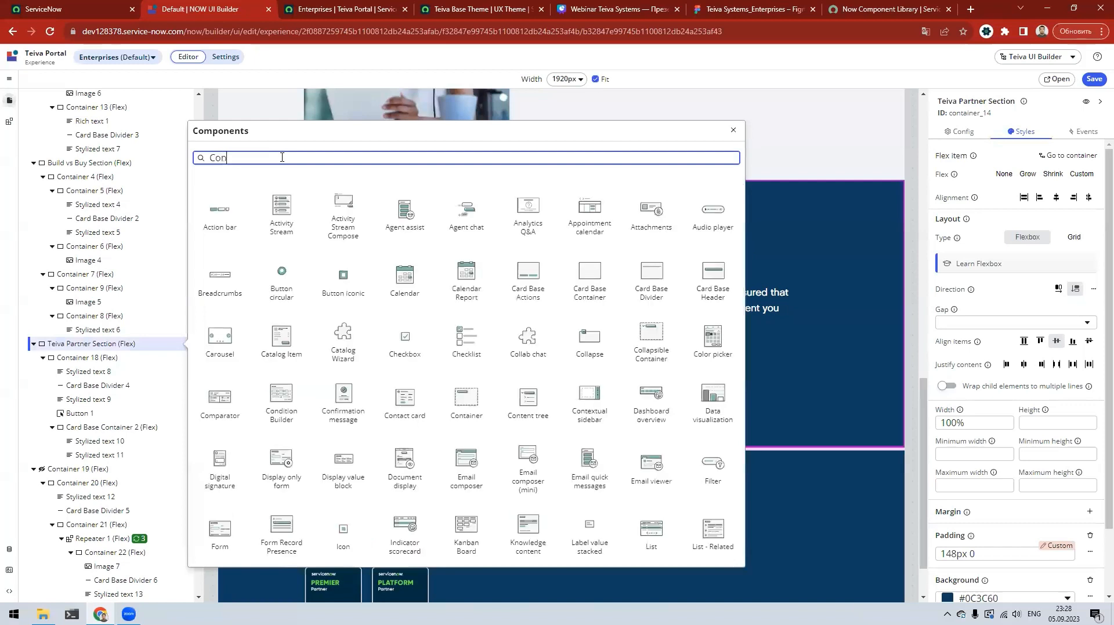
pyautogui.write('tainer')
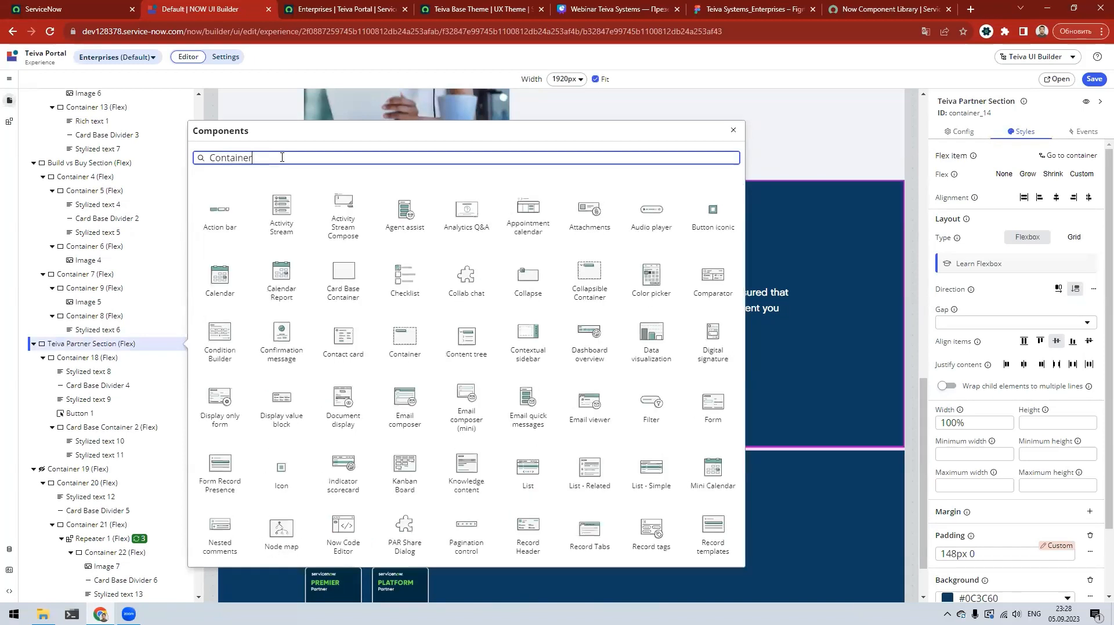
pyautogui.click(335, 210)
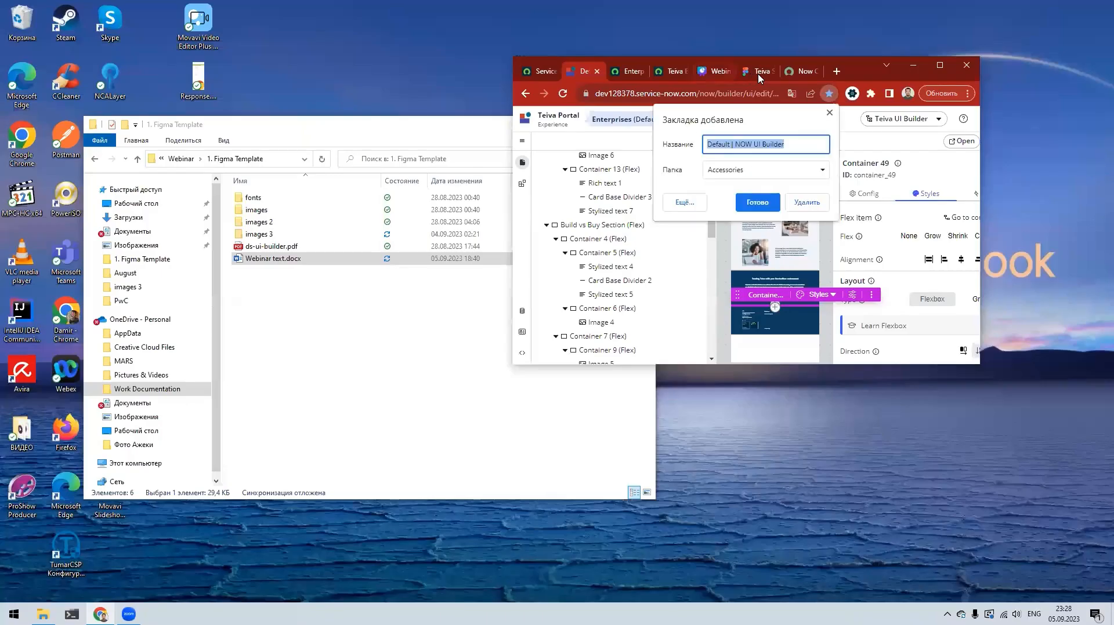
# Step: Place the Figma tab beside the UI Builder tab, maximize the browser window and return to UI Builder
pyautogui.click(627, 71)
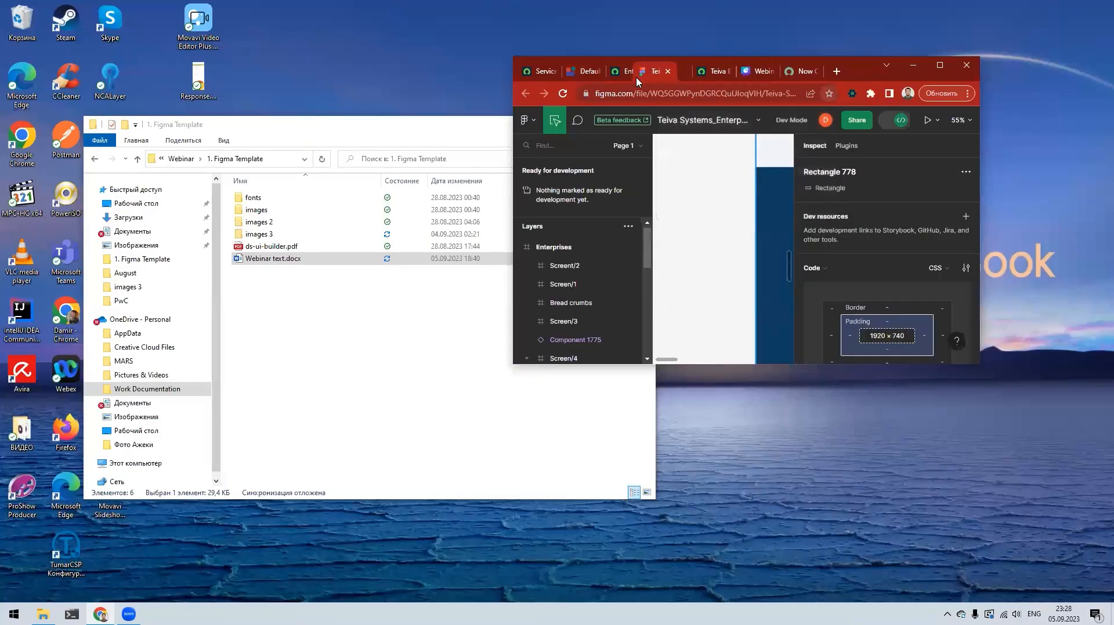
pyautogui.click(935, 69)
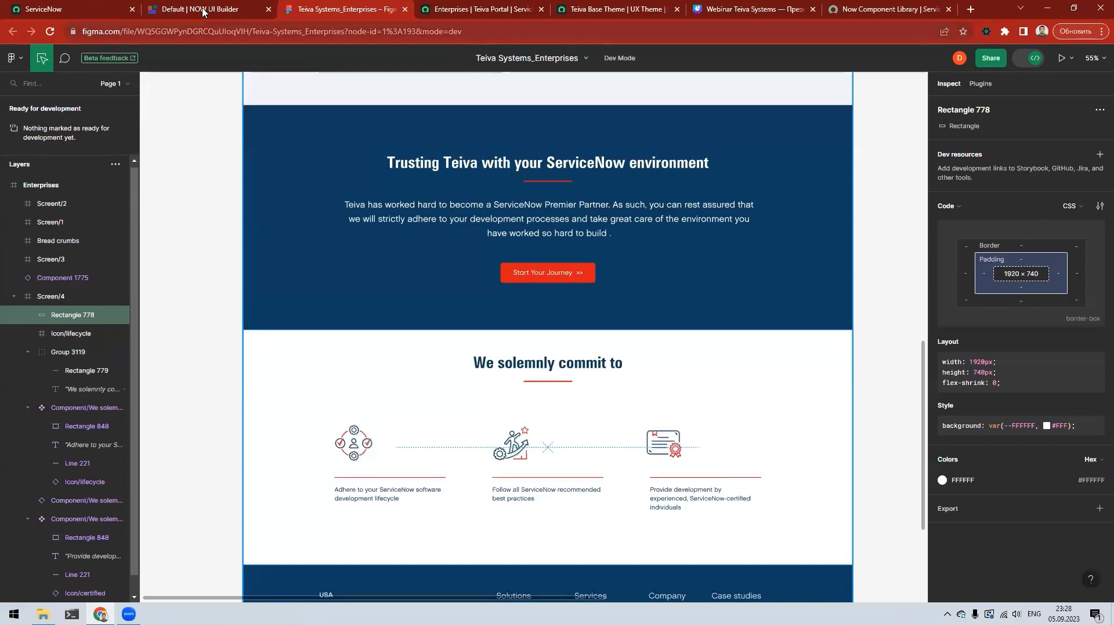
pyautogui.click(203, 12)
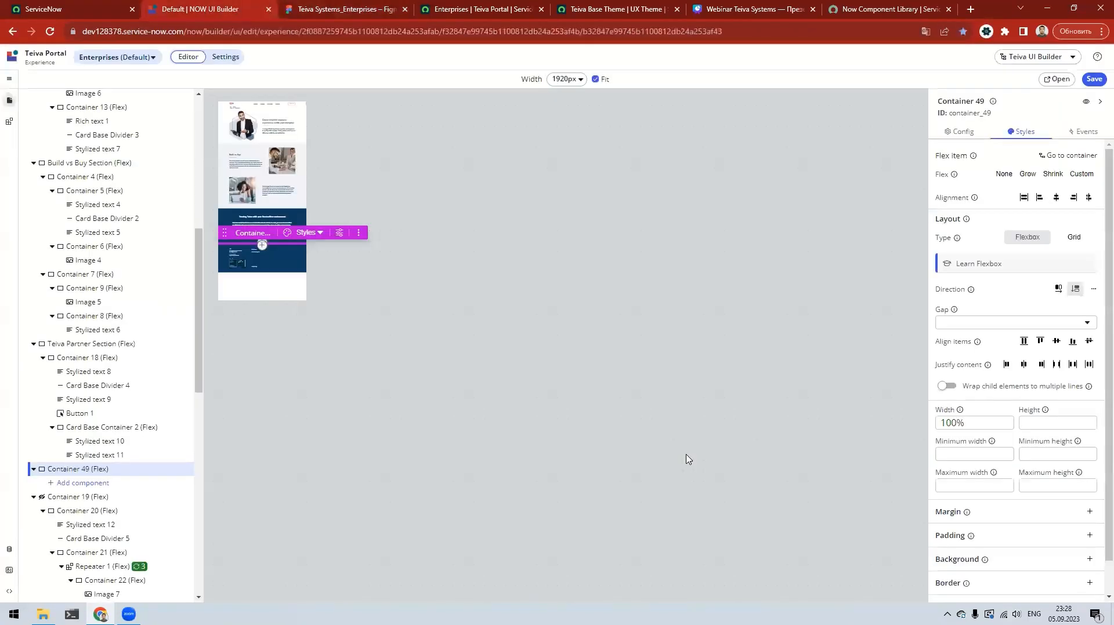
# Step: Change the new container's component label to Commitment Section
pyautogui.scroll(-14, 656, 479)
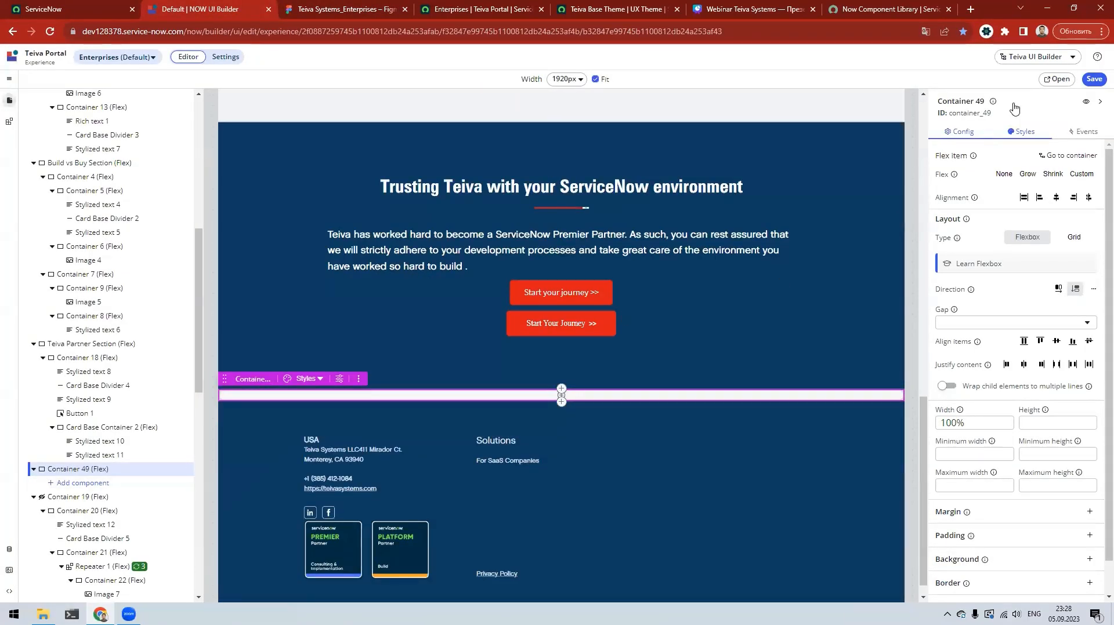
pyautogui.click(960, 102)
pyautogui.doubleClick(892, 175)
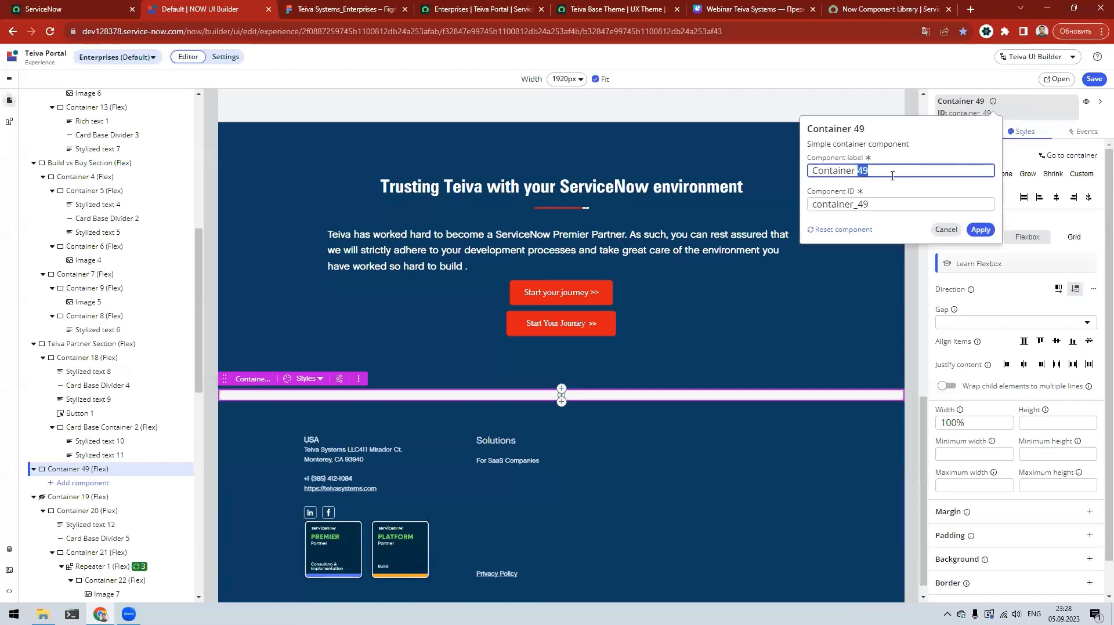
pyautogui.hotkey('ctrl', 'a')
pyautogui.write('Commitment Sect')
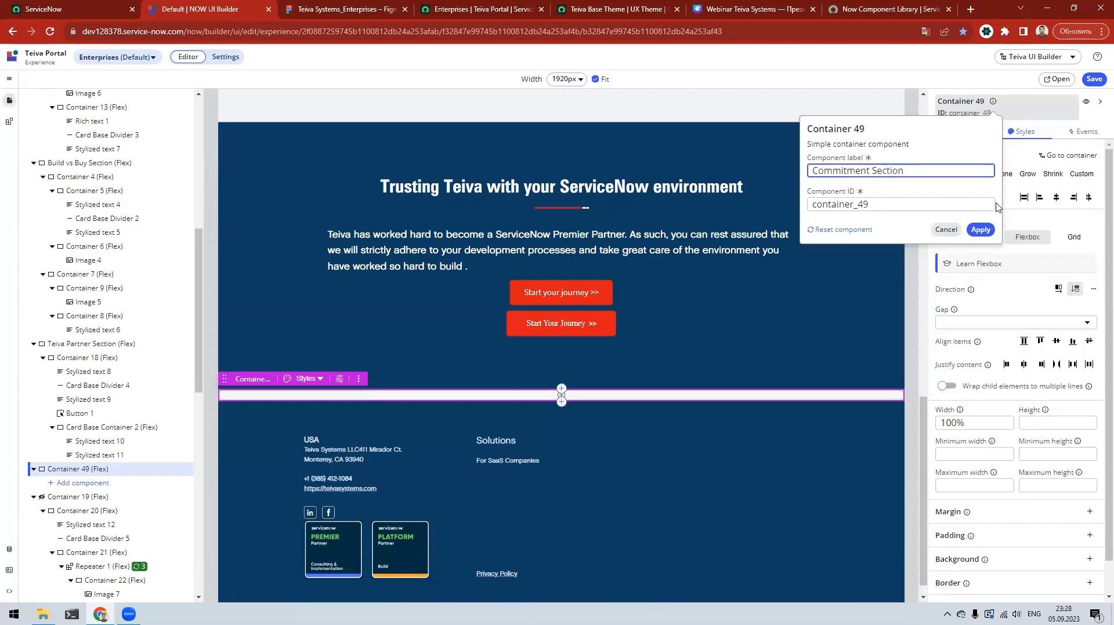
pyautogui.click(980, 229)
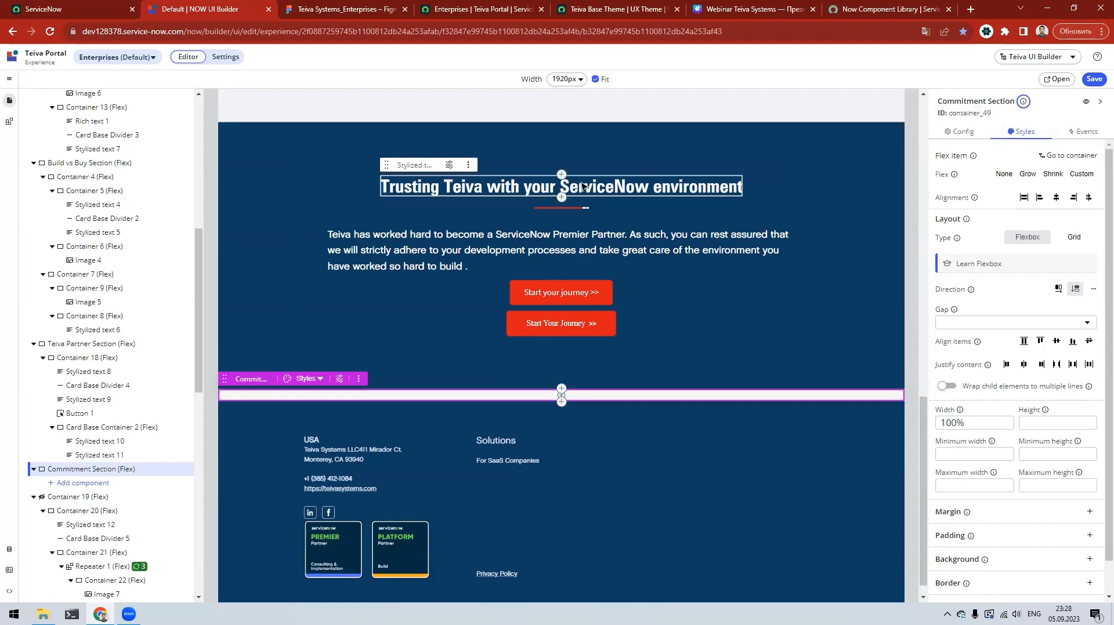
# Step: Check the We solemnly commit to section in Figma, and back in UI Builder set the Commitment Section's background to #FFFFFF
pyautogui.hotkey('ctrl', 'Tab')
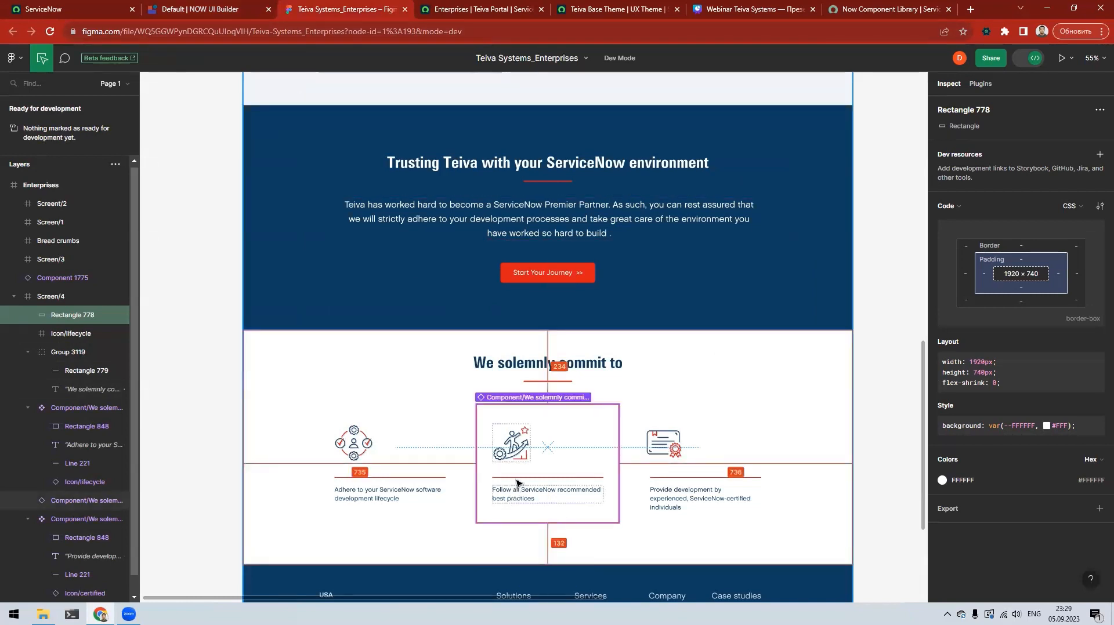
pyautogui.click(188, 16)
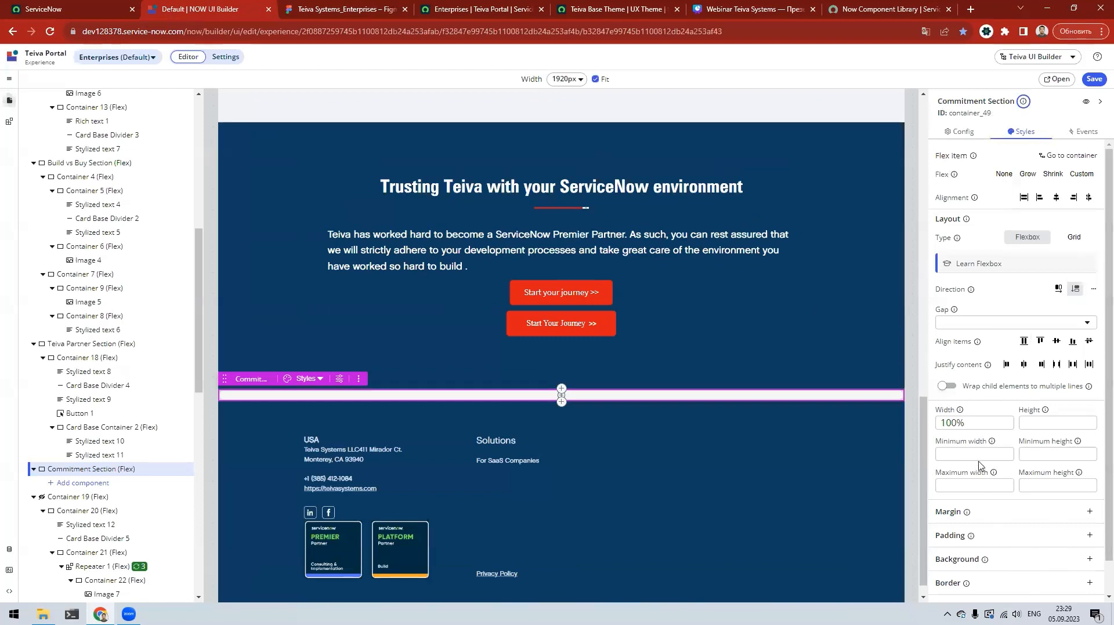
pyautogui.click(959, 423)
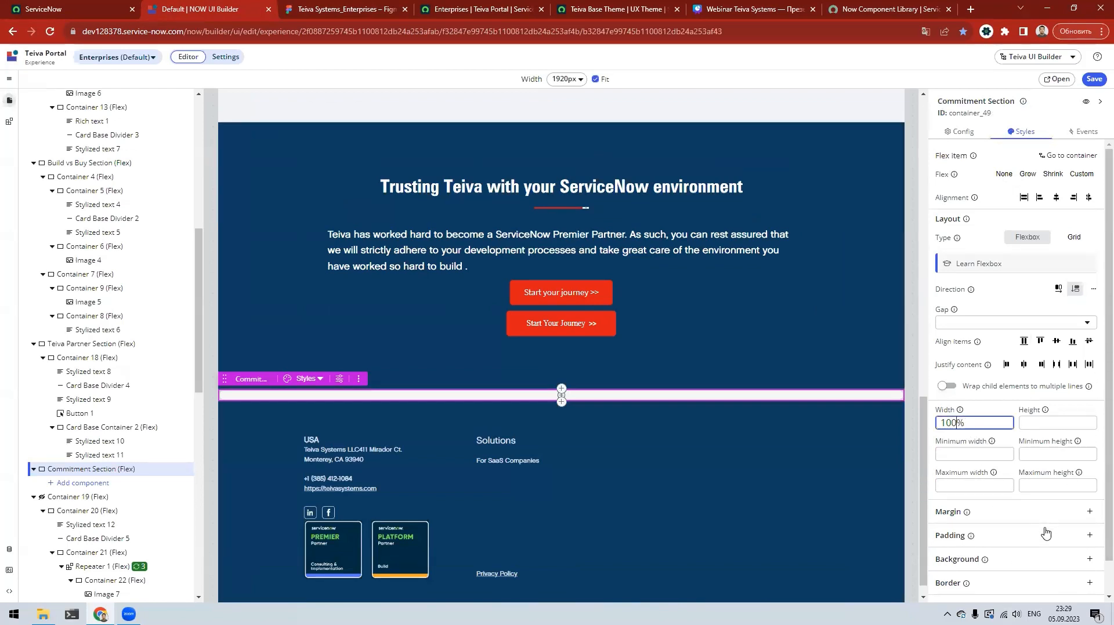
pyautogui.click(1032, 563)
pyautogui.click(999, 558)
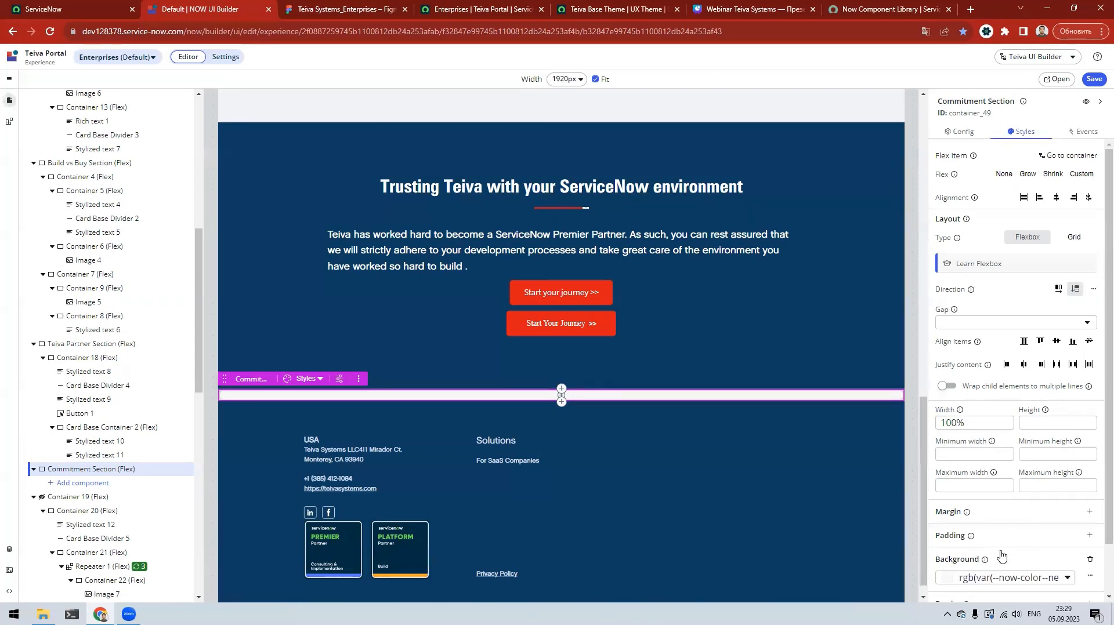
pyautogui.click(1025, 580)
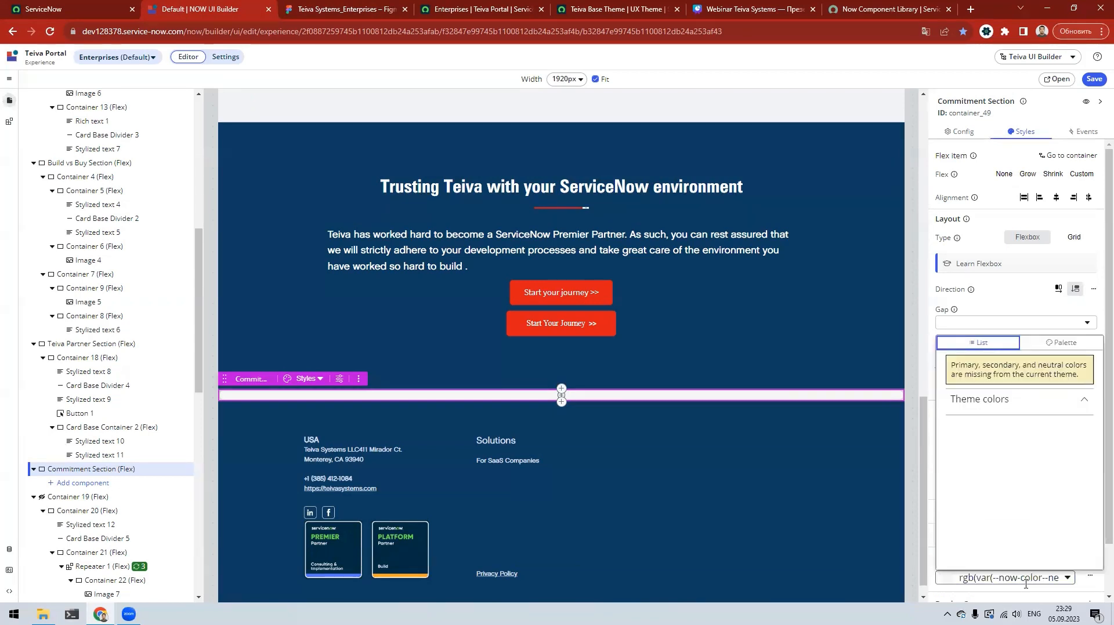
pyautogui.click(1056, 344)
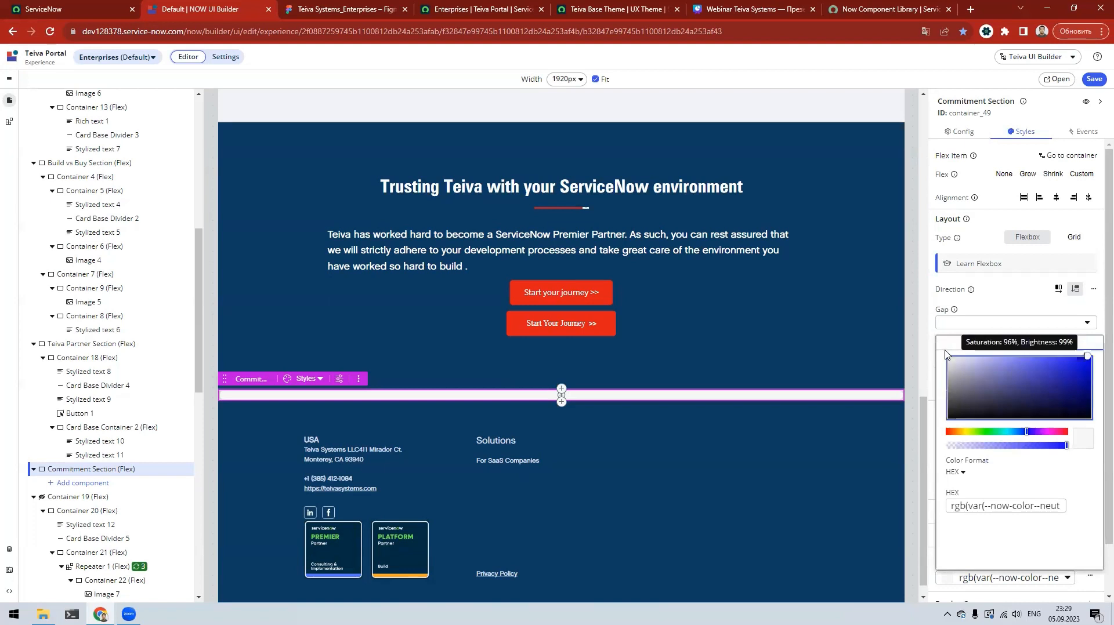
pyautogui.click(947, 361)
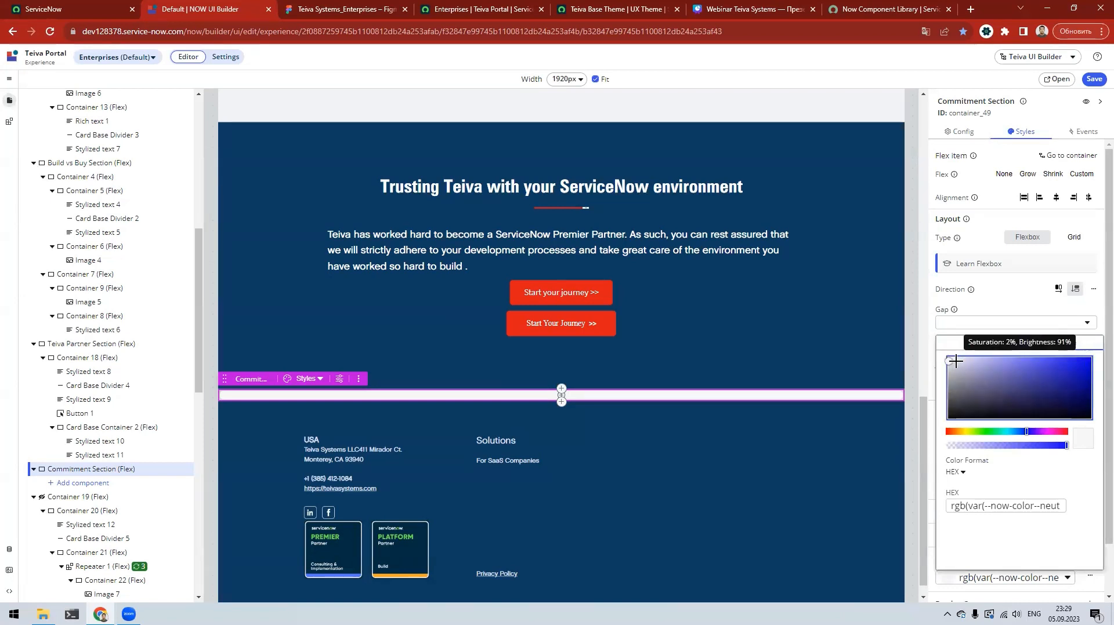
pyautogui.click(955, 362)
pyautogui.click(978, 506)
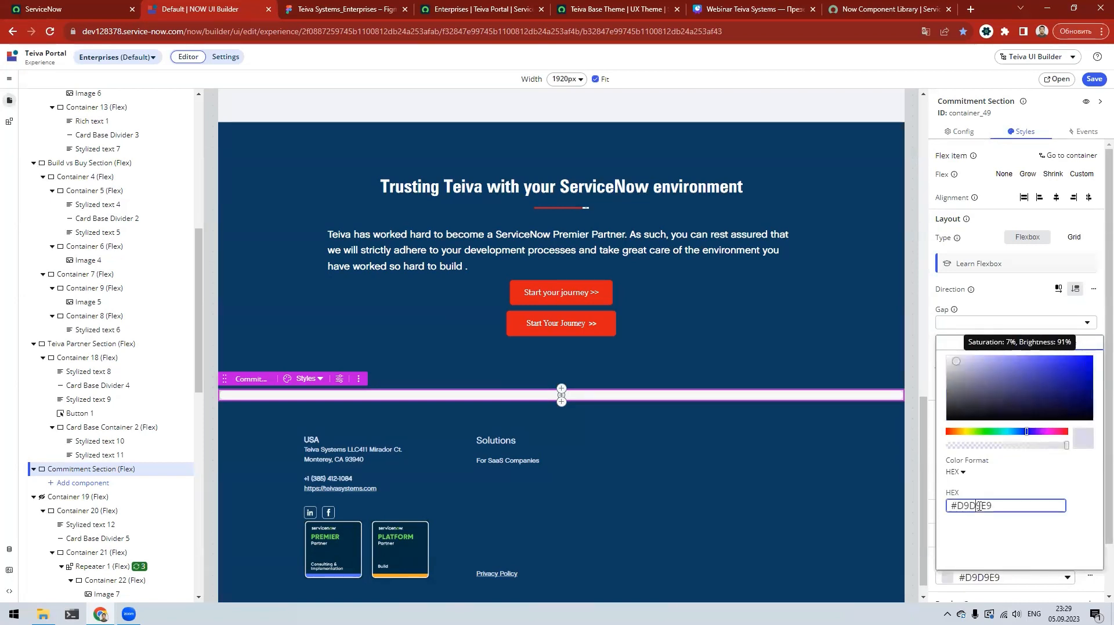
pyautogui.doubleClick(978, 506)
pyautogui.write('FFF')
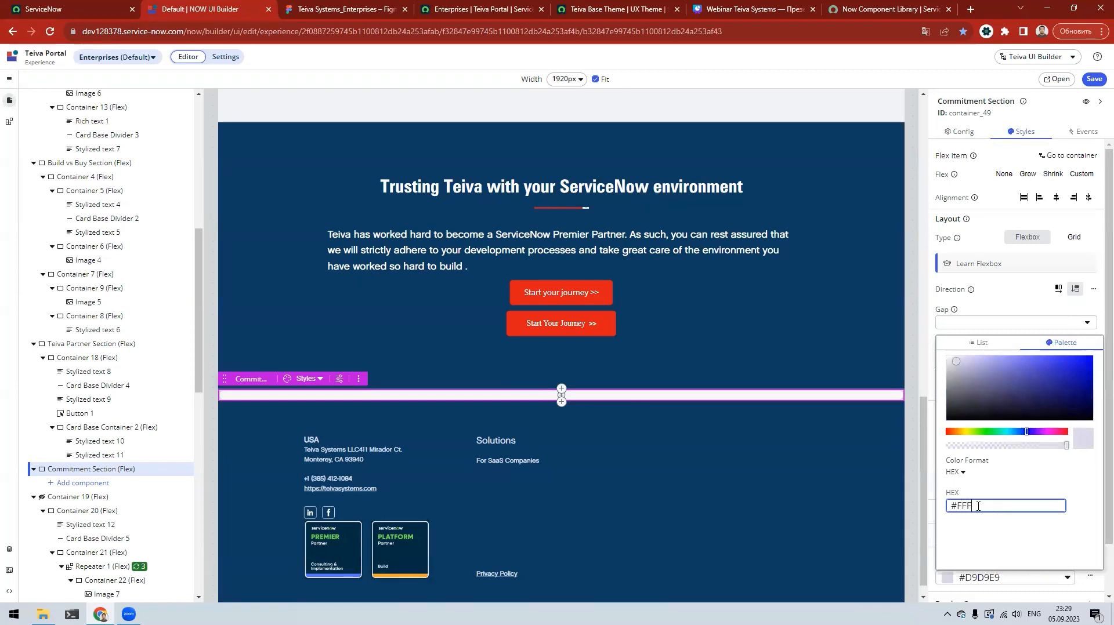
pyautogui.click(923, 520)
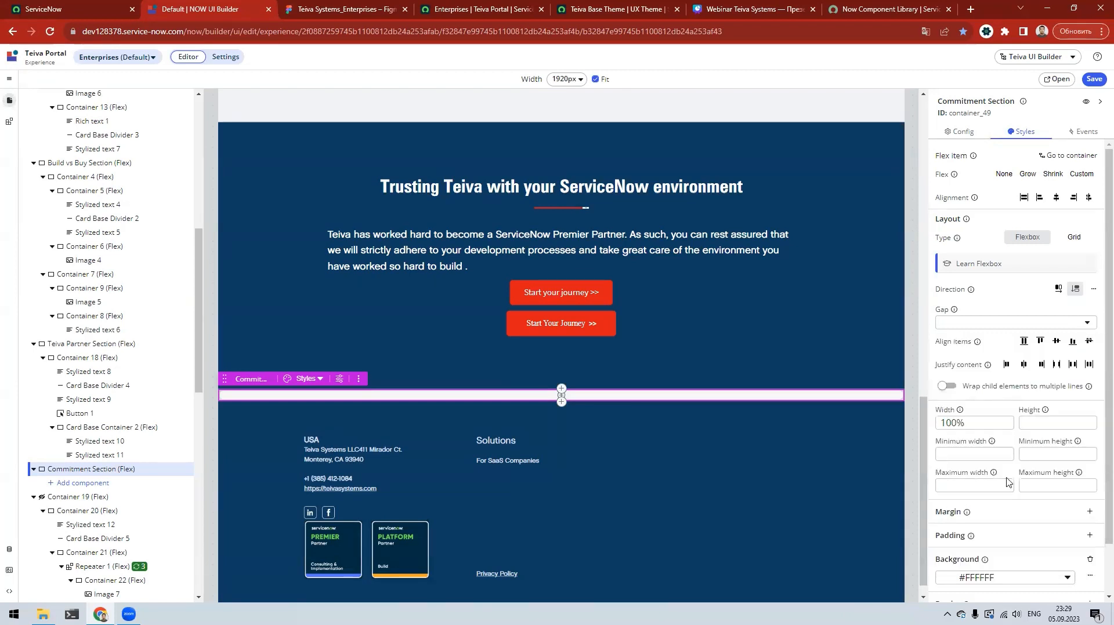
# Step: Give the Commitment Section a custom padding of 30px 0 132px 0 and center its items with Align items
pyautogui.scroll(-1, 1006, 485)
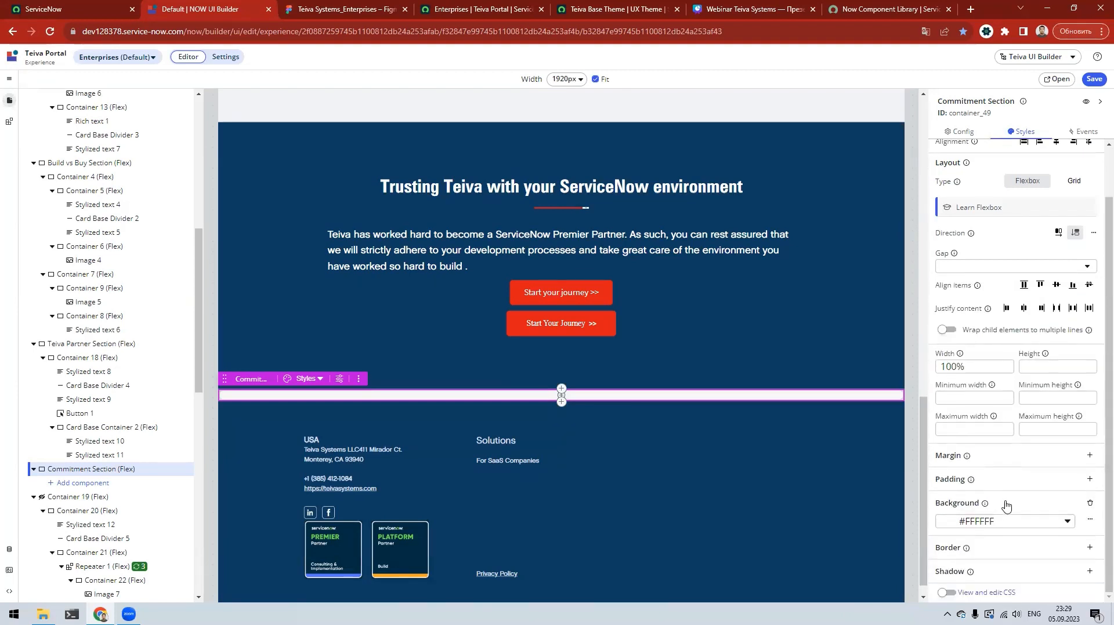
pyautogui.click(1044, 479)
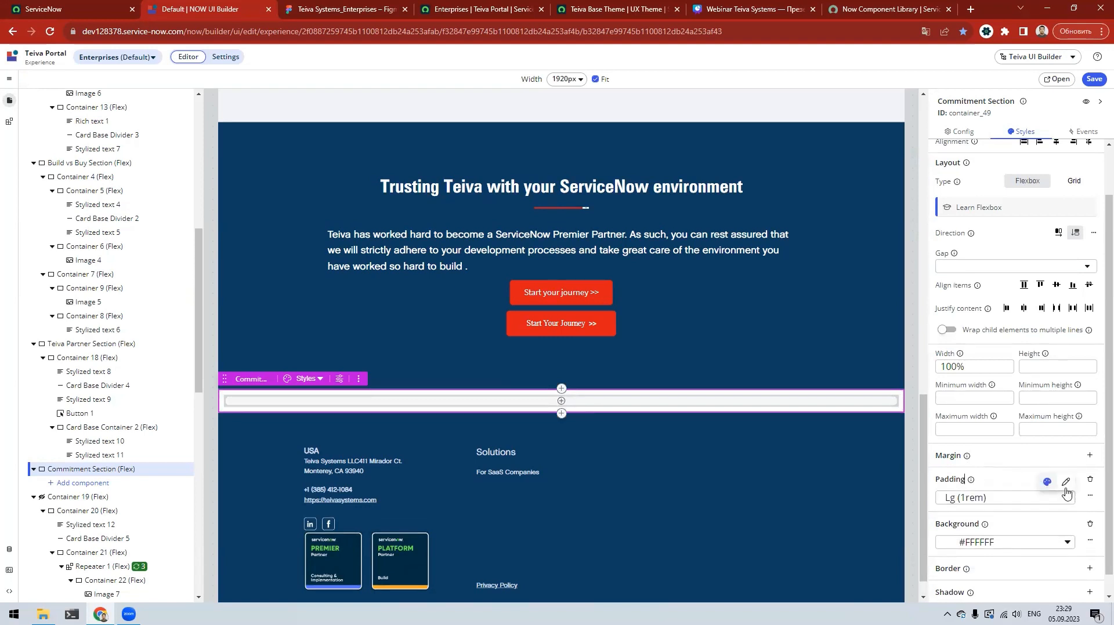
pyautogui.click(986, 499)
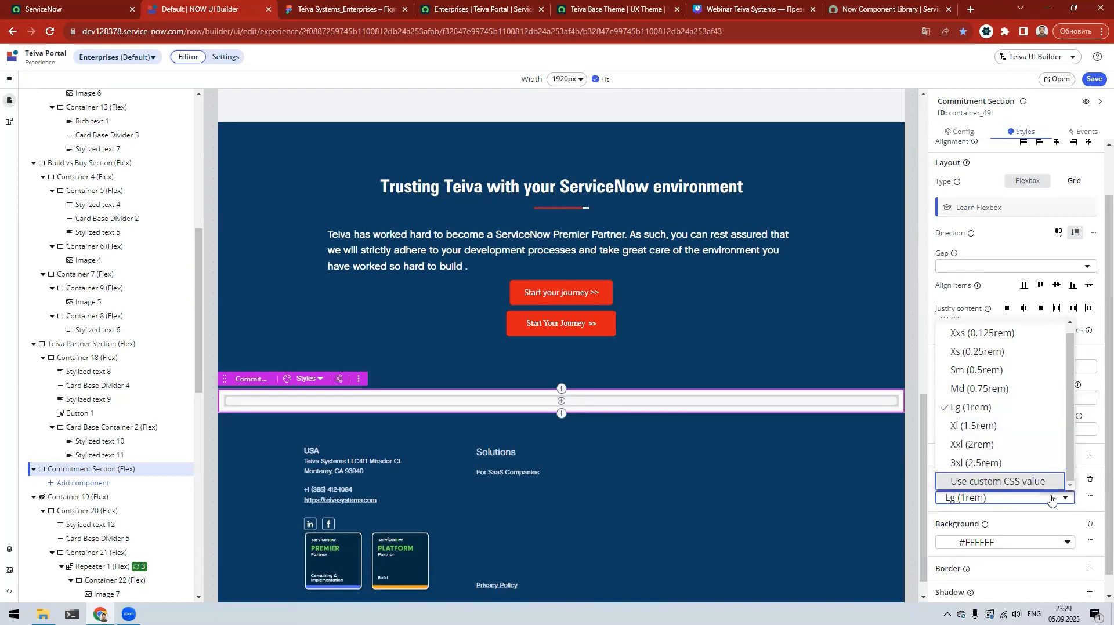
pyautogui.click(1051, 499)
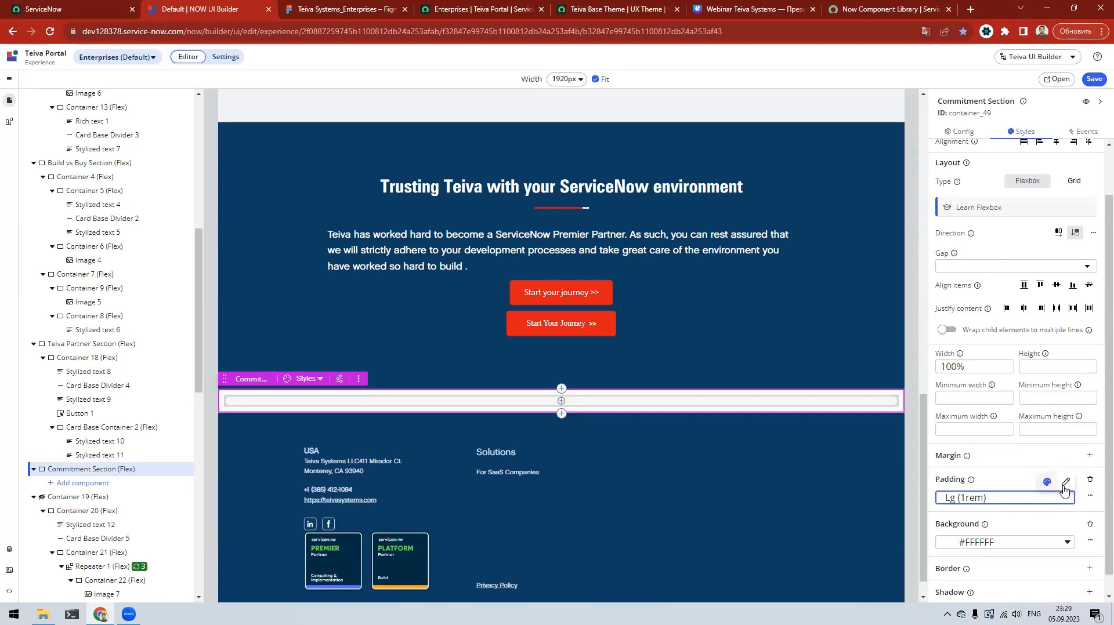
pyautogui.click(1065, 482)
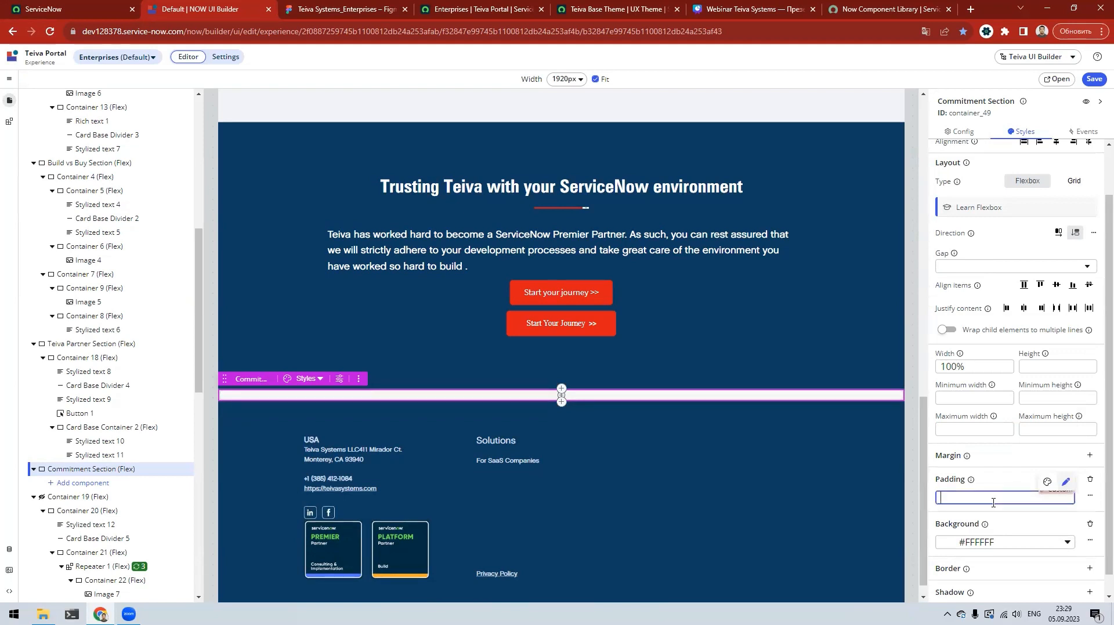
pyautogui.write('30px 0 132px 0')
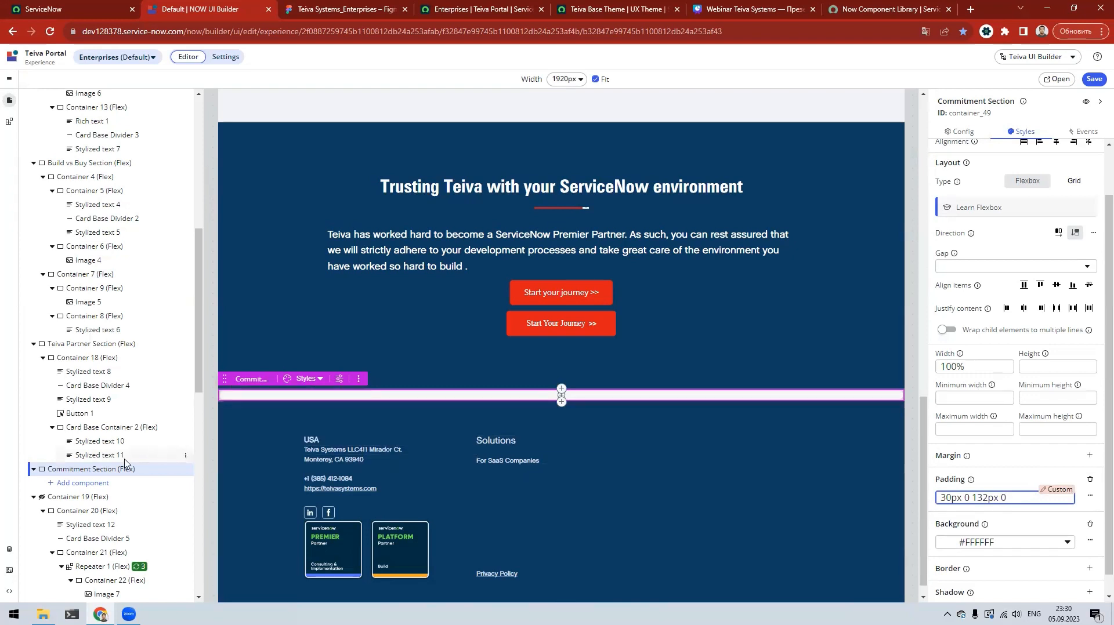
pyautogui.click(106, 470)
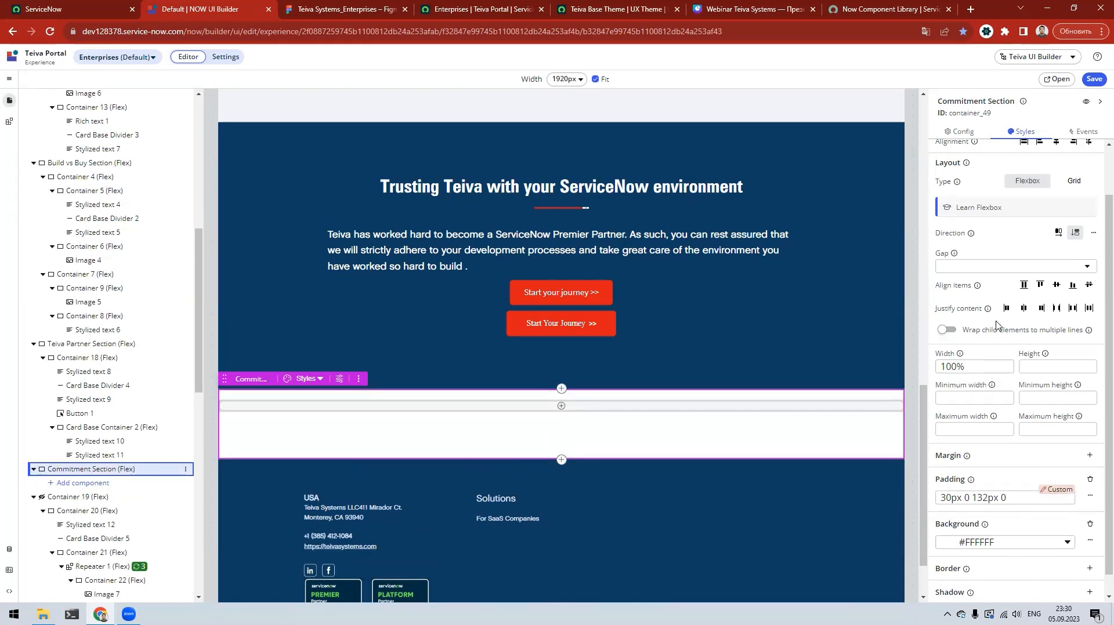
pyautogui.click(1058, 285)
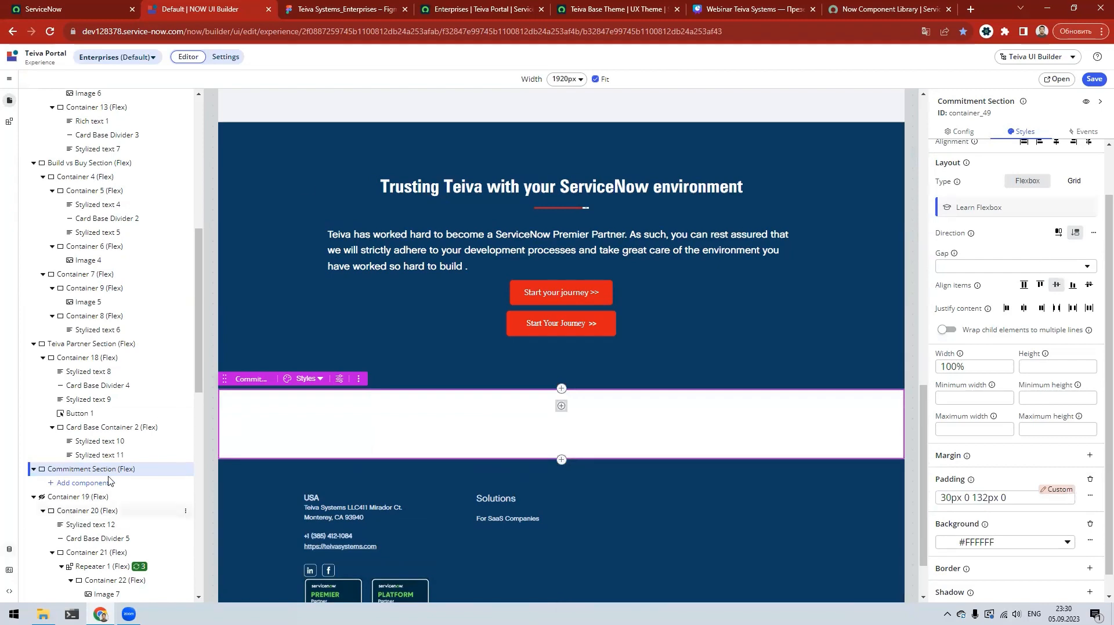
# Step: Check the section's layout in Figma, and back in UI Builder add a Container component inside the Commitment Section
pyautogui.click(341, 8)
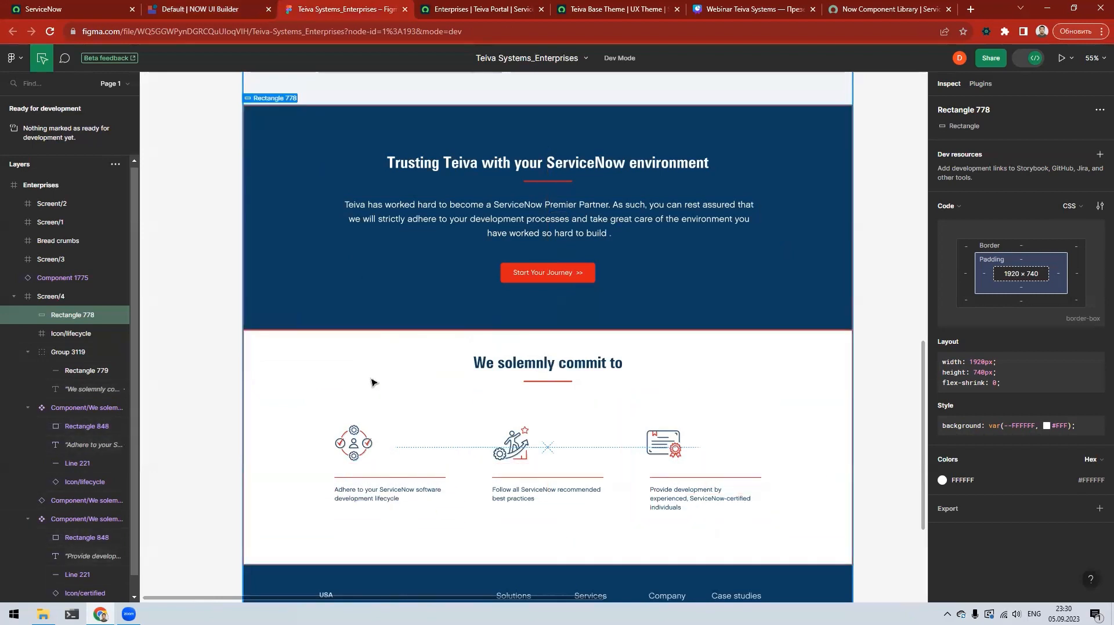
pyautogui.click(197, 9)
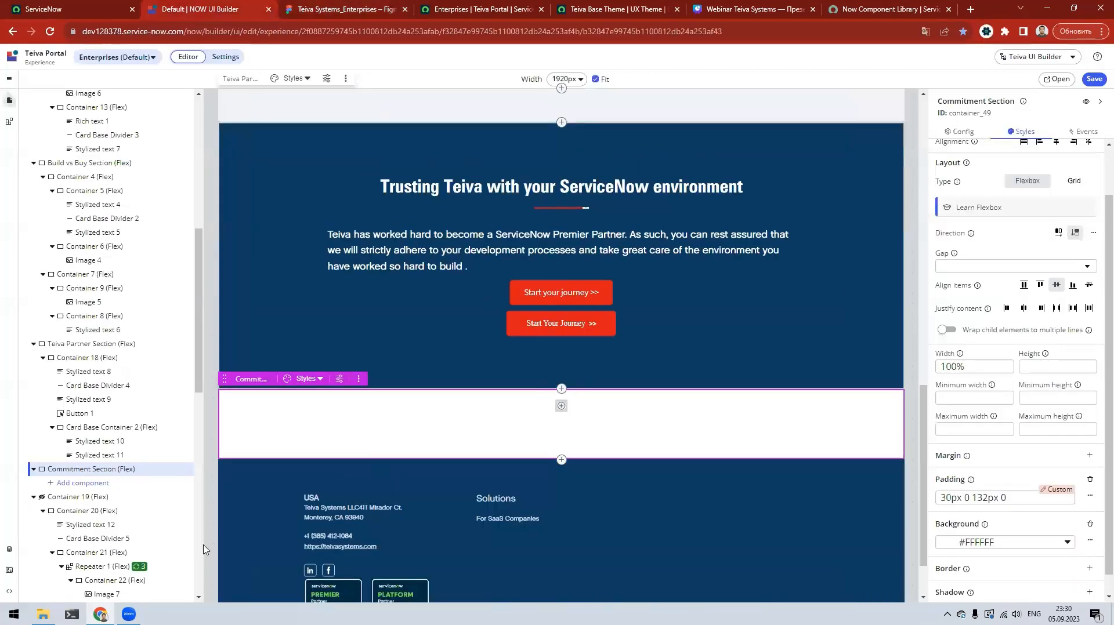
pyautogui.click(96, 485)
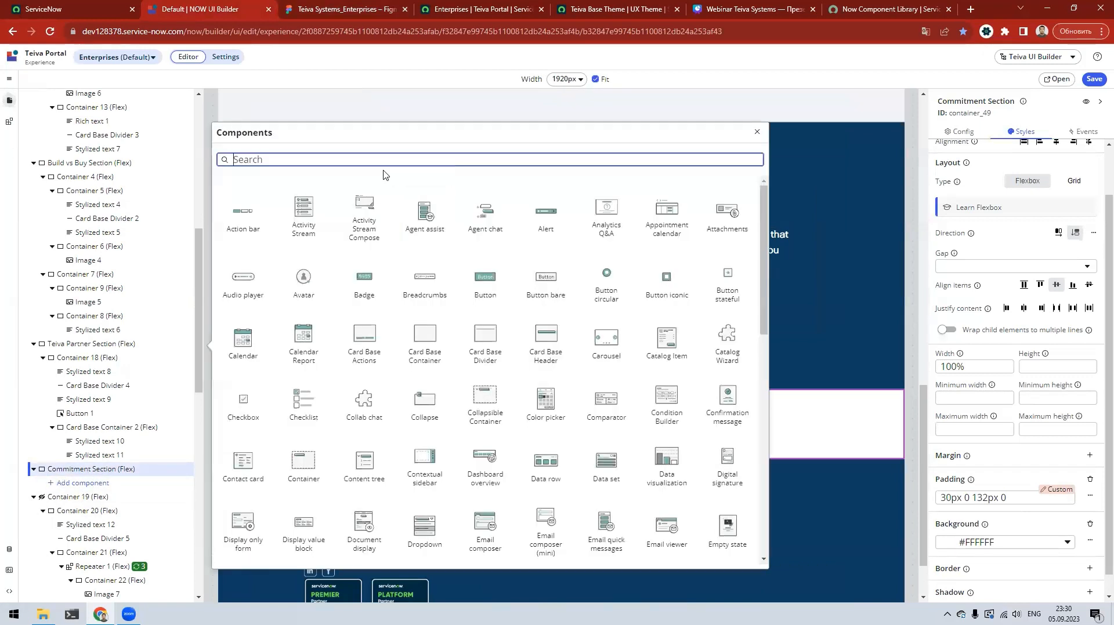
pyautogui.write('cotn')
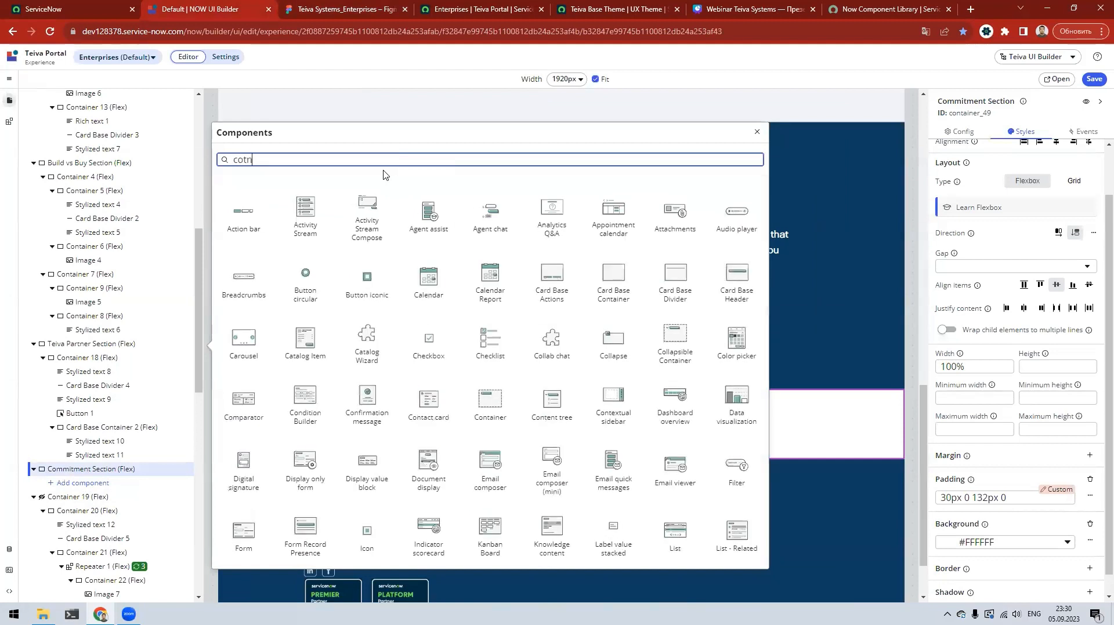
pyautogui.write('a')
pyautogui.press('BackSpace')
pyautogui.press('BackSpace')
pyautogui.press('BackSpace')
pyautogui.write('nt')
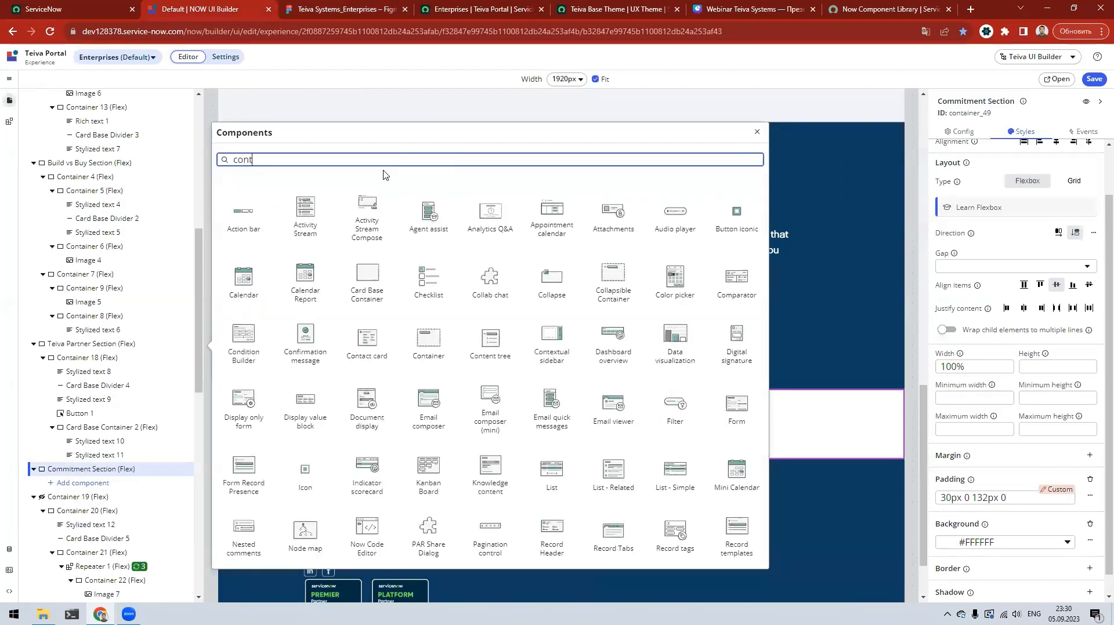
pyautogui.write('ainer')
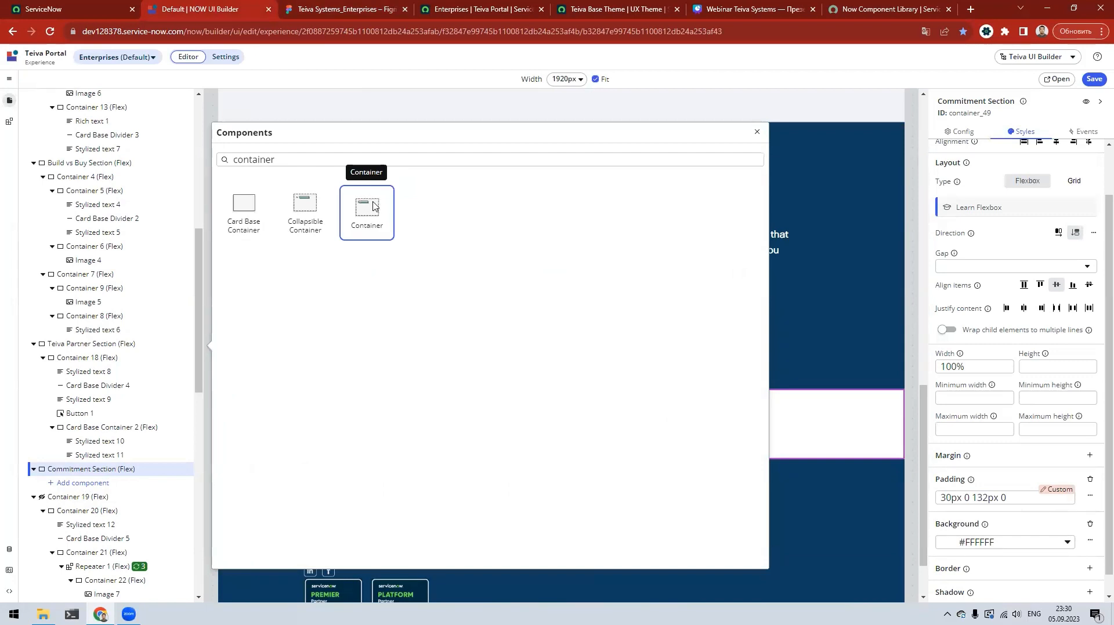
pyautogui.click(373, 205)
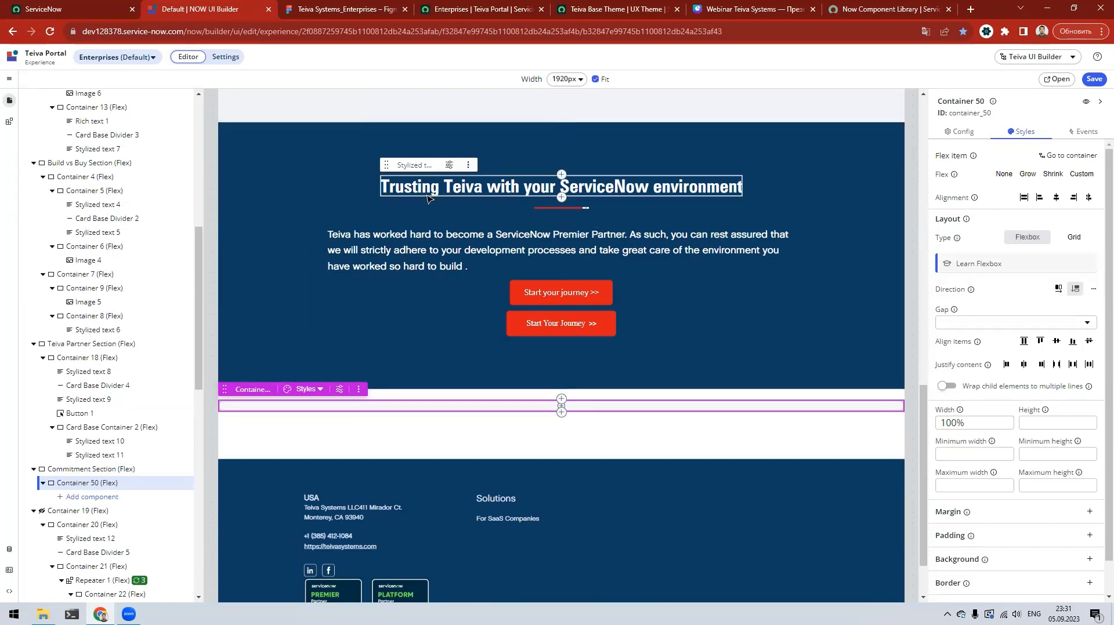
# Step: Switch to Figma and inspect the We solemnly commit to heading, its red divider and the cards for sizes and spacing
pyautogui.hotkey('ctrl', 'Tab')
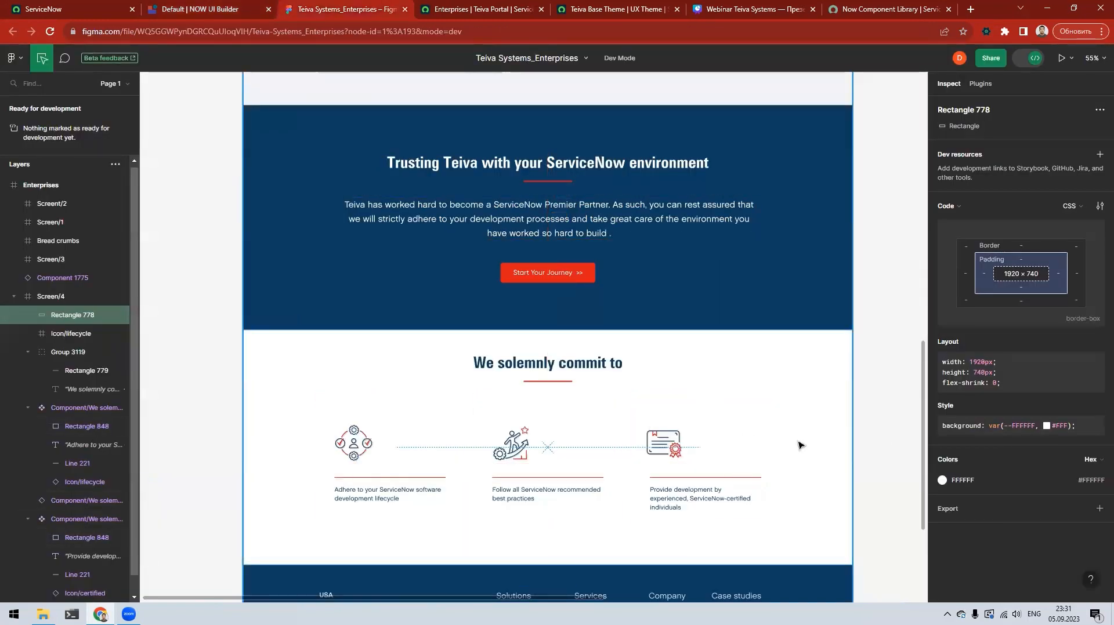
pyautogui.click(778, 447)
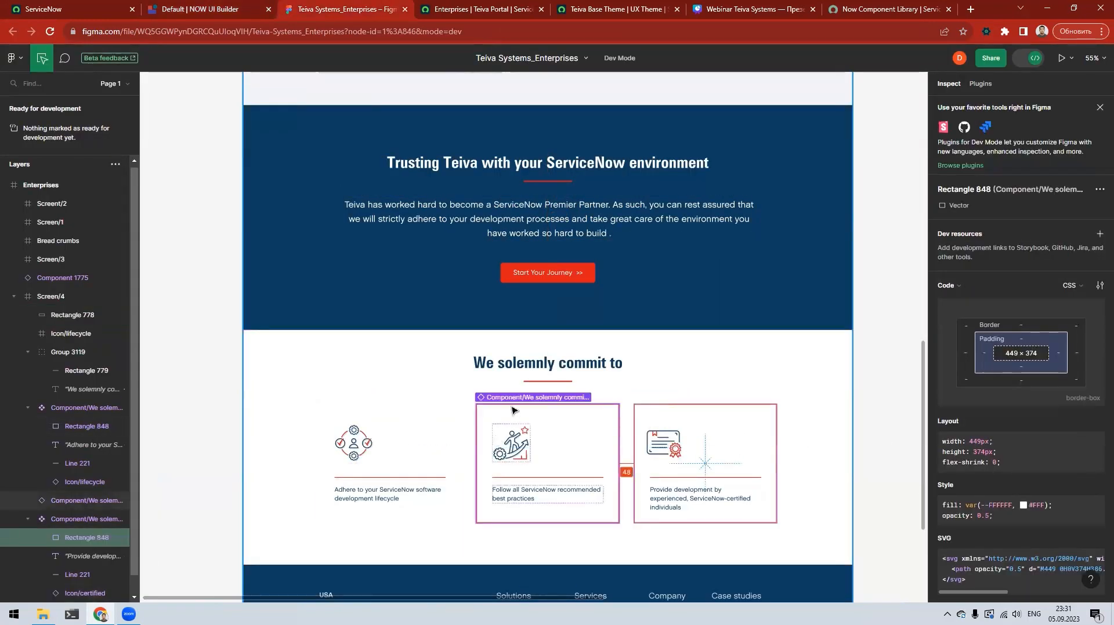
pyautogui.click(541, 365)
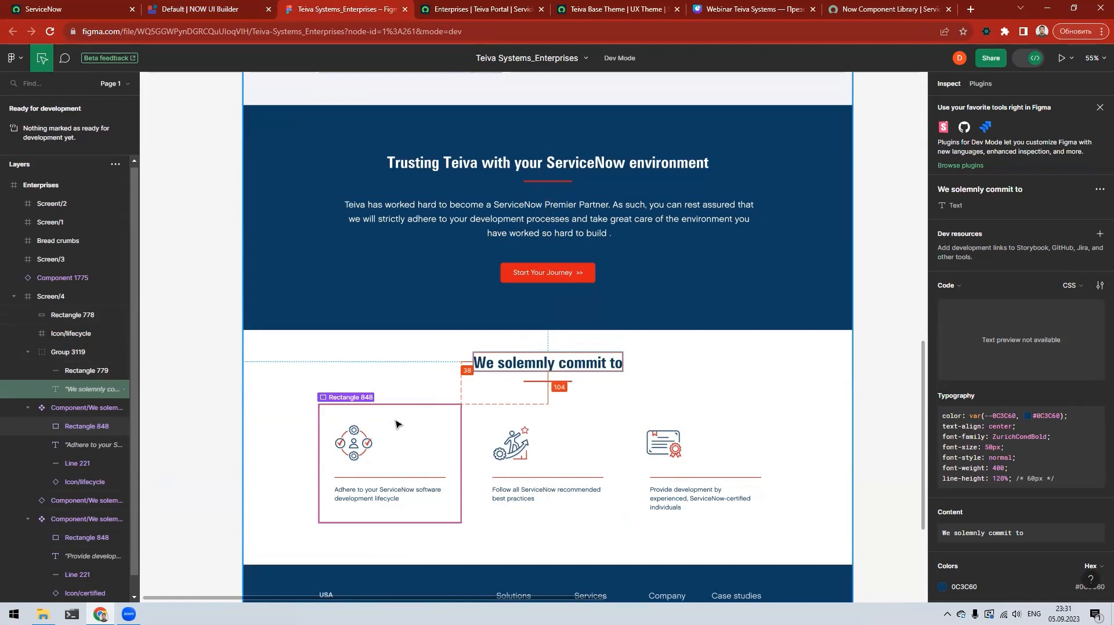
pyautogui.click(558, 381)
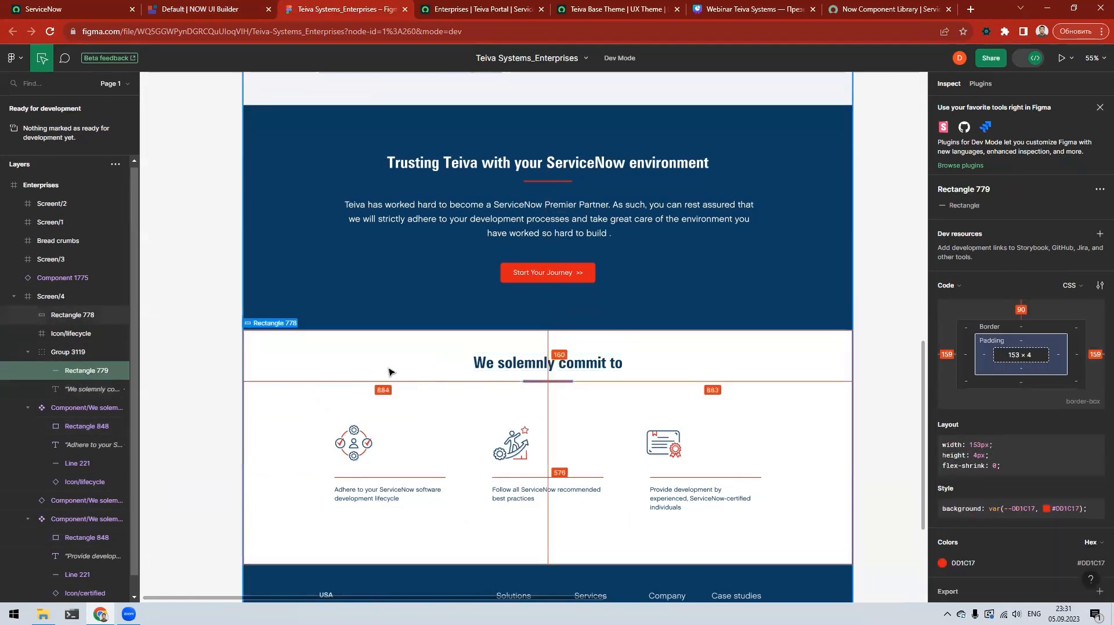
pyautogui.click(543, 362)
pyautogui.click(549, 384)
pyautogui.click(550, 426)
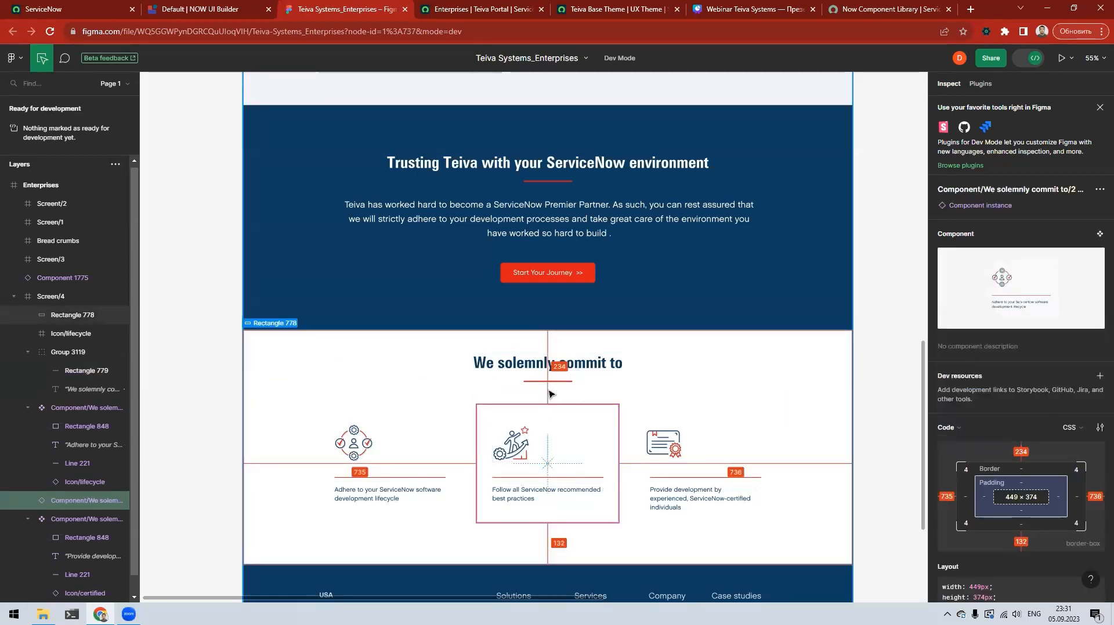
pyautogui.click(548, 382)
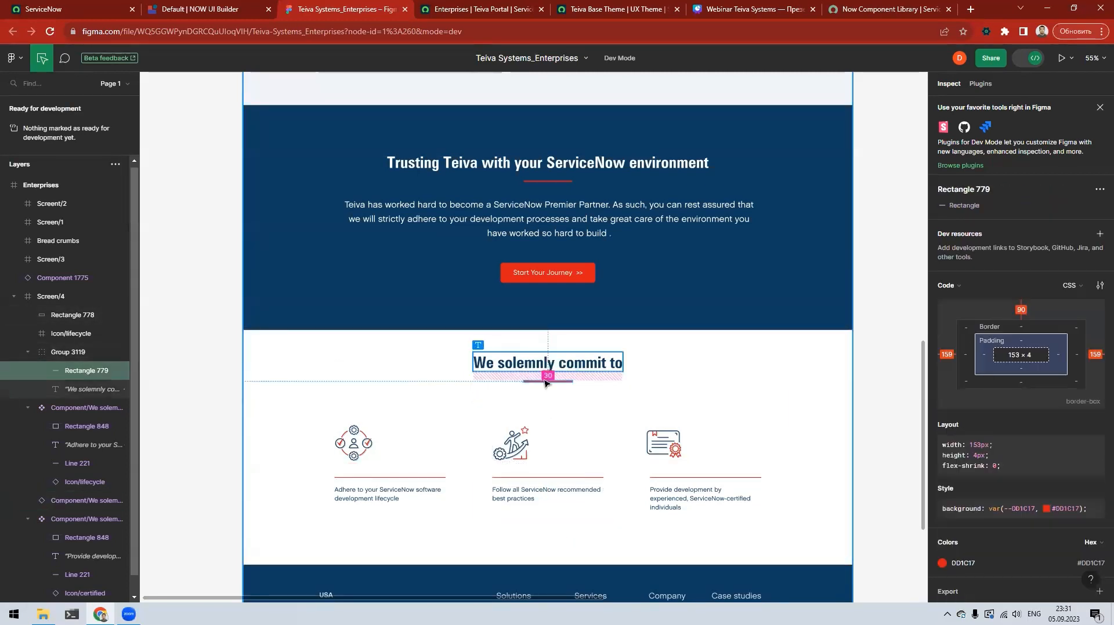
pyautogui.click(513, 419)
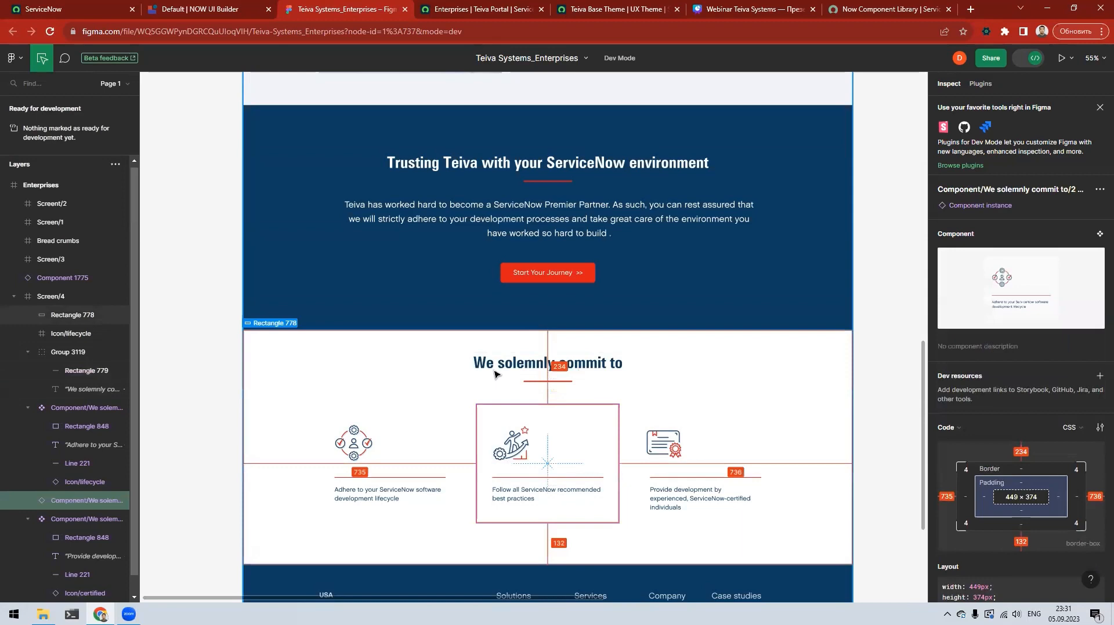
pyautogui.click(548, 382)
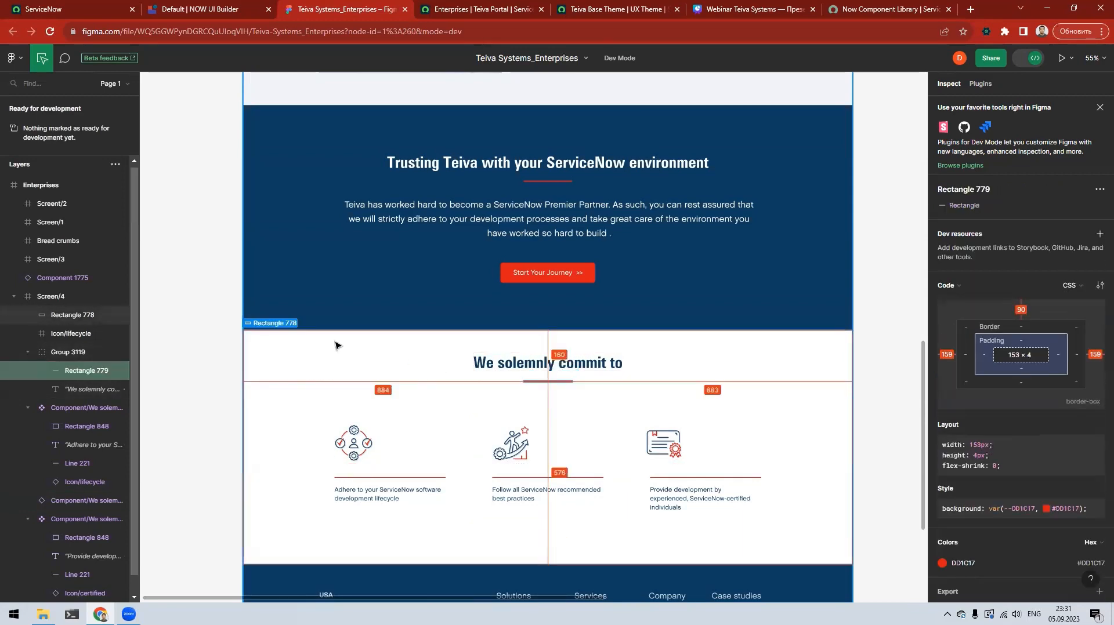
# Step: Switch to UI Builder and set the width of the new container inside the Commitment Section to 1440px
pyautogui.click(196, 9)
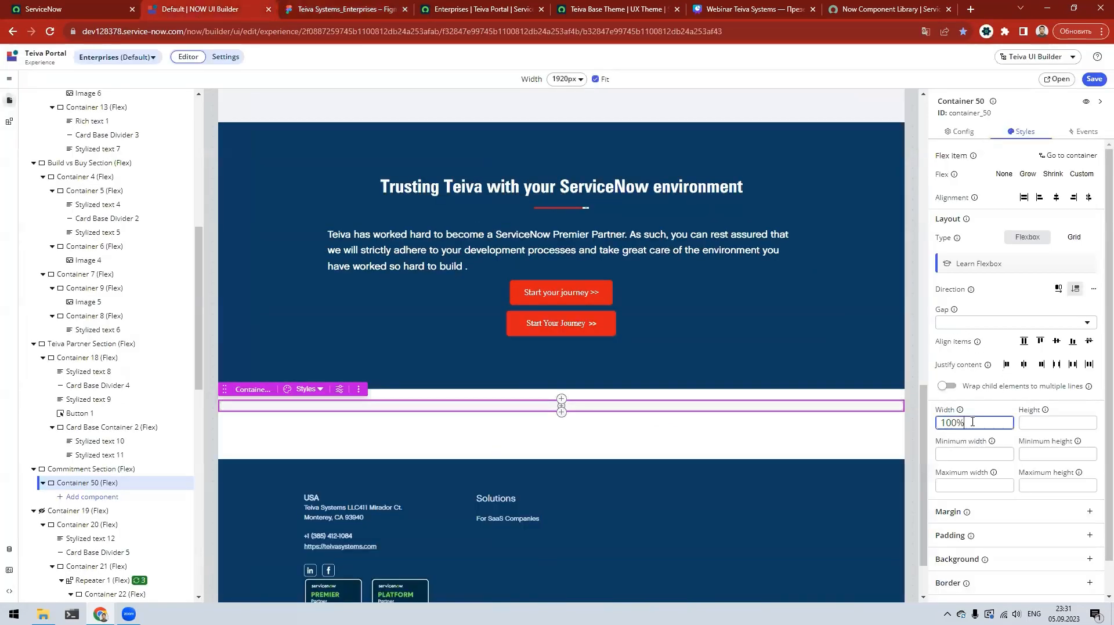
pyautogui.hotkey('ctrl', 'a')
pyautogui.write('1440')
pyautogui.click(1074, 425)
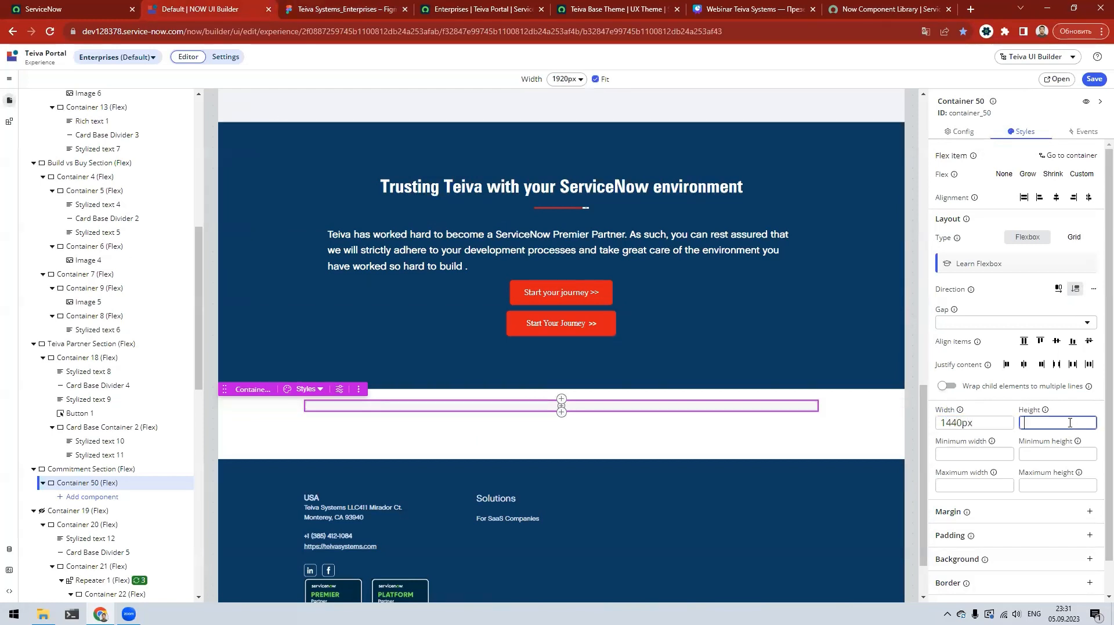
# Step: Center the inner container's items with Align items and add a Stylized text component without a preset inside it
pyautogui.click(1058, 343)
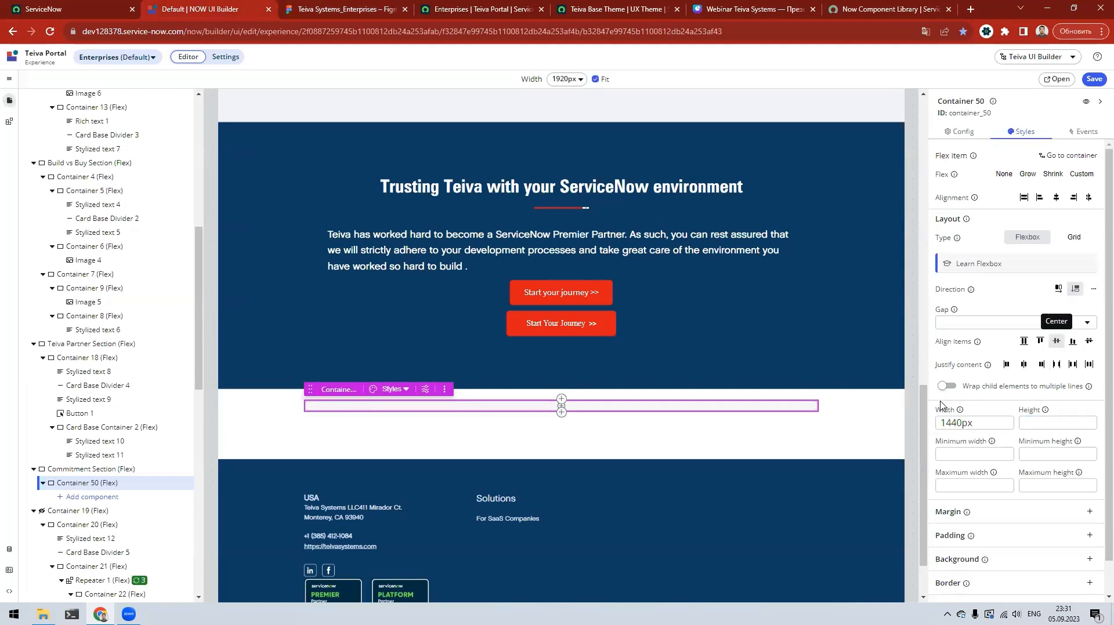
pyautogui.click(115, 501)
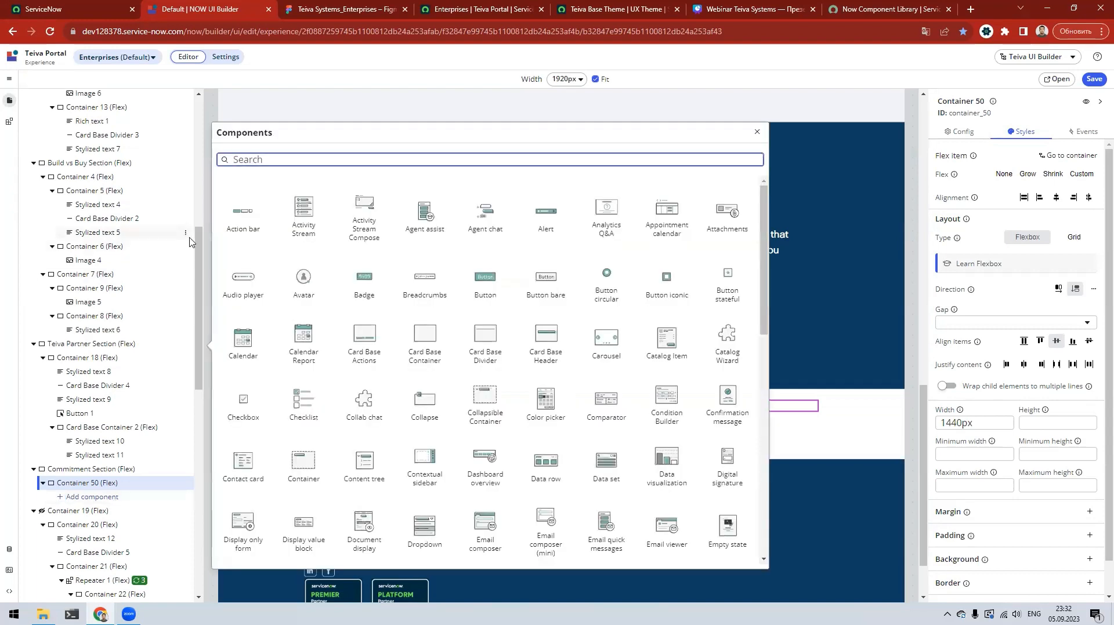
pyautogui.write('Styl')
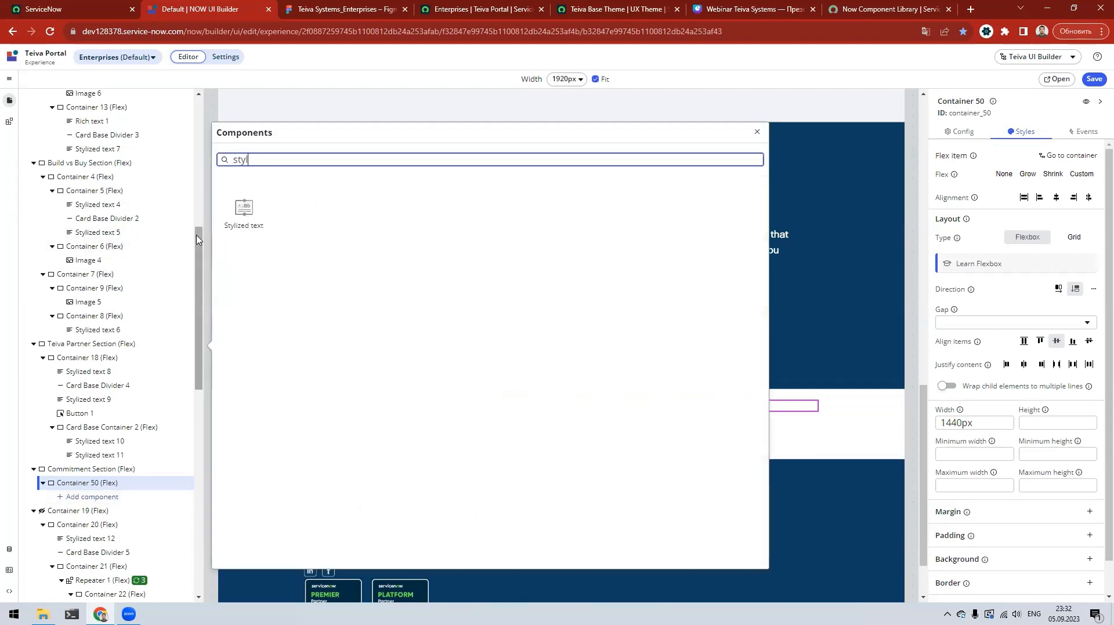
pyautogui.click(263, 204)
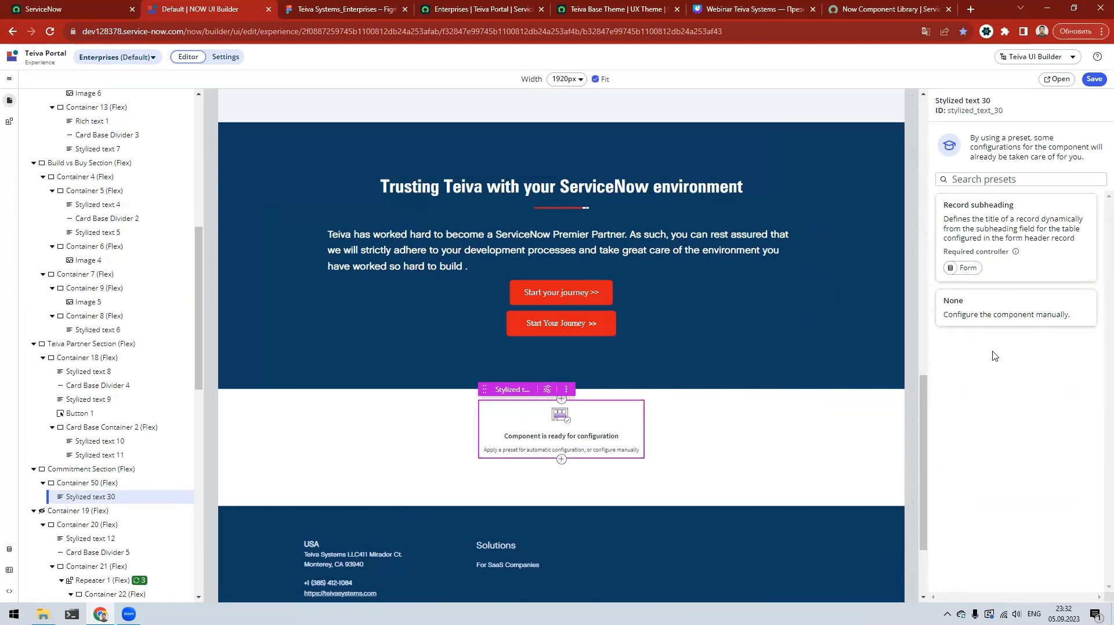
pyautogui.click(1000, 318)
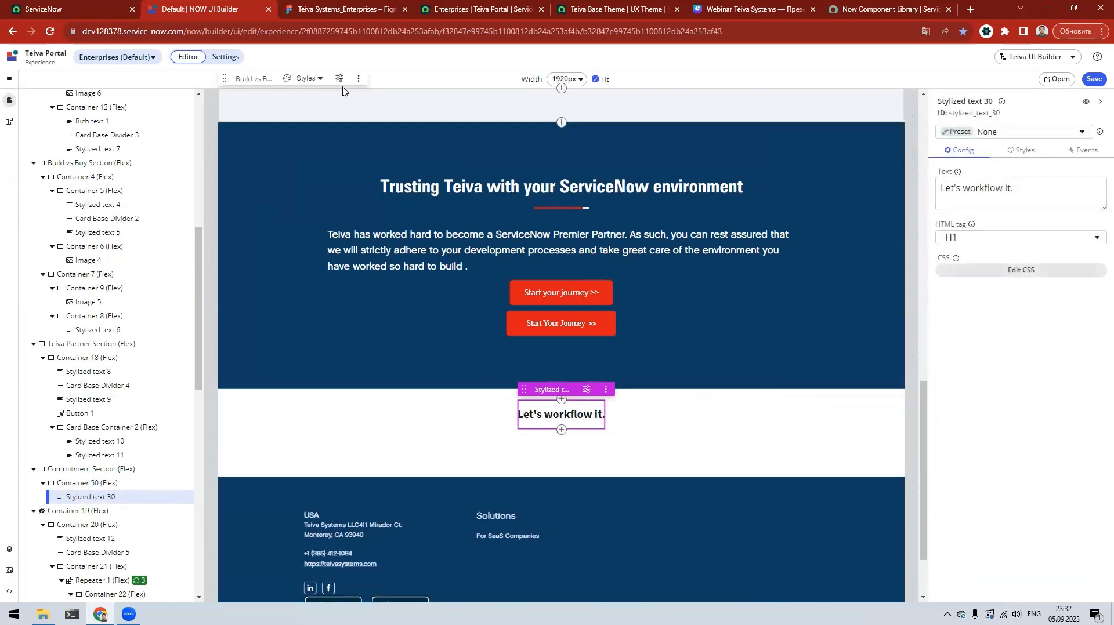
# Step: Copy the We solemnly commit to heading text from Figma into the Stylized text in UI Builder and set its HTML tag to Div
pyautogui.hotkey('ctrl', 'Tab')
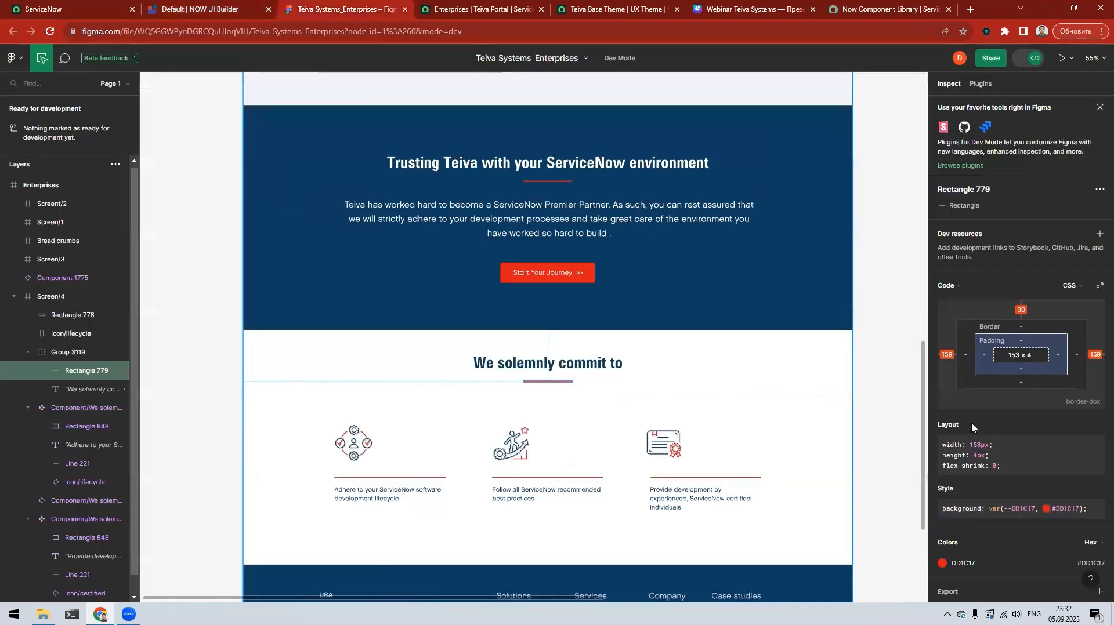
pyautogui.click(503, 356)
pyautogui.click(1096, 434)
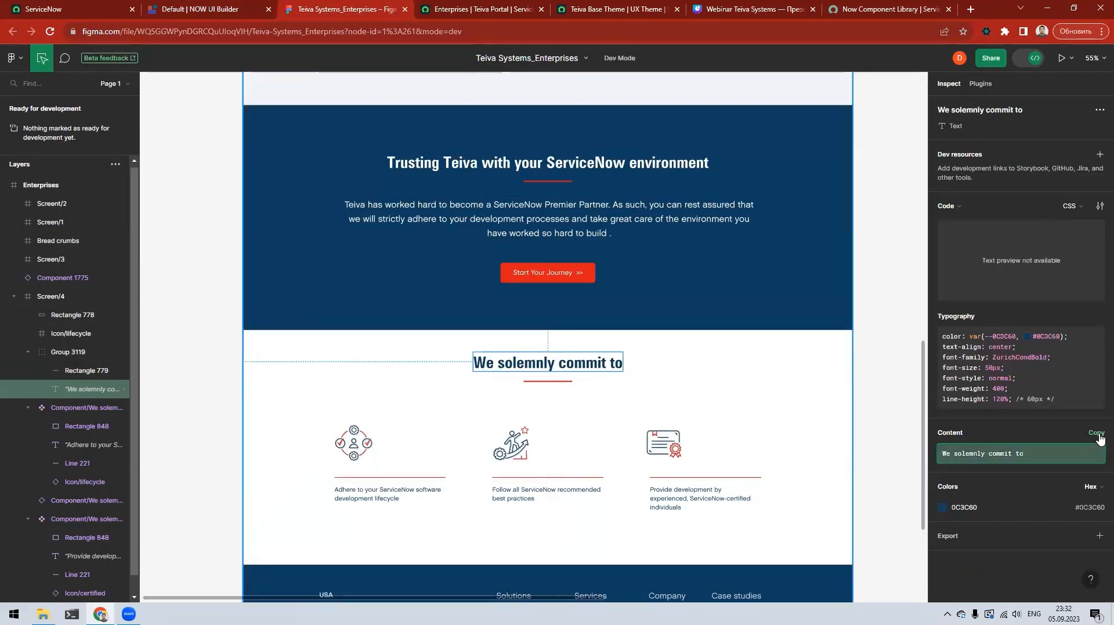
pyautogui.click(1096, 433)
pyautogui.click(196, 13)
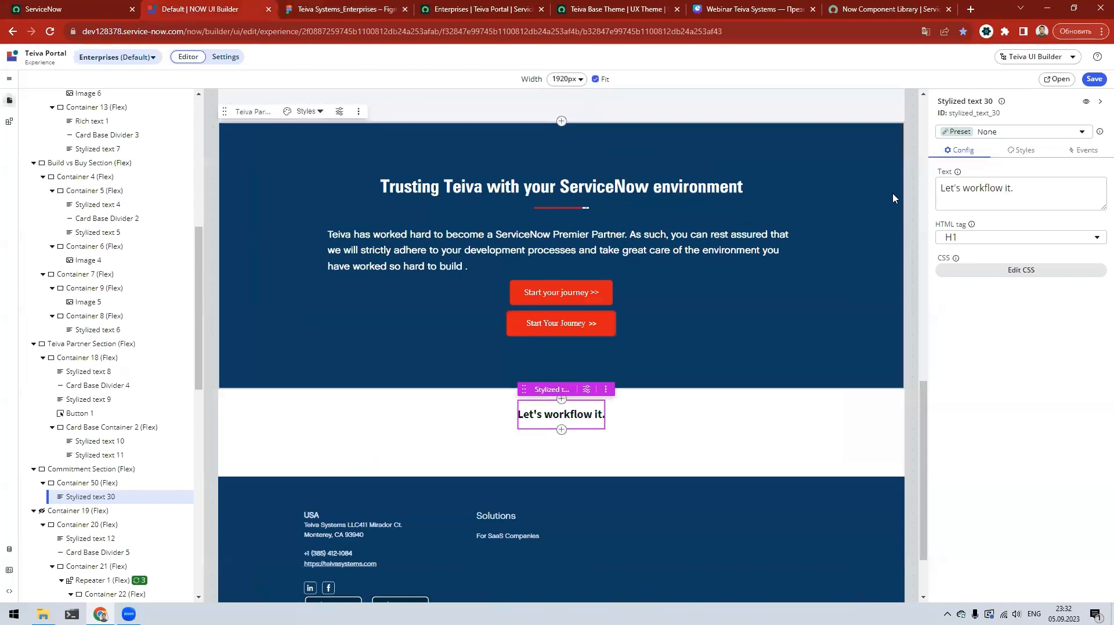
pyautogui.doubleClick(967, 195)
pyautogui.hotkey('ctrl', 'a')
pyautogui.hotkey('ctrl', 'v')
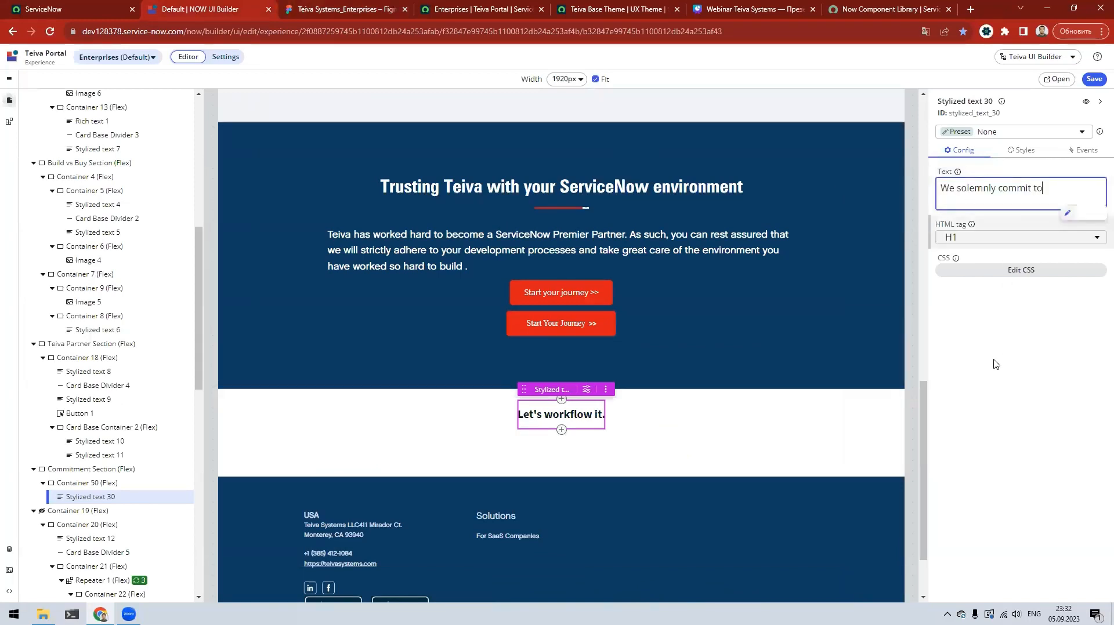
pyautogui.click(991, 328)
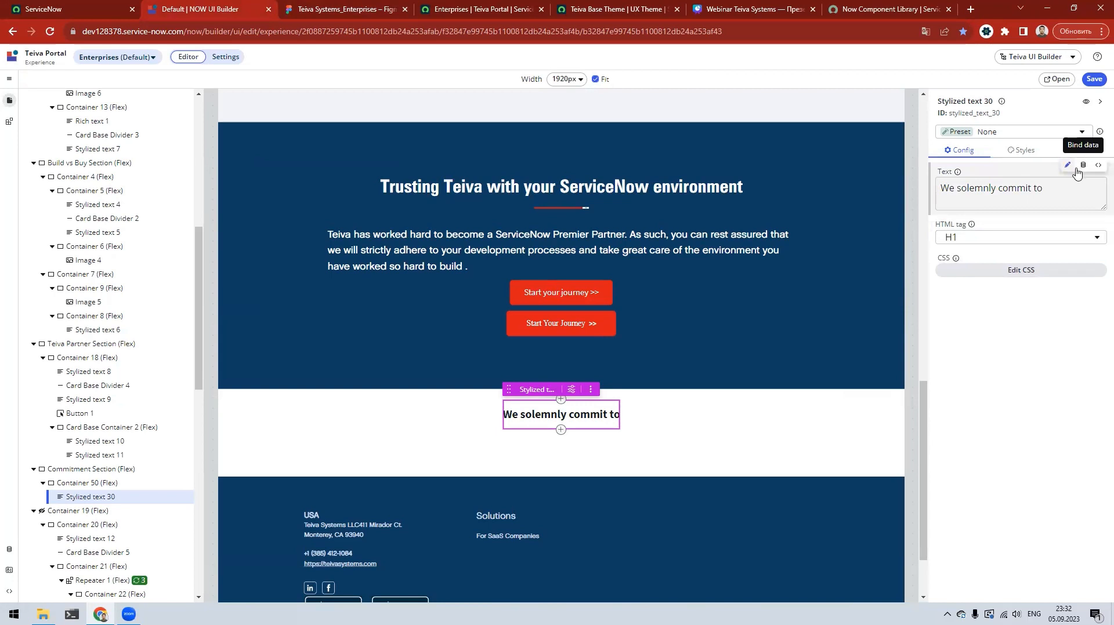
pyautogui.click(997, 238)
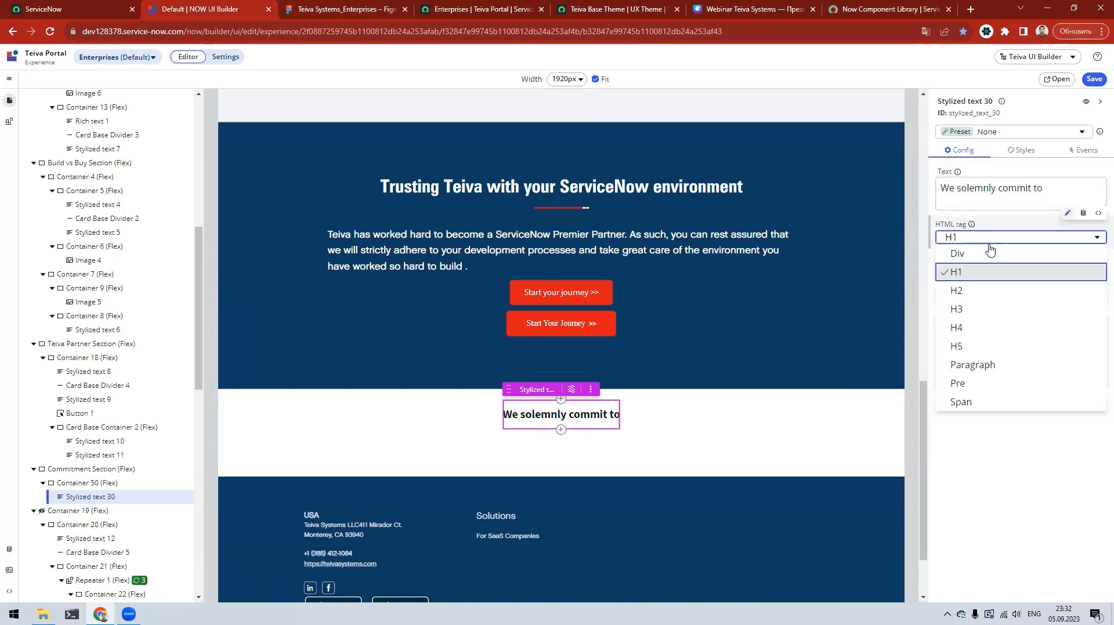
pyautogui.click(986, 253)
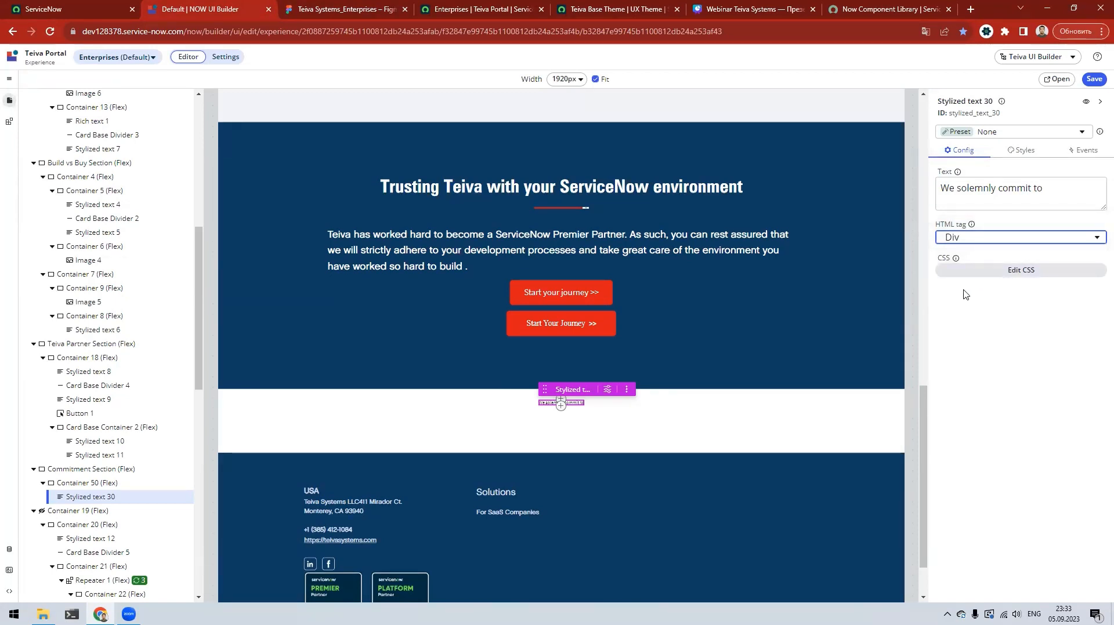
# Step: Copy the heading's typography from Figma into the Stylized text's CSS rule in UI Builder, format the code and apply it
pyautogui.click(1003, 271)
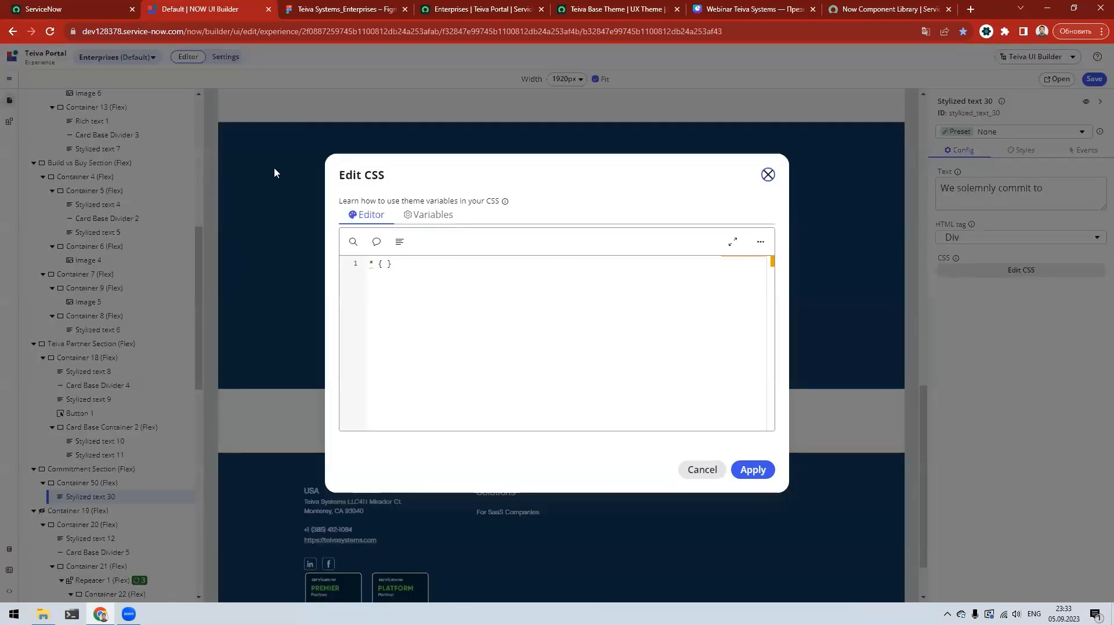
pyautogui.hotkey('ctrl', 'Tab')
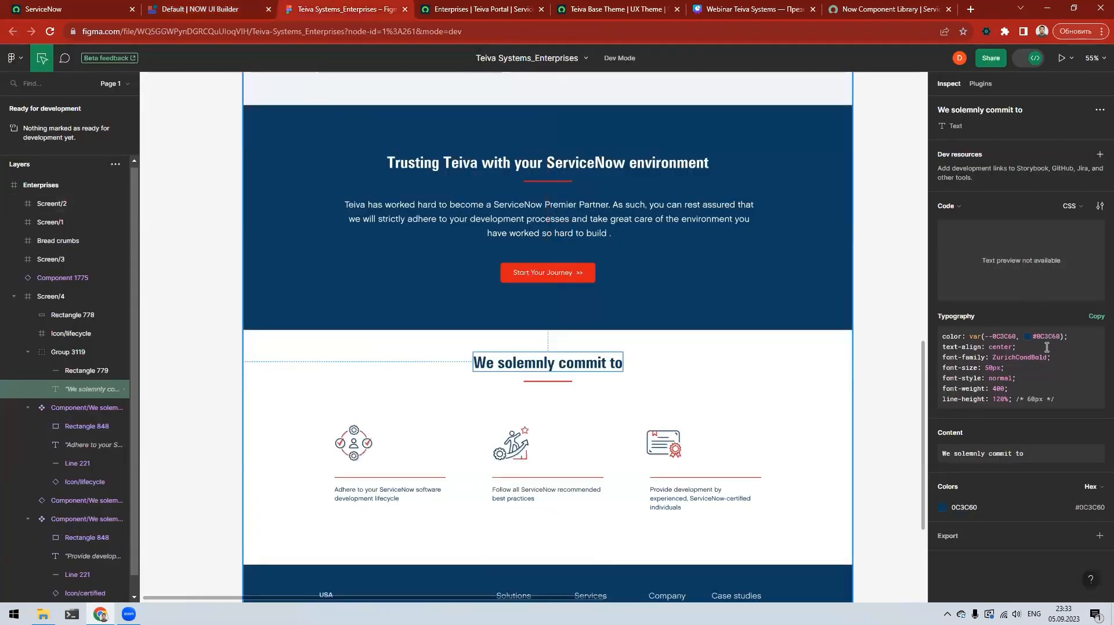
pyautogui.click(1095, 317)
pyautogui.click(196, 13)
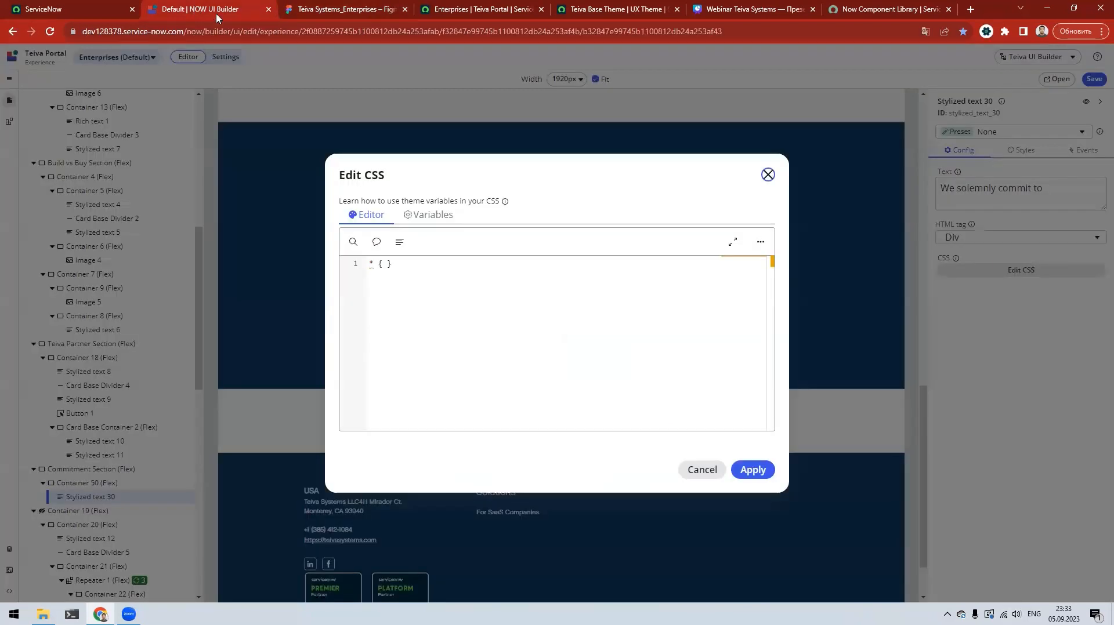
pyautogui.click(383, 264)
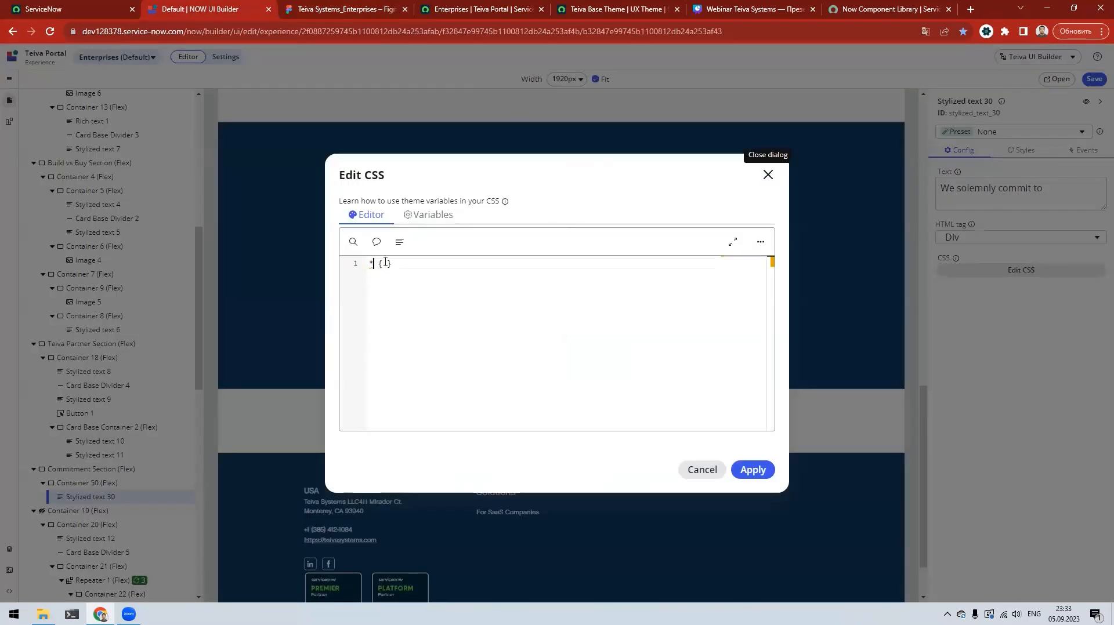
pyautogui.click(381, 262)
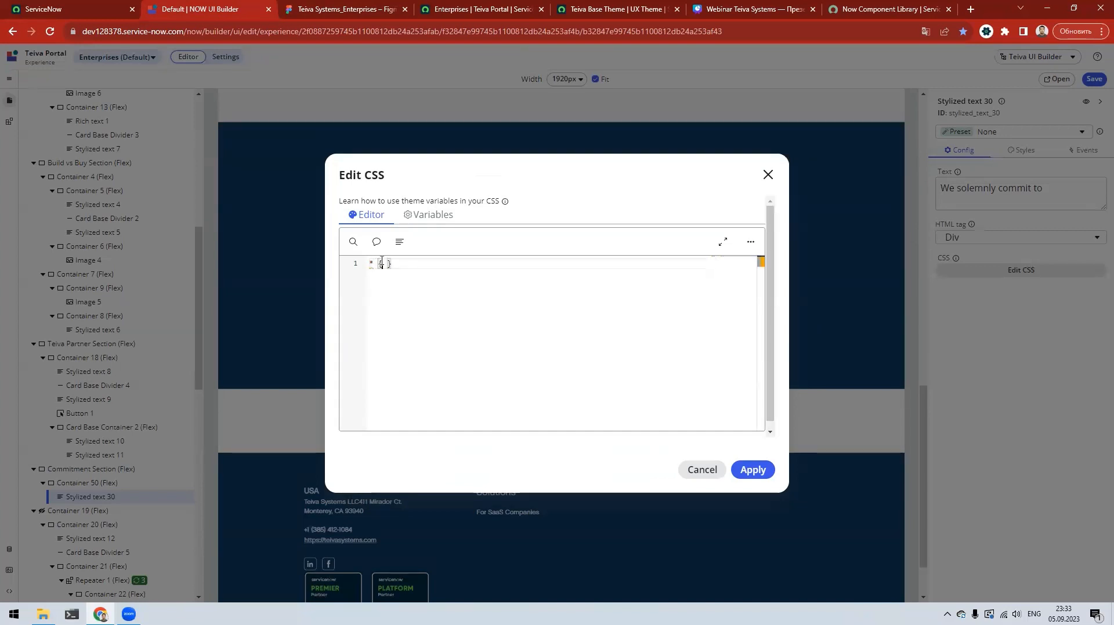
pyautogui.press('Return')
pyautogui.hotkey('ctrl', 'v')
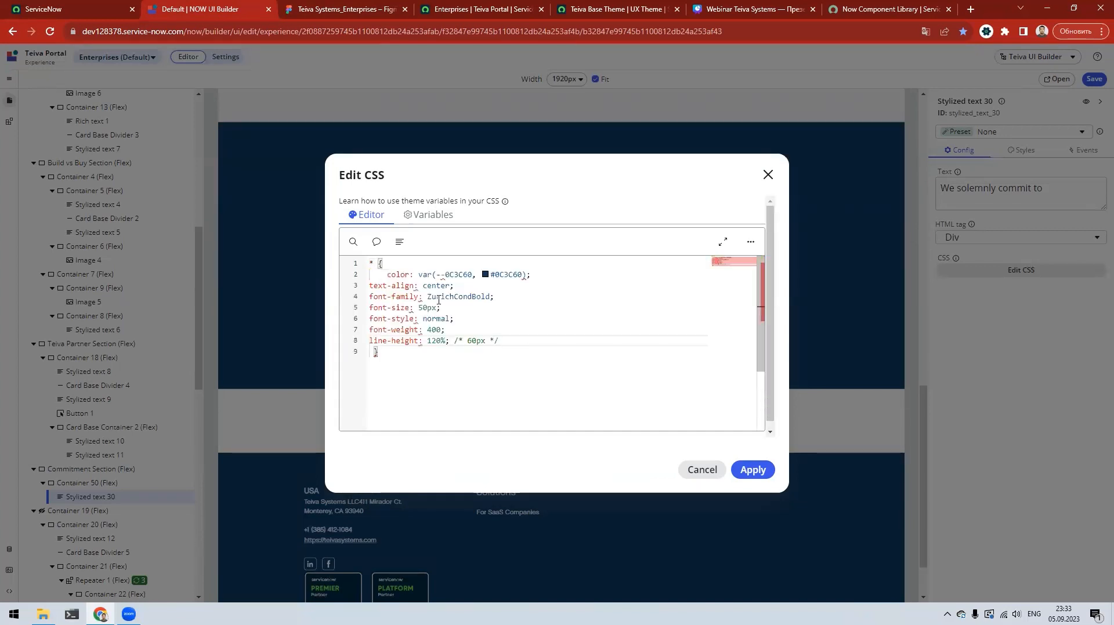
pyautogui.click(399, 241)
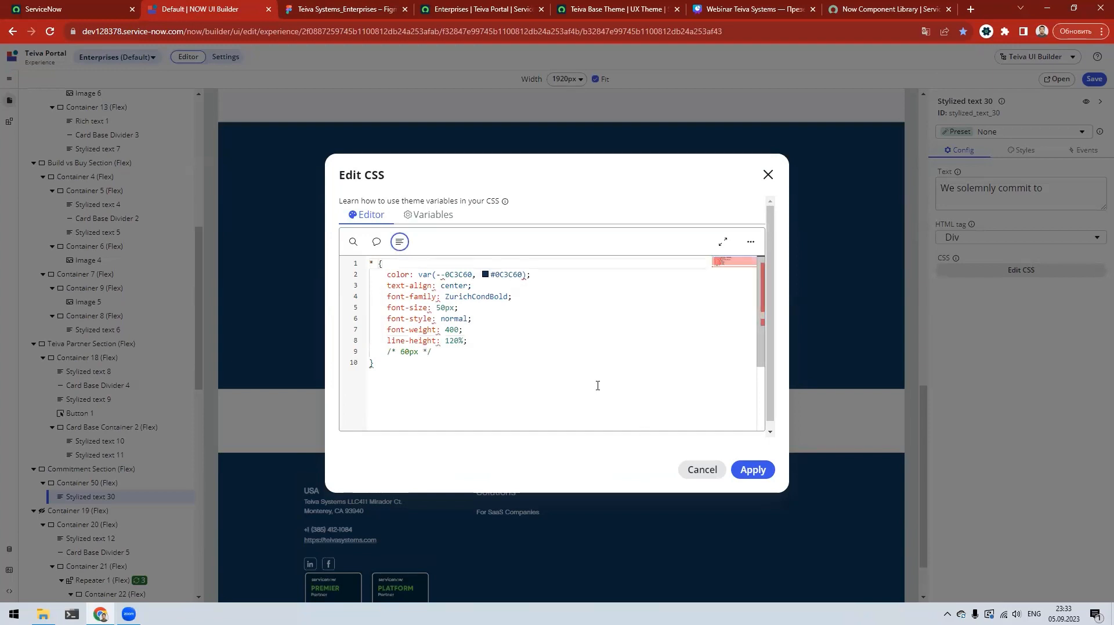
pyautogui.doubleClick(461, 297)
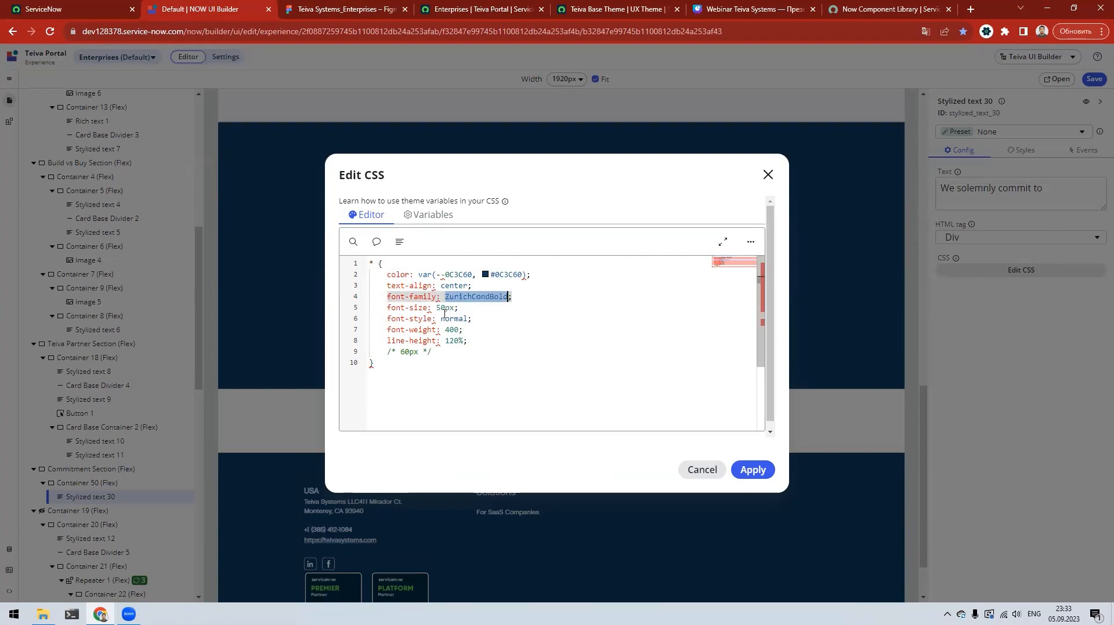
pyautogui.click(752, 471)
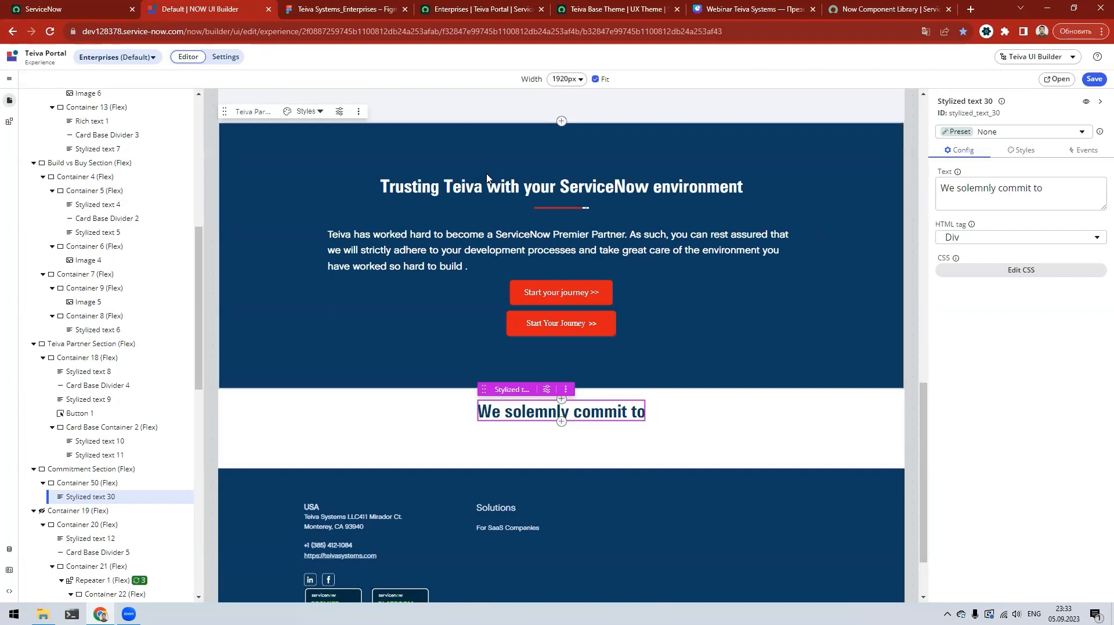
# Step: Check the heading's spacing in Figma, and back in UI Builder add a Card Base Divider after the heading with padding None
pyautogui.hotkey('ctrl', 'Tab')
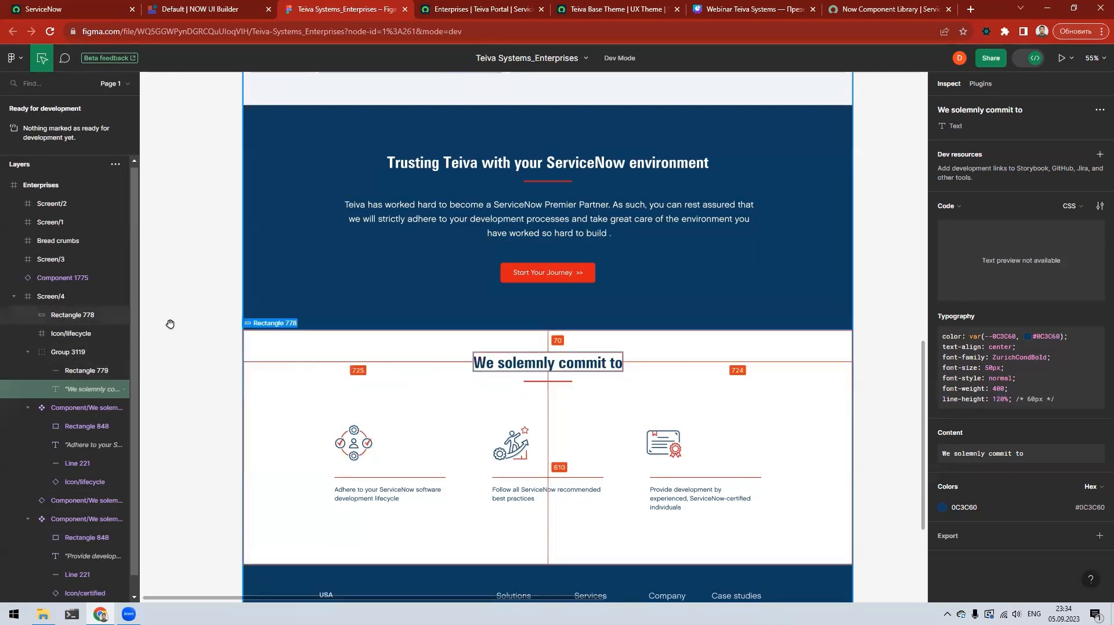
pyautogui.click(146, 16)
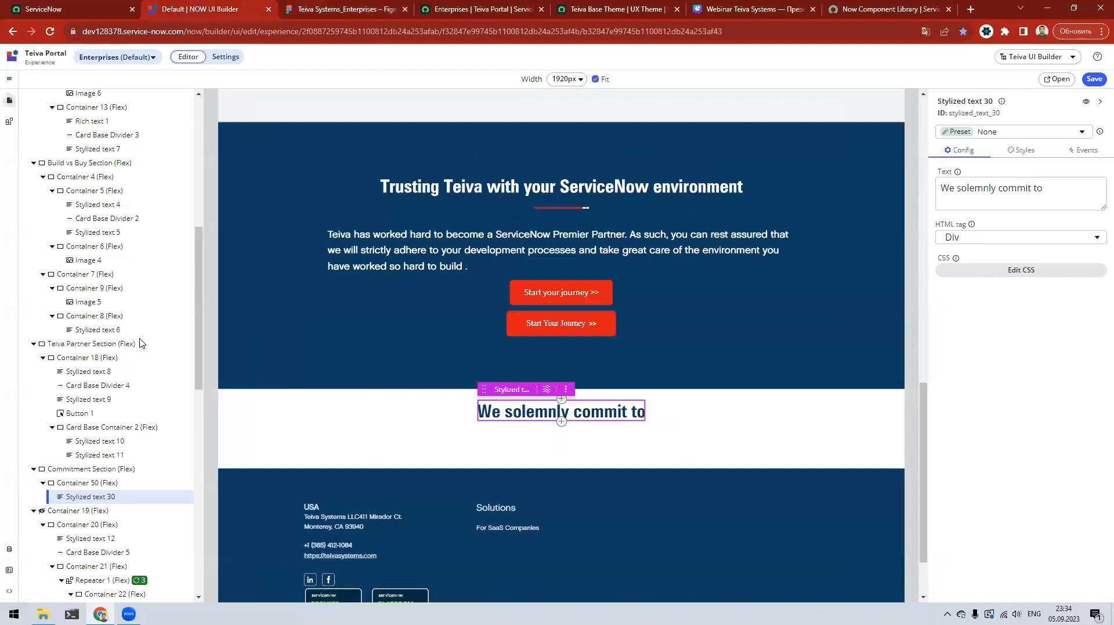
pyautogui.rightClick(145, 500)
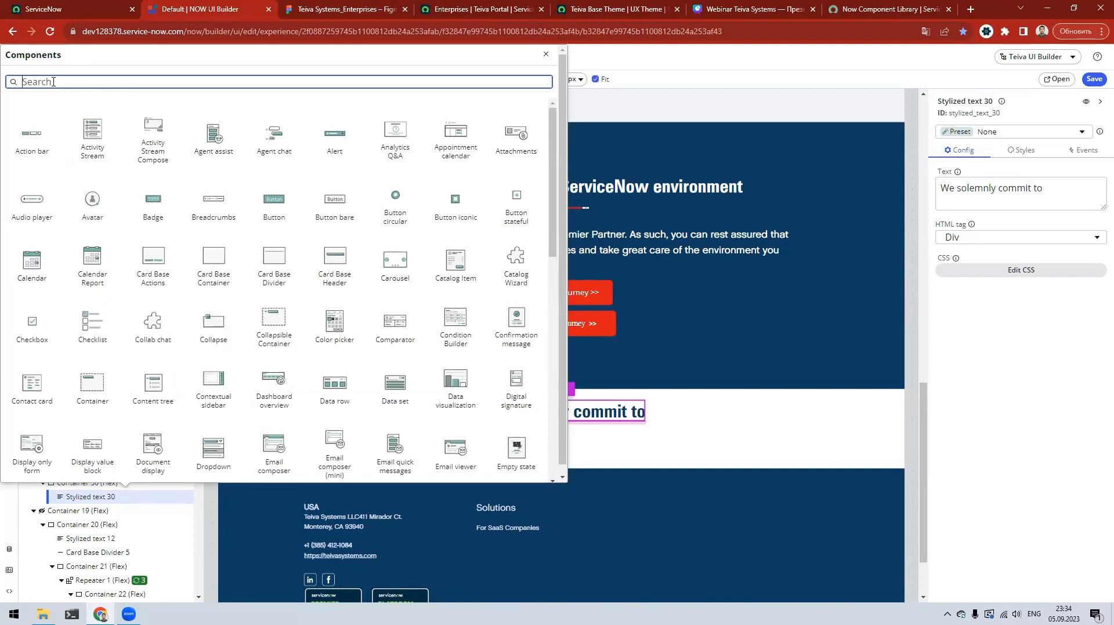
pyautogui.write('card')
pyautogui.write('se d')
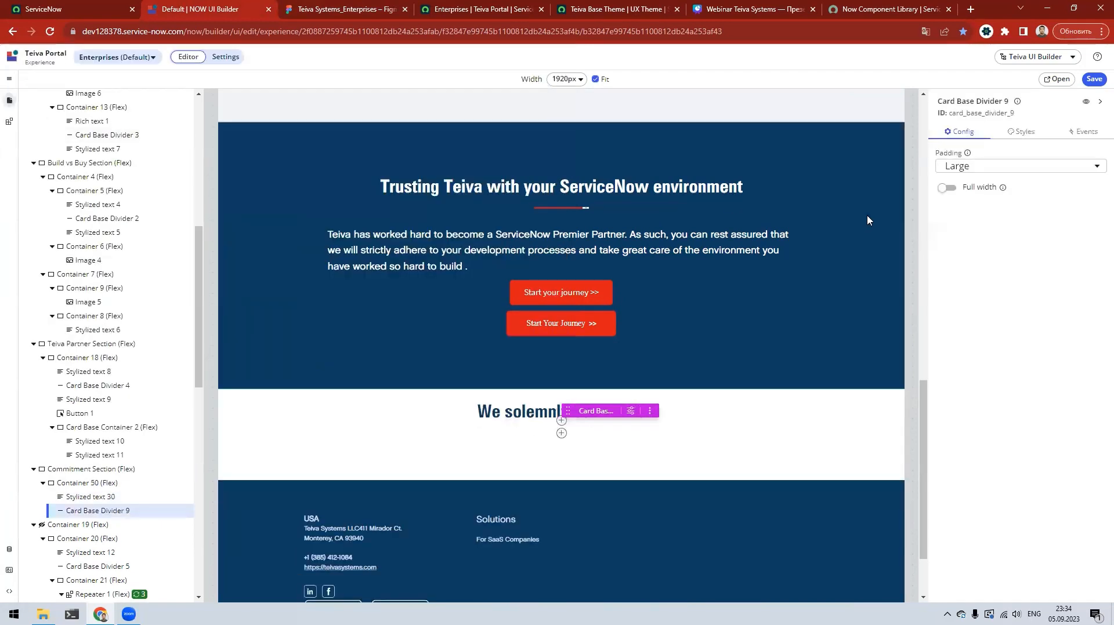
pyautogui.click(1009, 167)
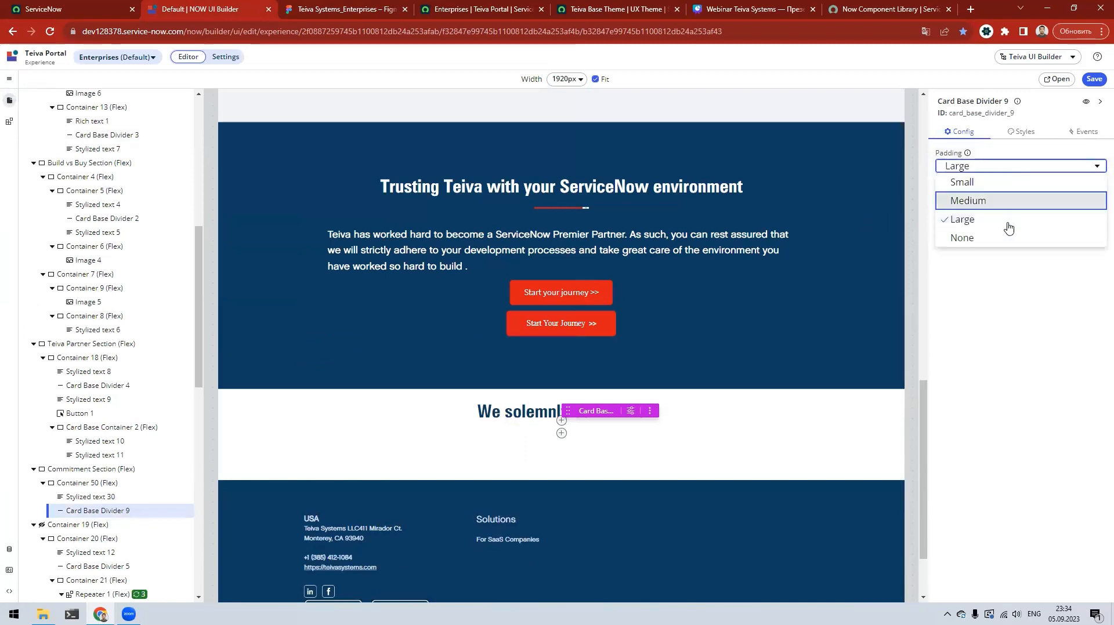
pyautogui.click(1007, 237)
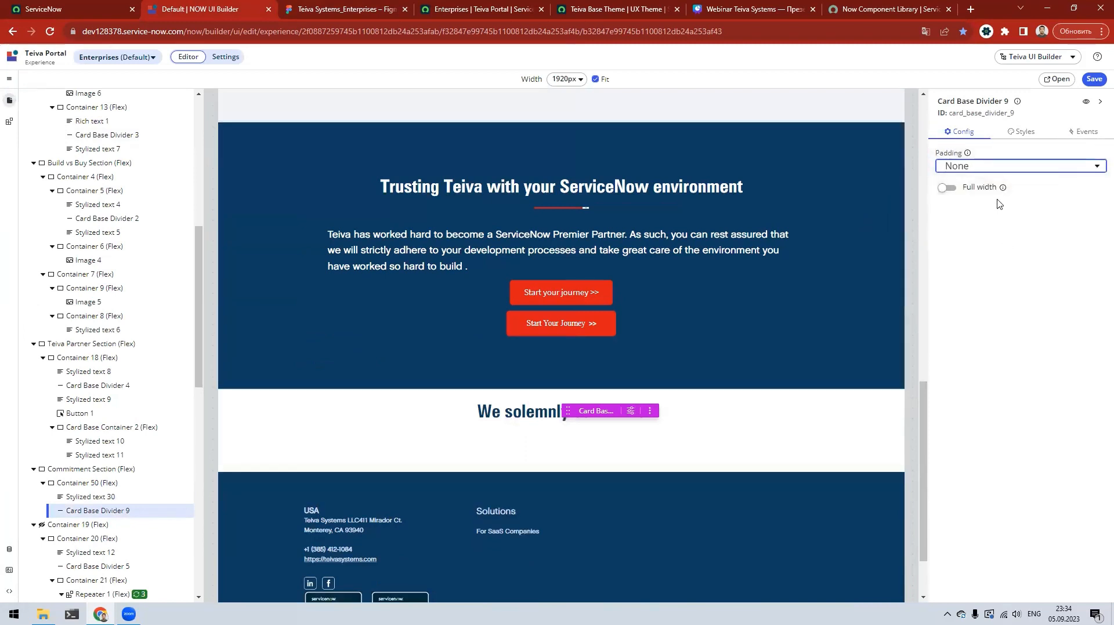
# Step: Copy the red divider's layout from Figma into the new divider's CSS styles in UI Builder: width 153px, height 4px, flex-shrink 0
pyautogui.click(1024, 132)
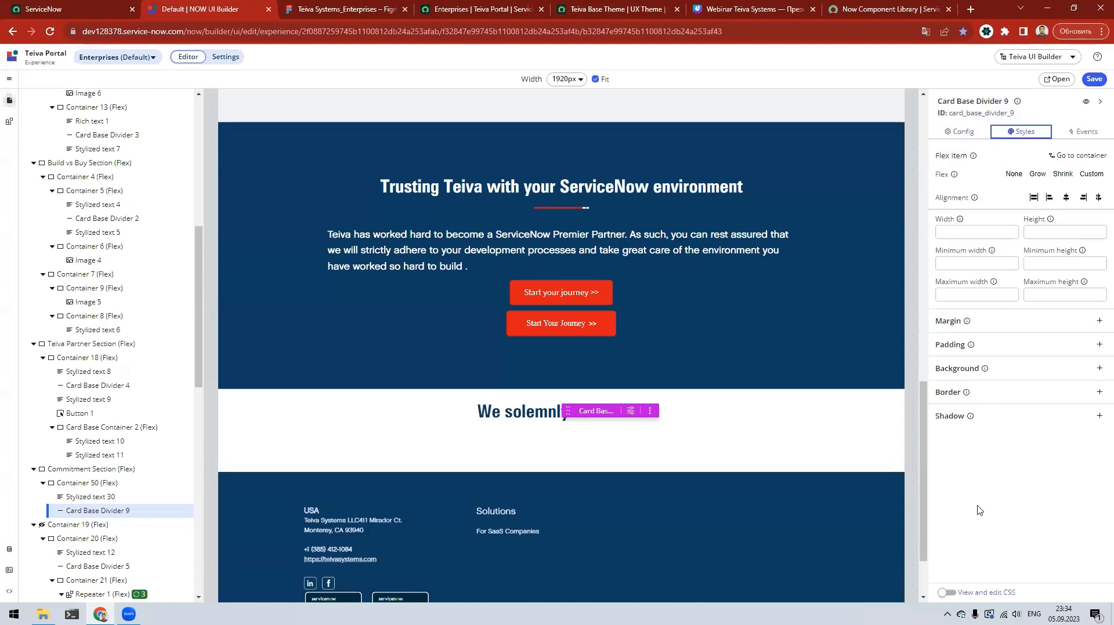
pyautogui.click(969, 594)
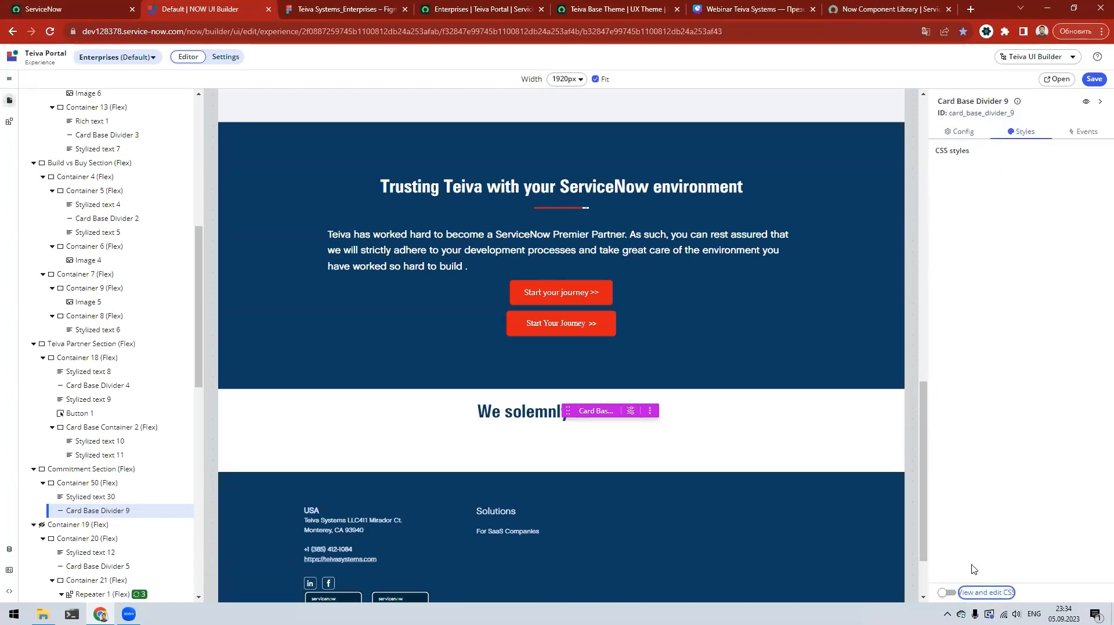
pyautogui.click(982, 183)
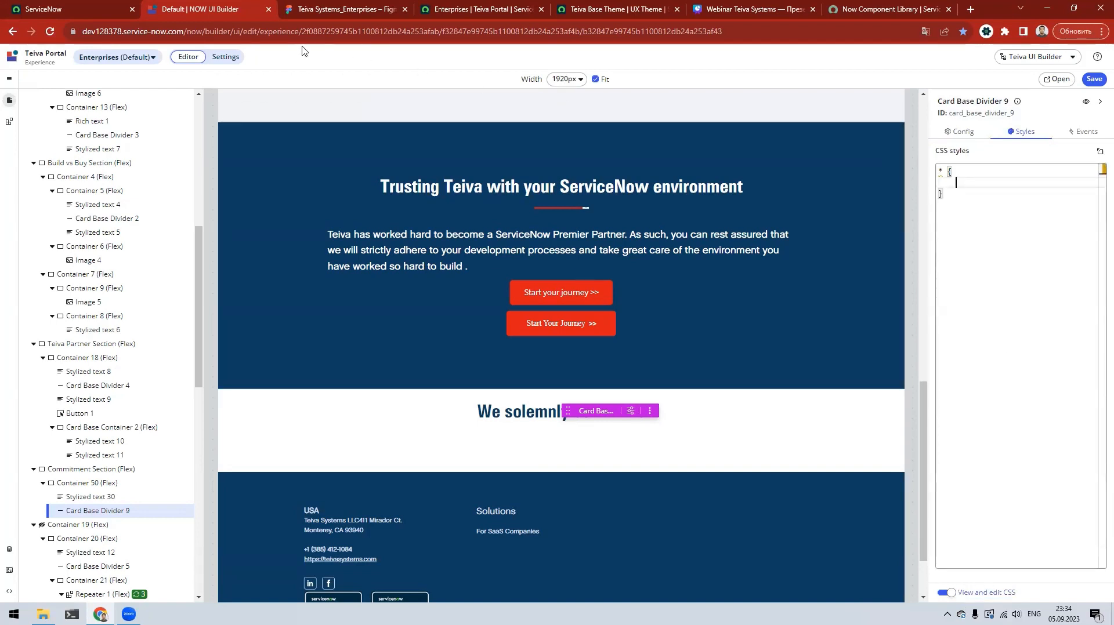
pyautogui.hotkey('ctrl', 'Tab')
pyautogui.click(561, 383)
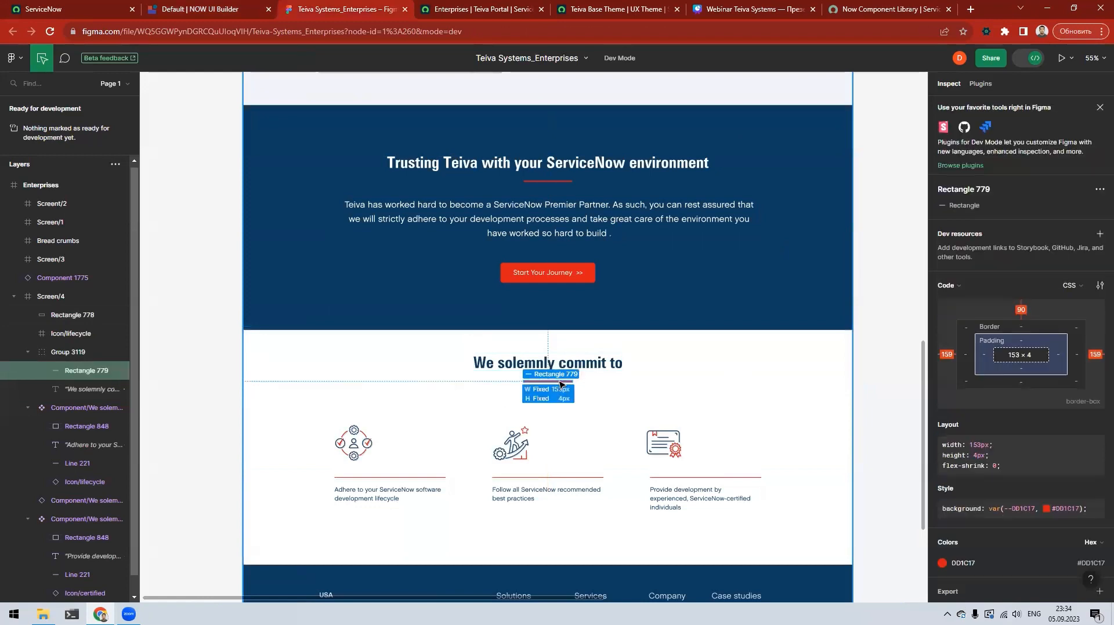
pyautogui.click(1094, 426)
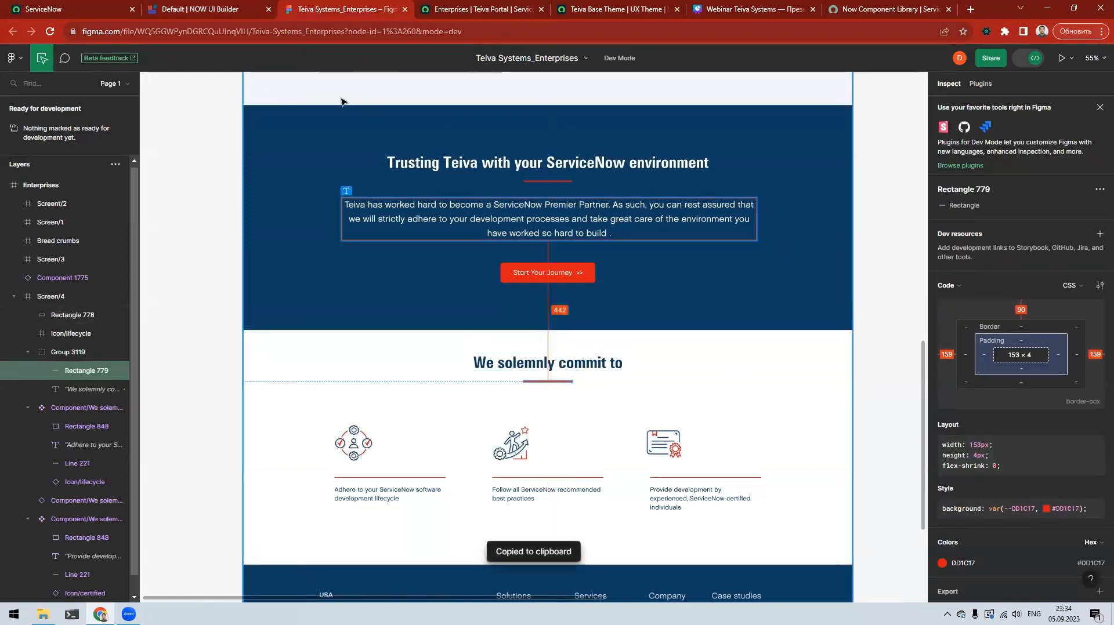
pyautogui.click(185, 10)
pyautogui.hotkey('ctrl', 'v')
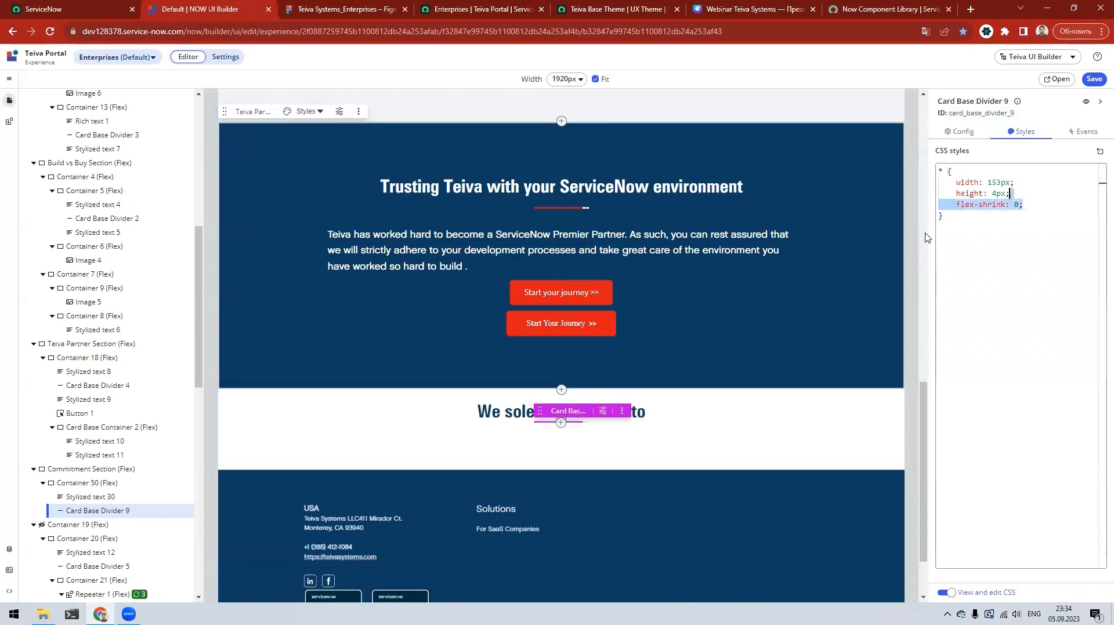
# Step: Copy the red divider's background style from Figma into the divider's CSS in UI Builder: background var(--DD1C17, #DD1C17)
pyautogui.hotkey('ctrl', 'Tab')
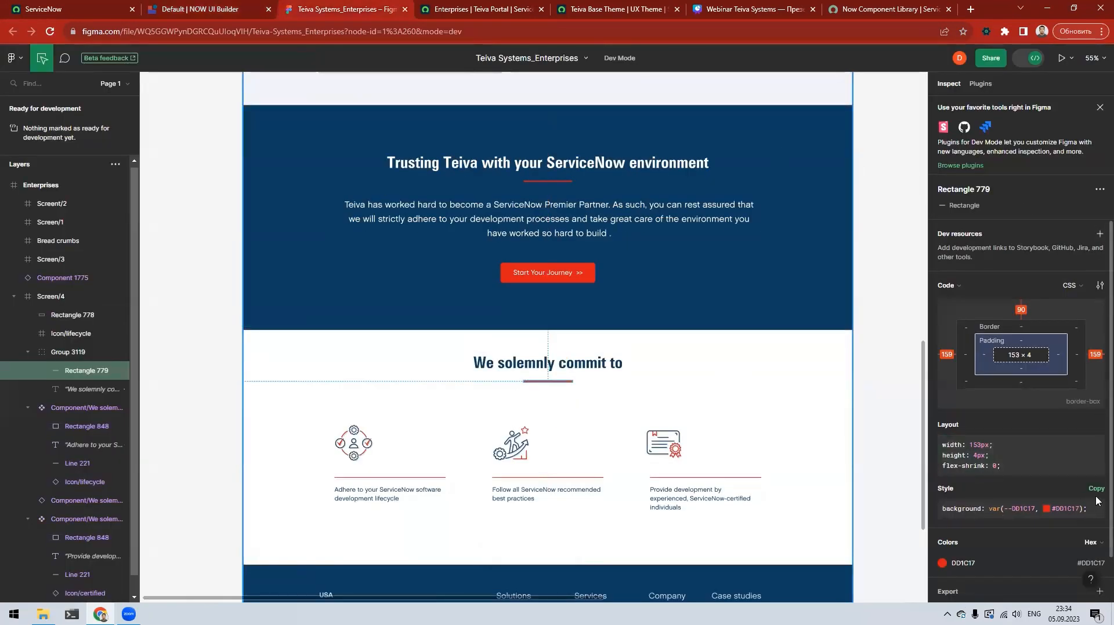
pyautogui.click(1094, 490)
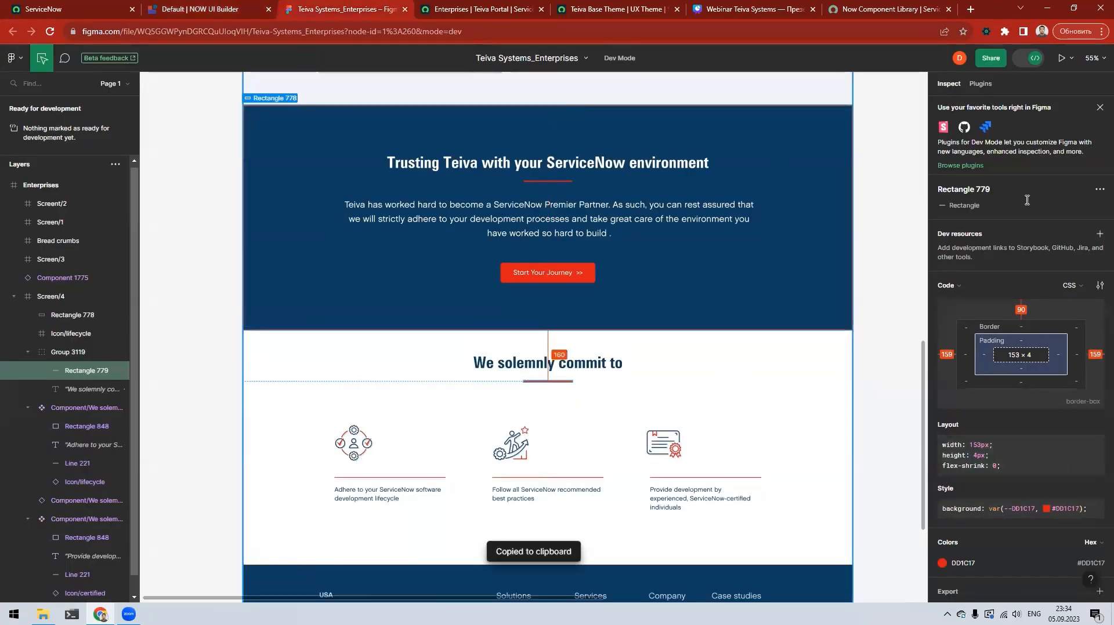
pyautogui.hotkey('ctrl', 'shift', 'Tab')
pyautogui.press('Up')
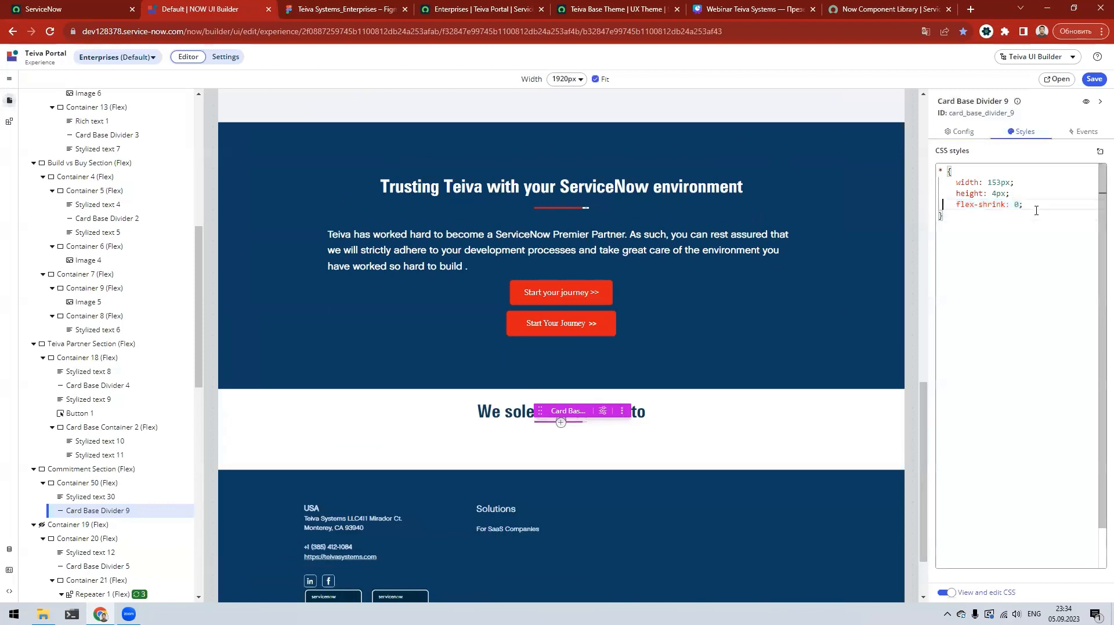
pyautogui.press('End')
pyautogui.press('Return')
pyautogui.hotkey('ctrl', 'v')
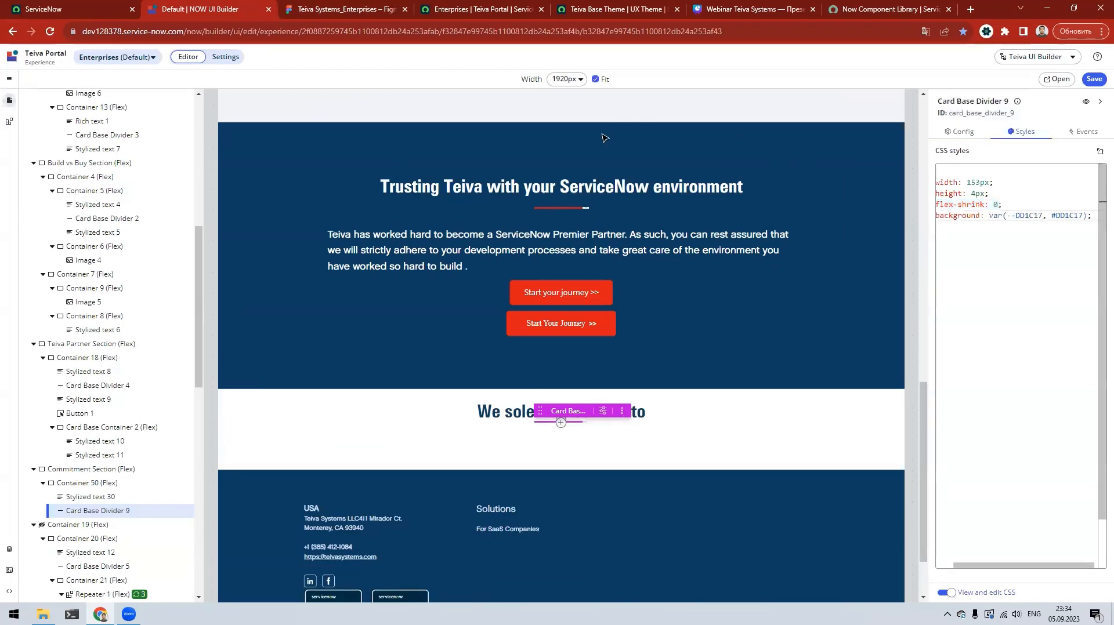
# Step: Check the divider's spacing in Figma, and back in UI Builder add margin-top 30px to the divider's CSS
pyautogui.hotkey('ctrl', 'Tab')
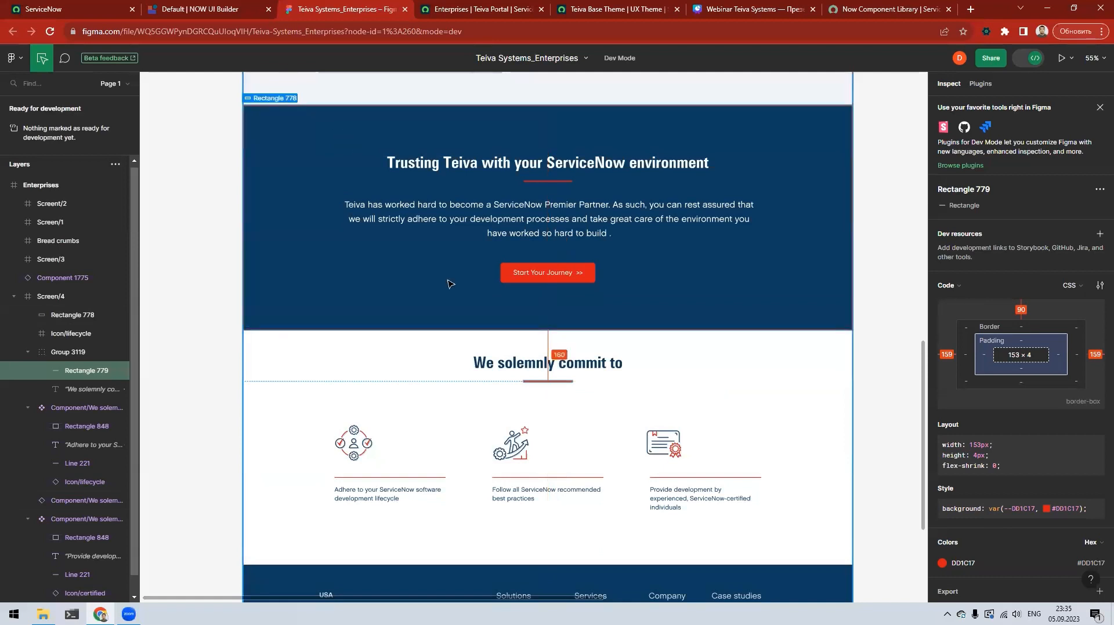
pyautogui.click(201, 10)
pyautogui.click(965, 235)
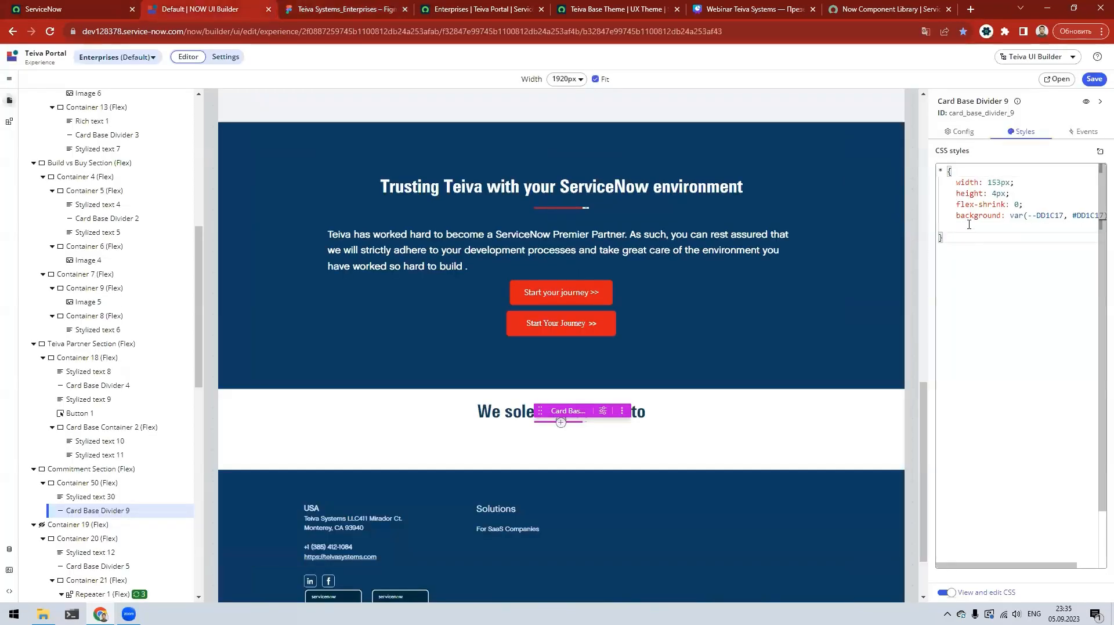
pyautogui.click(968, 225)
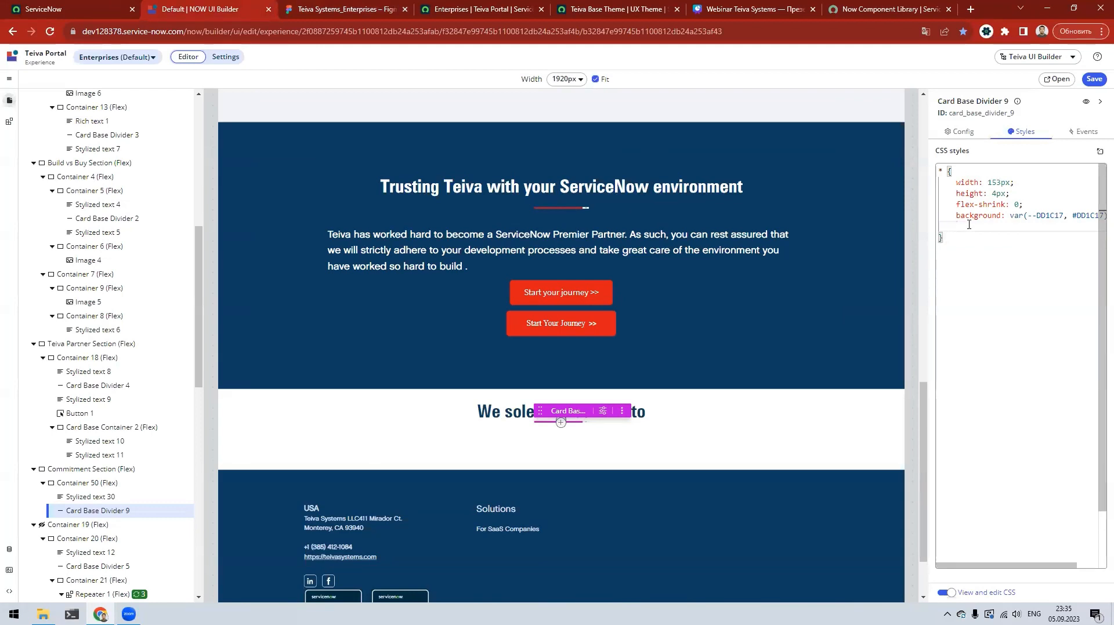
pyautogui.write('ma')
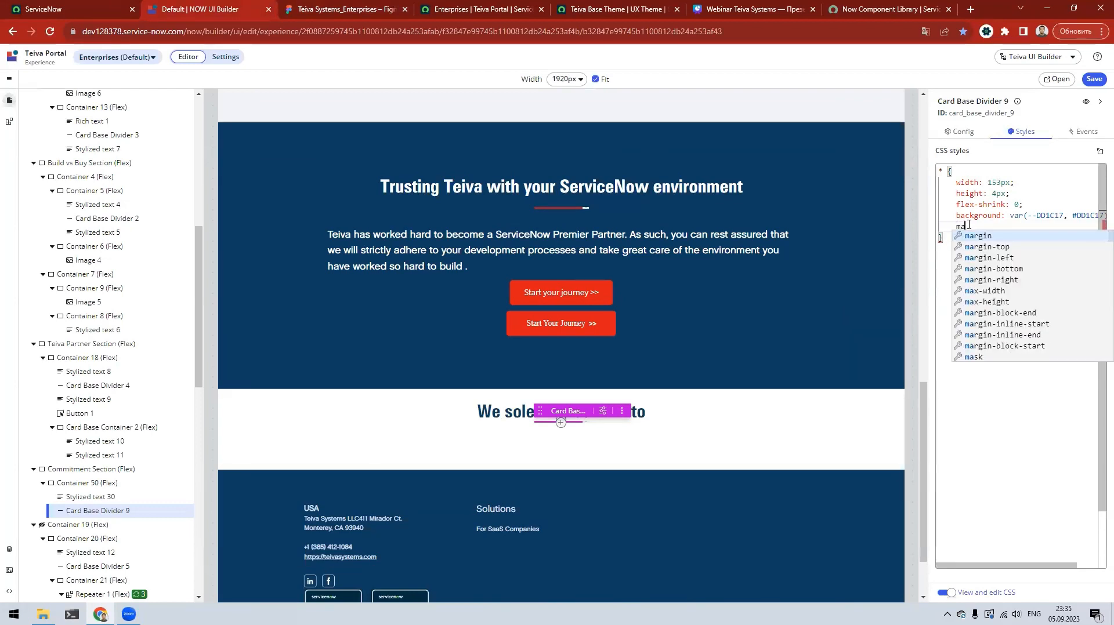
pyautogui.press('Down')
pyautogui.press('Return')
pyautogui.write('3')
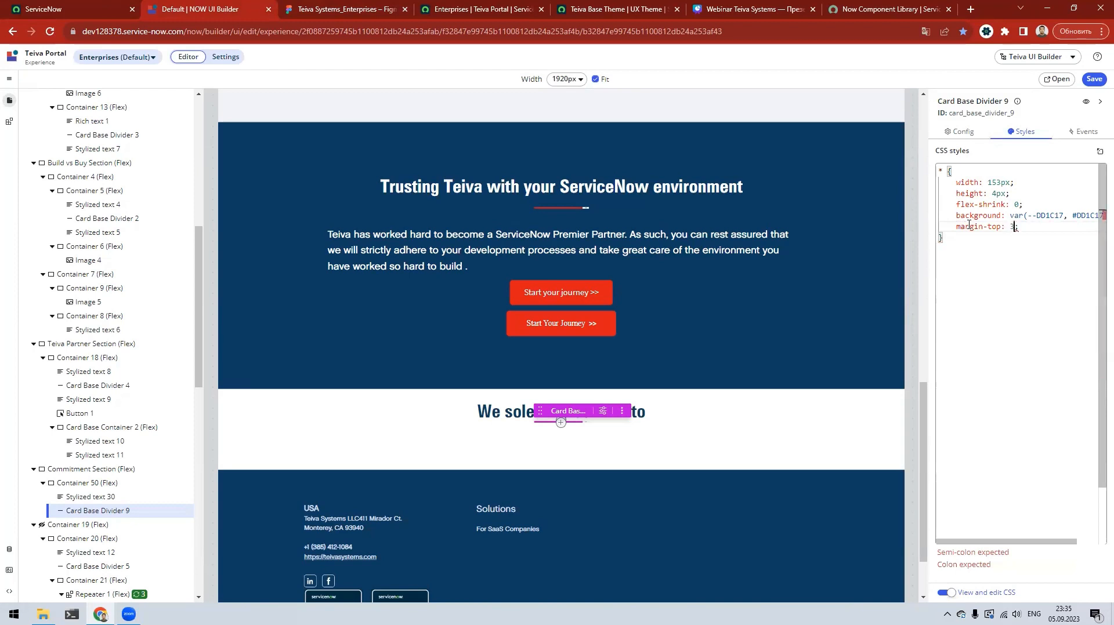
pyautogui.write('0px;')
pyautogui.press('Return')
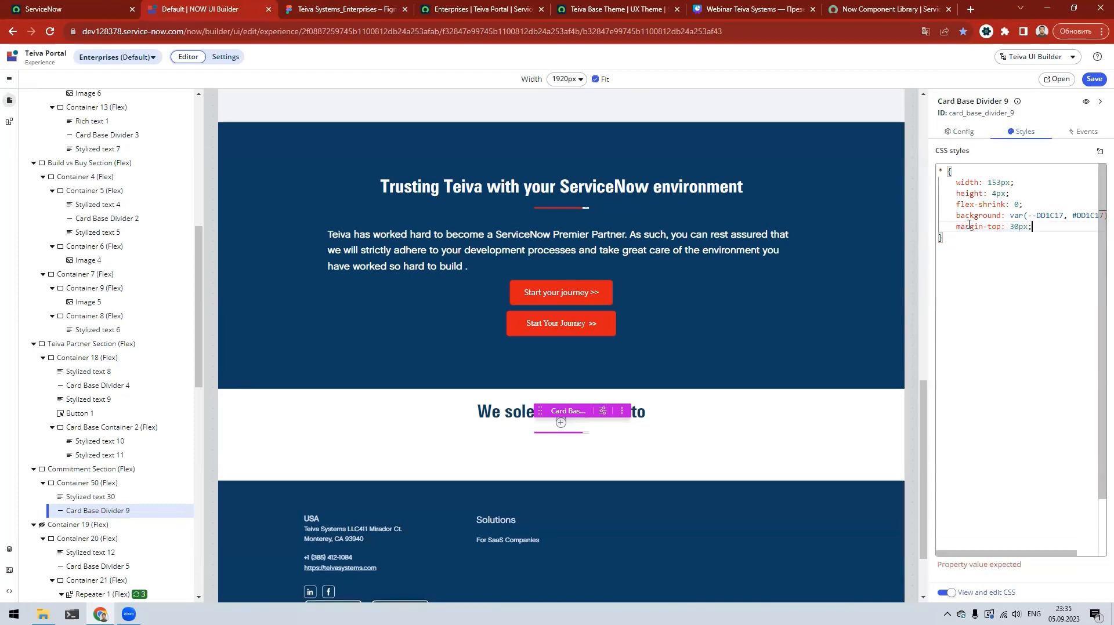
# Step: Add margin-bottom 60px to the divider's CSS rule
pyautogui.write('mar')
pyautogui.press('Down')
pyautogui.press('Down')
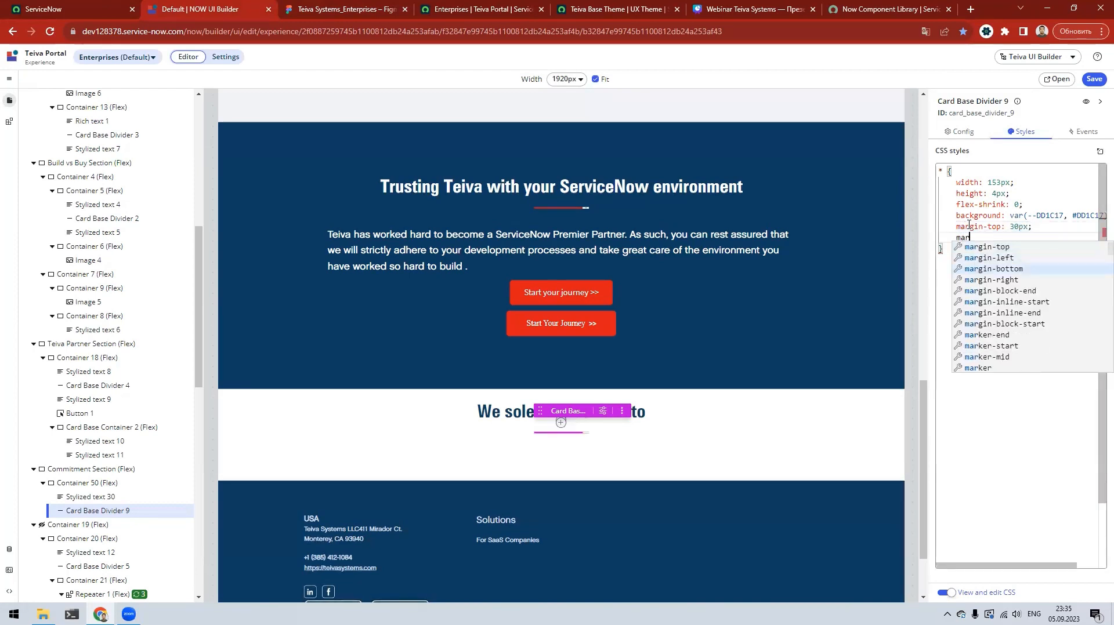
pyautogui.press('Return')
pyautogui.write('50px;')
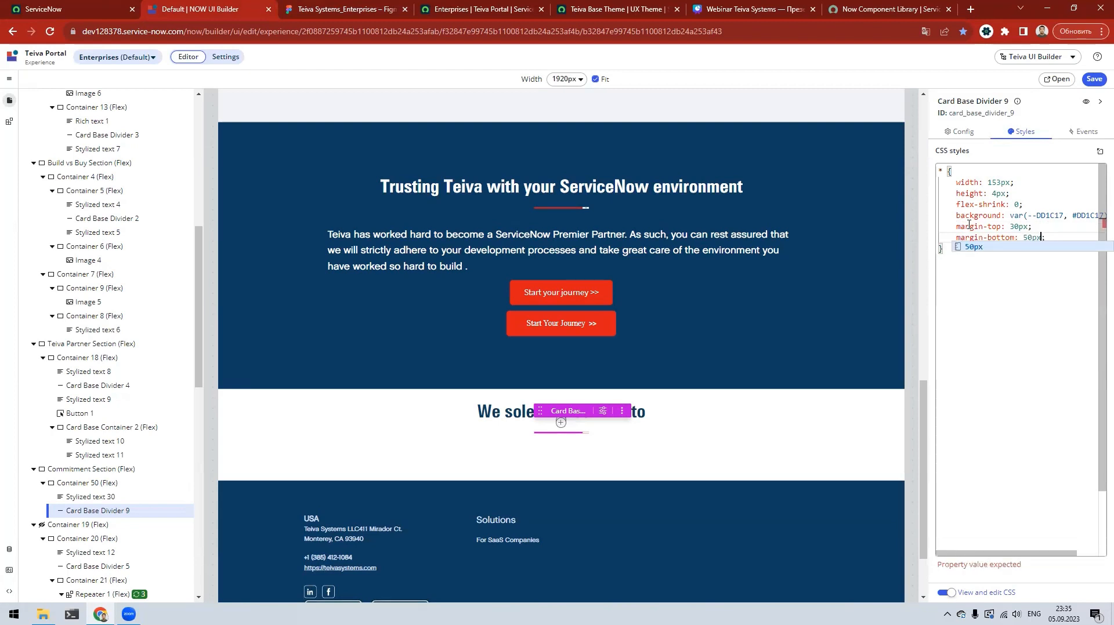
pyautogui.press('Left')
pyautogui.press('Left')
pyautogui.press('Left')
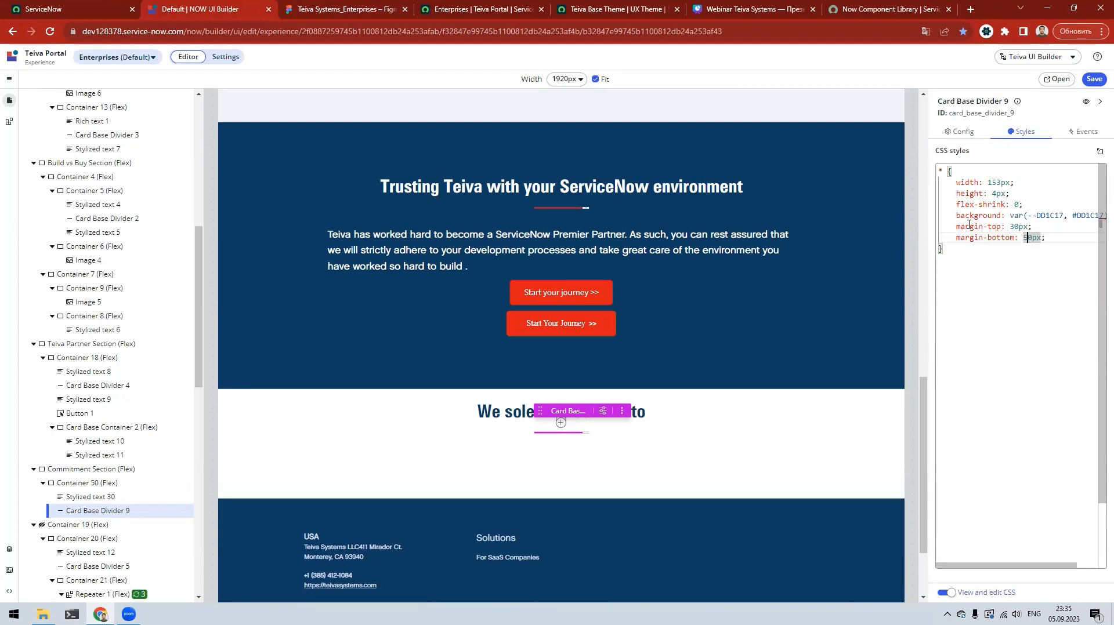
pyautogui.press('BackSpace')
pyautogui.write('6')
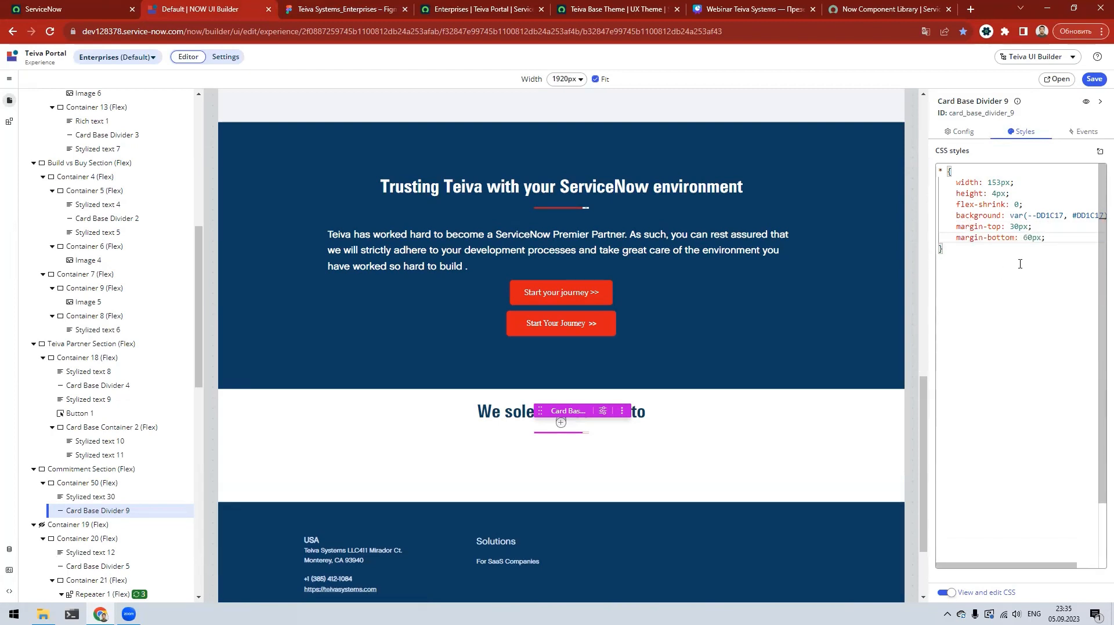
pyautogui.click(1020, 264)
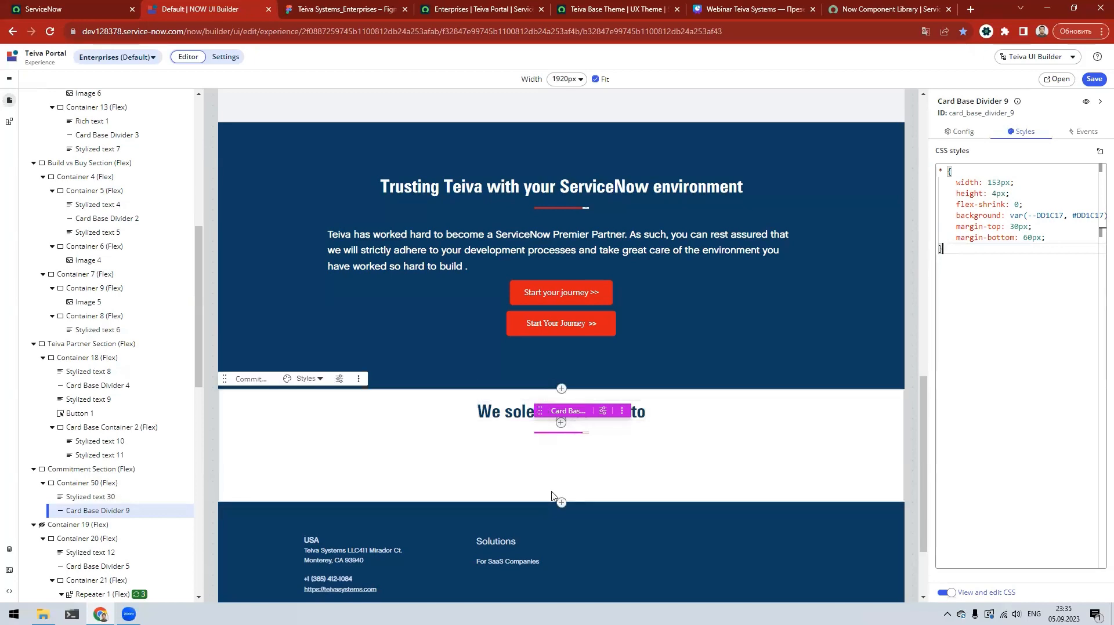
# Step: Review the three commitment cards in Figma, and back in UI Builder add a Container after Card Base Divider 9
pyautogui.hotkey('ctrl', 'Tab')
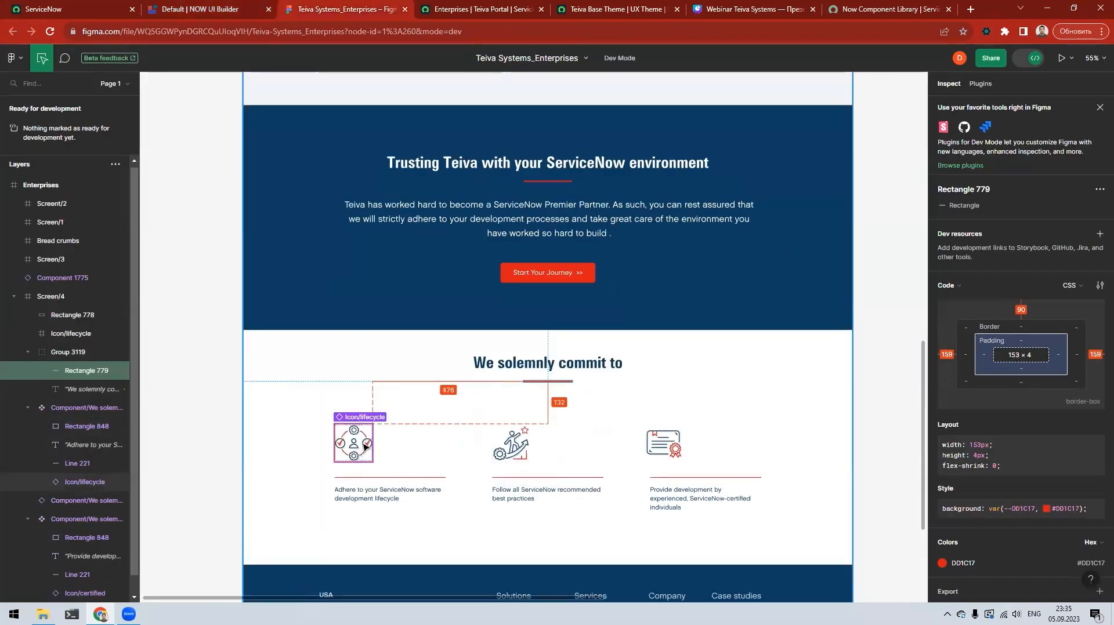
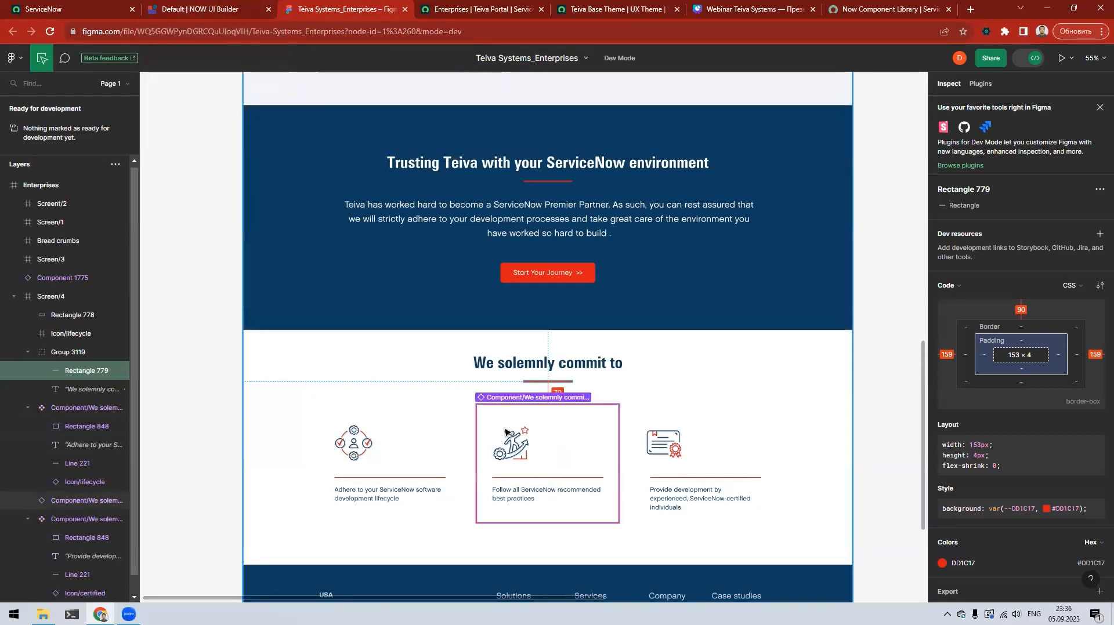
pyautogui.click(188, 10)
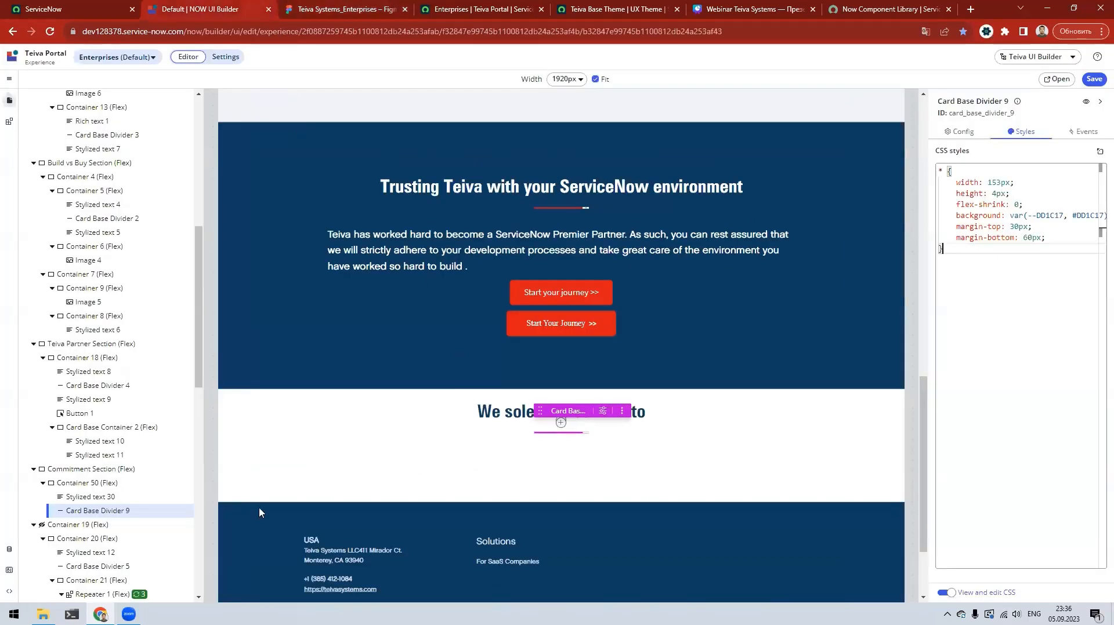
pyautogui.click(185, 510)
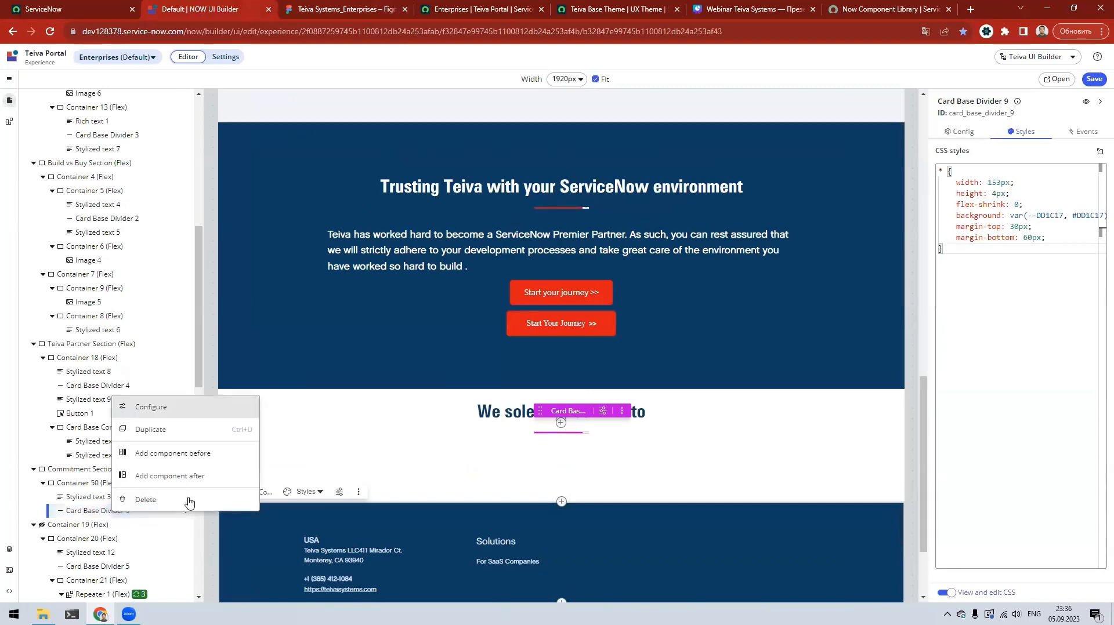
pyautogui.click(190, 482)
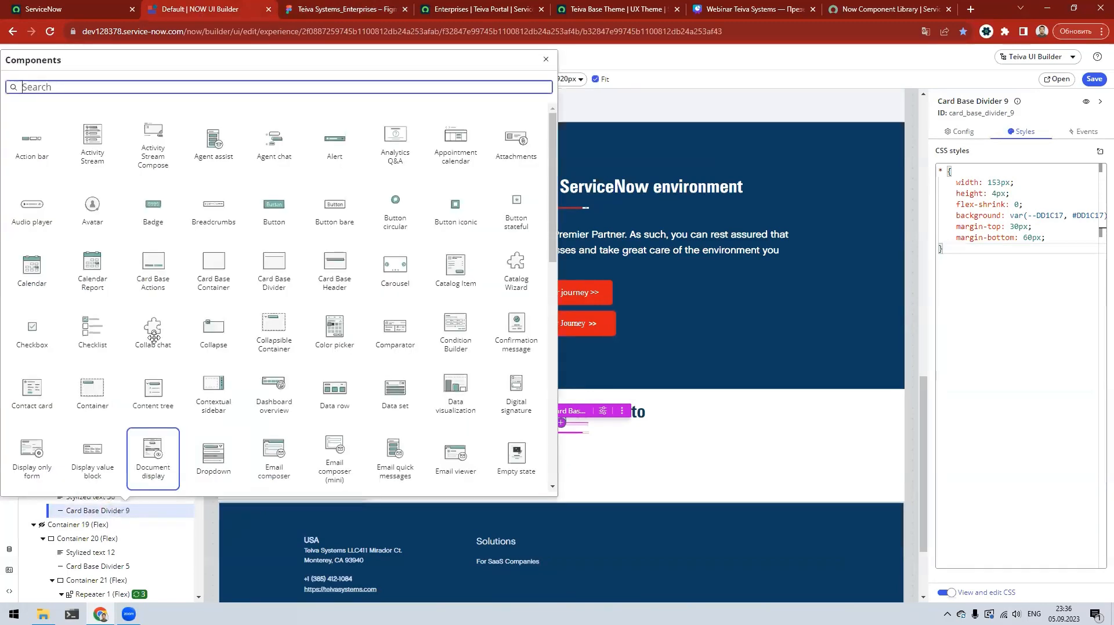
pyautogui.write('container')
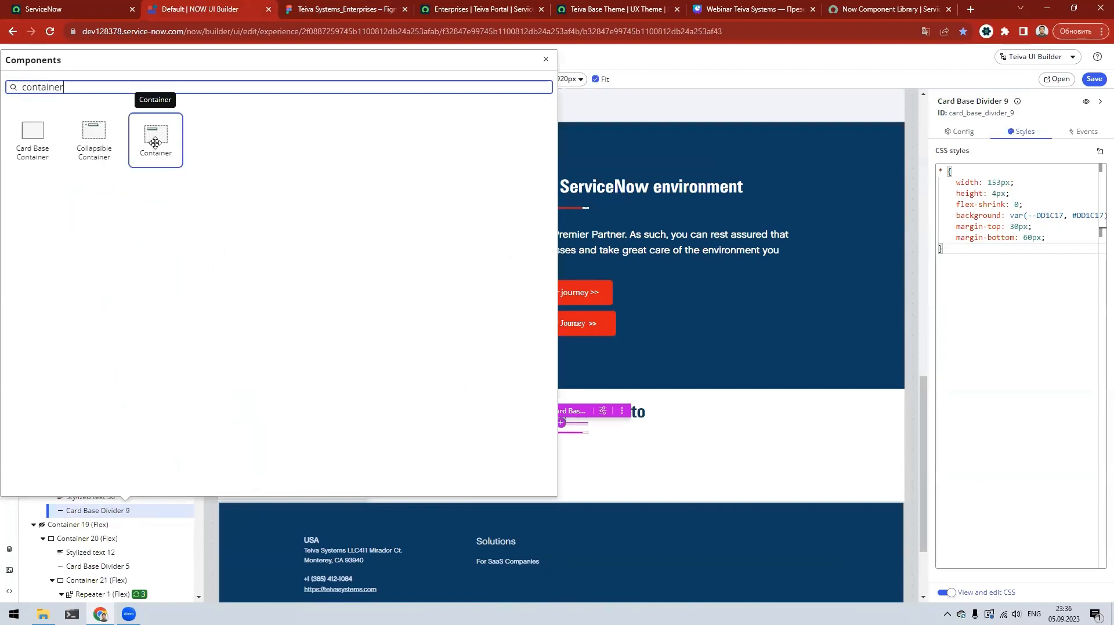
pyautogui.click(156, 150)
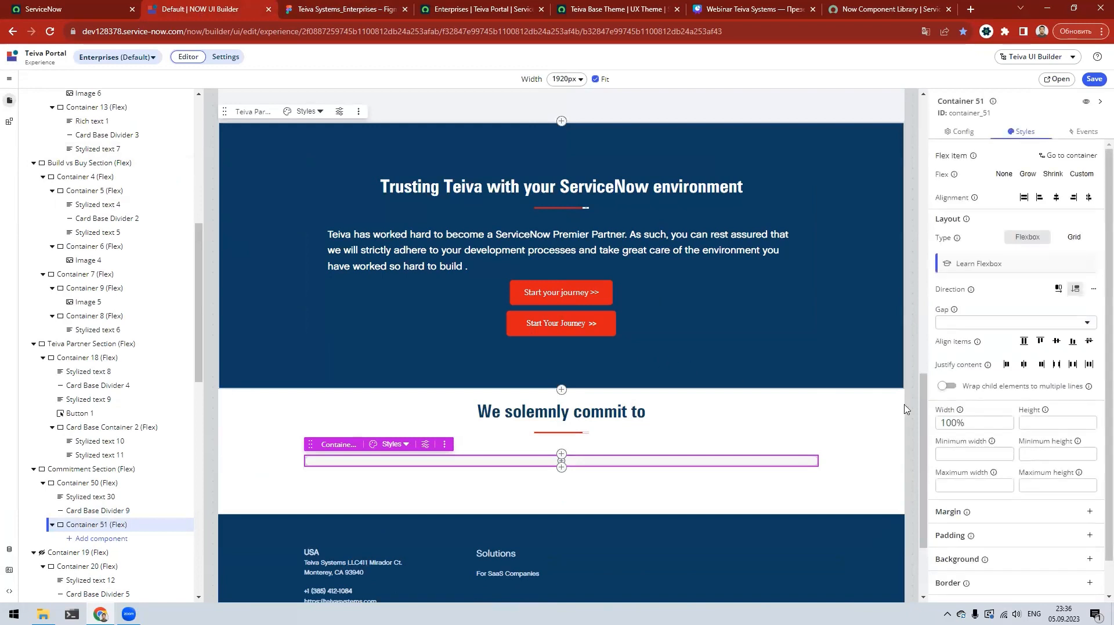
# Step: Set the new container's width to 1440px, align its items to center and lay them out in a row
pyautogui.doubleClick(997, 424)
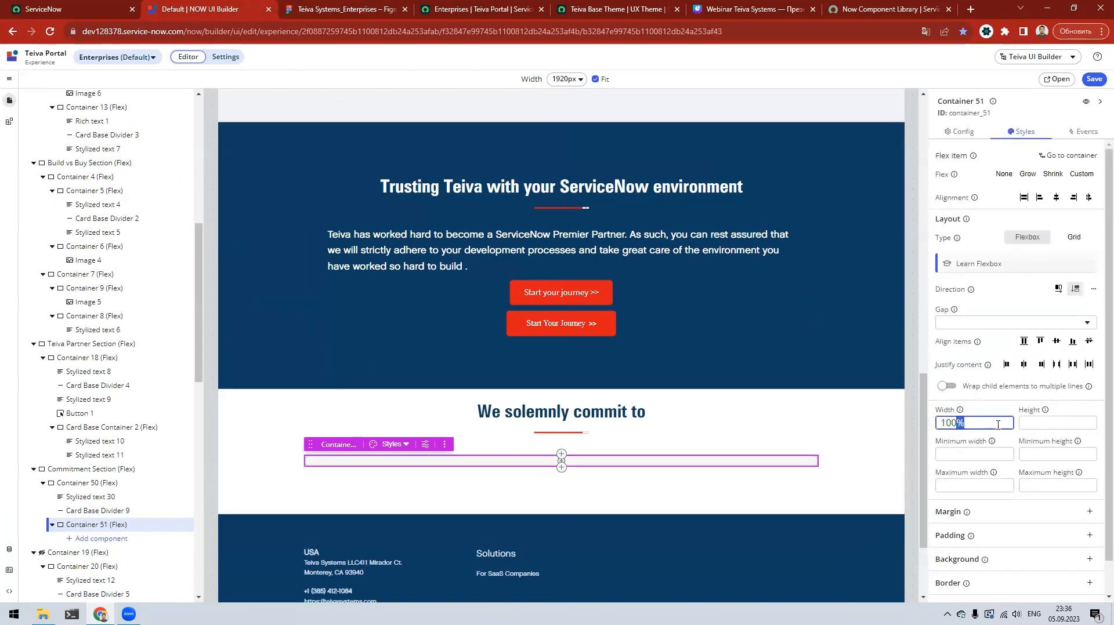
pyautogui.press('BackSpace')
pyautogui.press('BackSpace')
pyautogui.press('BackSpace')
pyautogui.click(1056, 341)
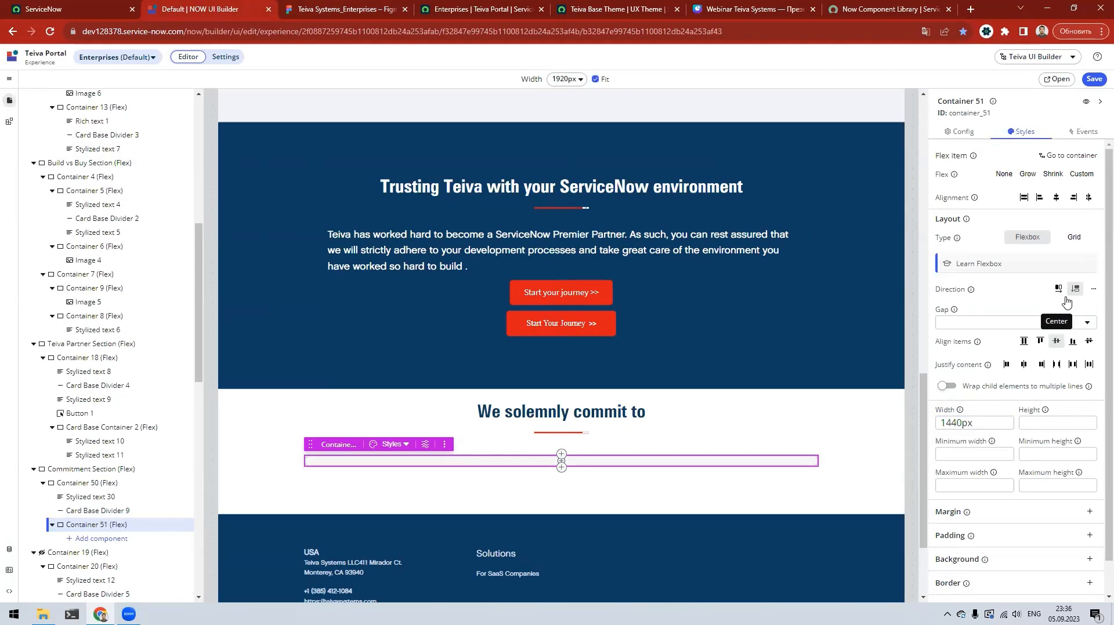
pyautogui.click(1059, 289)
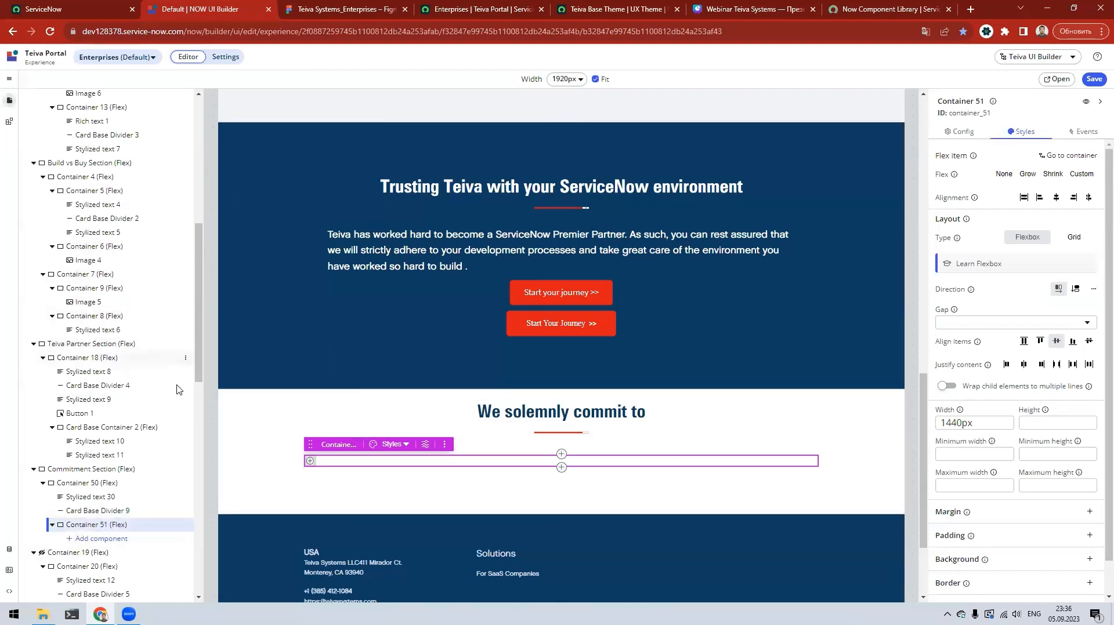
# Step: Inspect the size and spacing of the three commitment cards in Figma
pyautogui.hotkey('ctrl', 'Tab')
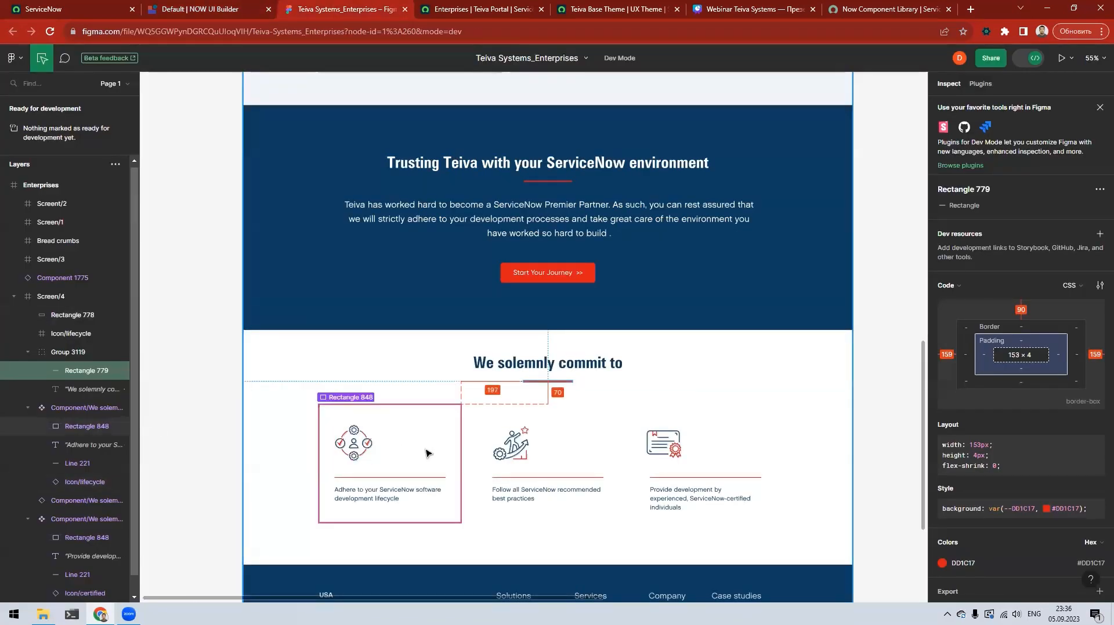
pyautogui.click(448, 459)
pyautogui.click(560, 453)
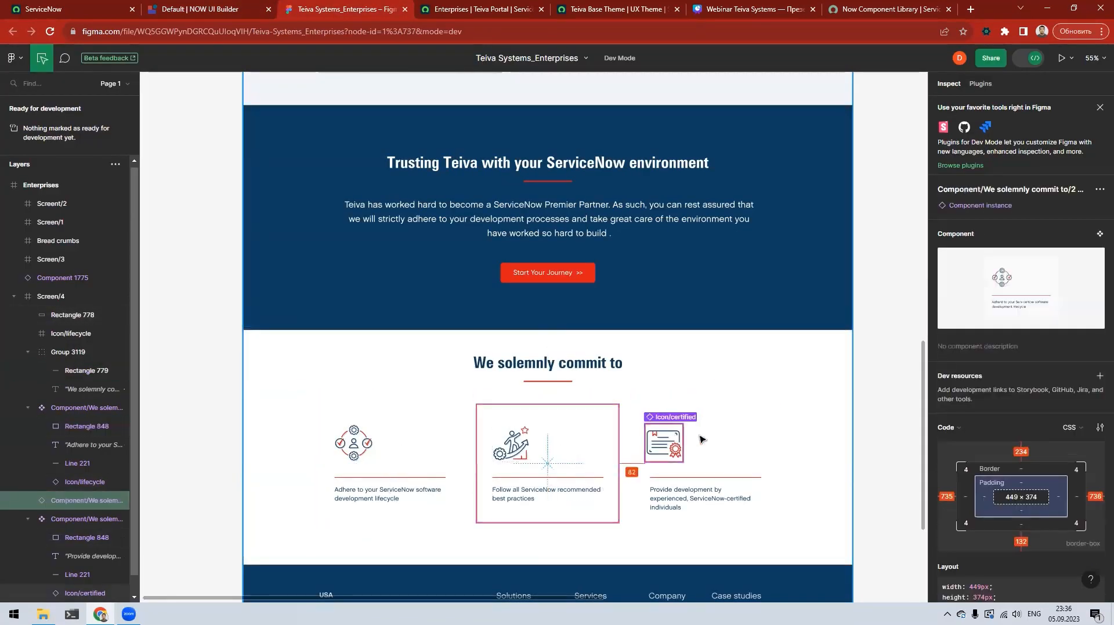
pyautogui.click(729, 438)
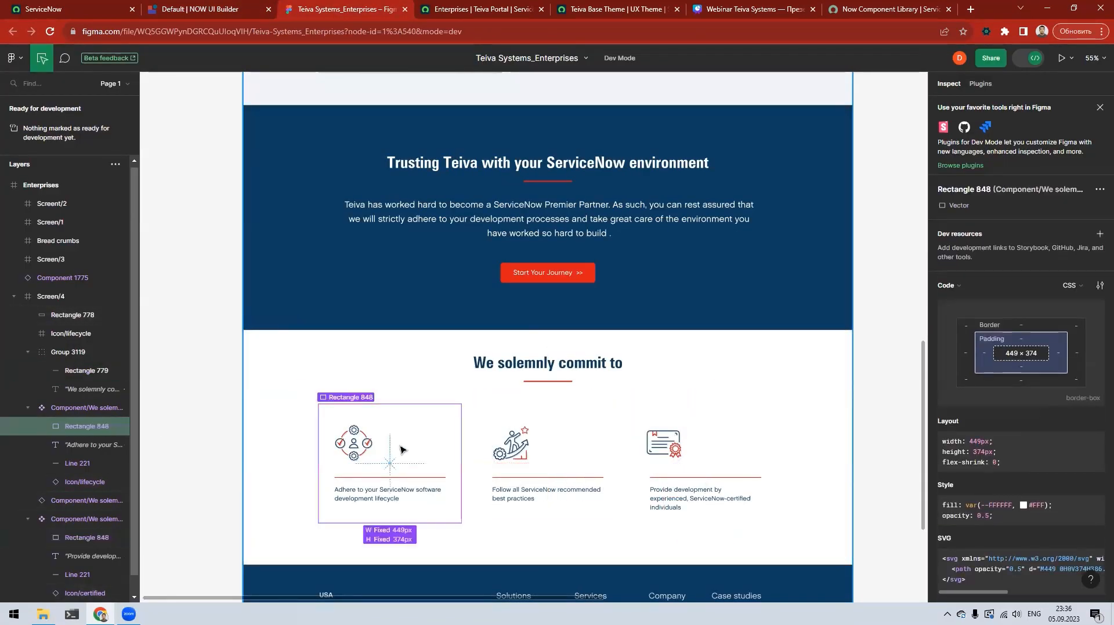
pyautogui.click(571, 451)
pyautogui.click(741, 436)
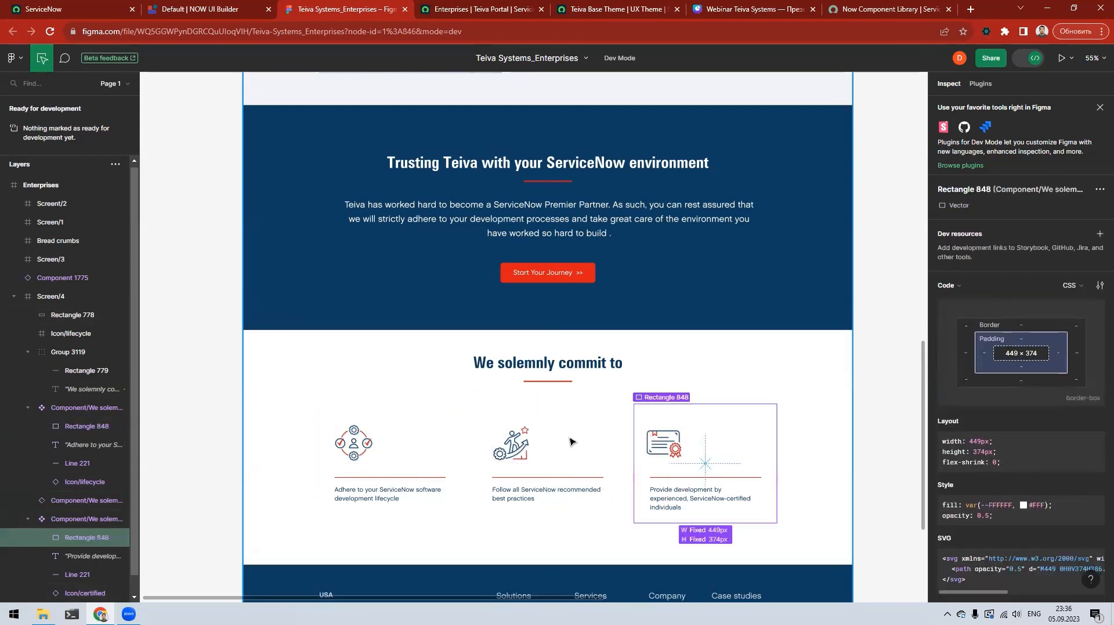
pyautogui.click(441, 444)
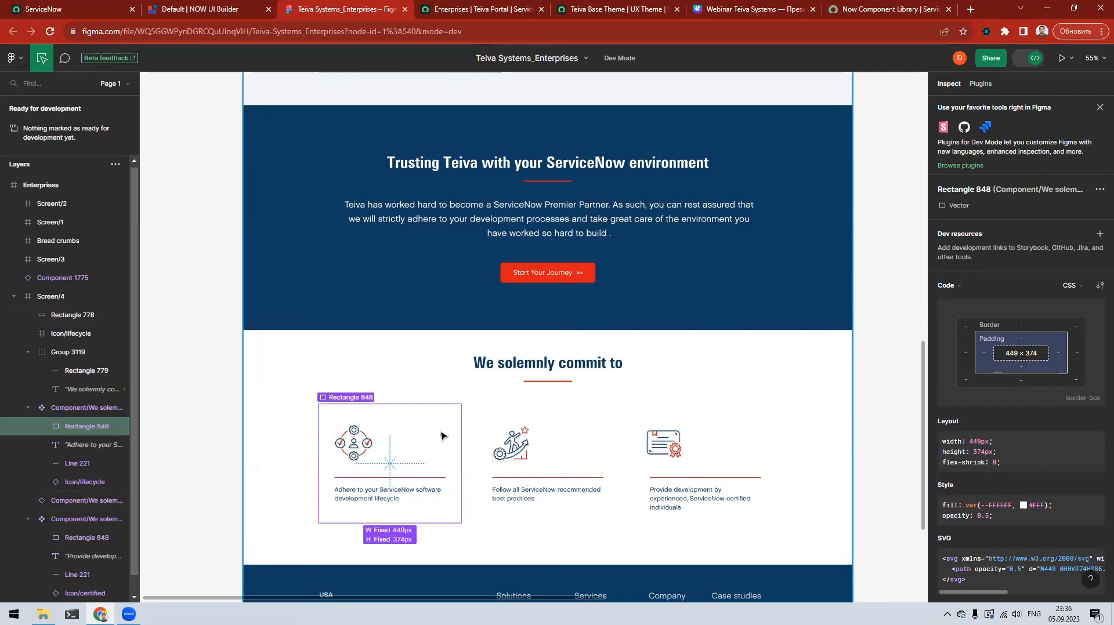
pyautogui.click(550, 436)
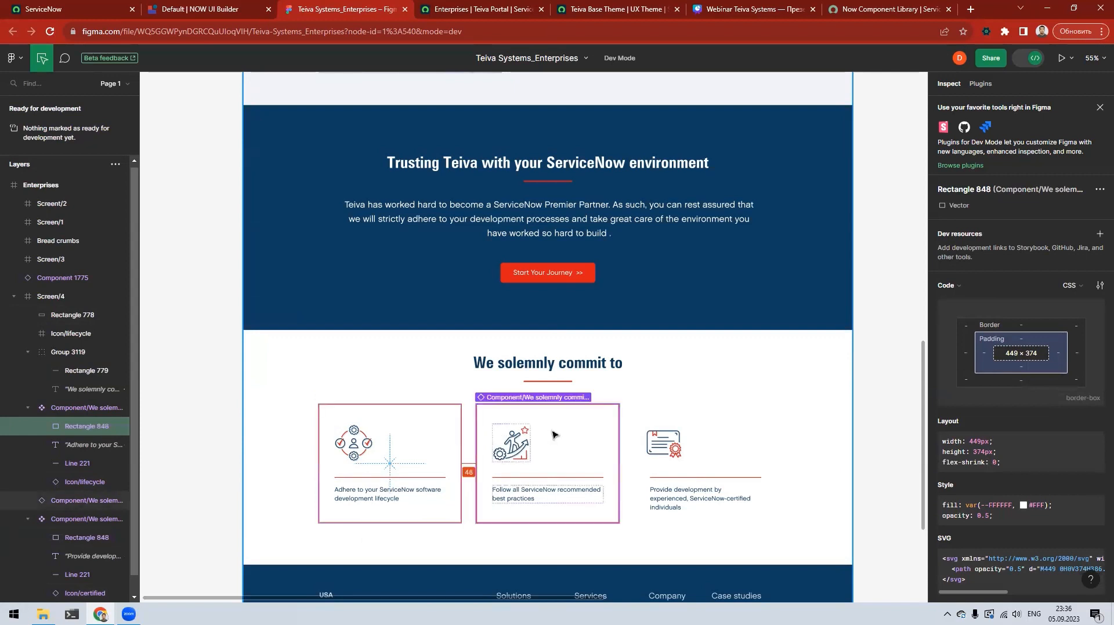
pyautogui.click(706, 437)
pyautogui.click(374, 450)
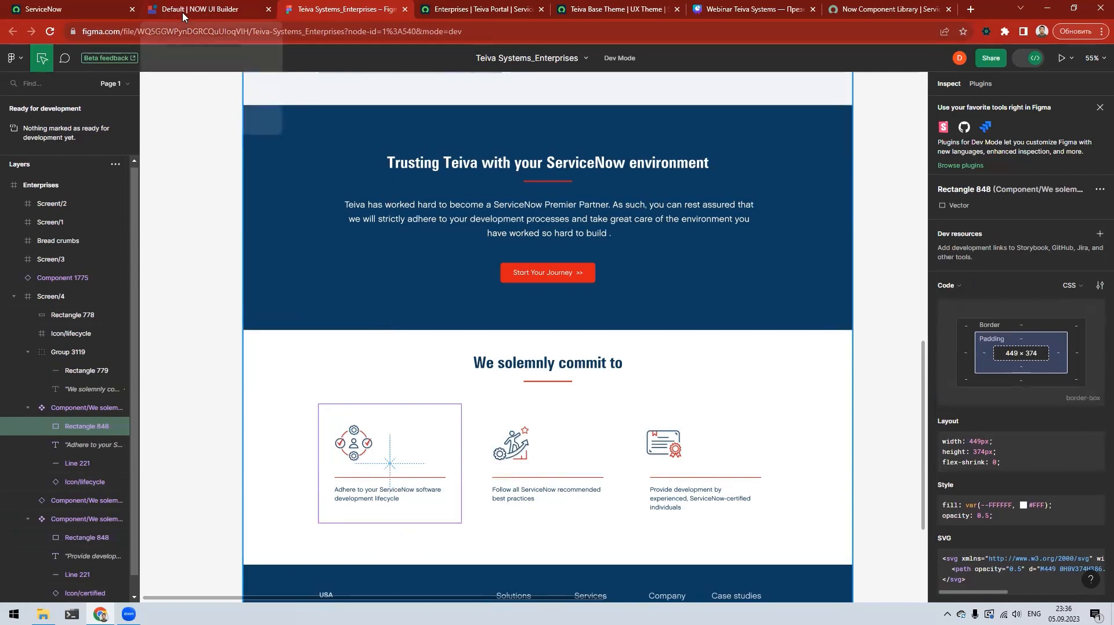
# Step: Switch back to UI Builder and add a Repeater inside Container 51 of the Commitment Section
pyautogui.moveTo(182, 16)
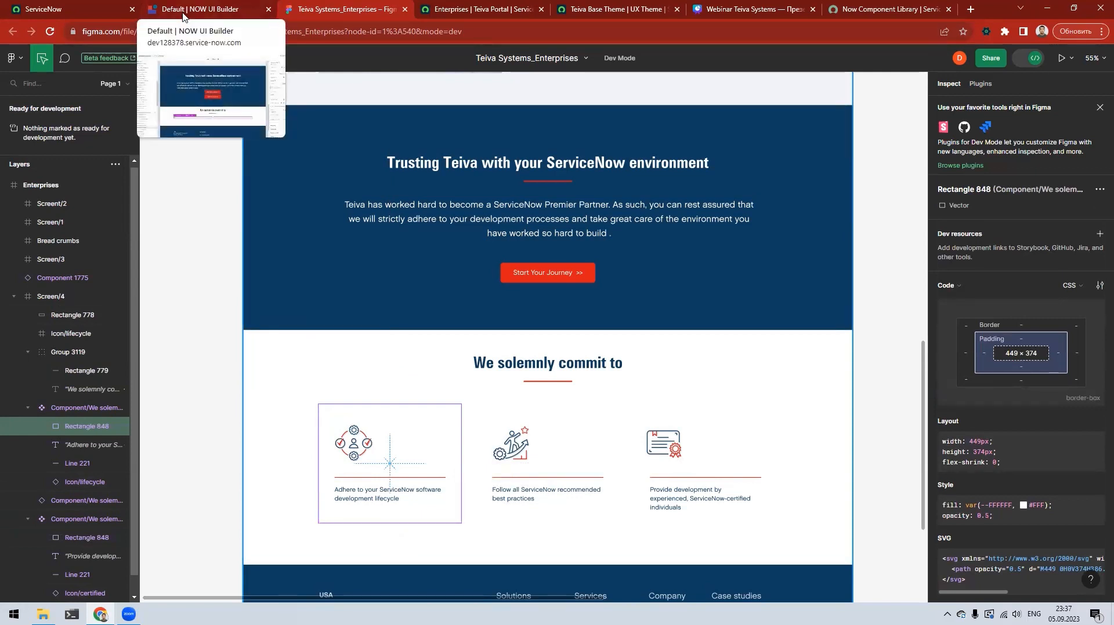
pyautogui.click(200, 10)
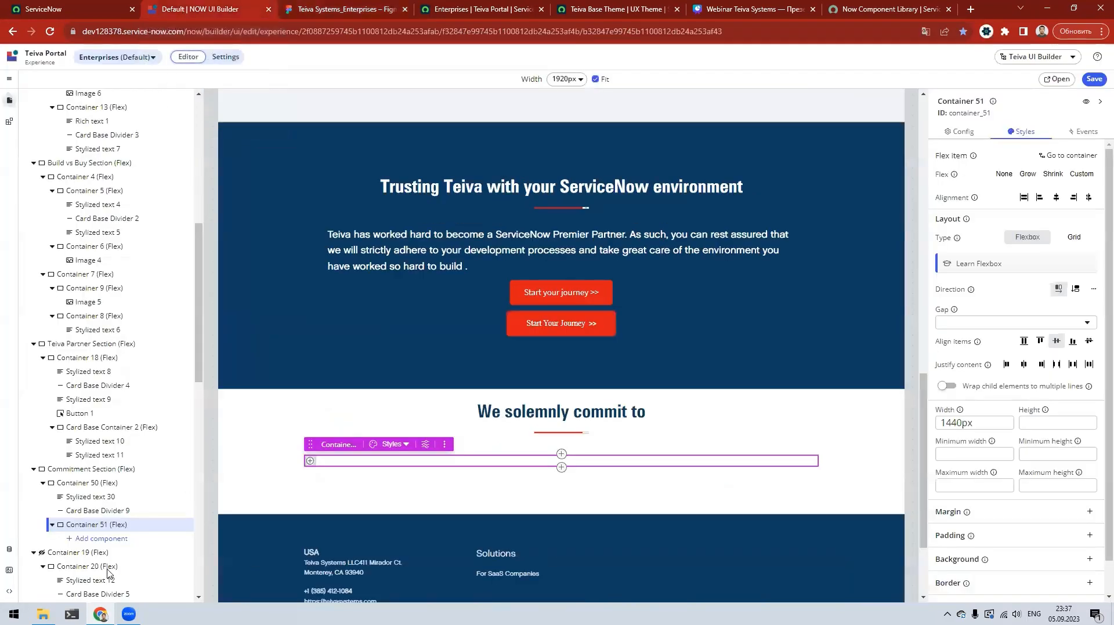
pyautogui.click(103, 541)
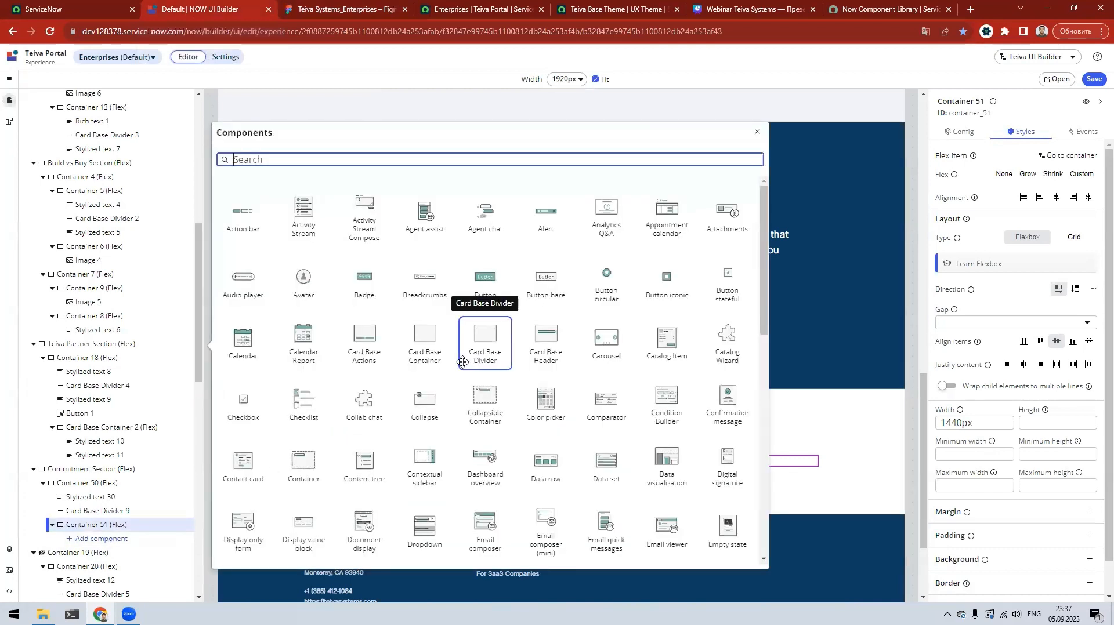
pyautogui.write('repeater')
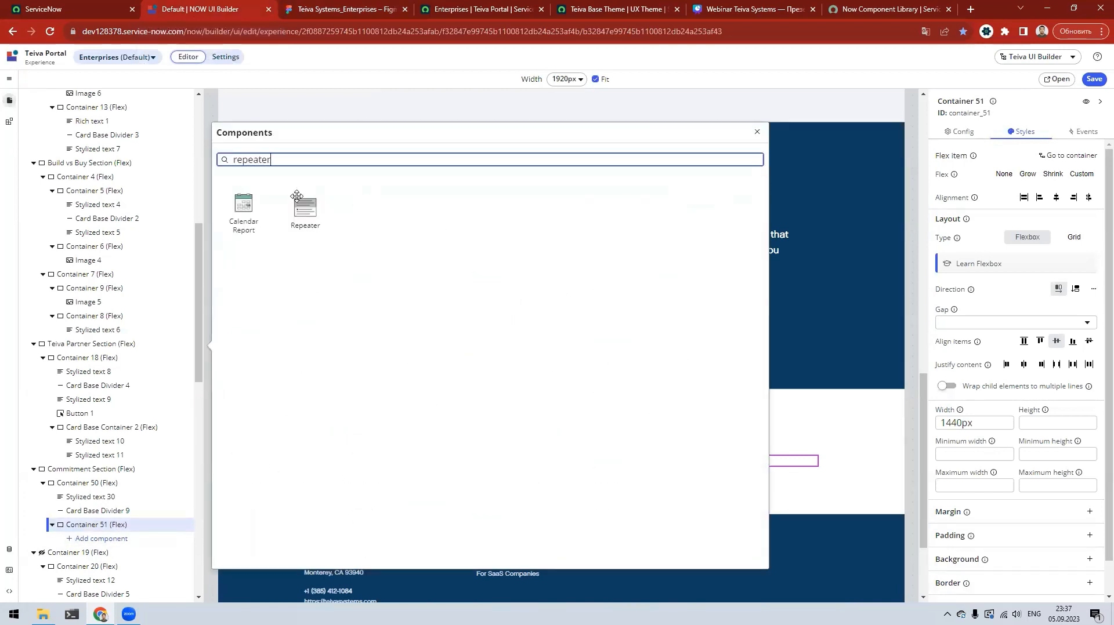
pyautogui.click(248, 214)
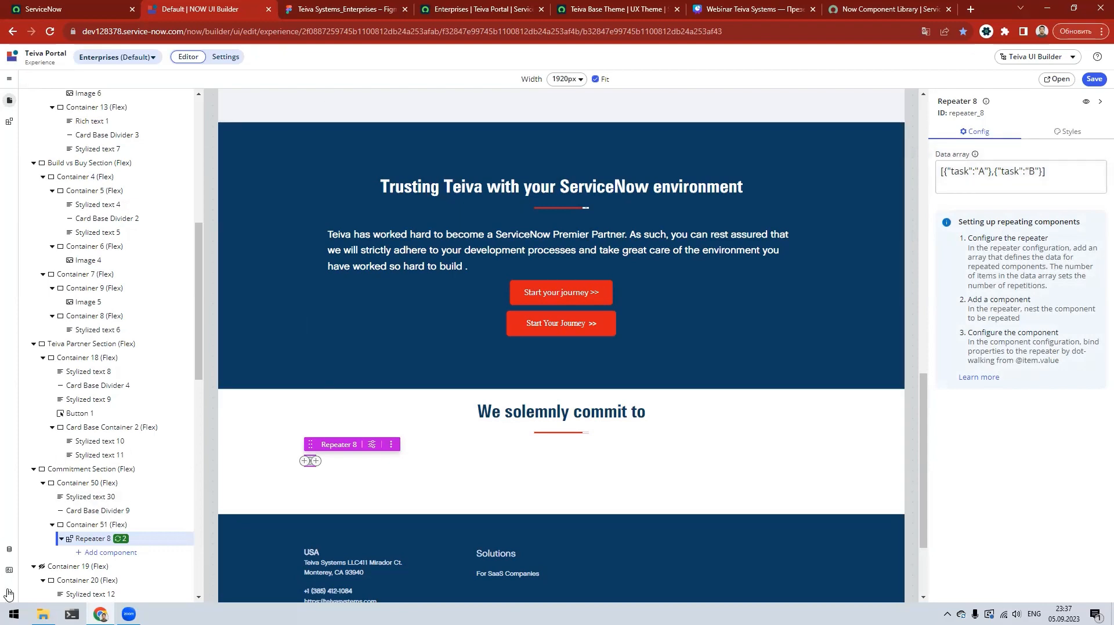
# Step: Examine the commitments client state parameter and the image and text entries of its JSON array
pyautogui.click(9, 572)
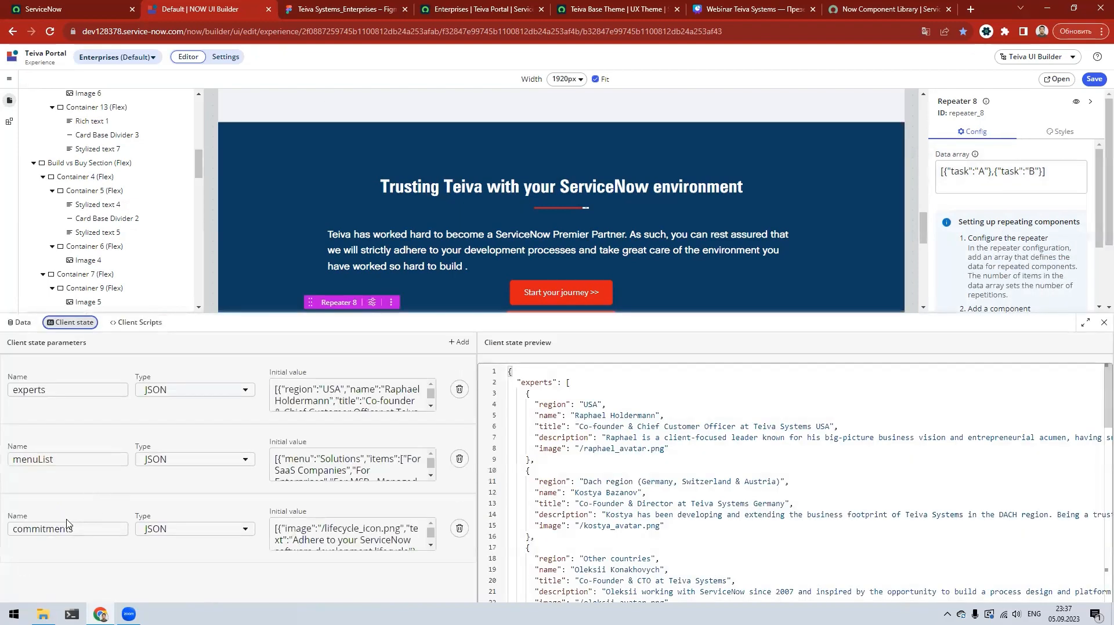
pyautogui.click(40, 533)
pyautogui.hotkey('ctrl', 'a')
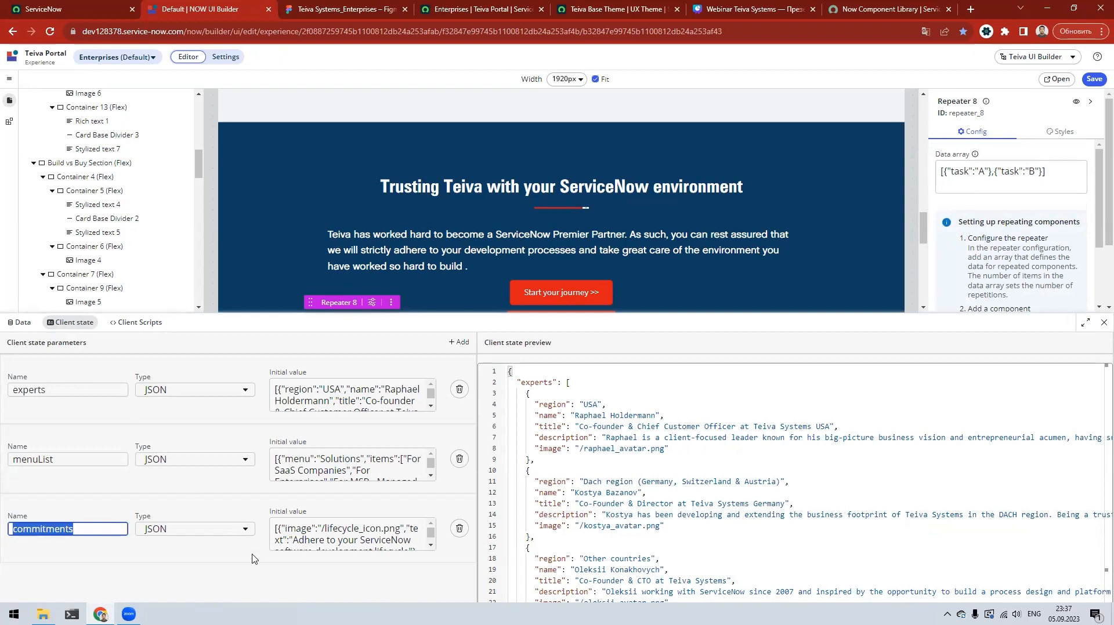
pyautogui.doubleClick(19, 528)
pyautogui.click(31, 530)
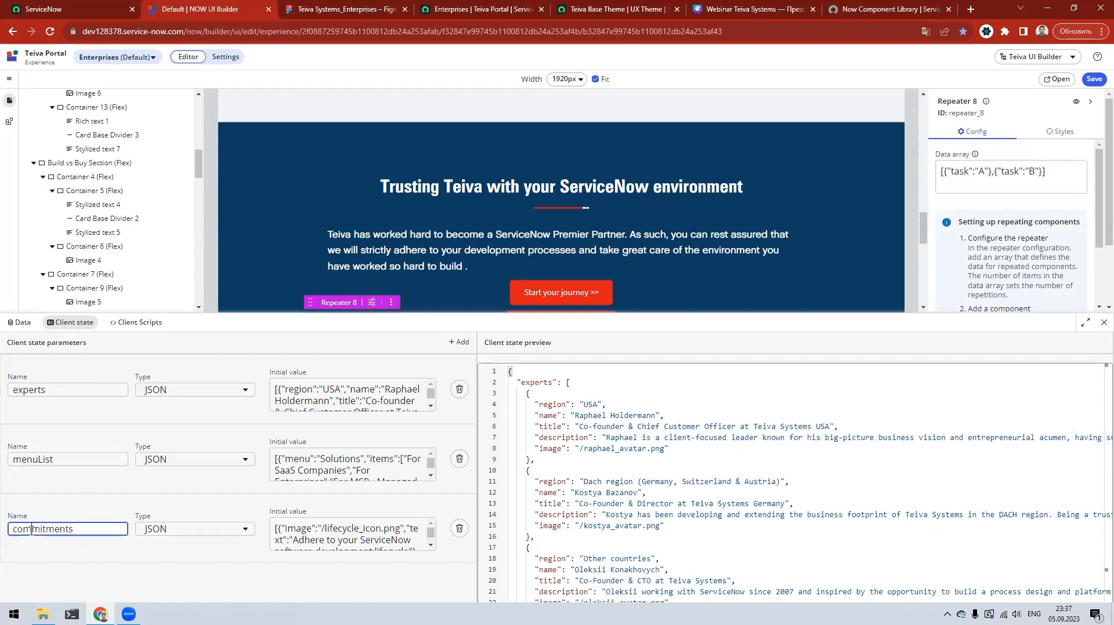
pyautogui.doubleClick(31, 531)
pyautogui.scroll(-15, 891, 456)
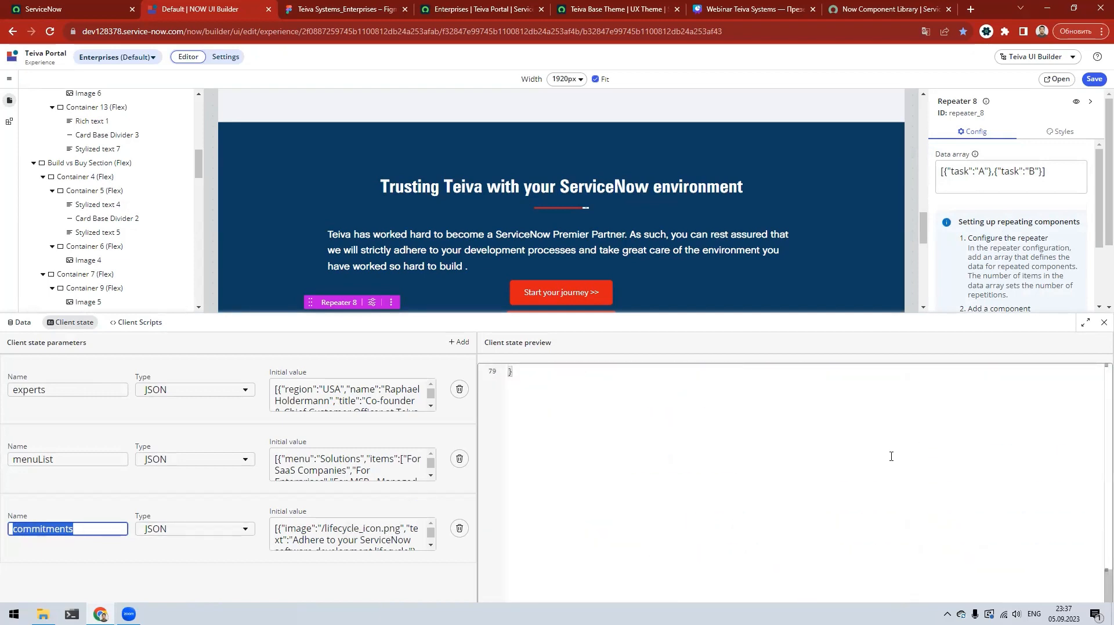
pyautogui.scroll(4, 891, 456)
pyautogui.click(542, 459)
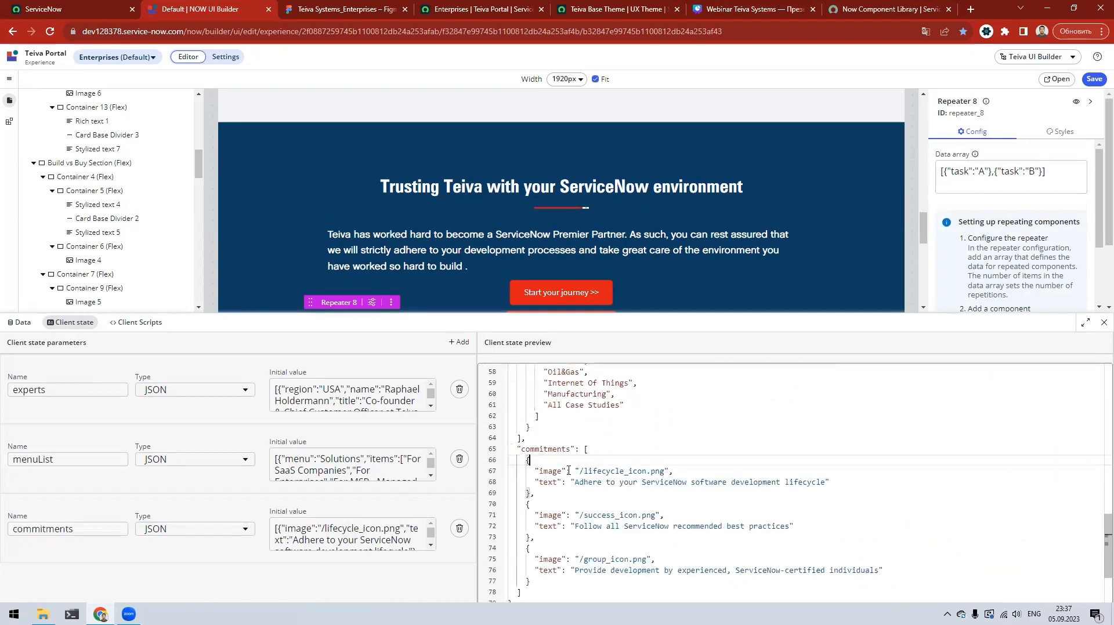
pyautogui.click(584, 471)
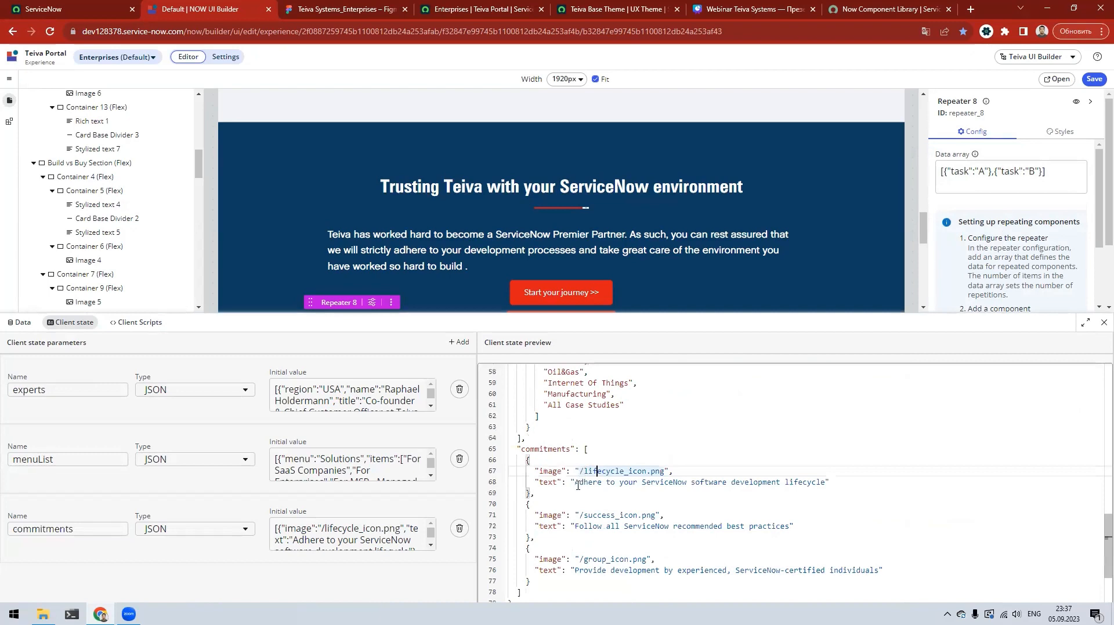
pyautogui.moveTo(577, 485); pyautogui.dragTo(733, 483)
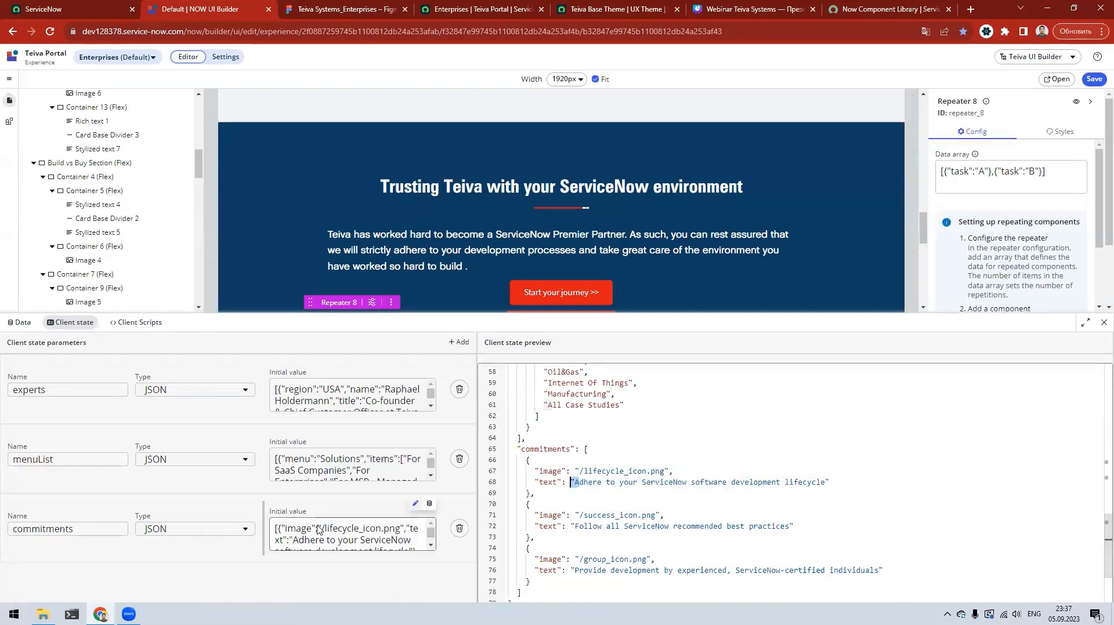
pyautogui.click(1100, 324)
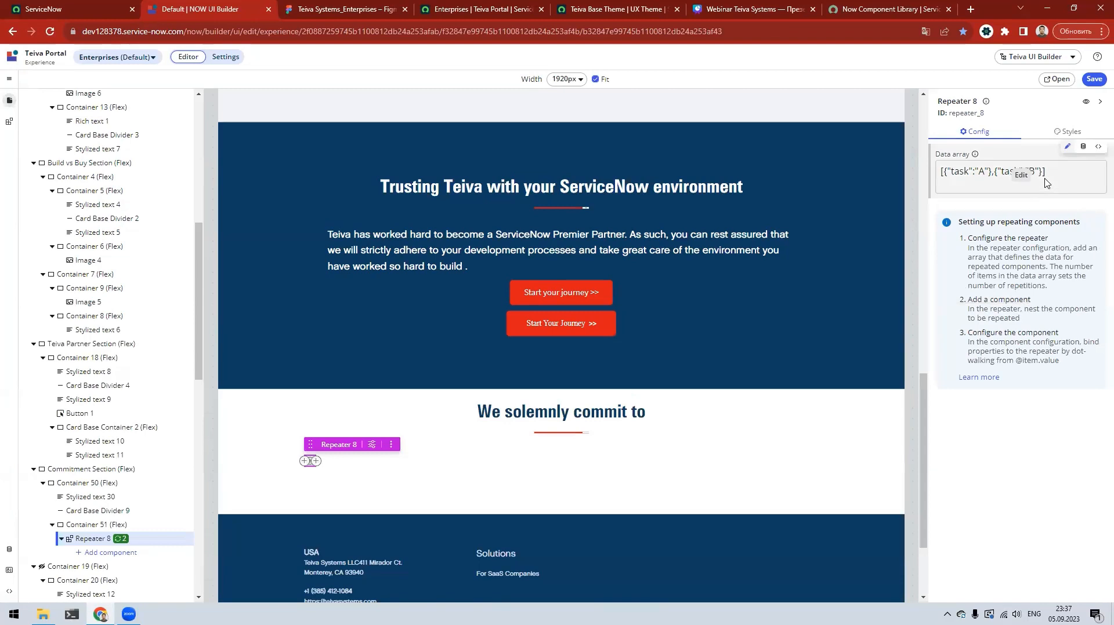
pyautogui.click(1097, 147)
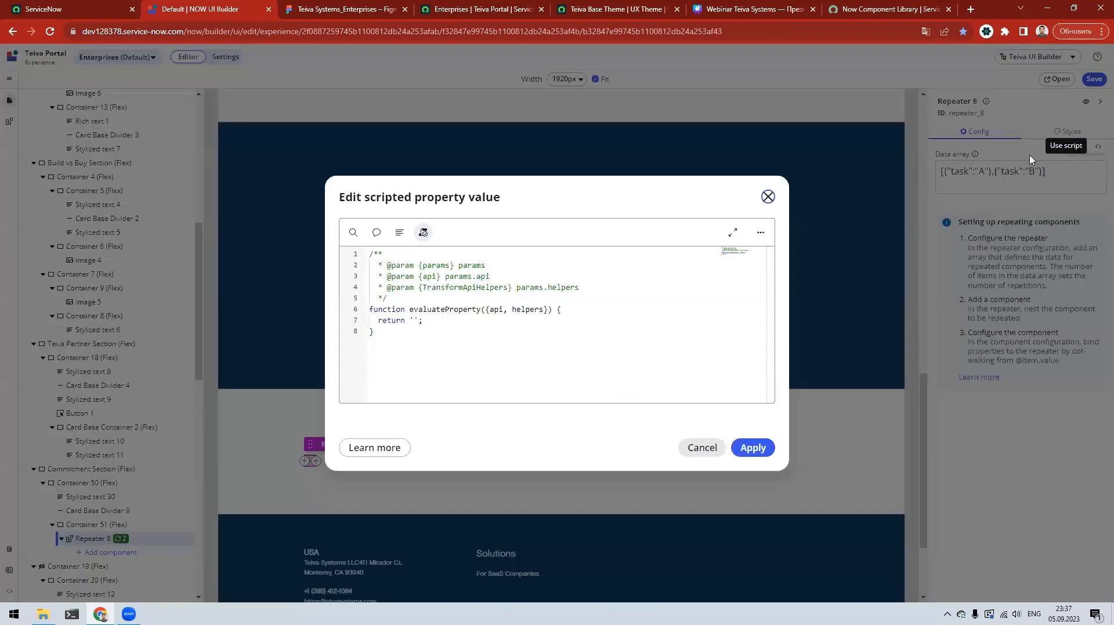
pyautogui.click(771, 197)
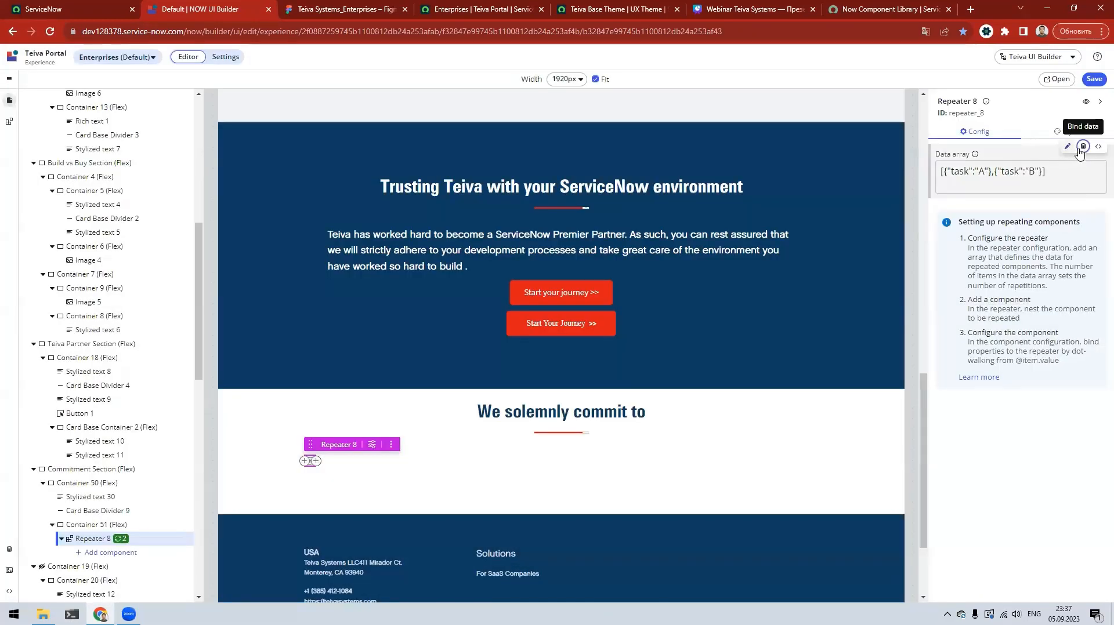
pyautogui.click(1083, 146)
pyautogui.click(988, 173)
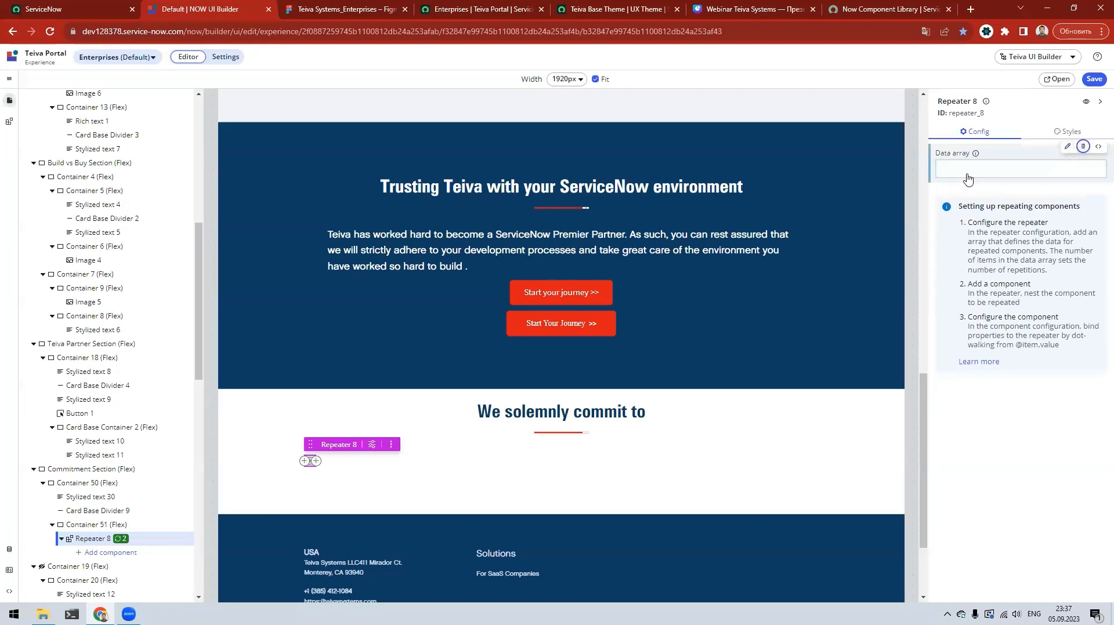
pyautogui.write('@')
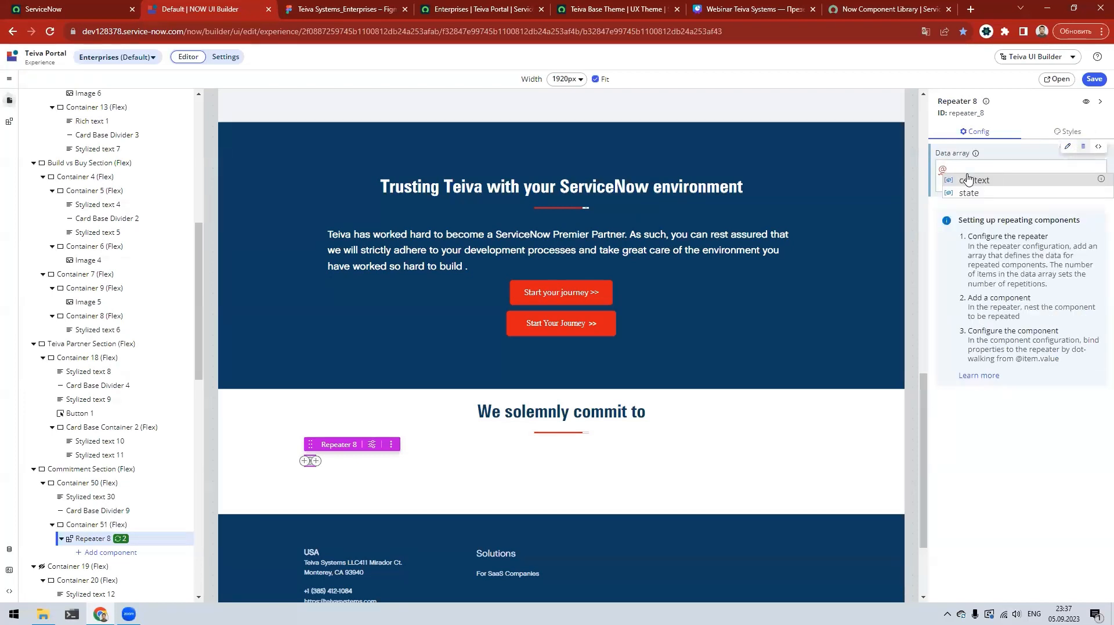
pyautogui.write('state.')
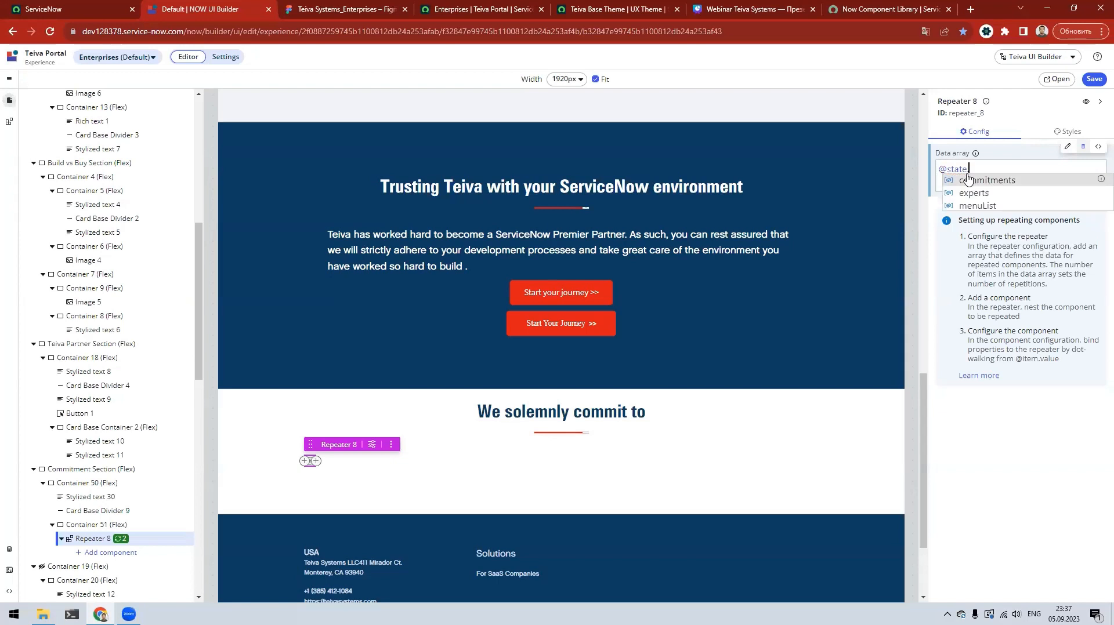
pyautogui.click(968, 178)
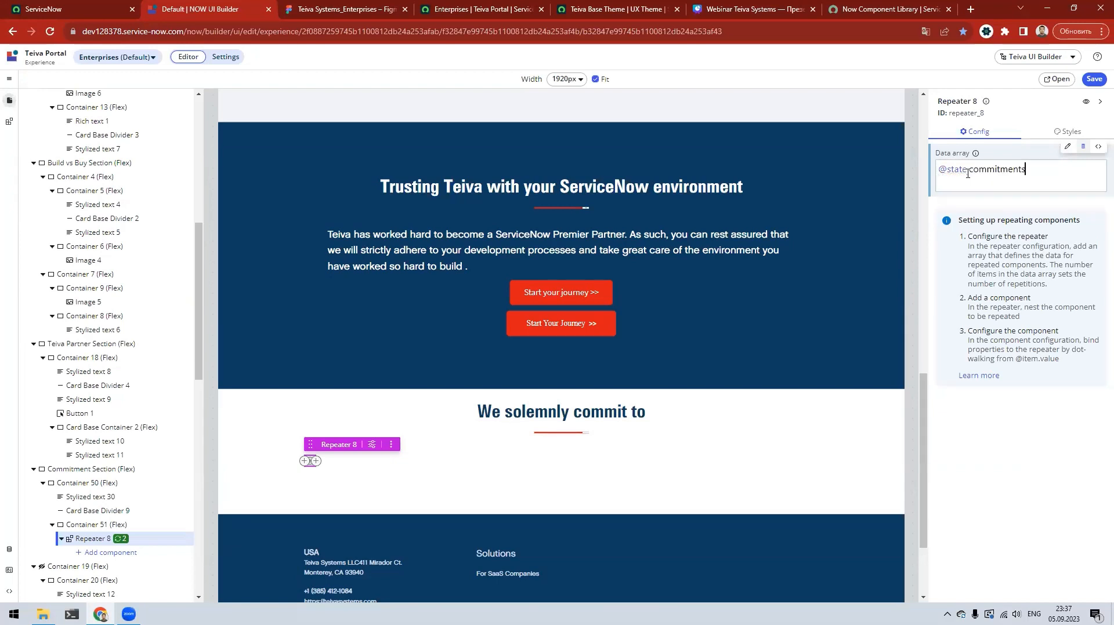
pyautogui.click(991, 461)
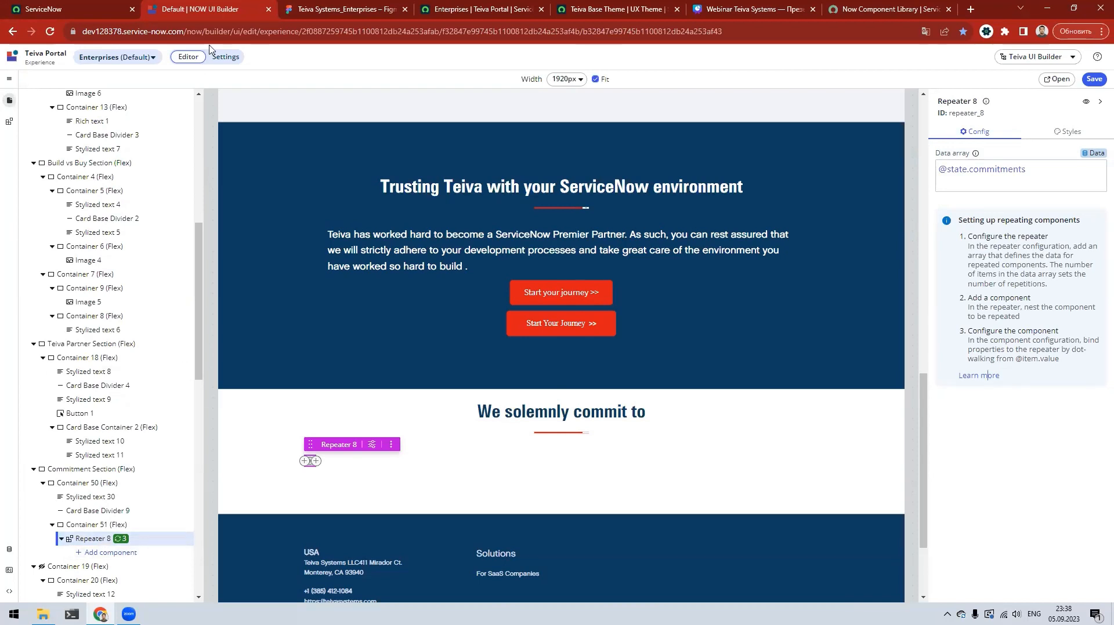
# Step: Add a Container inside the repeater as the wrapper for each commitment card
pyautogui.click(128, 556)
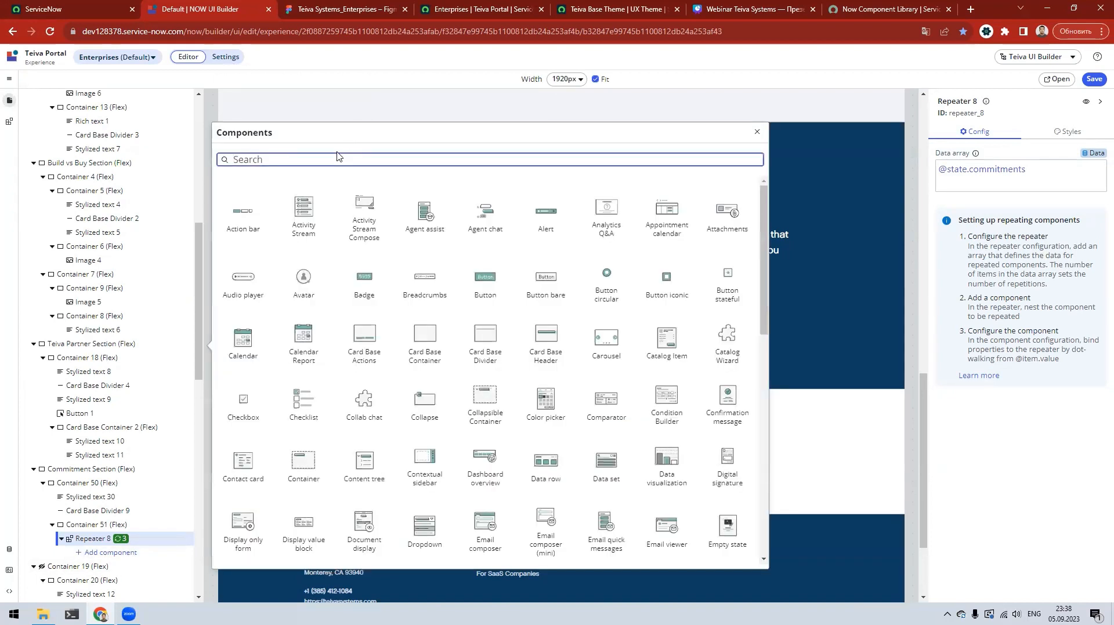
pyautogui.write('container')
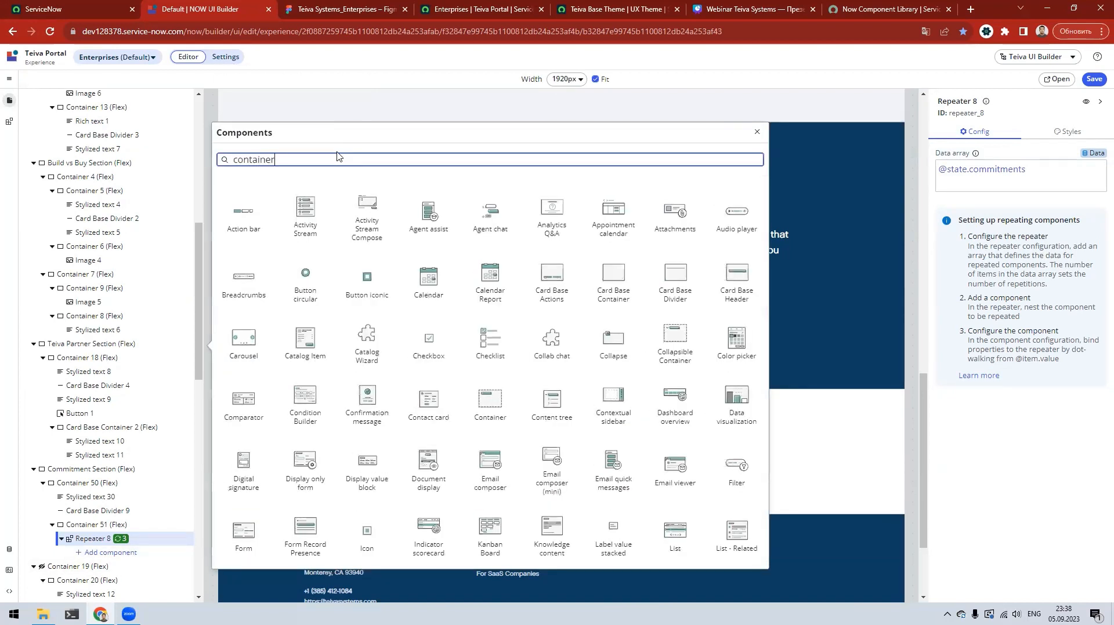
pyautogui.click(365, 219)
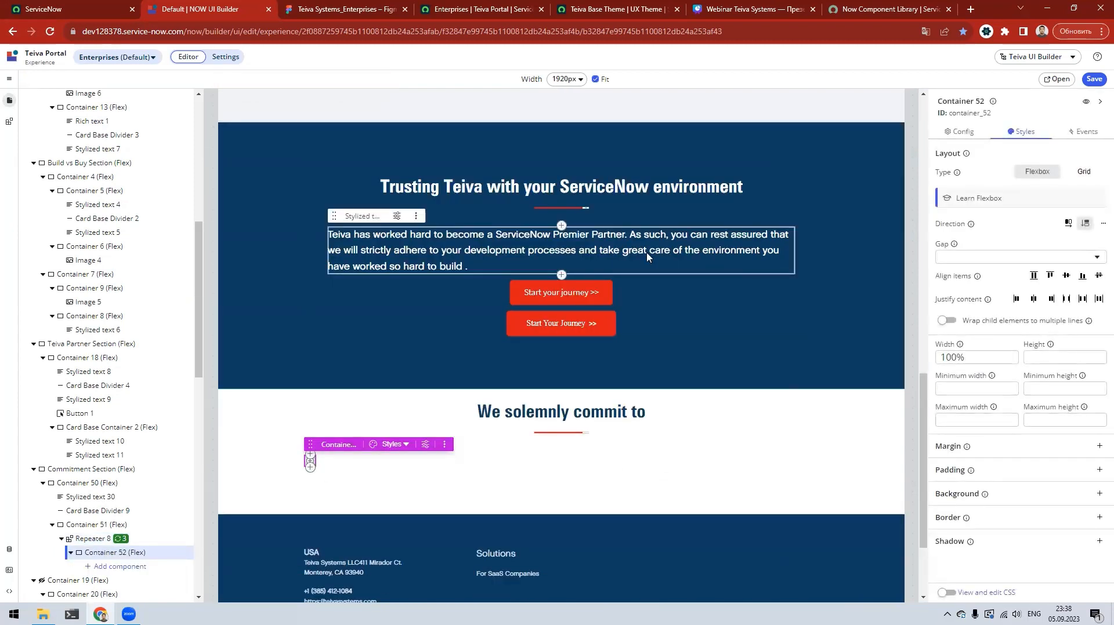
# Step: In Figma, inspect the inner spacing of the first commitment card around its icon, red line and text
pyautogui.hotkey('ctrl', 'Tab')
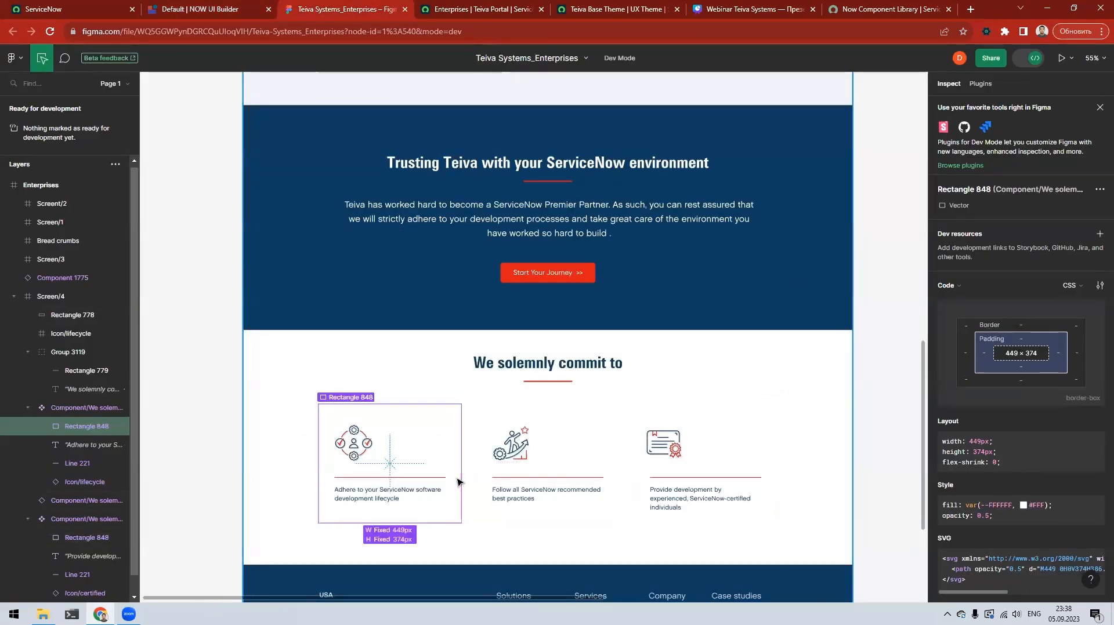
pyautogui.click(355, 453)
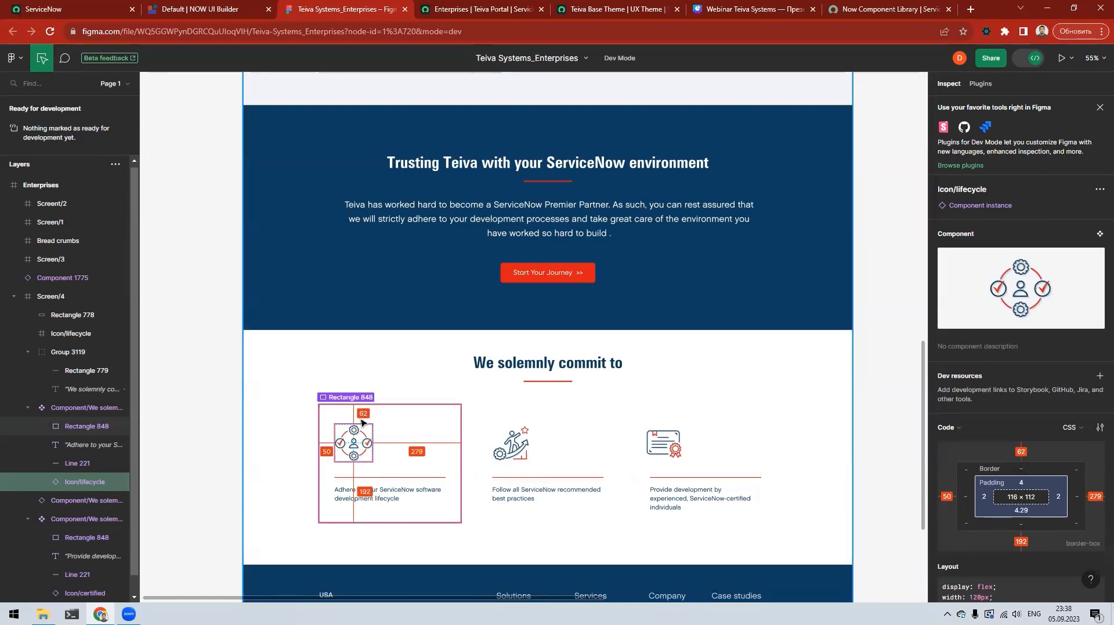
pyautogui.click(336, 449)
pyautogui.click(326, 454)
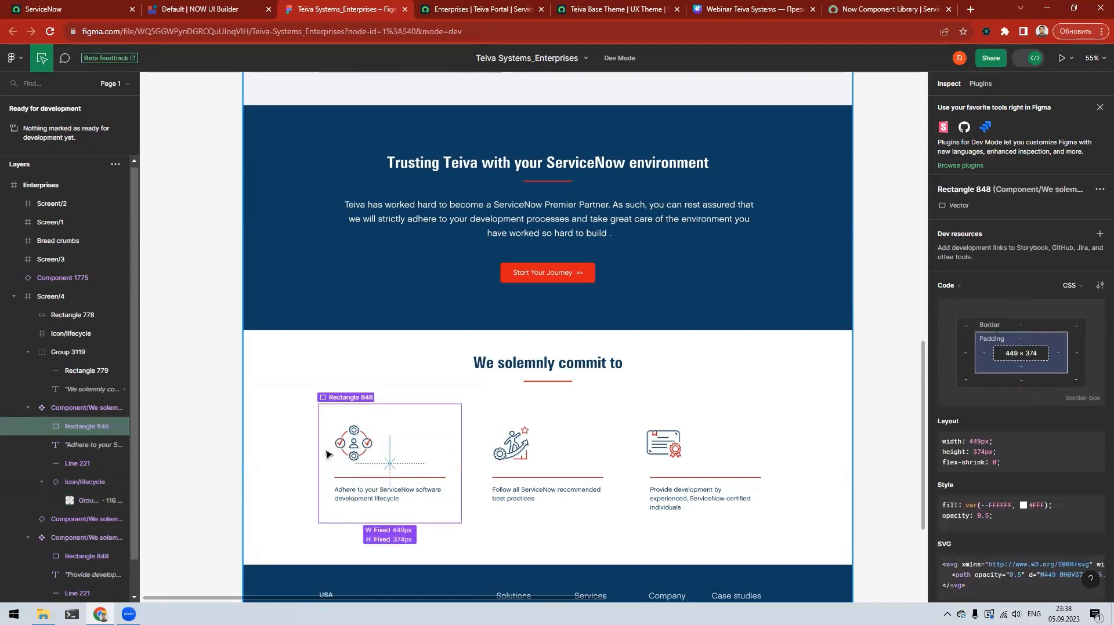
pyautogui.click(442, 478)
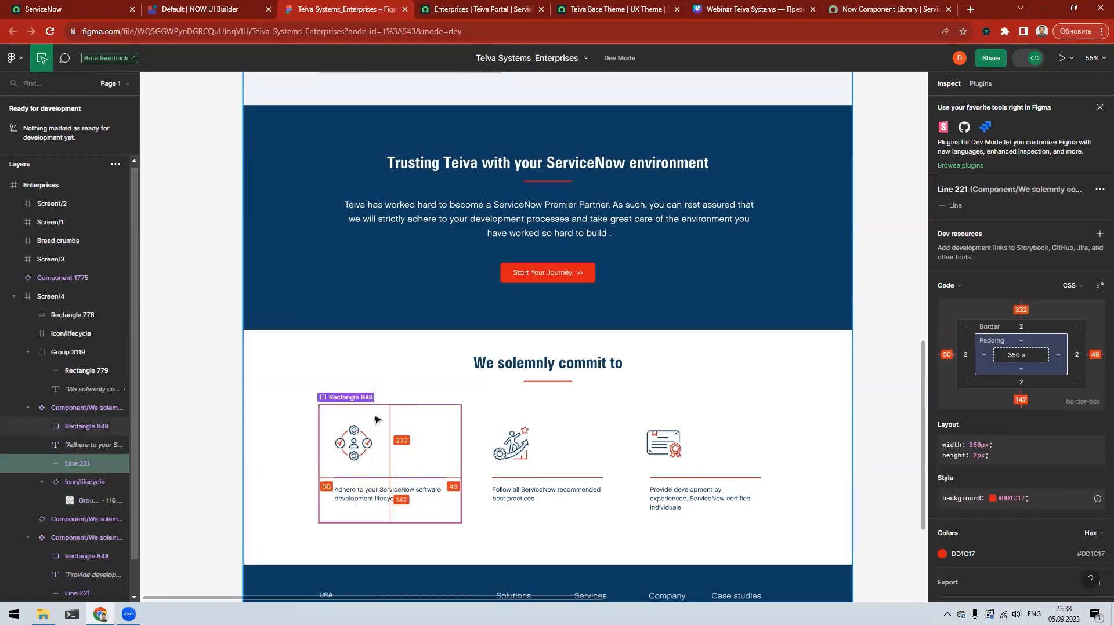
pyautogui.click(362, 441)
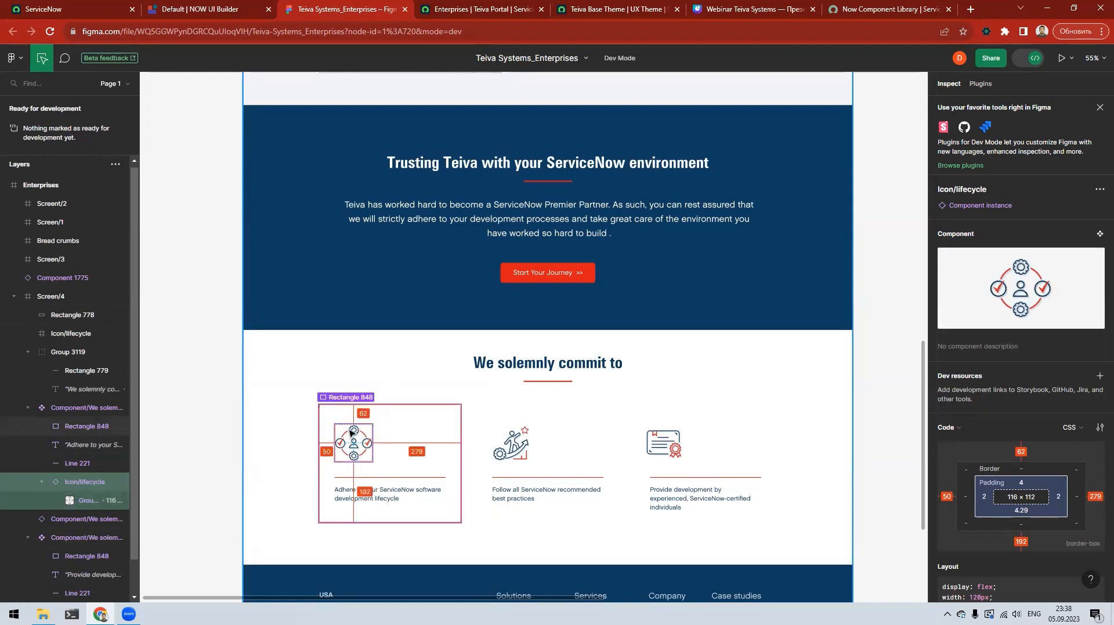
pyautogui.click(348, 493)
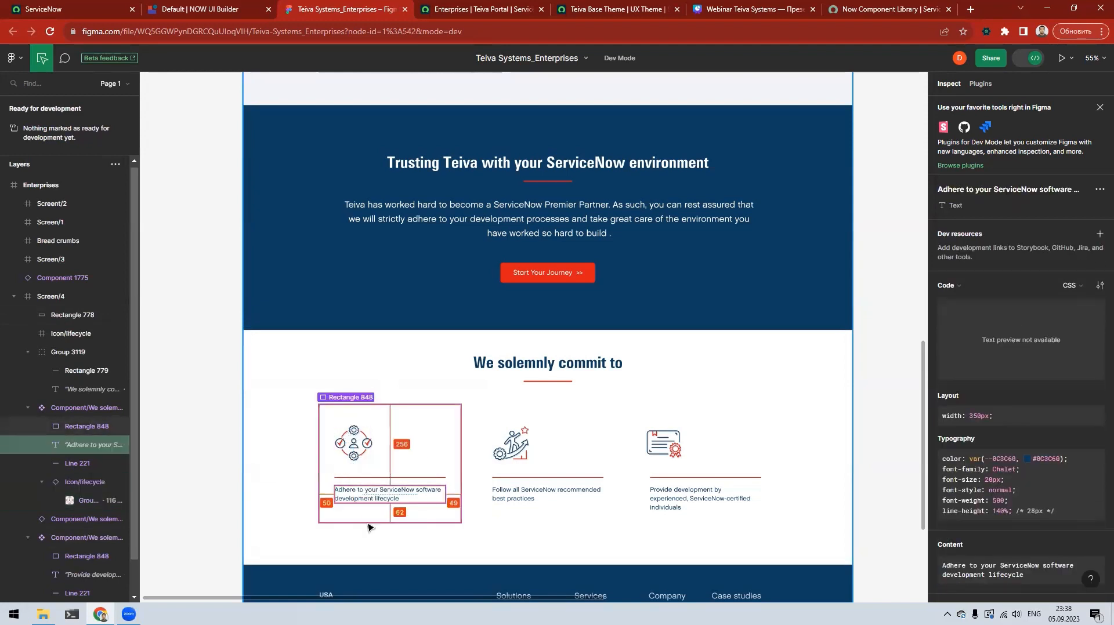
pyautogui.click(331, 496)
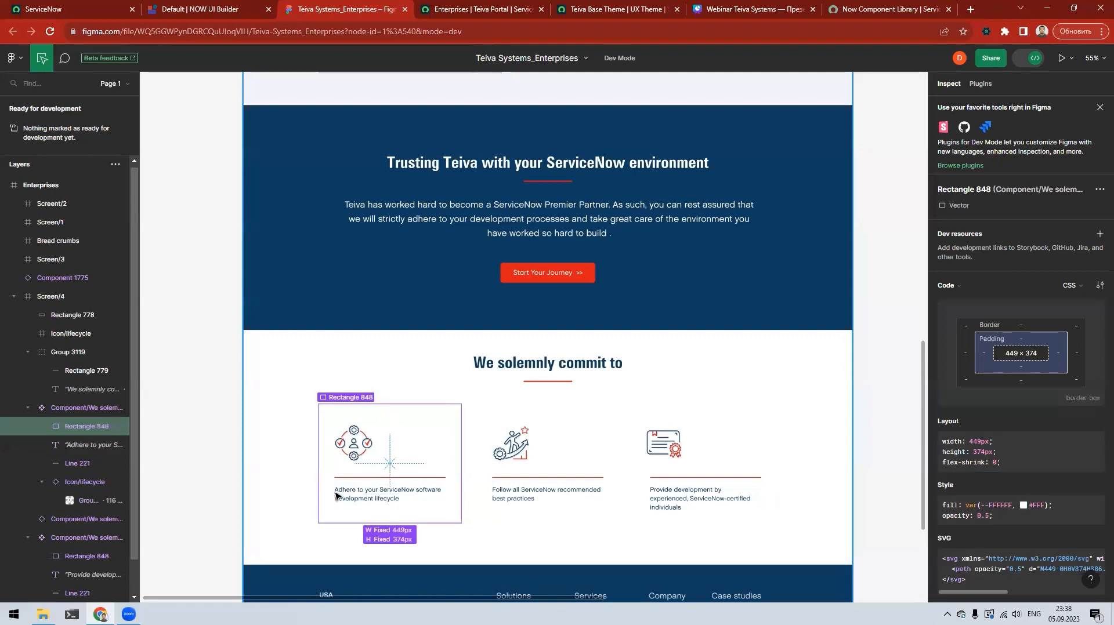
# Step: Measure the gap between neighbouring commitment cards and recheck the first card's size
pyautogui.click(483, 479)
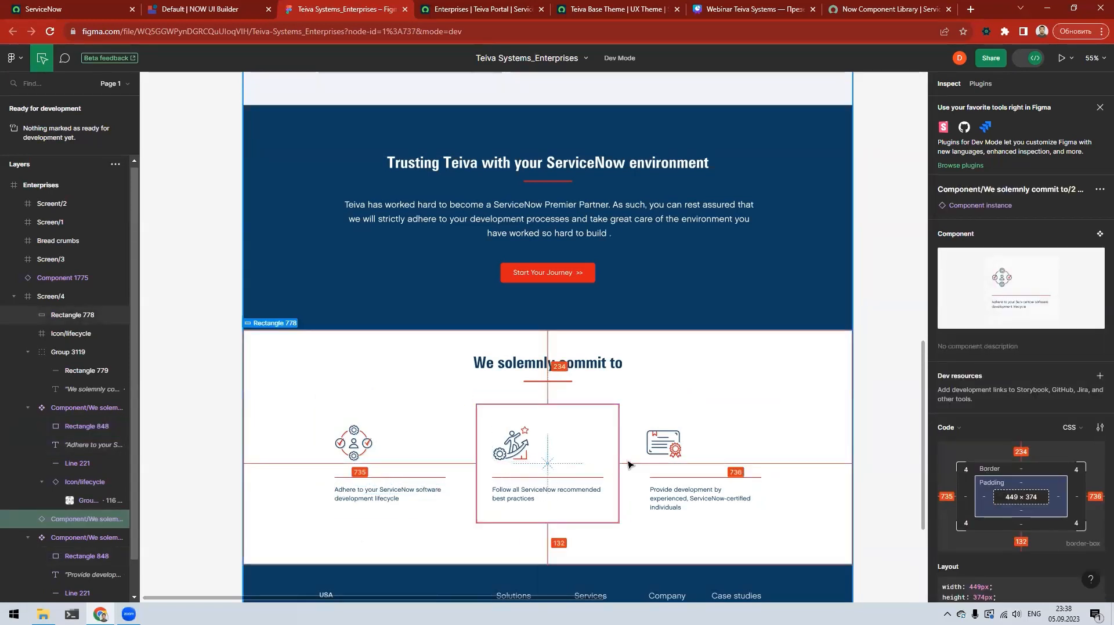
pyautogui.click(627, 458)
pyautogui.click(583, 468)
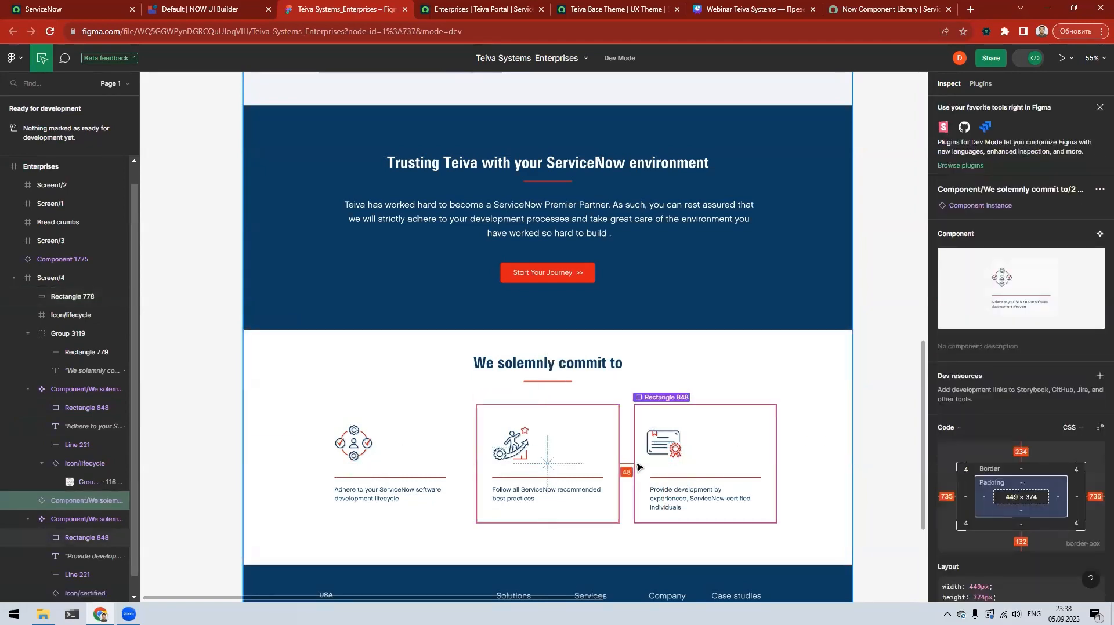
pyautogui.click(637, 467)
pyautogui.click(450, 466)
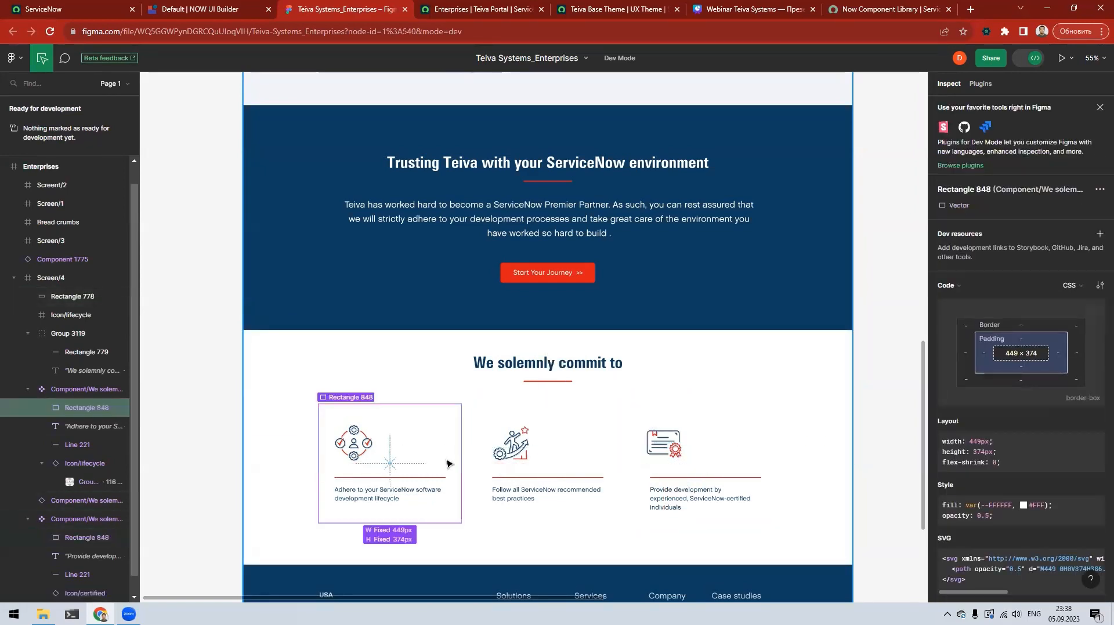
# Step: Back in UI Builder, set a custom gap of 48px on Container 51, which holds the commitments repeater
pyautogui.click(198, 10)
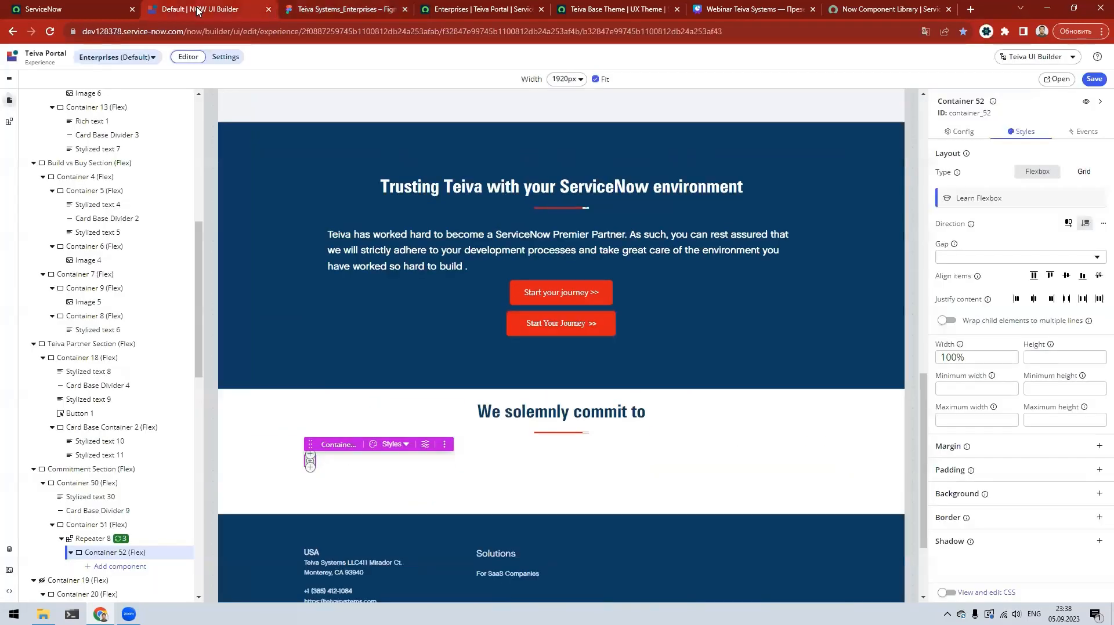
pyautogui.click(72, 528)
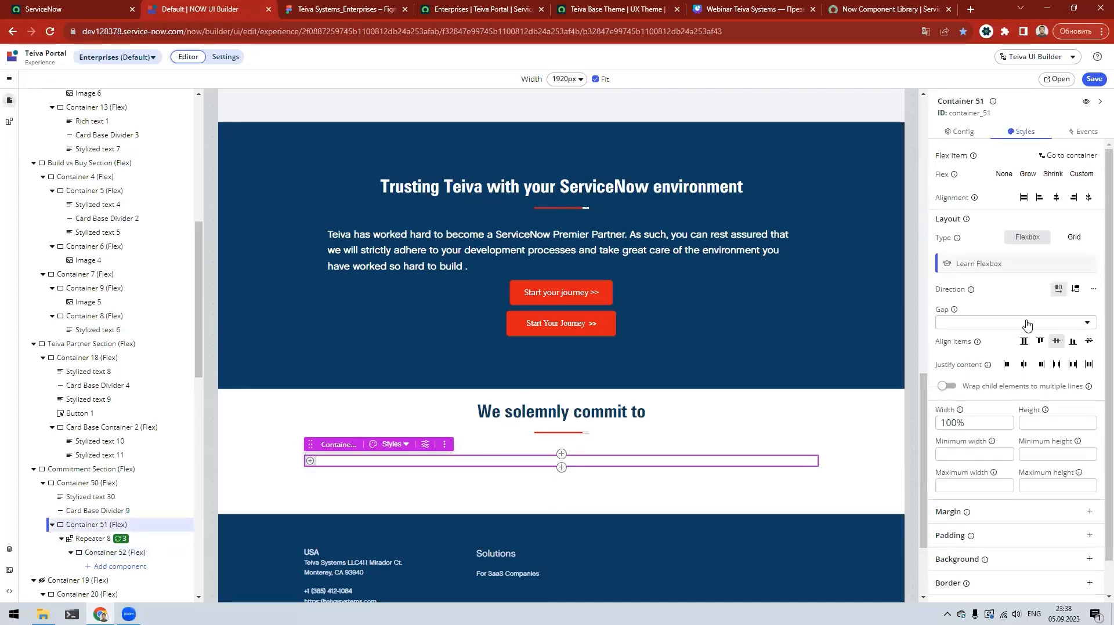
pyautogui.click(1086, 305)
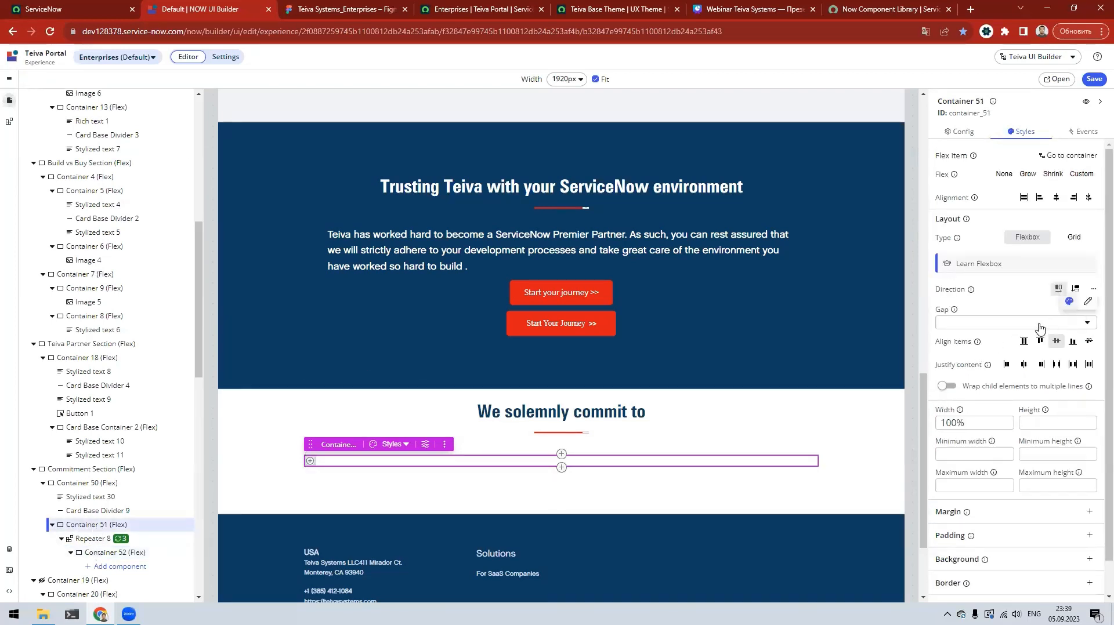
pyautogui.click(1002, 323)
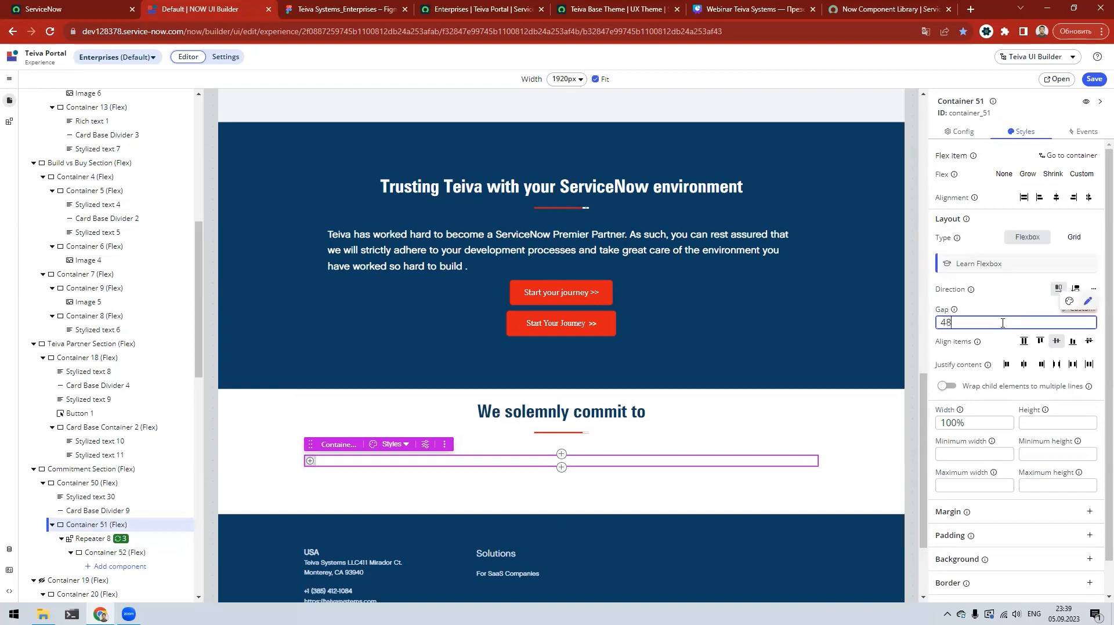
pyautogui.click(933, 324)
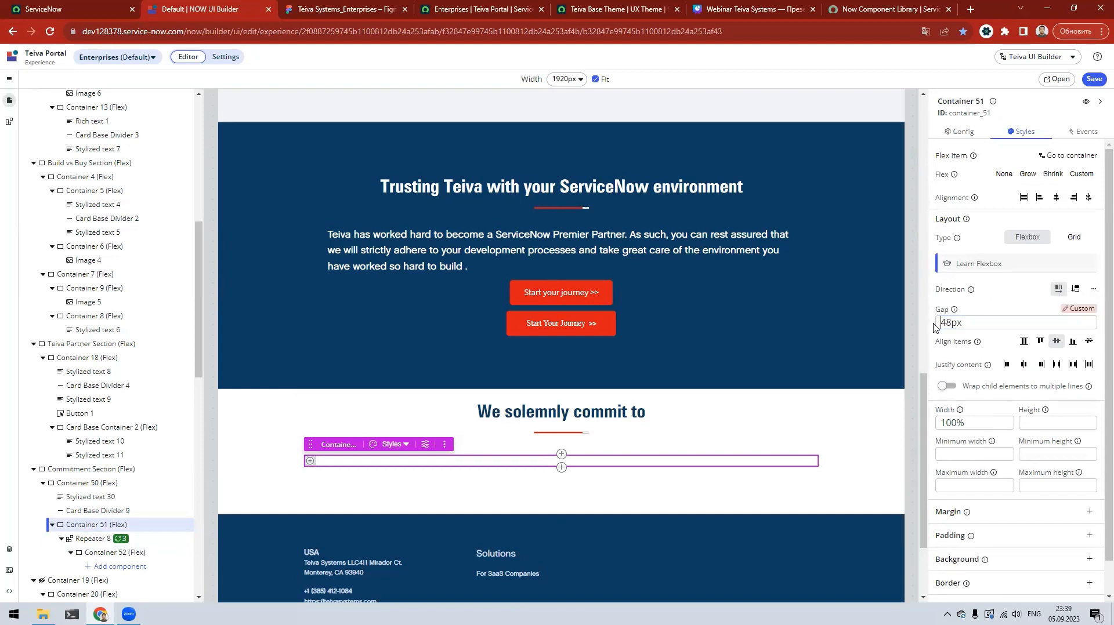
# Step: Give the card wrapper Container 52 inside the repeater a custom padding of 62px 50px
pyautogui.click(113, 556)
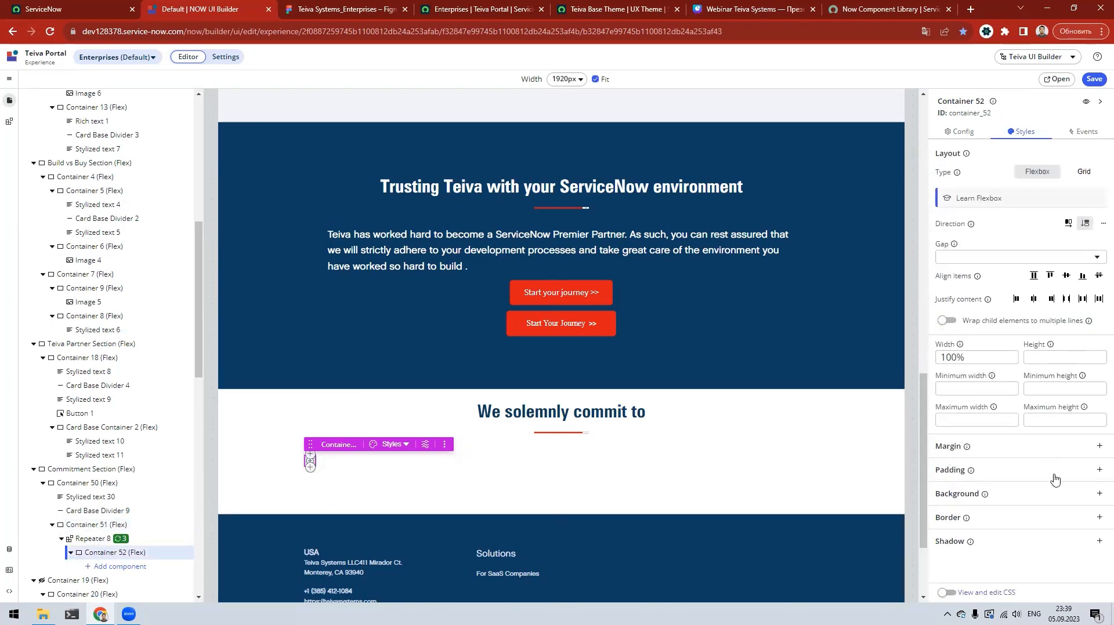
pyautogui.click(1073, 474)
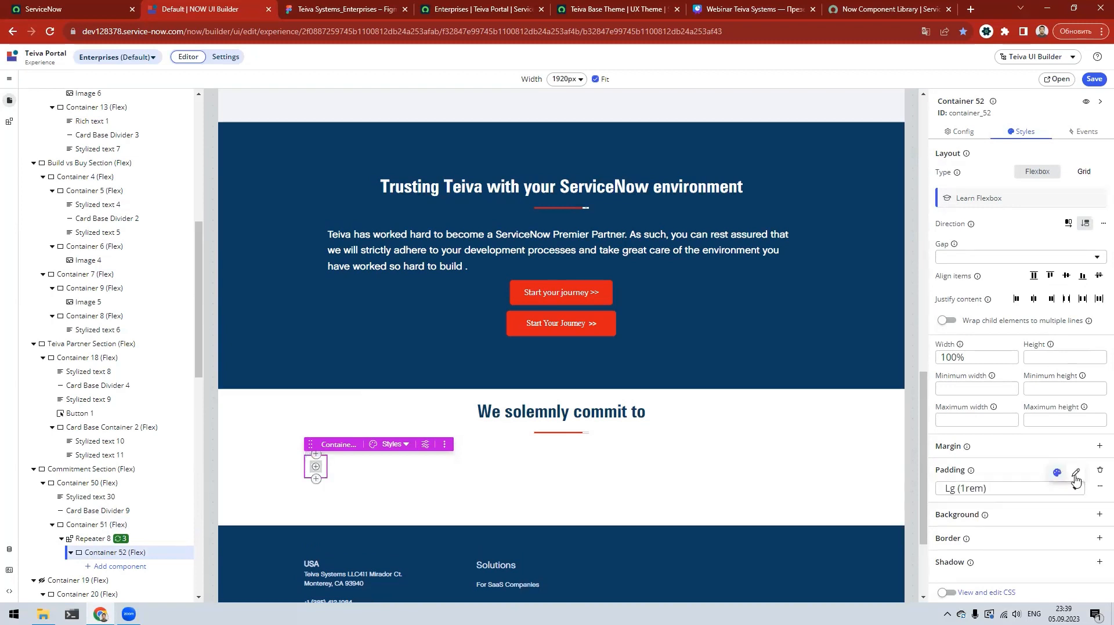
pyautogui.click(1075, 474)
pyautogui.click(1020, 486)
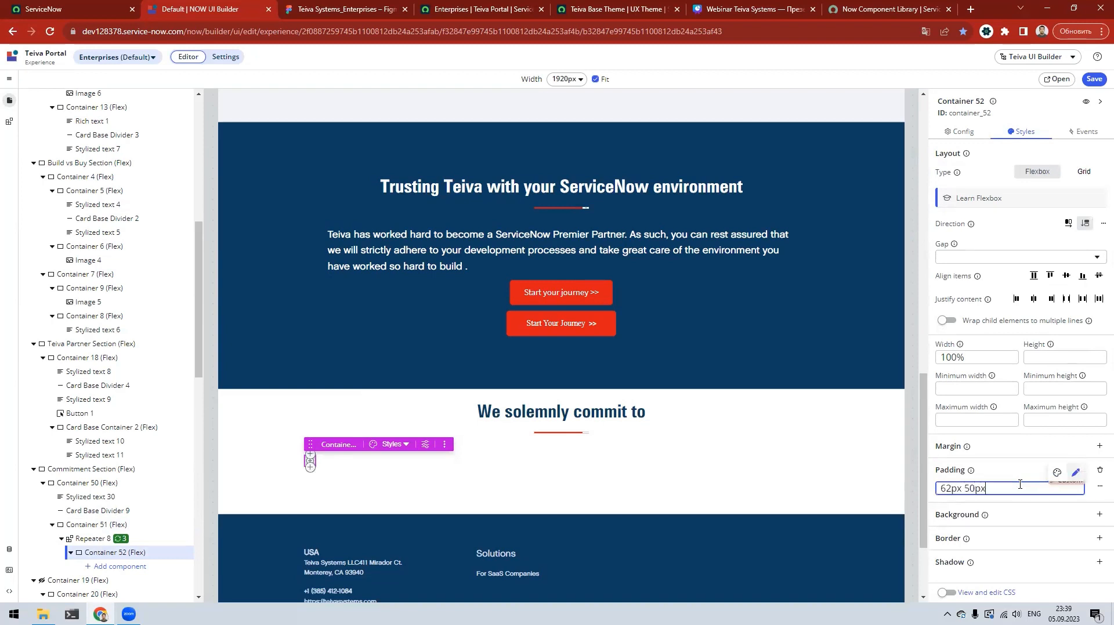
pyautogui.click(932, 486)
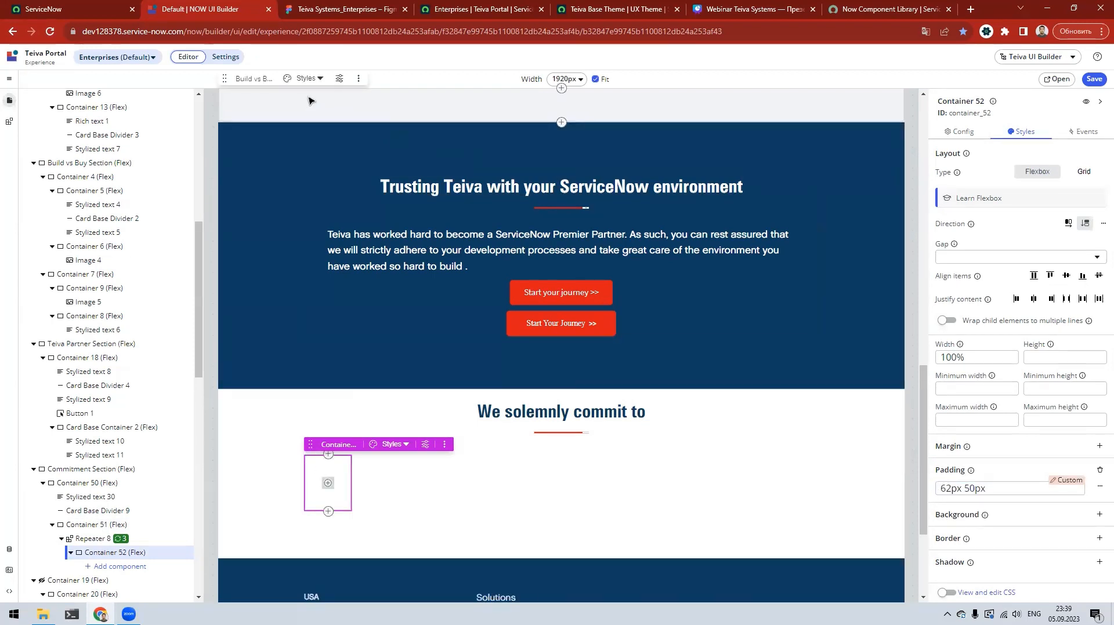
# Step: In Figma, inspect the first commitment card's icon, red line and text for their sizes and styling
pyautogui.hotkey('ctrl', 'Tab')
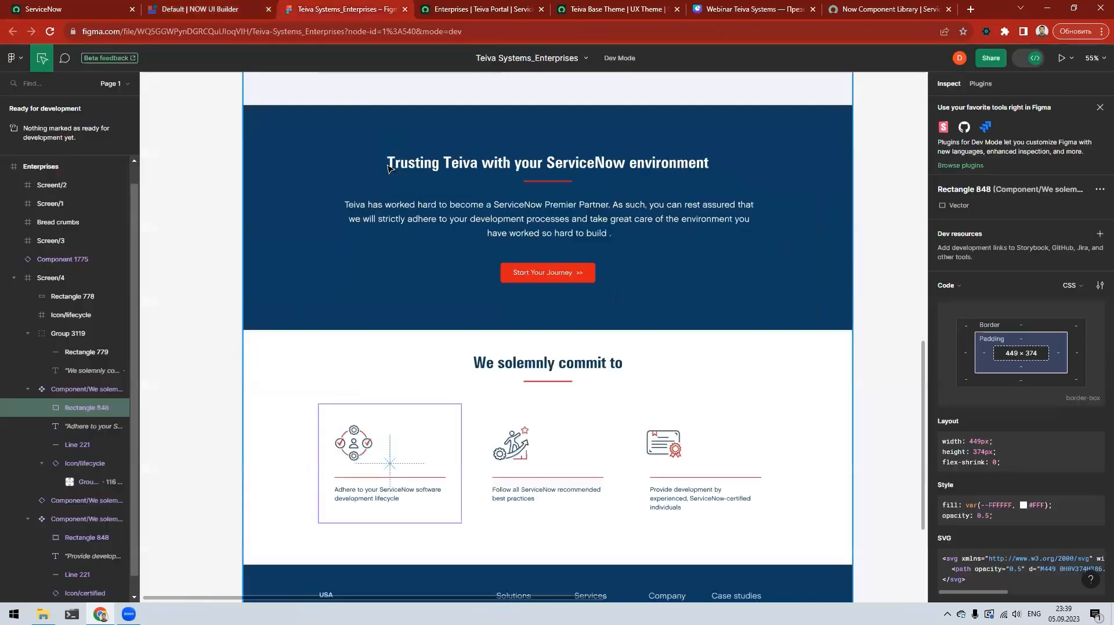
pyautogui.click(358, 449)
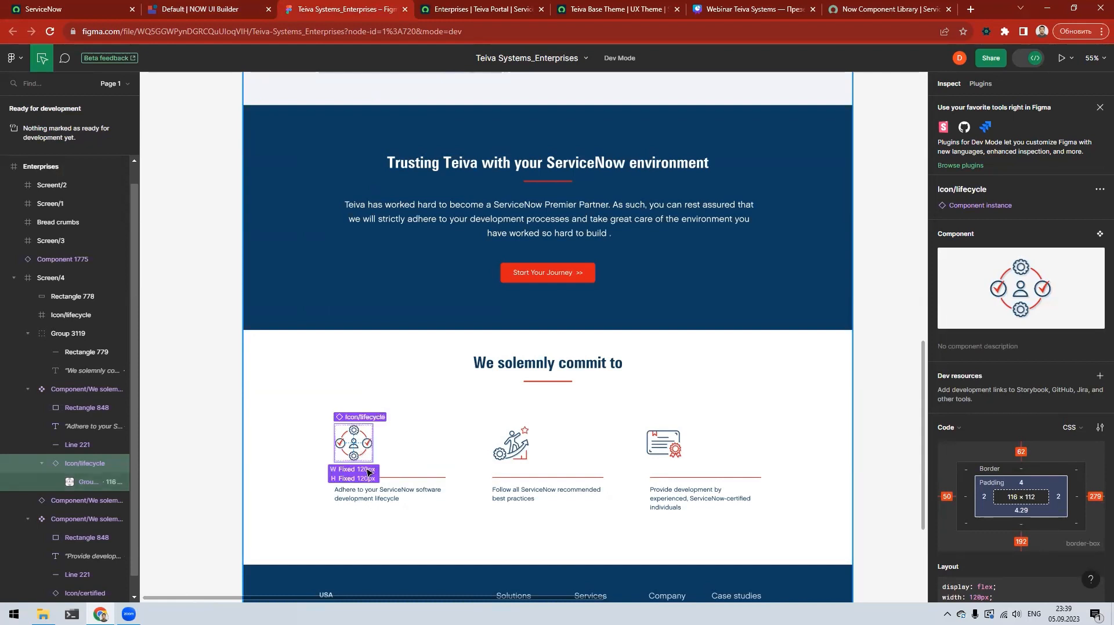
pyautogui.click(364, 478)
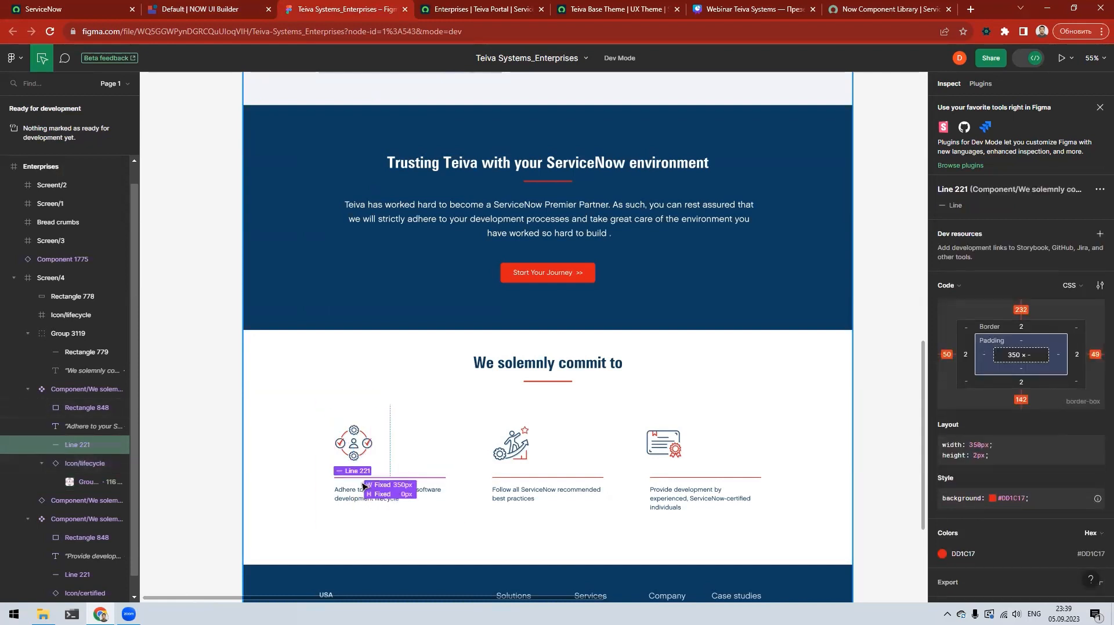
pyautogui.click(369, 494)
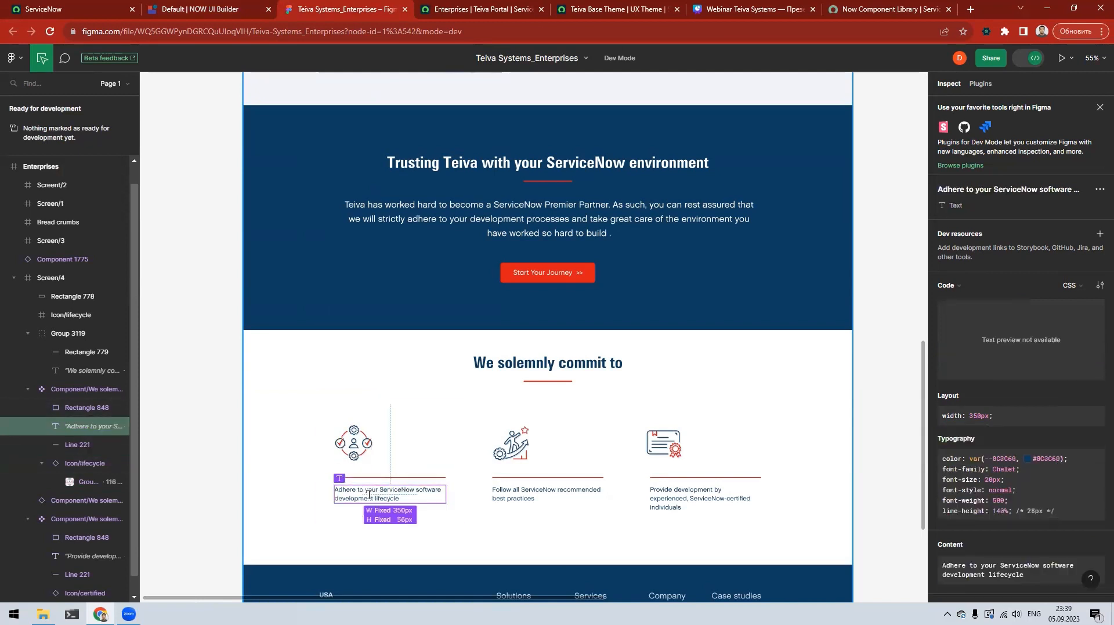
# Step: Back in UI Builder, add an Image component inside the card wrapper Container 52
pyautogui.click(173, 9)
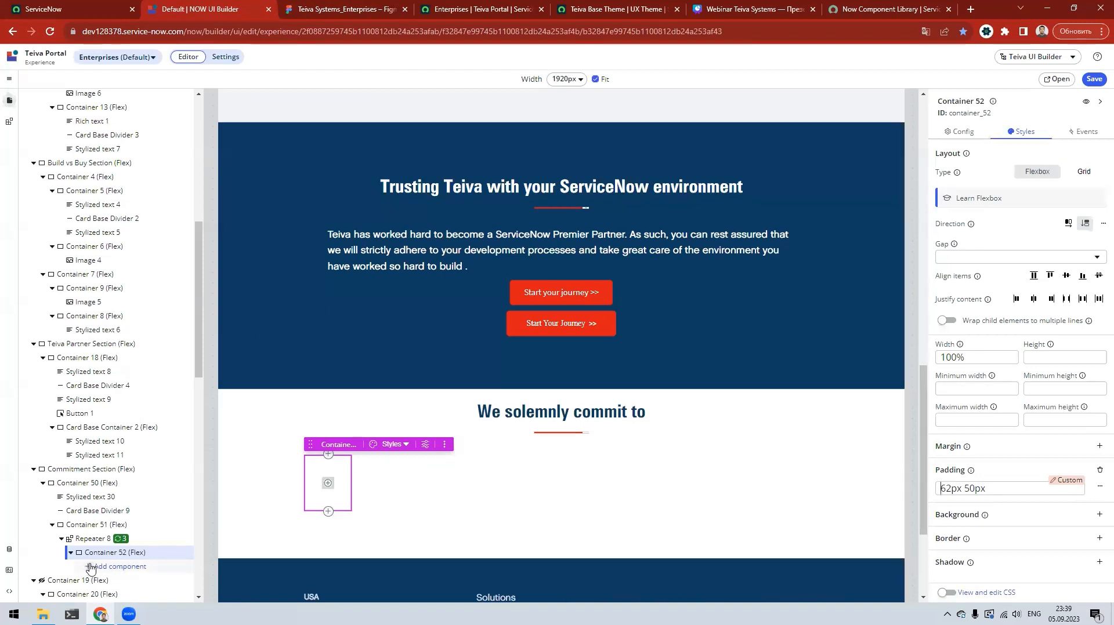
pyautogui.click(140, 565)
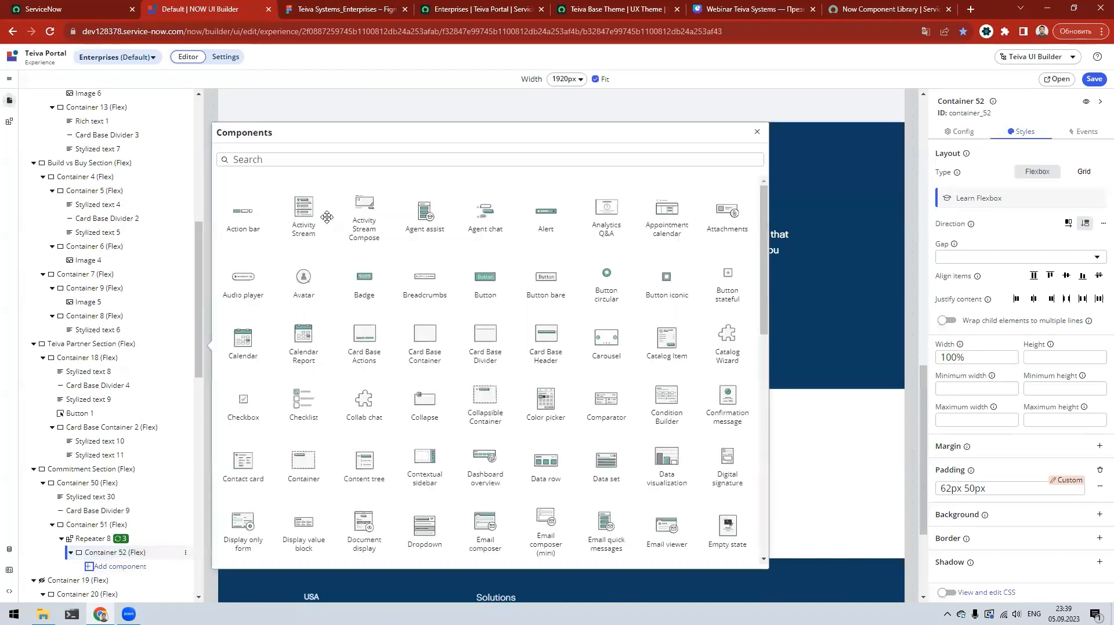
pyautogui.write('imag')
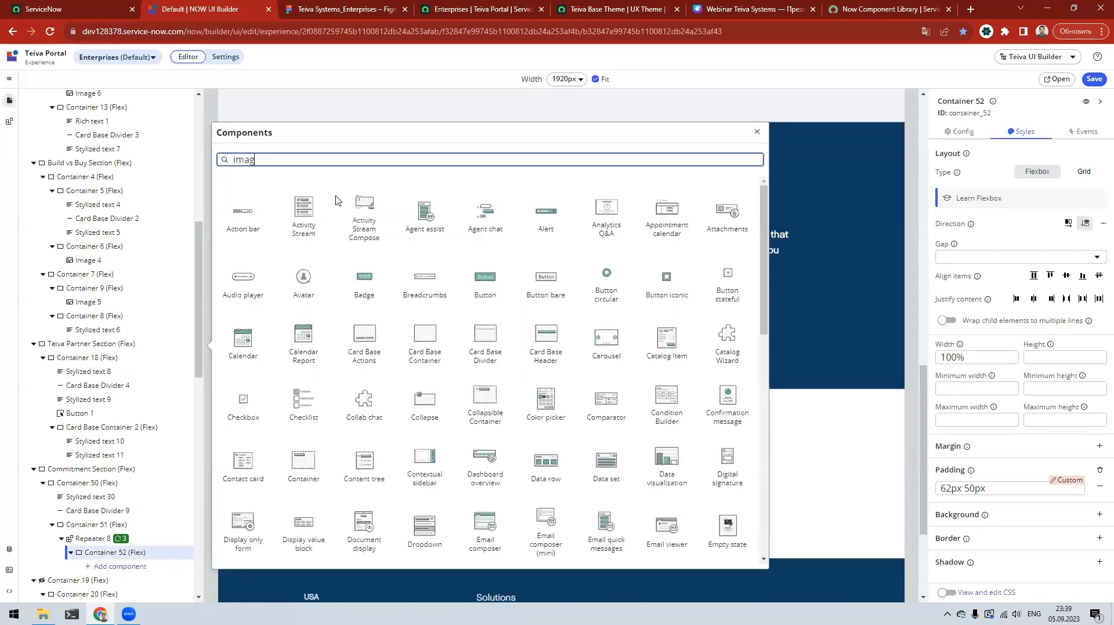
pyautogui.write('e')
pyautogui.click(254, 219)
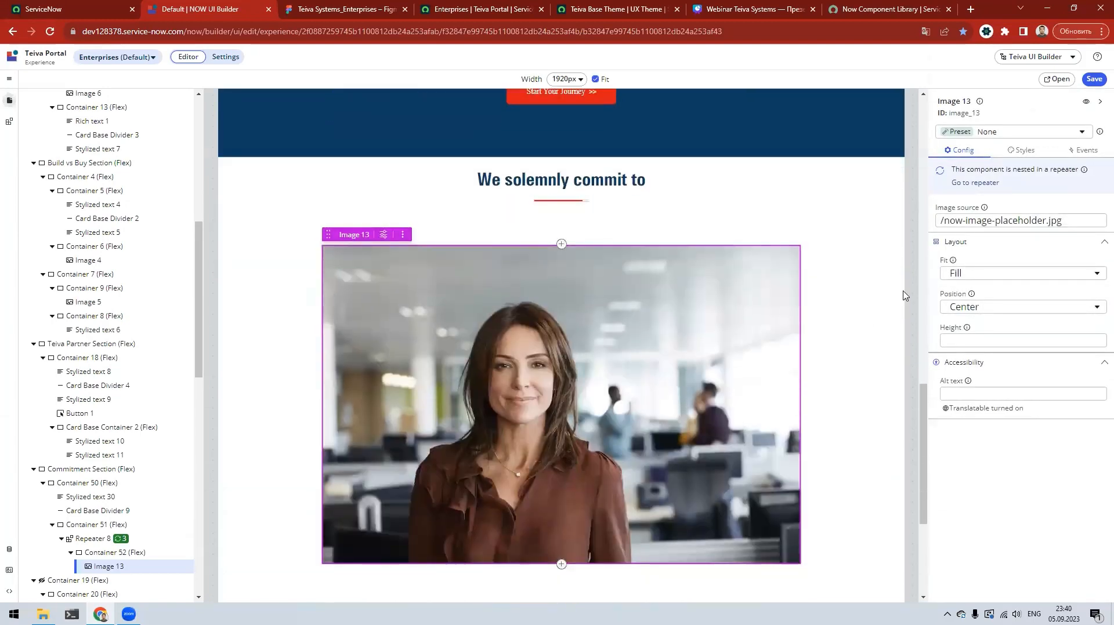
pyautogui.click(968, 219)
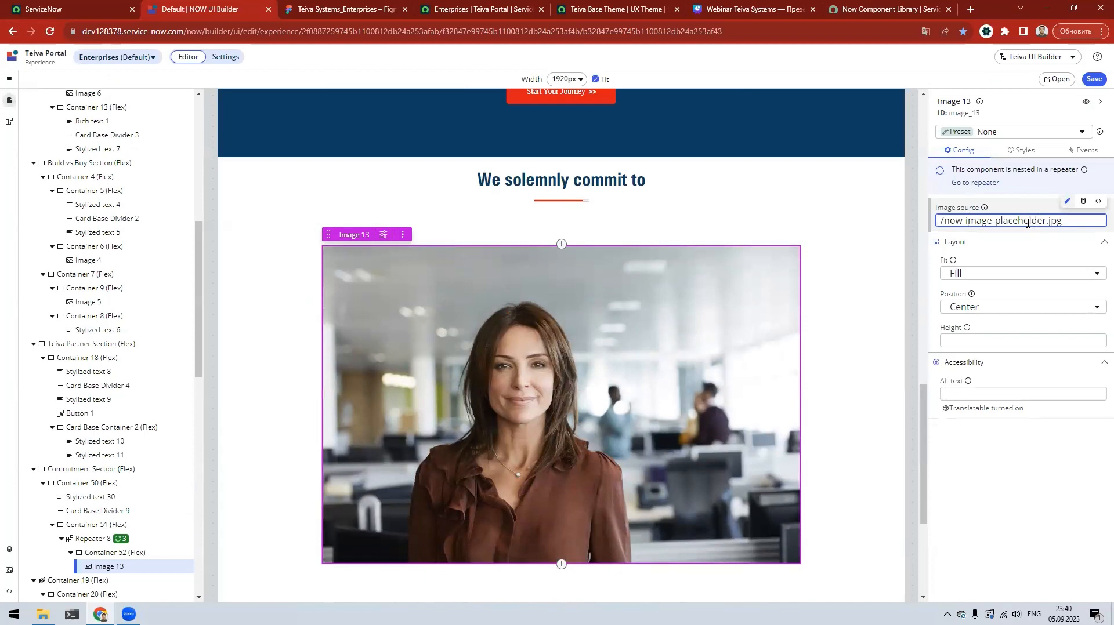
pyautogui.click(1083, 203)
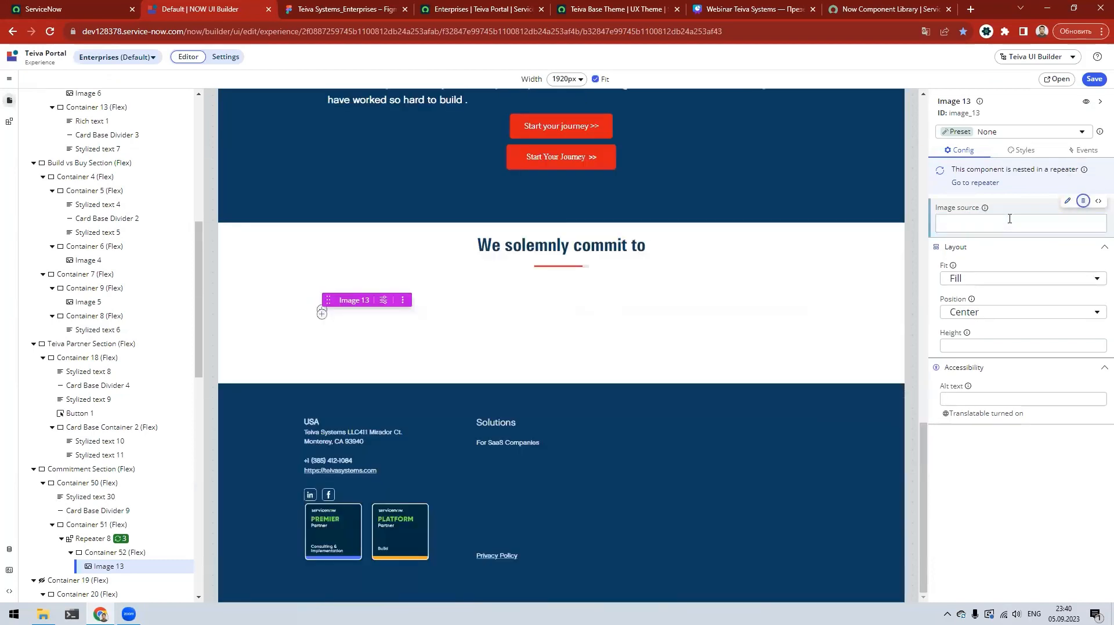
pyautogui.click(1009, 220)
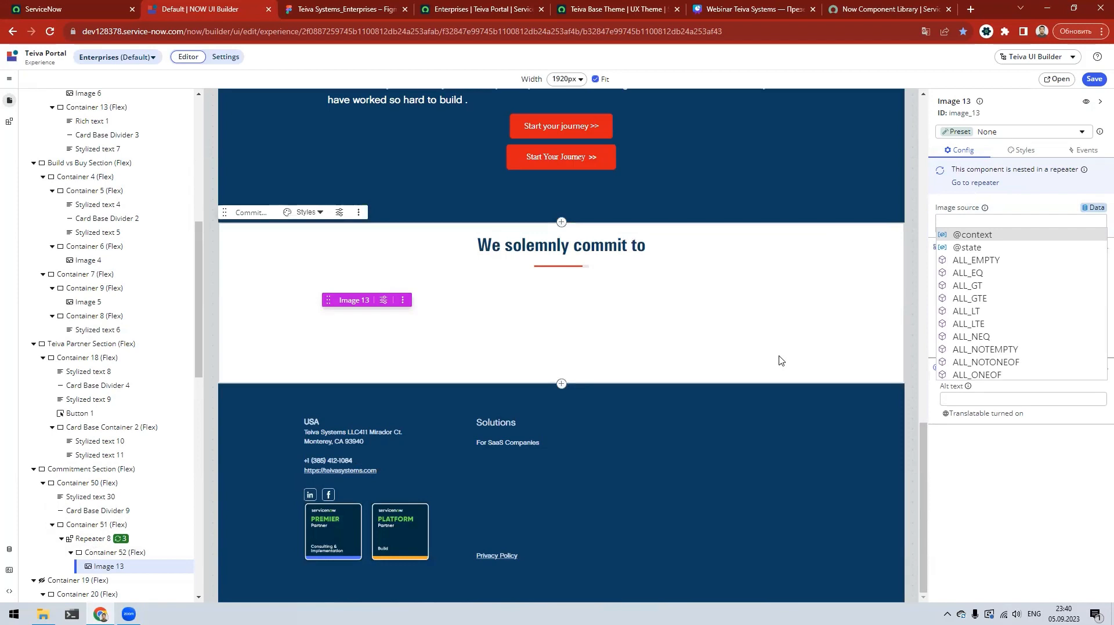
pyautogui.write('@item.v')
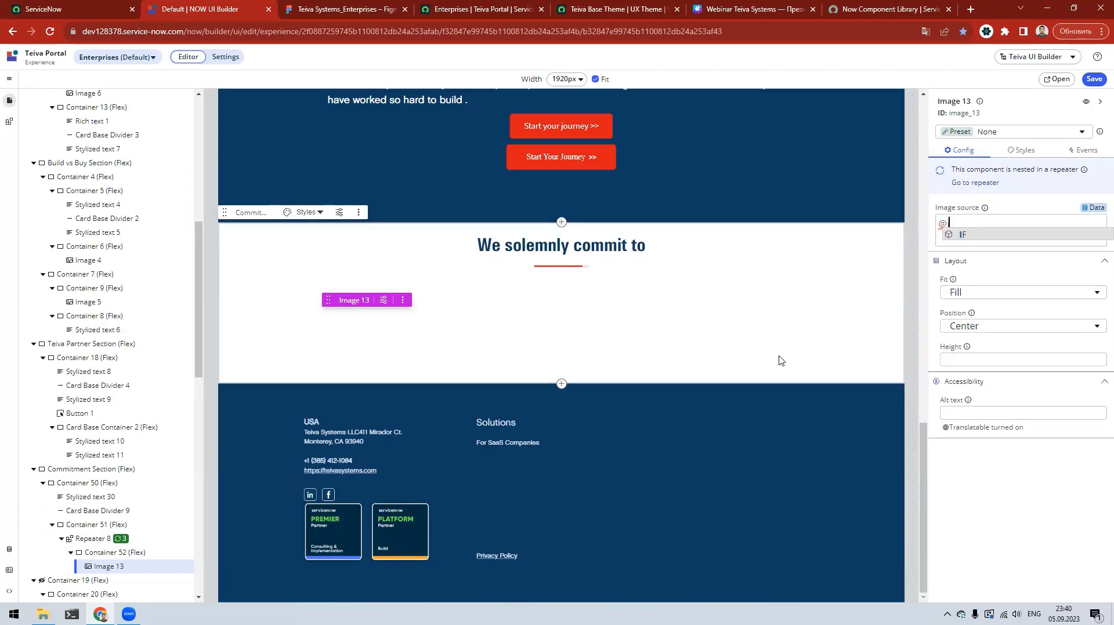
pyautogui.write('al')
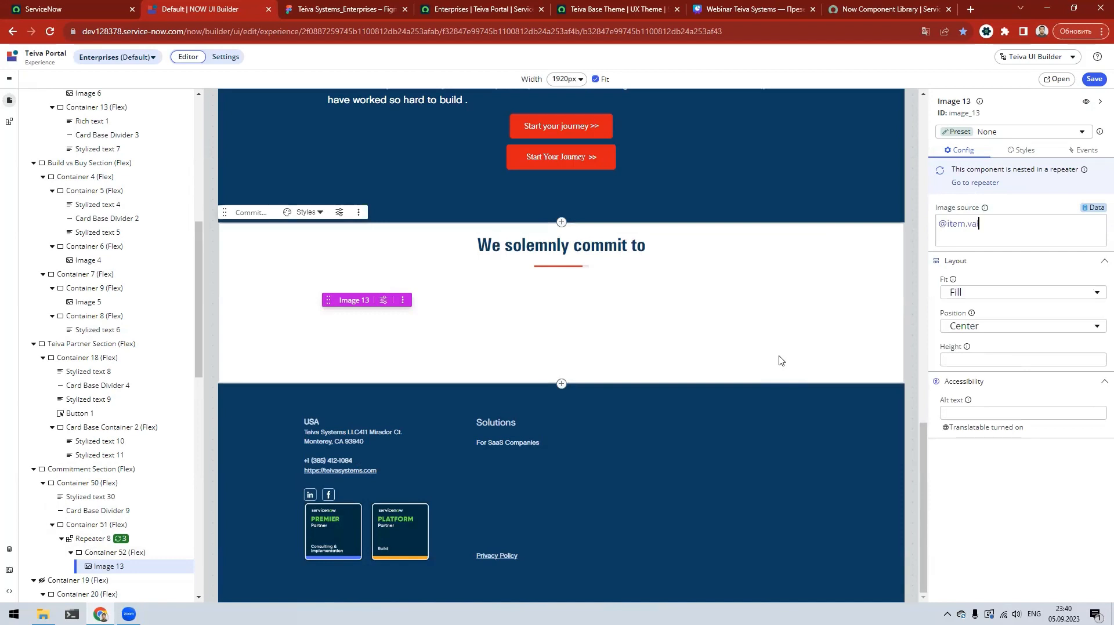
pyautogui.write('ue.')
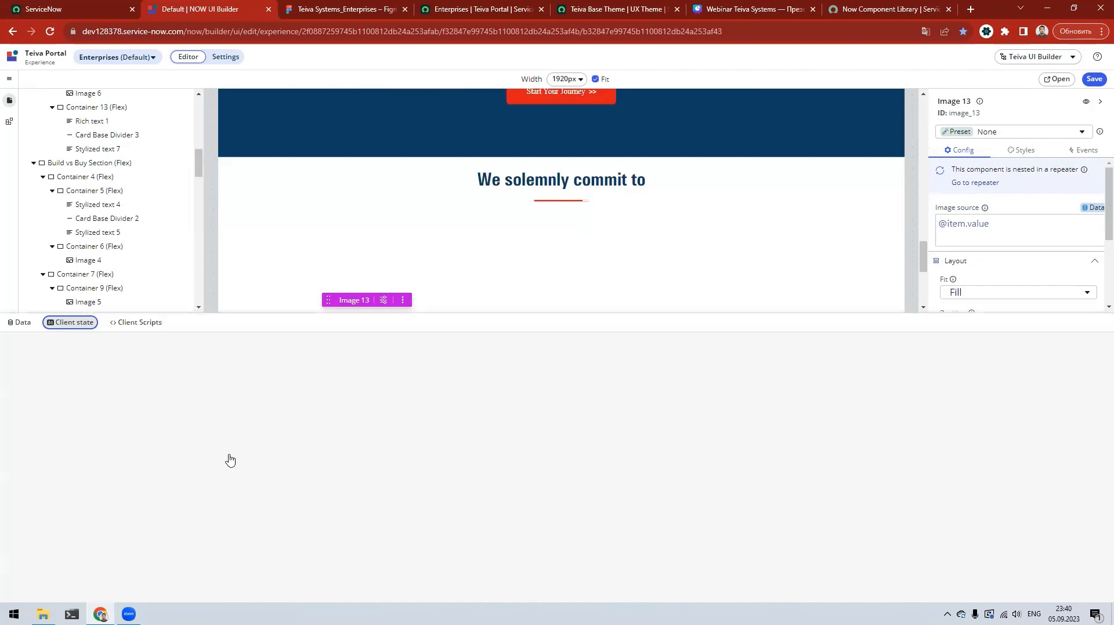
pyautogui.click(8, 572)
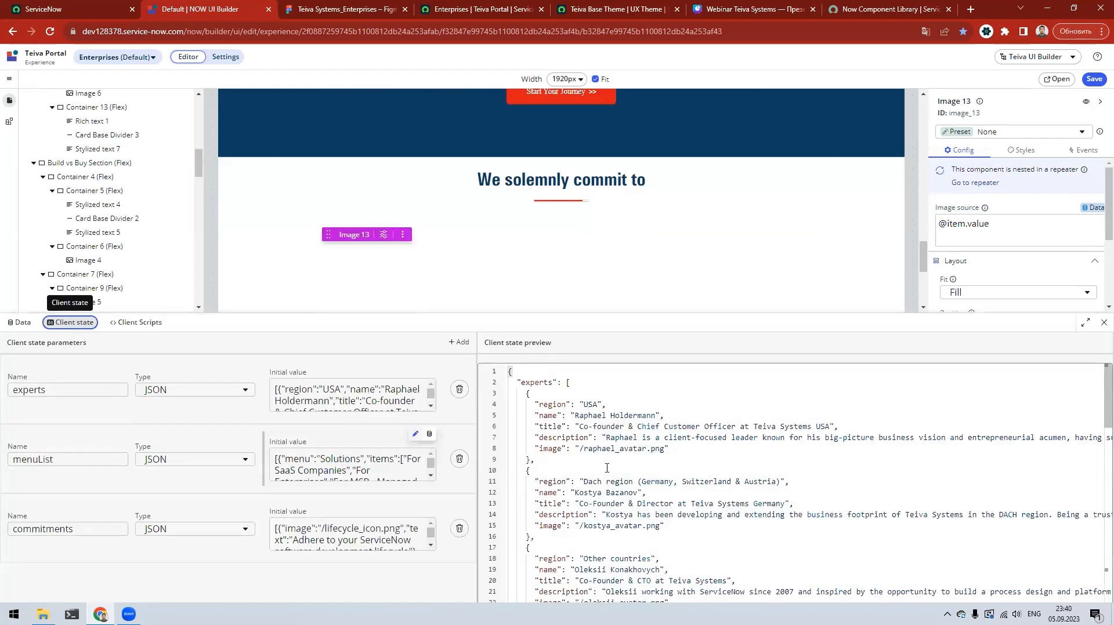
pyautogui.scroll(-15, 606, 468)
pyautogui.click(547, 405)
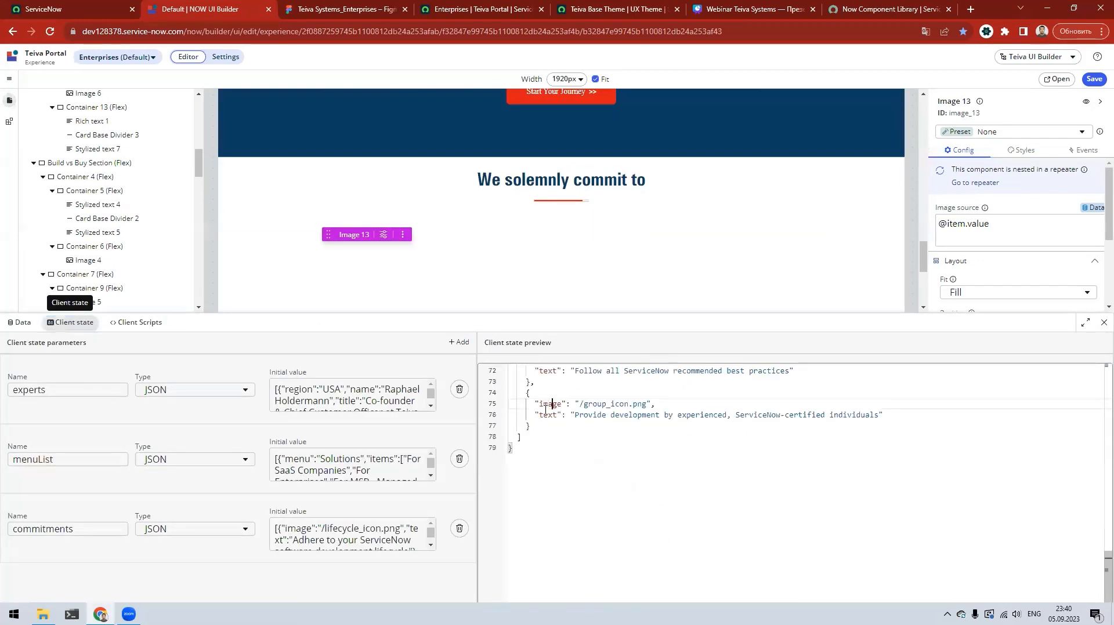
pyautogui.press('Down')
pyautogui.press('Down')
pyautogui.click(549, 415)
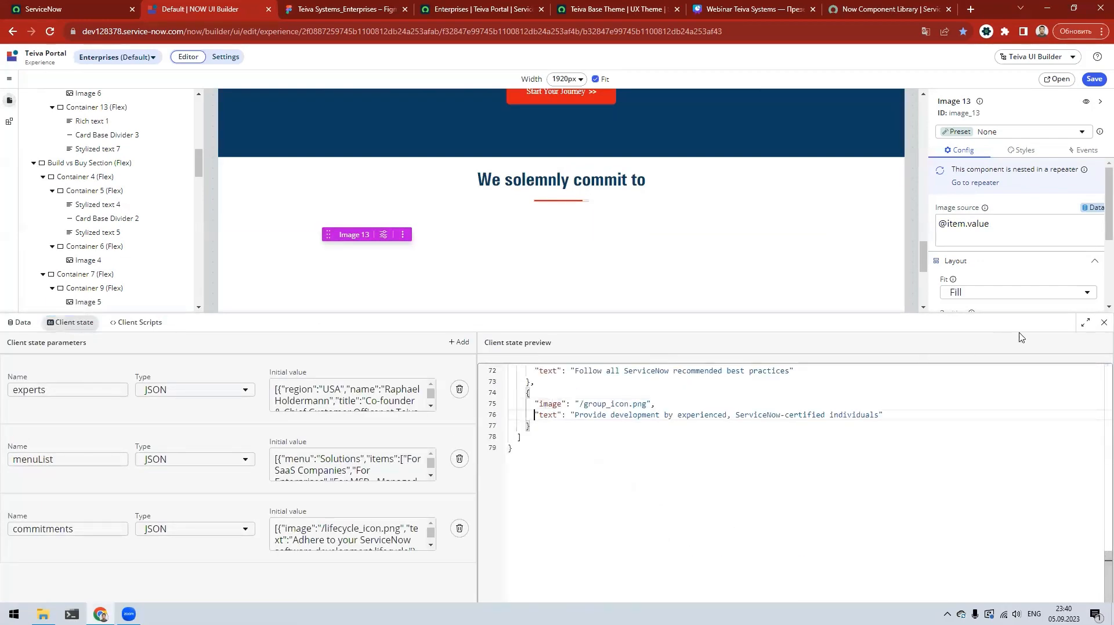
pyautogui.click(1101, 324)
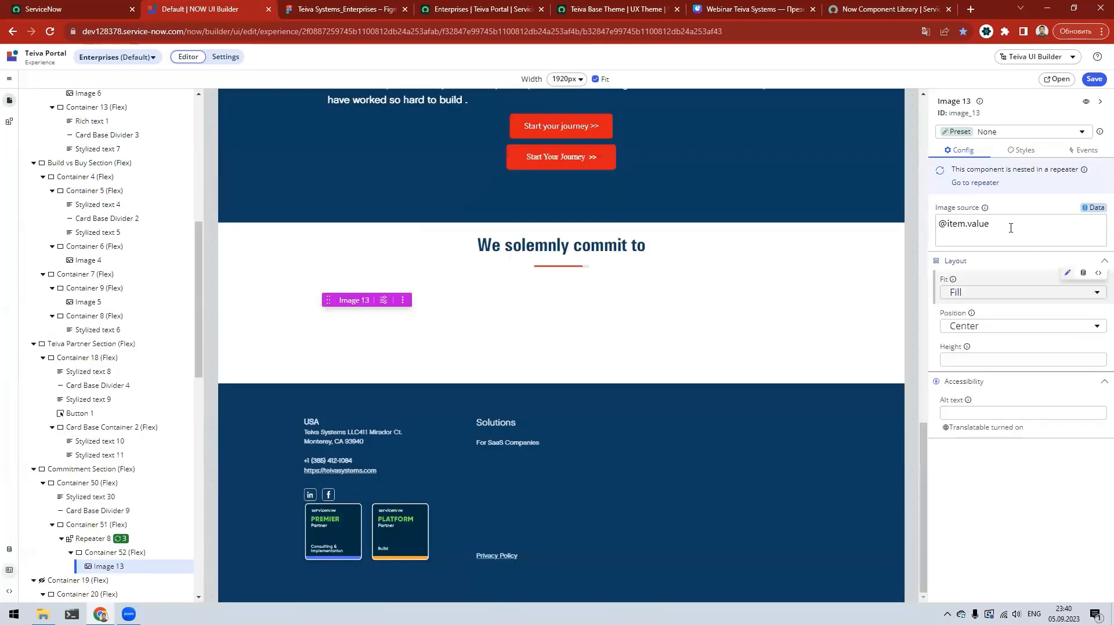
pyautogui.click(1011, 227)
pyautogui.write('.image')
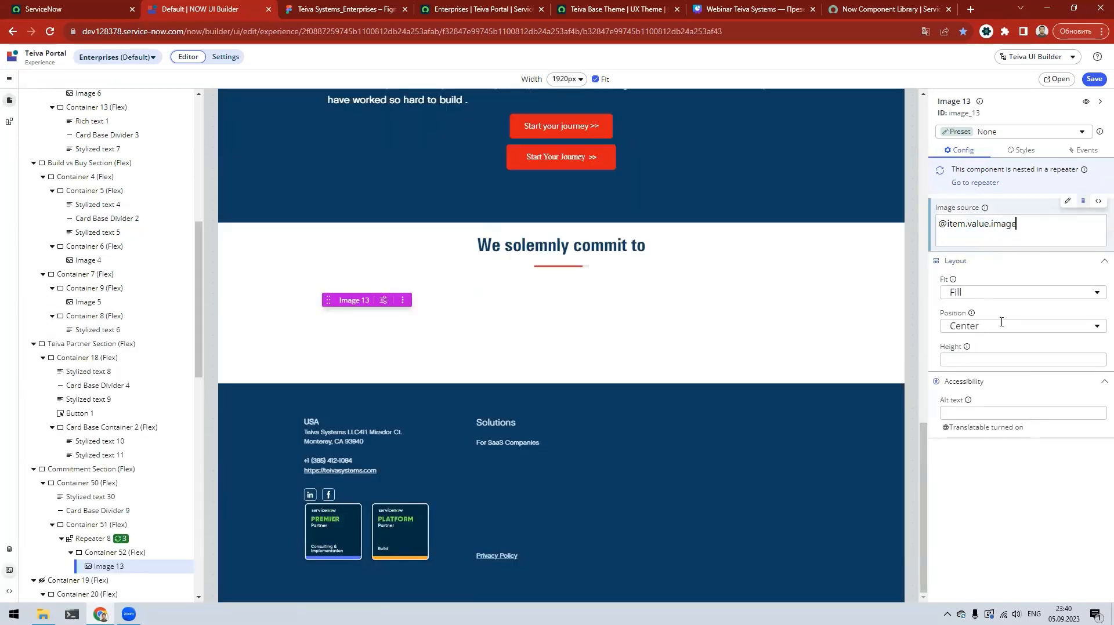
pyautogui.click(985, 514)
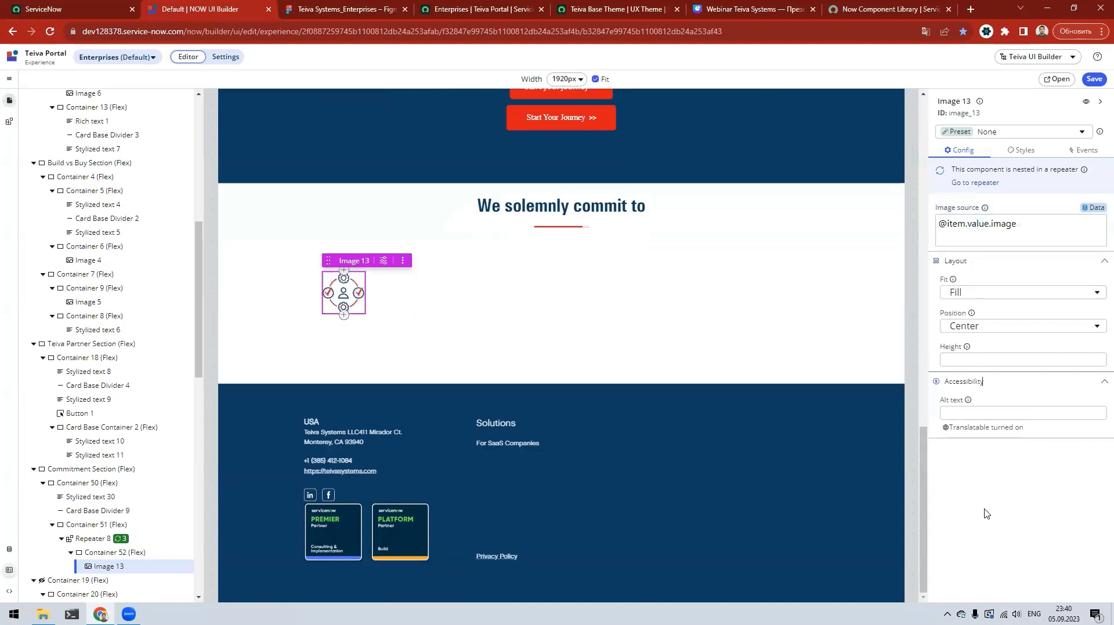
# Step: Open the CSS editing view for Image 13, switch to Figma and copy the first commitment card icon's layout CSS
pyautogui.click(1022, 150)
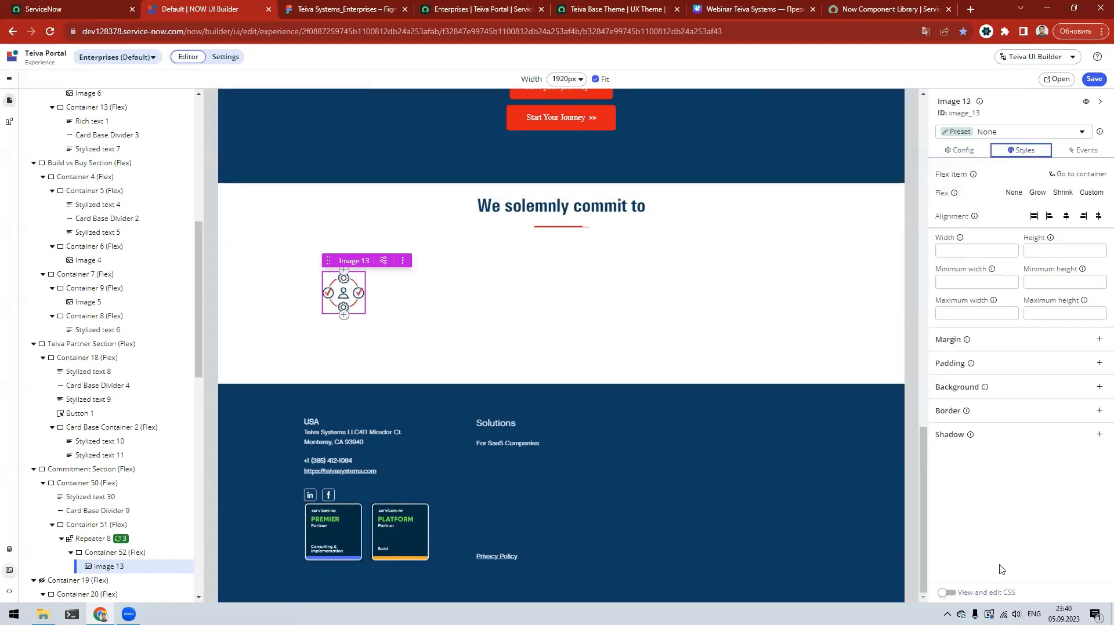
pyautogui.click(950, 594)
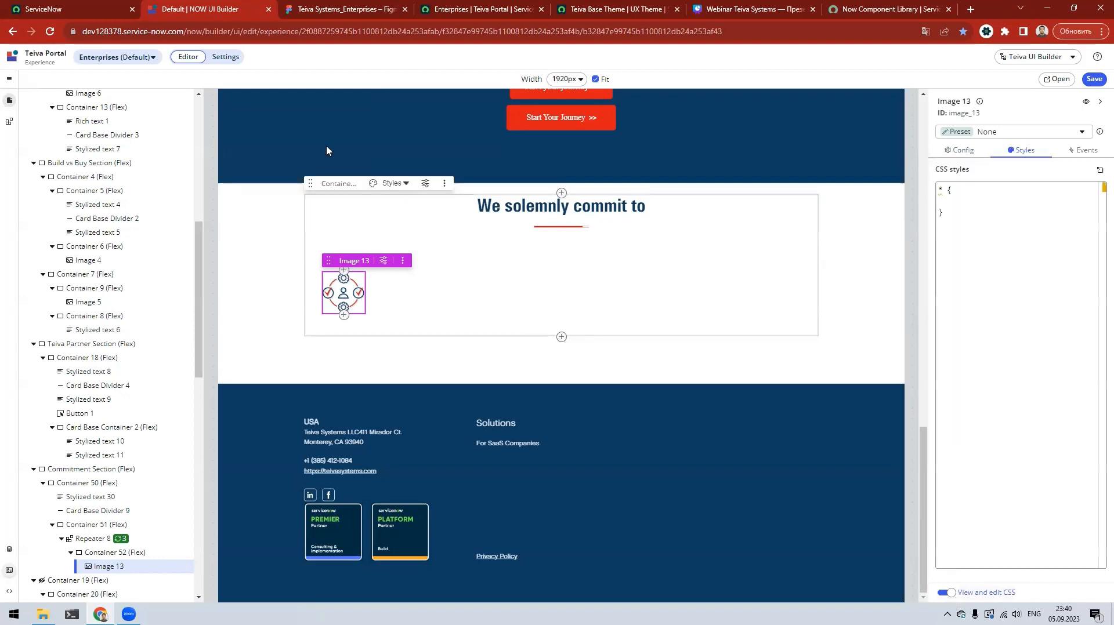
pyautogui.hotkey('ctrl', 'Tab')
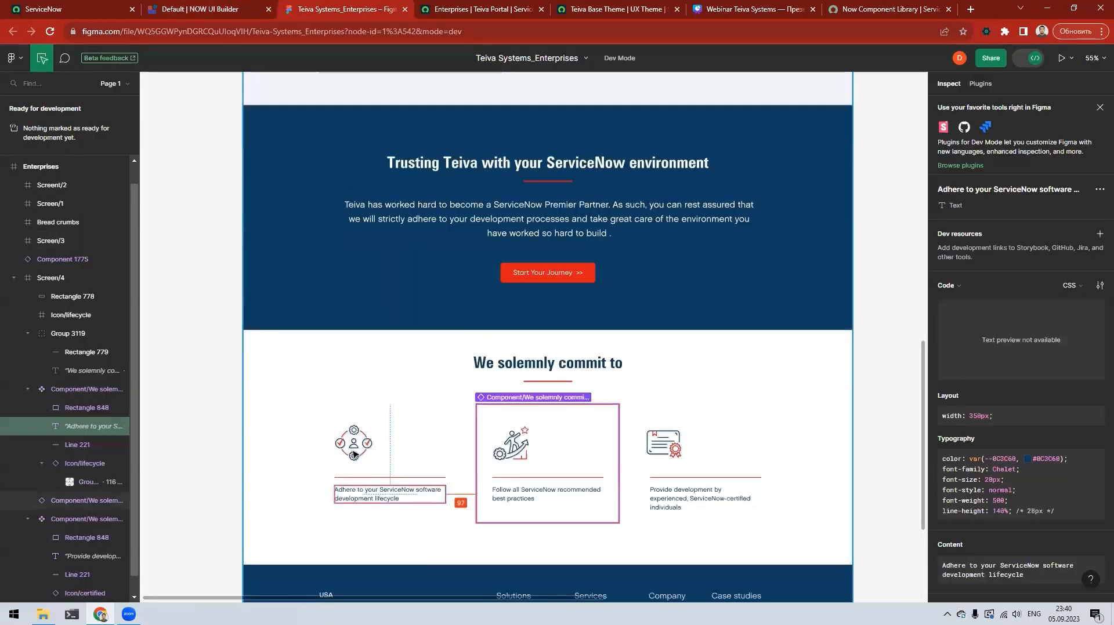
pyautogui.click(361, 452)
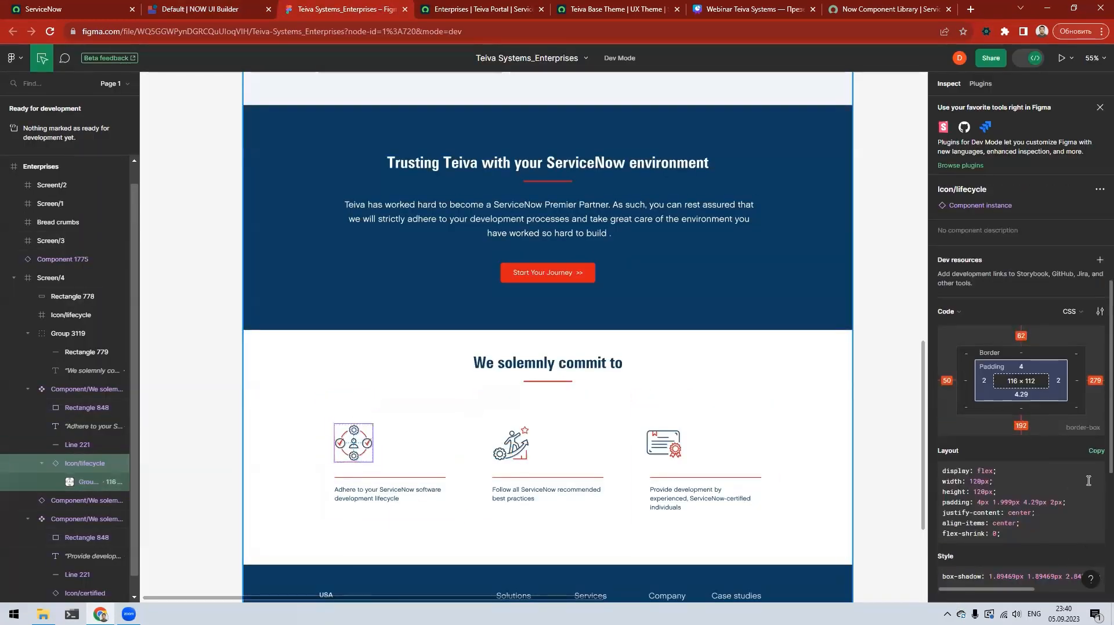
pyautogui.click(1096, 451)
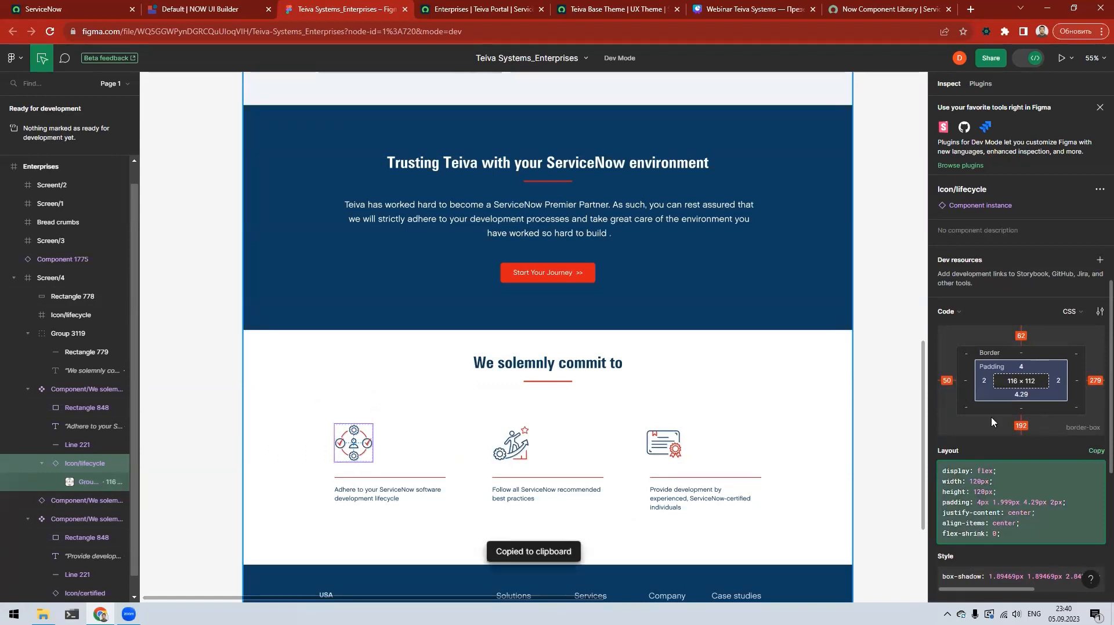
# Step: Back in UI Builder, paste the copied layout CSS (120px wide and high, flex, centred) into Image 13's styles and indent it
pyautogui.click(165, 10)
pyautogui.click(963, 201)
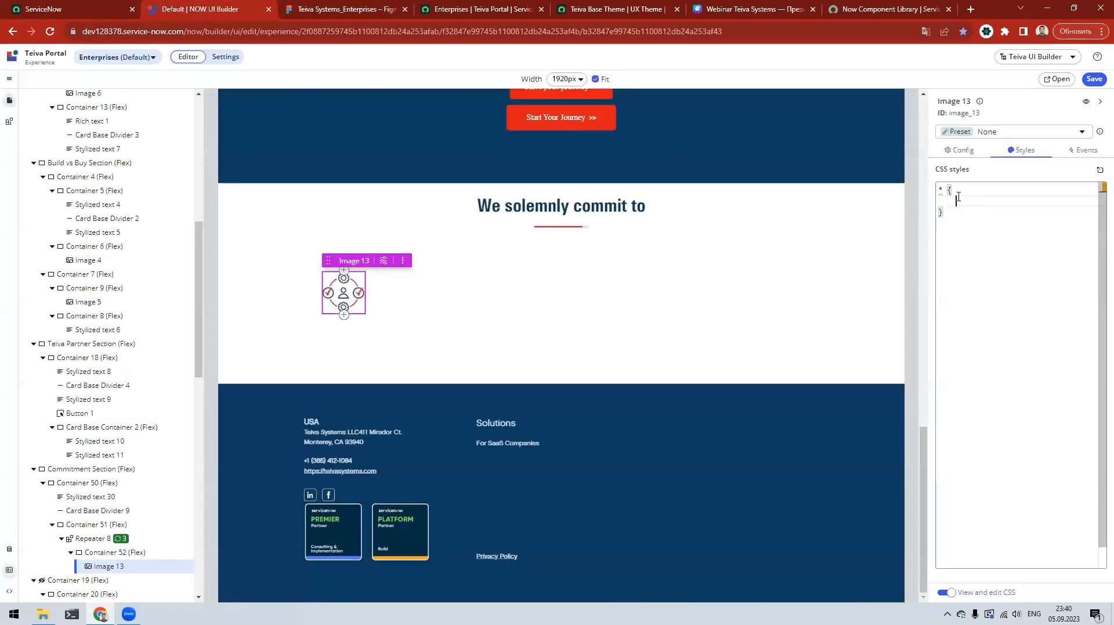
pyautogui.hotkey('ctrl', 'v')
pyautogui.moveTo(963, 209); pyautogui.dragTo(938, 213)
pyautogui.press('Tab')
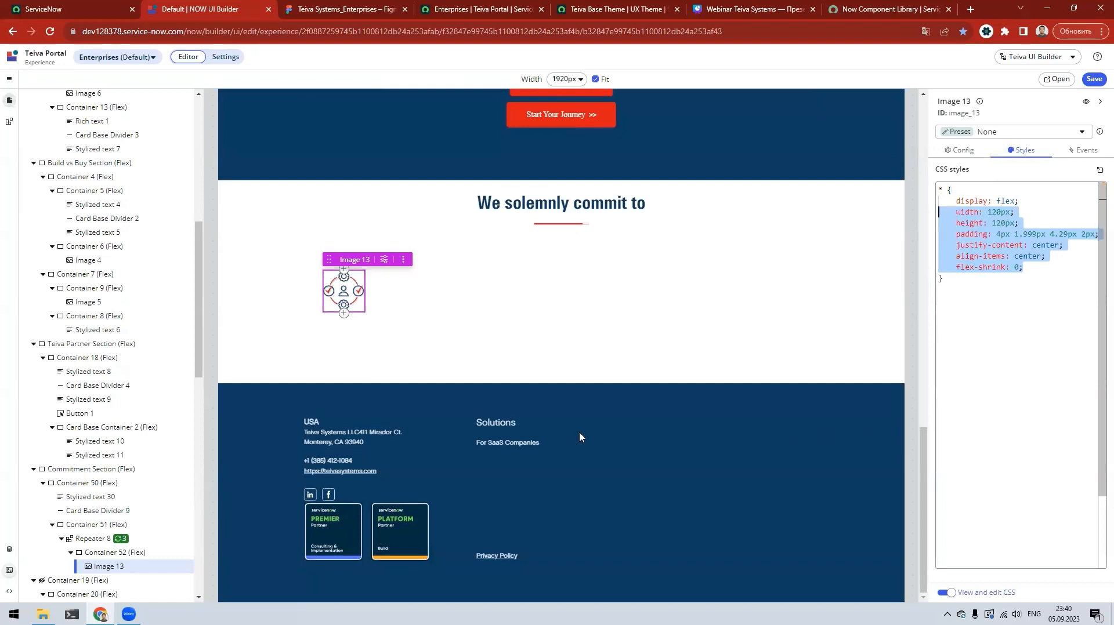
pyautogui.click(138, 568)
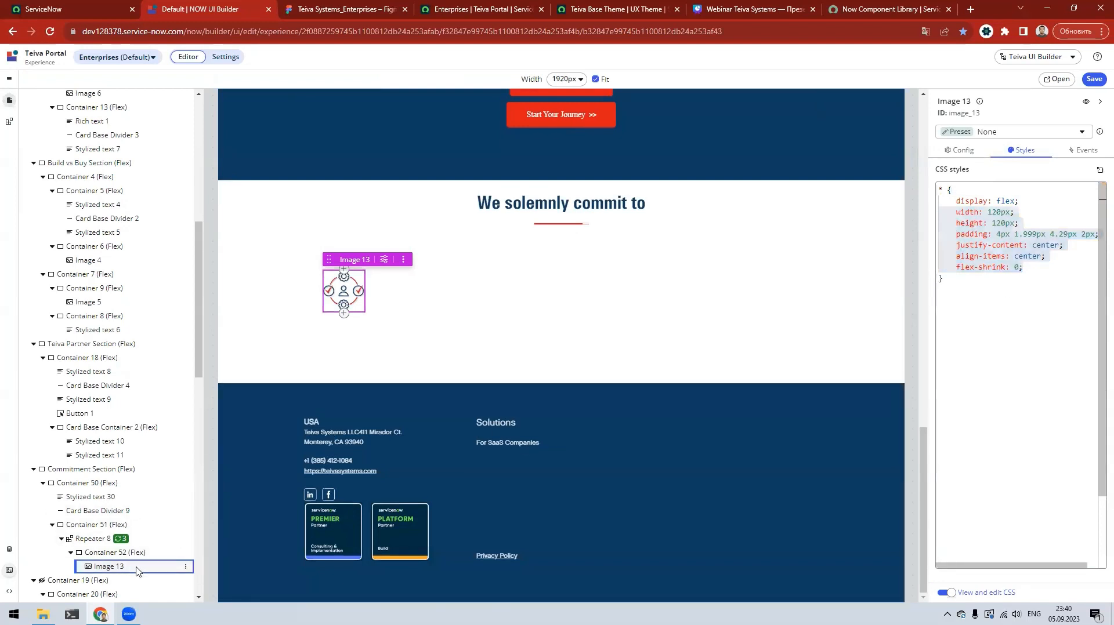
pyautogui.click(186, 566)
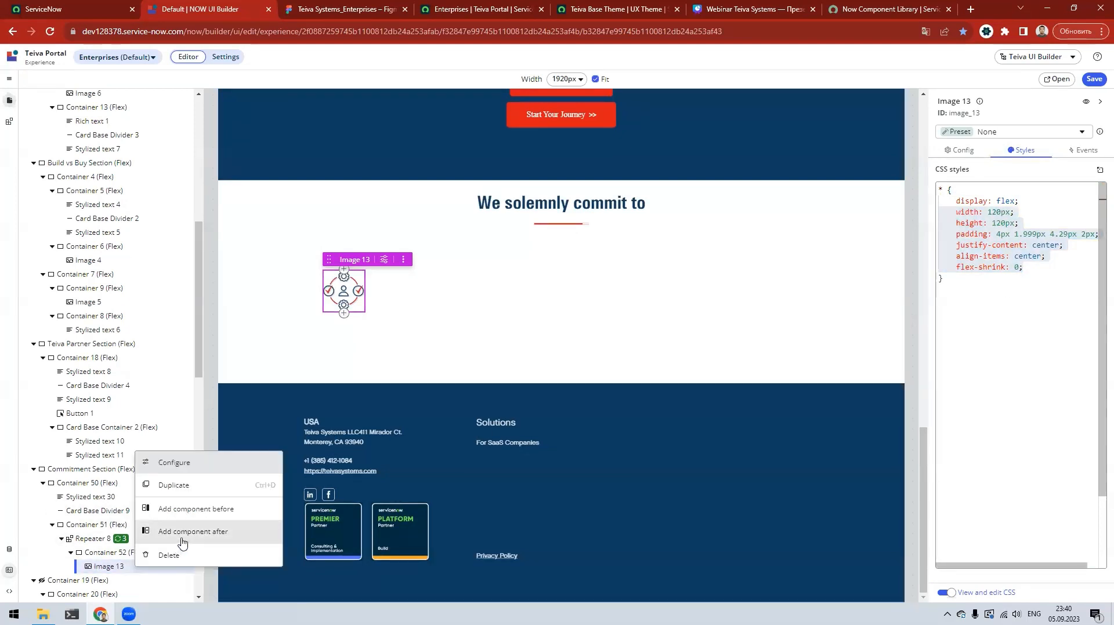
pyautogui.click(181, 538)
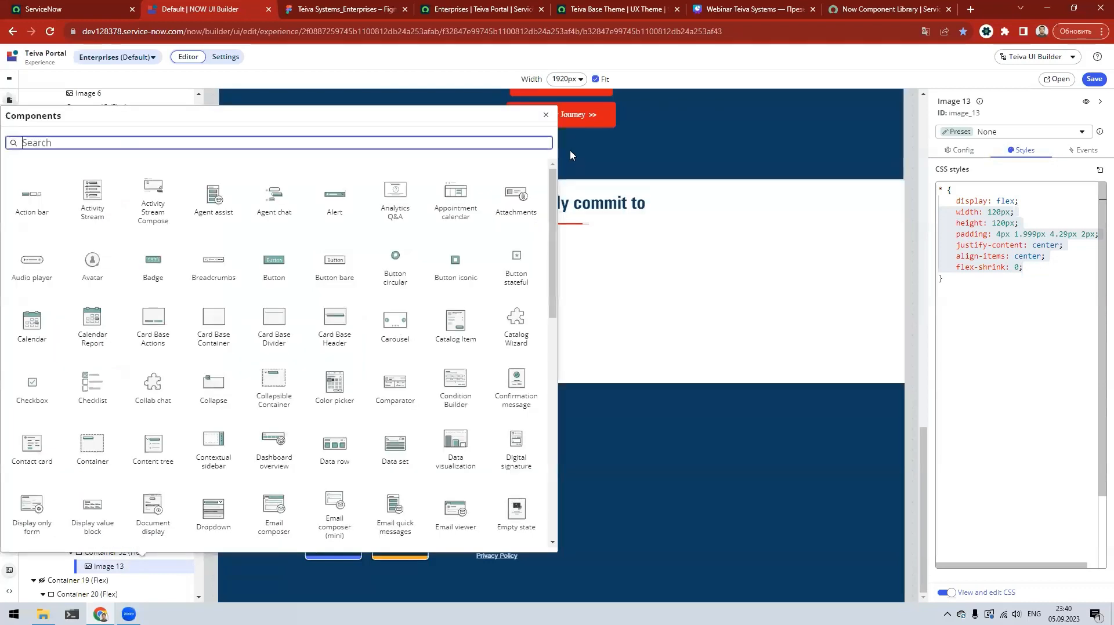
pyautogui.click(537, 123)
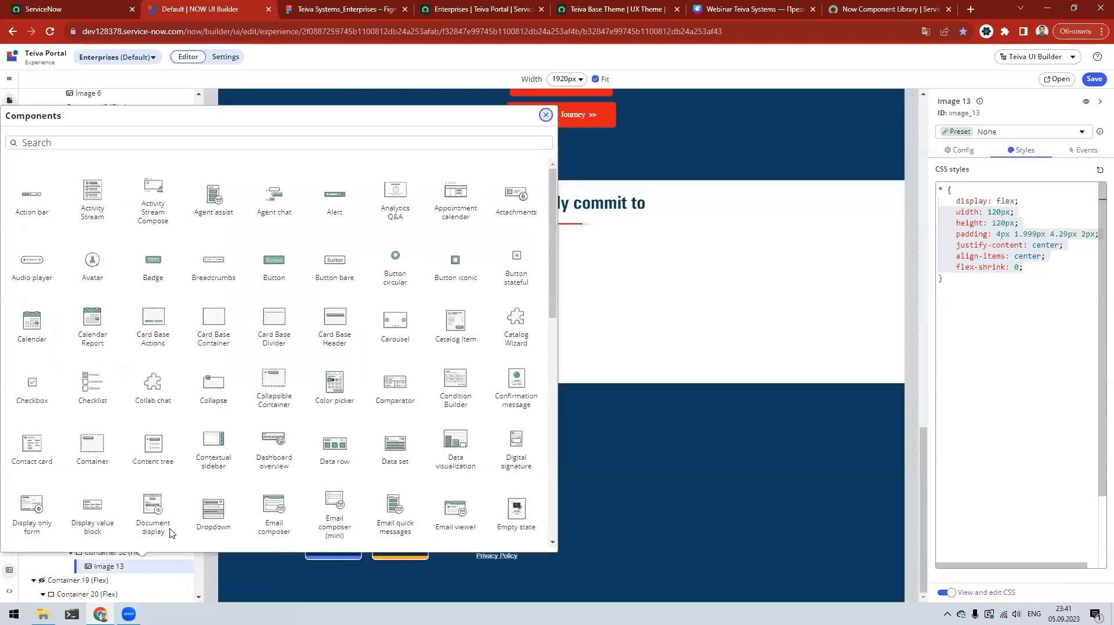
# Step: Duplicate Card Base Divider 9 and move the copy inside Container 52, directly below Image 13
pyautogui.click(123, 517)
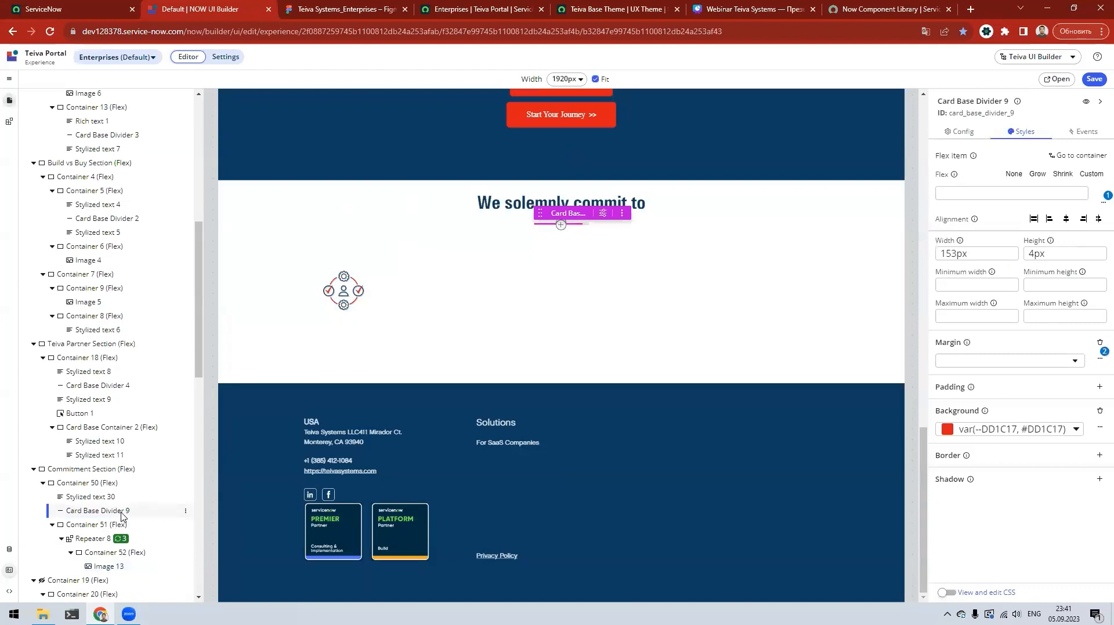
pyautogui.rightClick(122, 516)
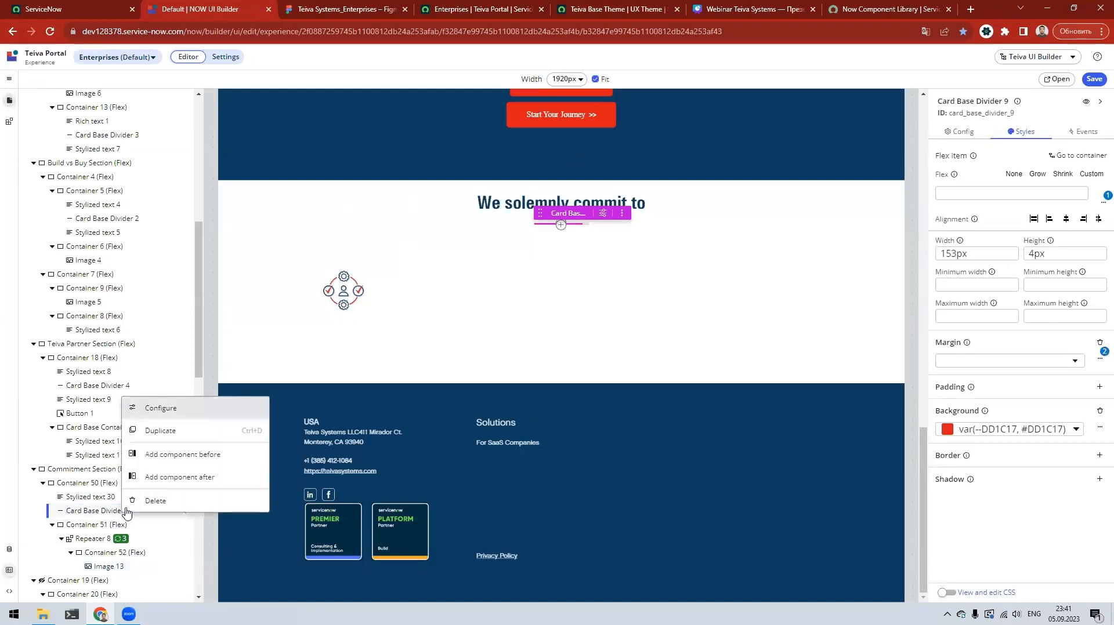
pyautogui.click(161, 430)
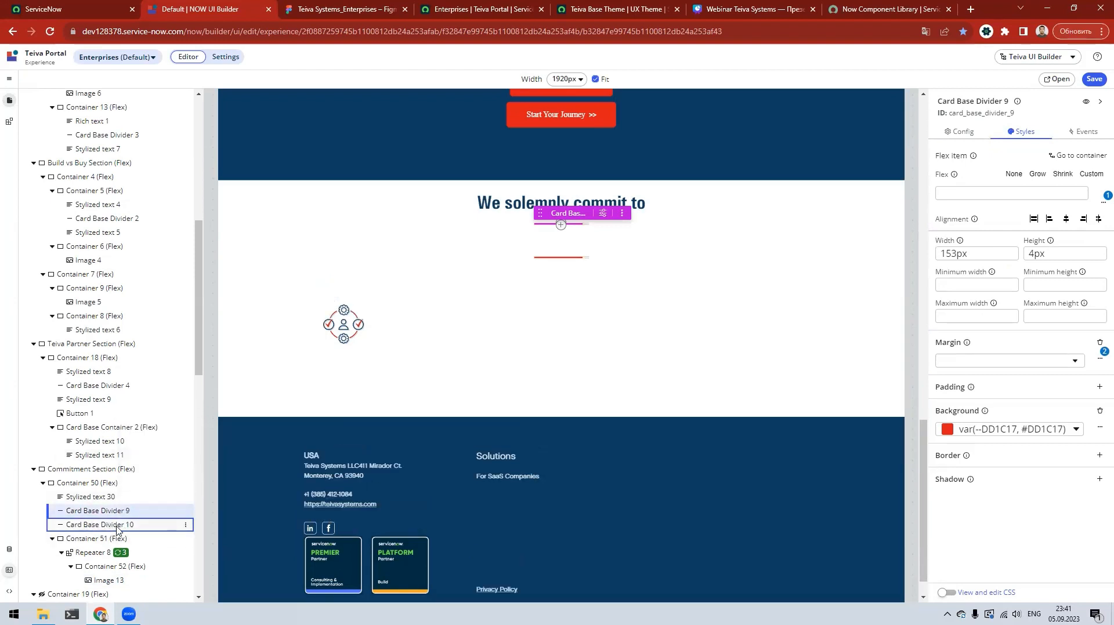
pyautogui.click(117, 529)
pyautogui.moveTo(114, 528); pyautogui.dragTo(127, 567)
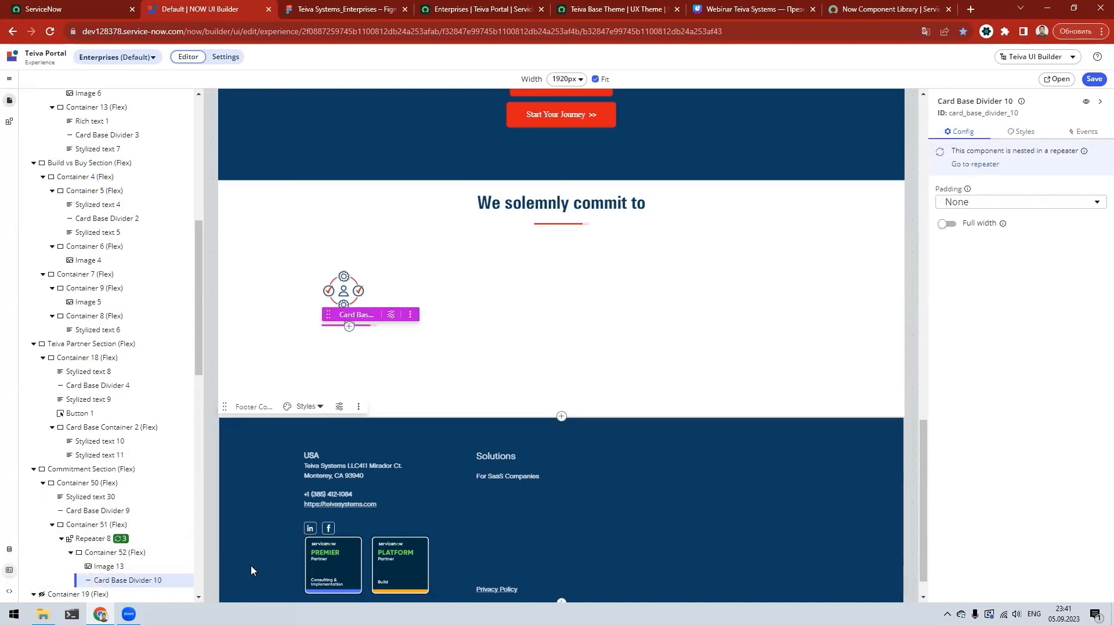
# Step: Open the CSS editing view for the divider copy, switch to Figma and copy the layout CSS of the first card's red line
pyautogui.click(1021, 132)
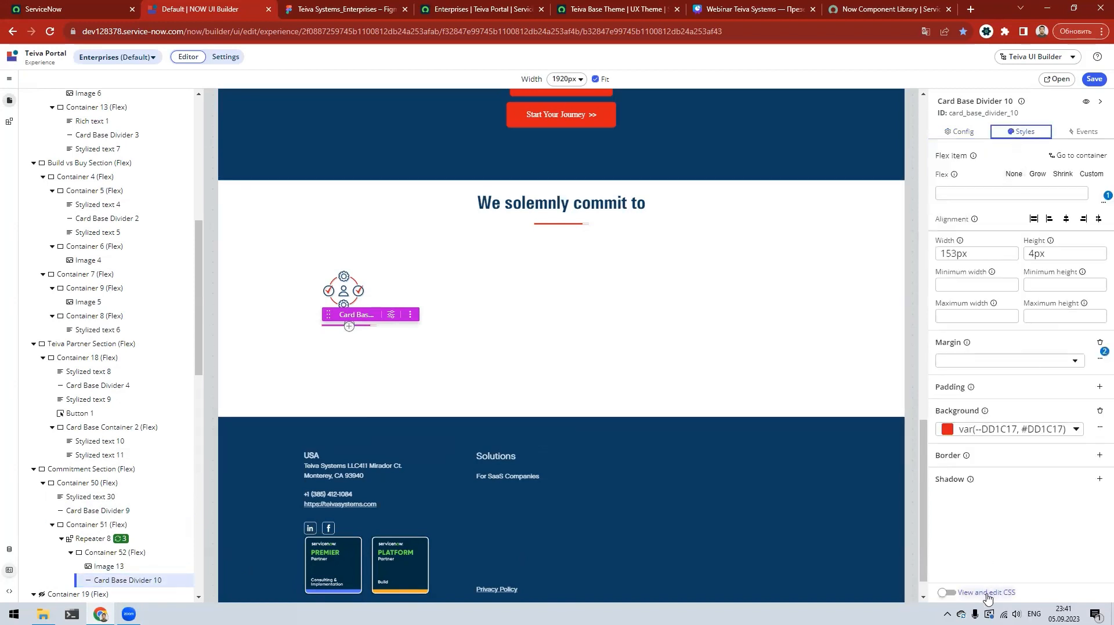
pyautogui.click(987, 594)
pyautogui.click(972, 248)
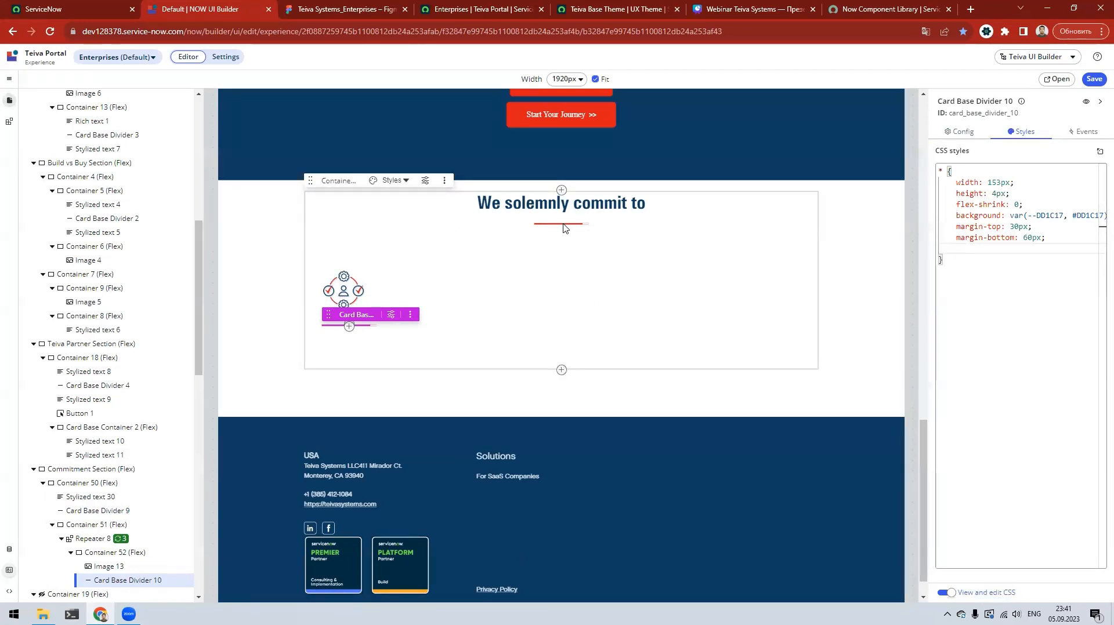
pyautogui.hotkey('ctrl', 'Tab')
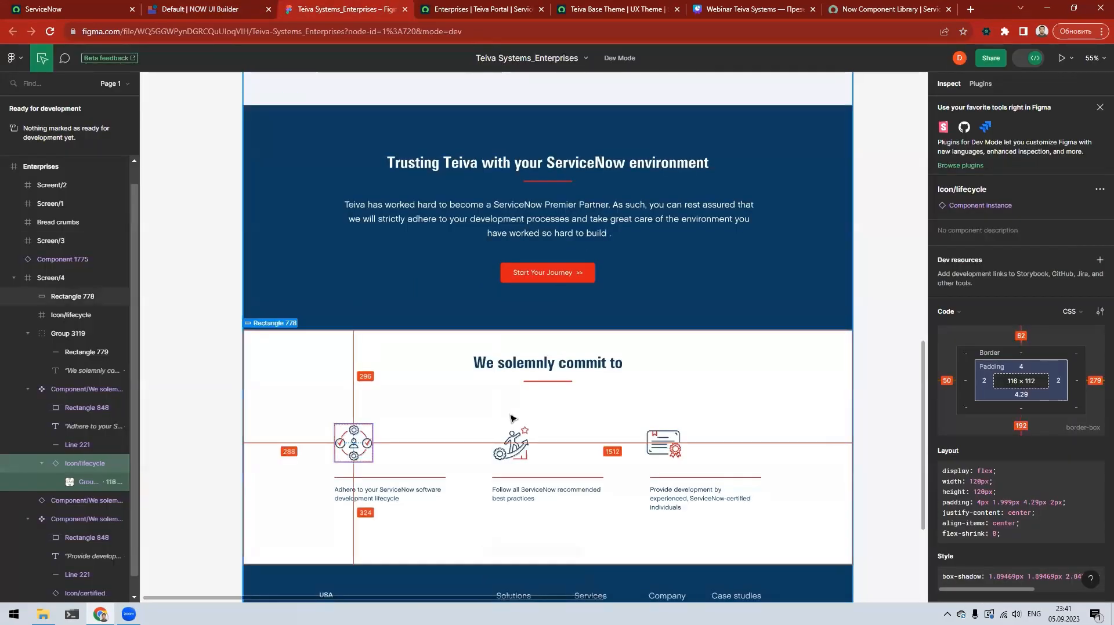
pyautogui.click(421, 478)
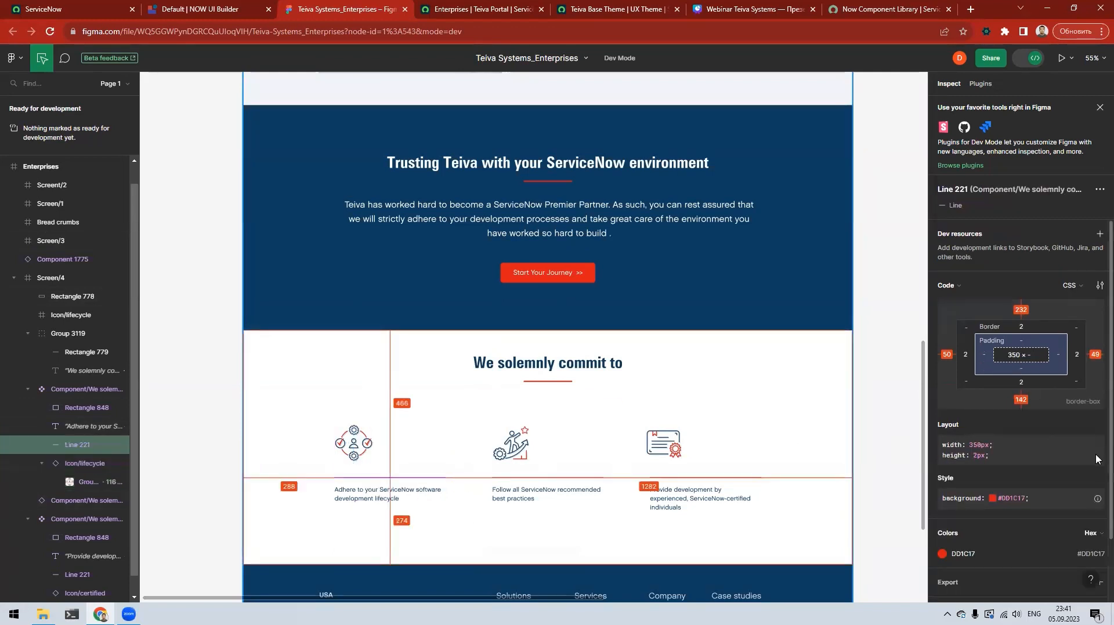
pyautogui.click(1093, 429)
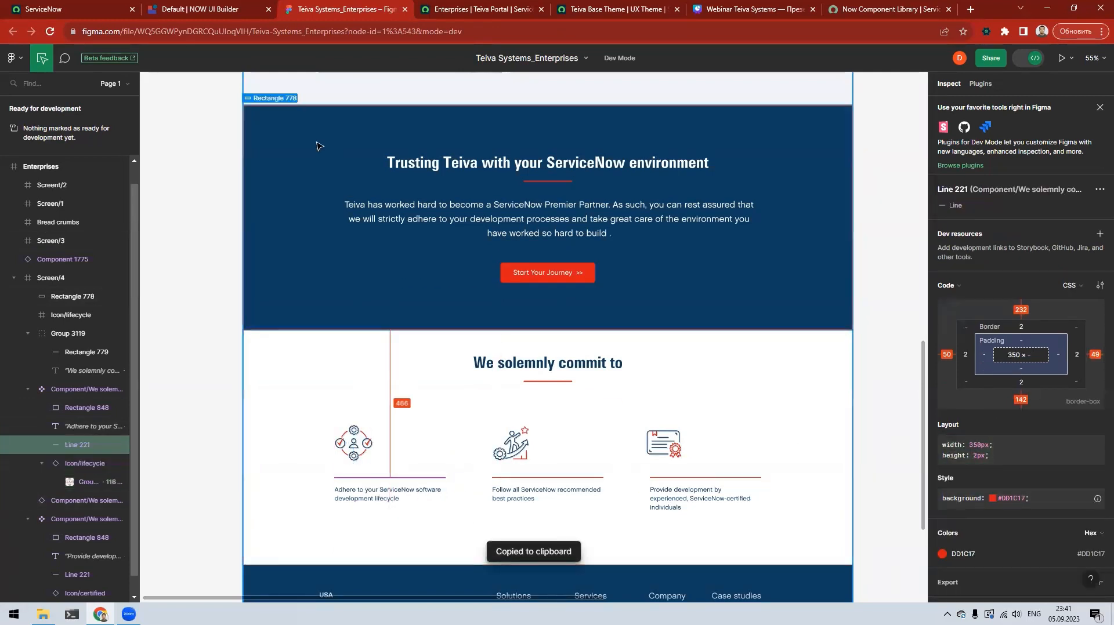
# Step: Back in UI Builder, replace the card divider's width, height and flex-shrink lines with width 350px and height 2px, indented
pyautogui.click(215, 12)
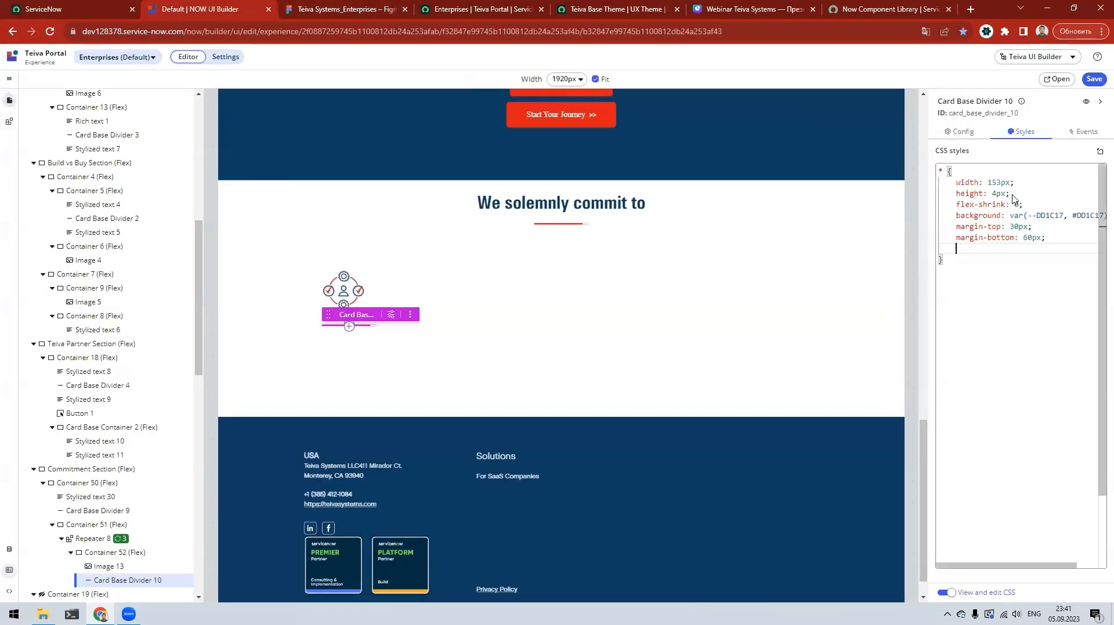
pyautogui.click(1062, 326)
pyautogui.moveTo(1028, 207); pyautogui.dragTo(957, 182)
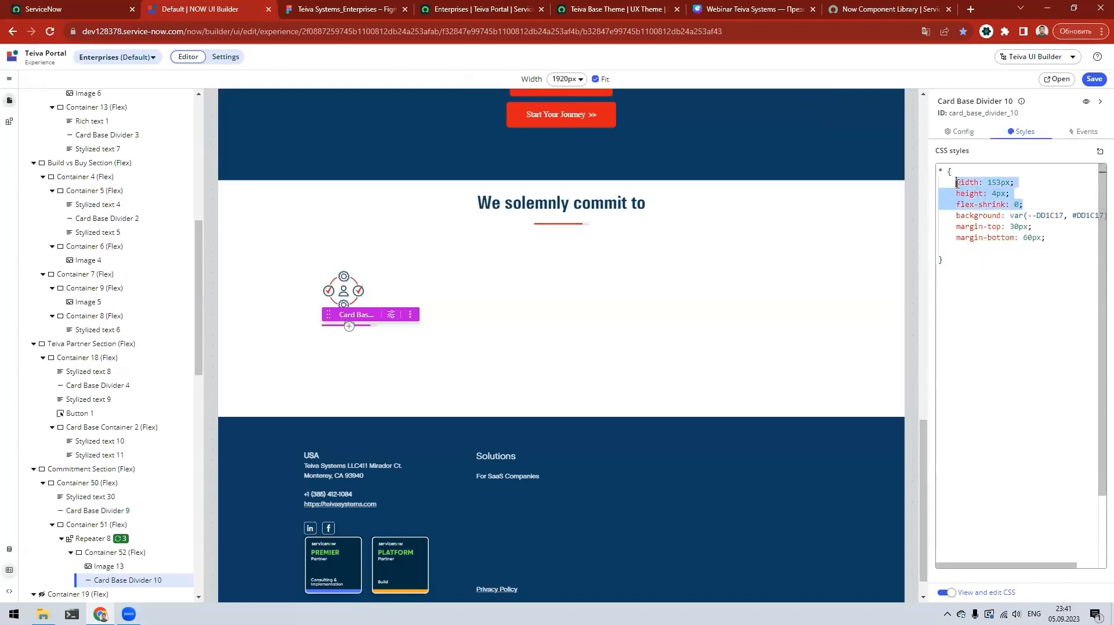
pyautogui.hotkey('ctrl', 'v')
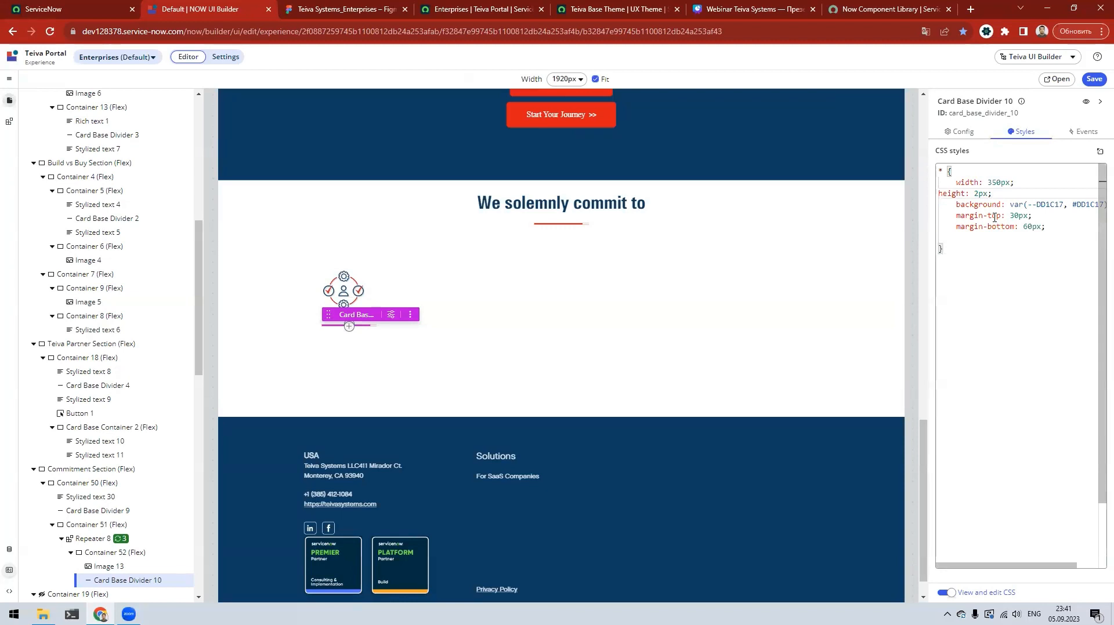
pyautogui.press('Home')
pyautogui.press('Tab')
# Step: Set the card divider's margin-top to 50px and margin-bottom to 24px, checking the spacing below the line in Figma
pyautogui.press('Down')
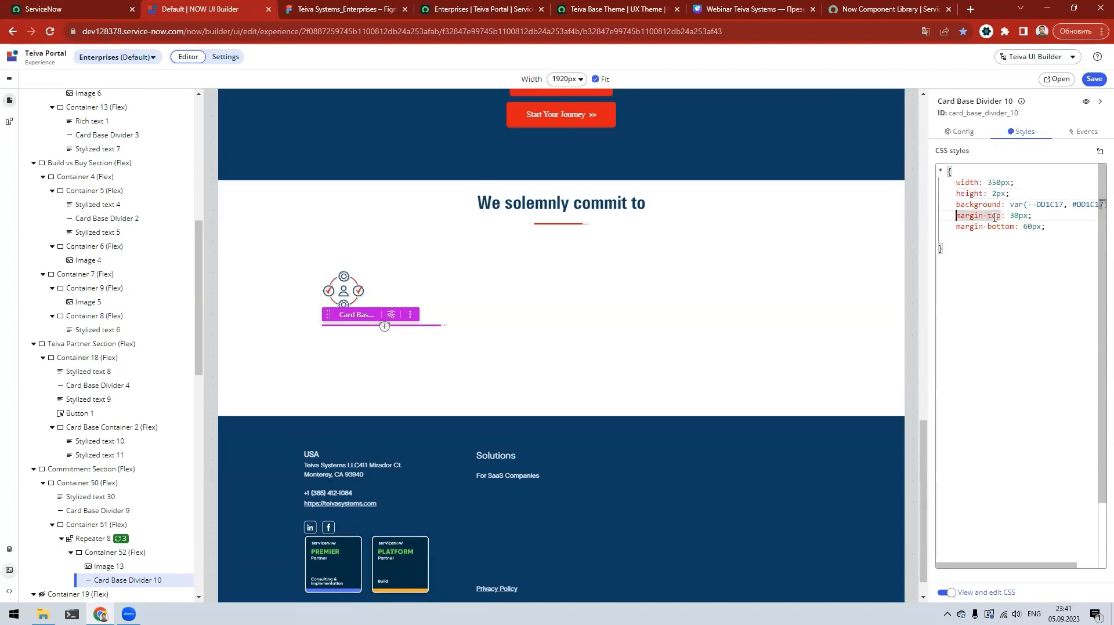
pyautogui.hotkey('ctrl', 'Right')
pyautogui.hotkey('ctrl', 'Right')
pyautogui.hotkey('ctrl', 'Right')
pyautogui.hotkey('ctrl', 'shift', 'Right')
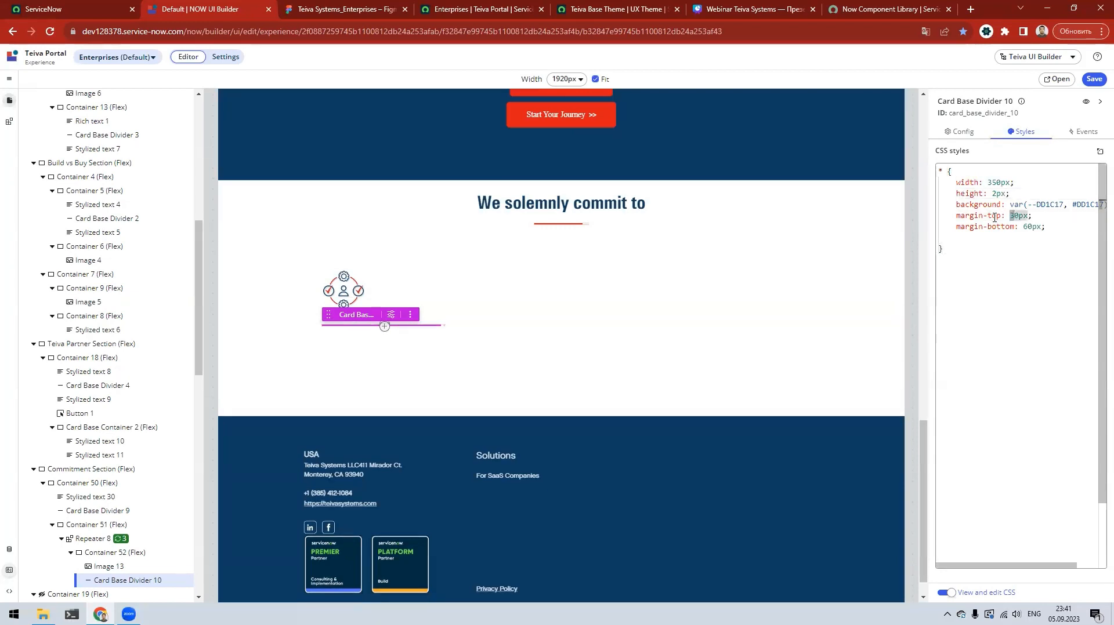
pyautogui.write('50px')
pyautogui.press('Down')
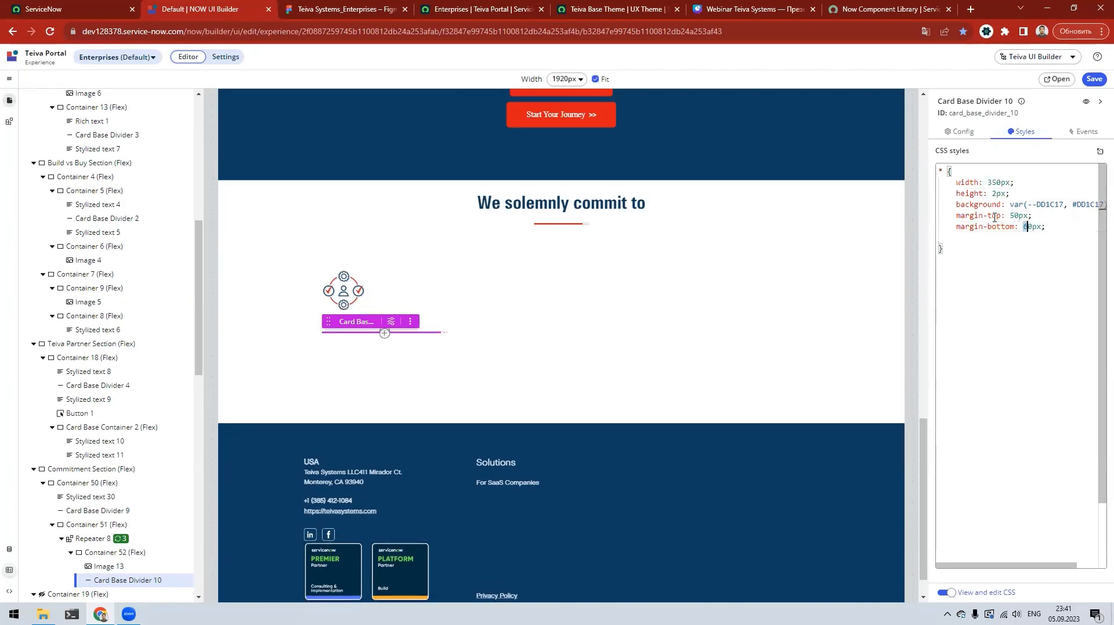
pyautogui.click(342, 9)
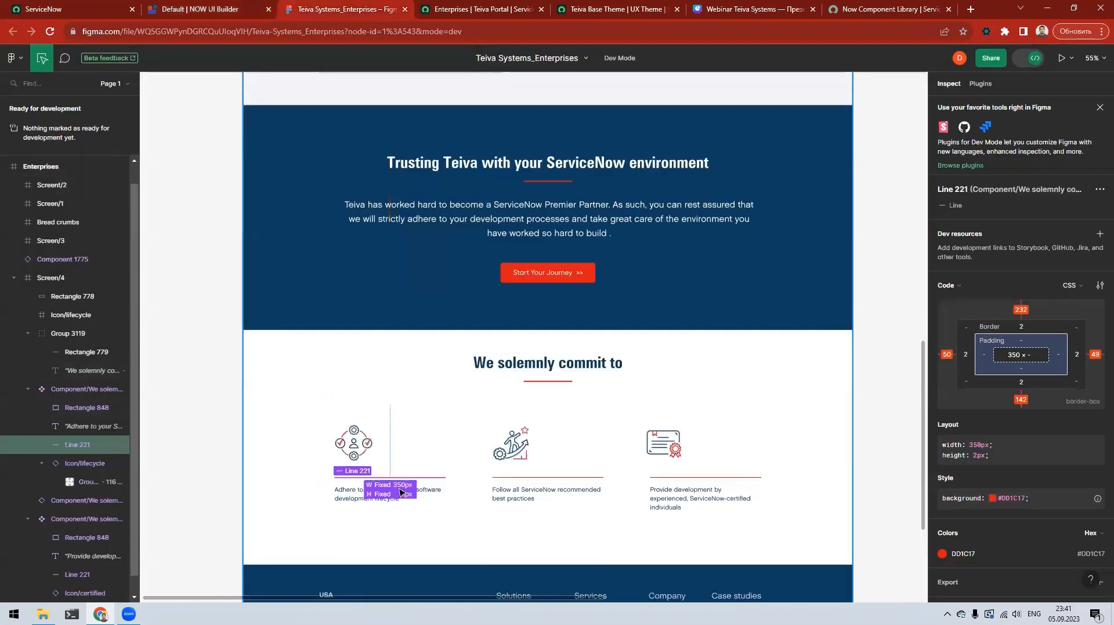
pyautogui.click(191, 12)
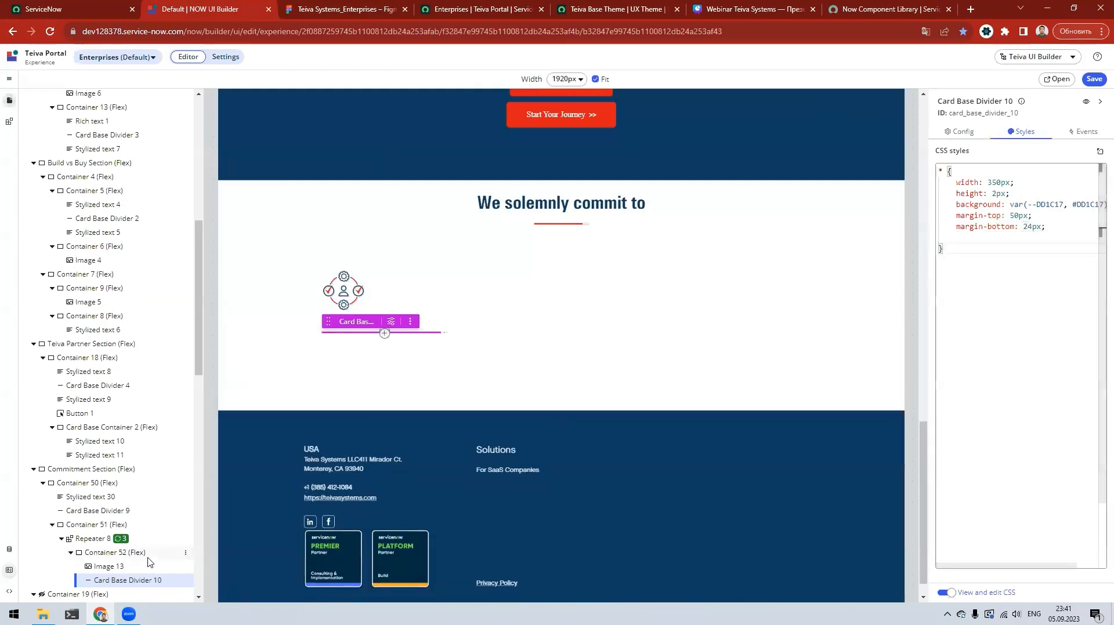
# Step: Add a Stylized text component after Card Base Divider 10 in Container 52, with the preset None
pyautogui.scroll(-1, 130, 582)
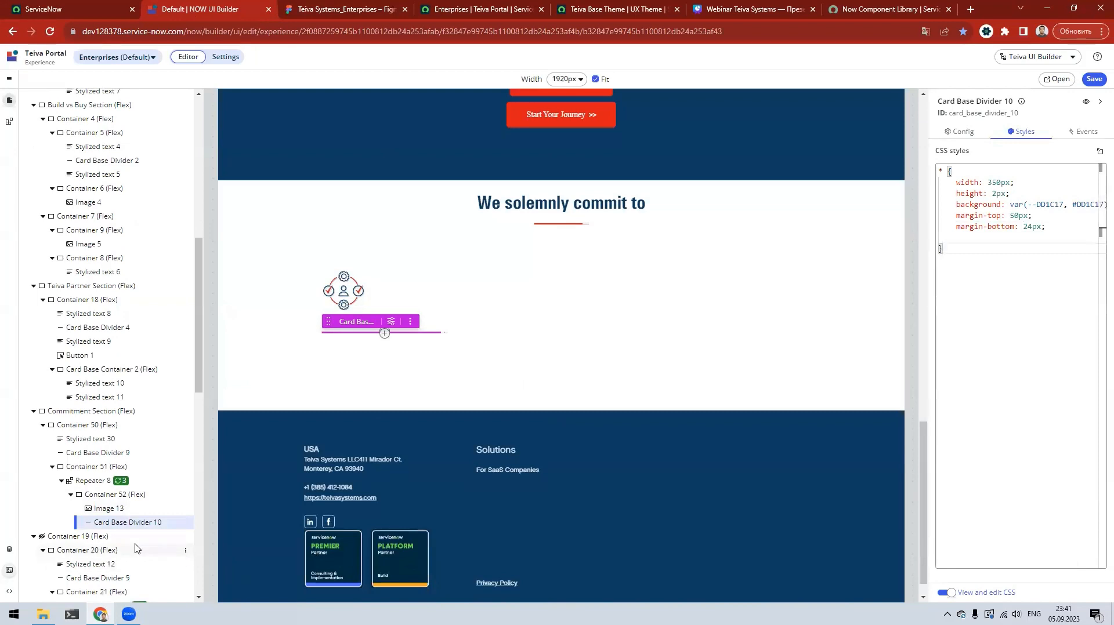
pyautogui.rightClick(137, 526)
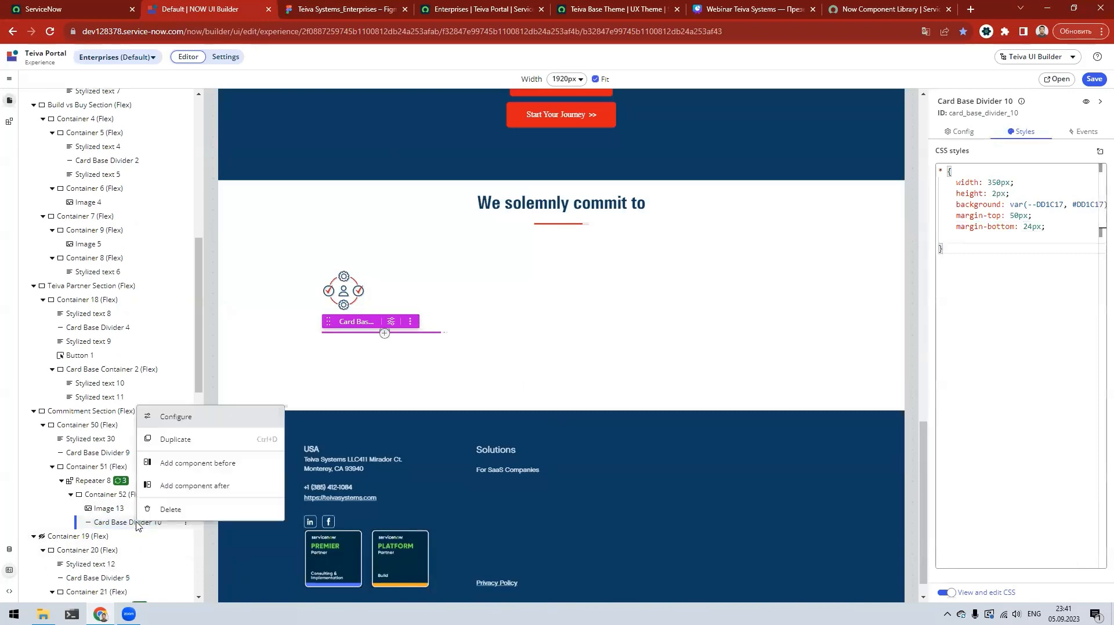
pyautogui.click(183, 486)
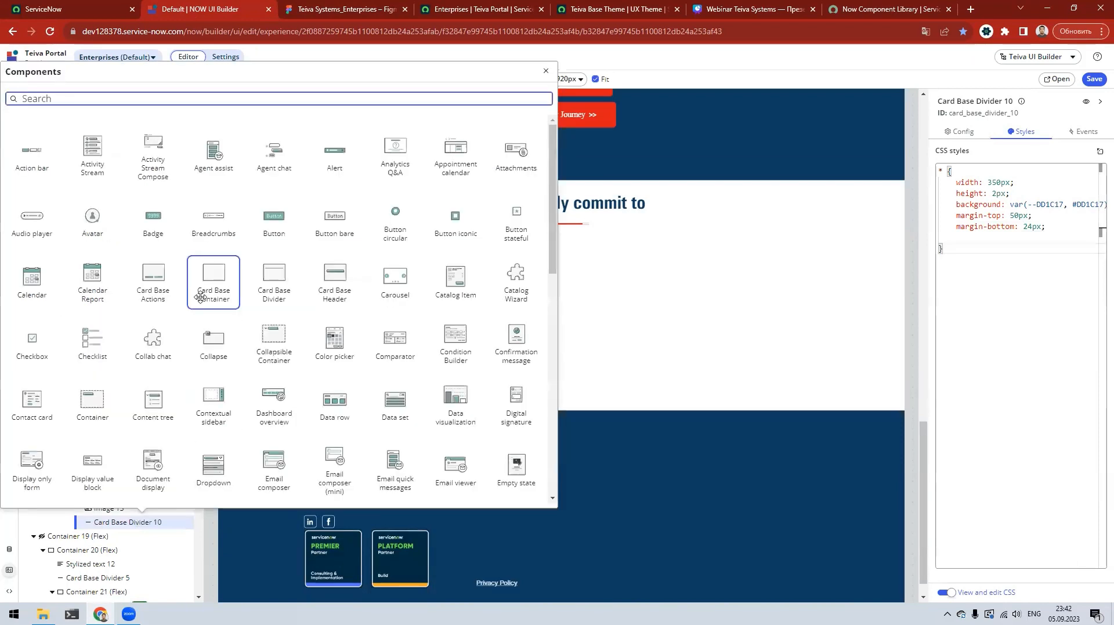
pyautogui.write('text')
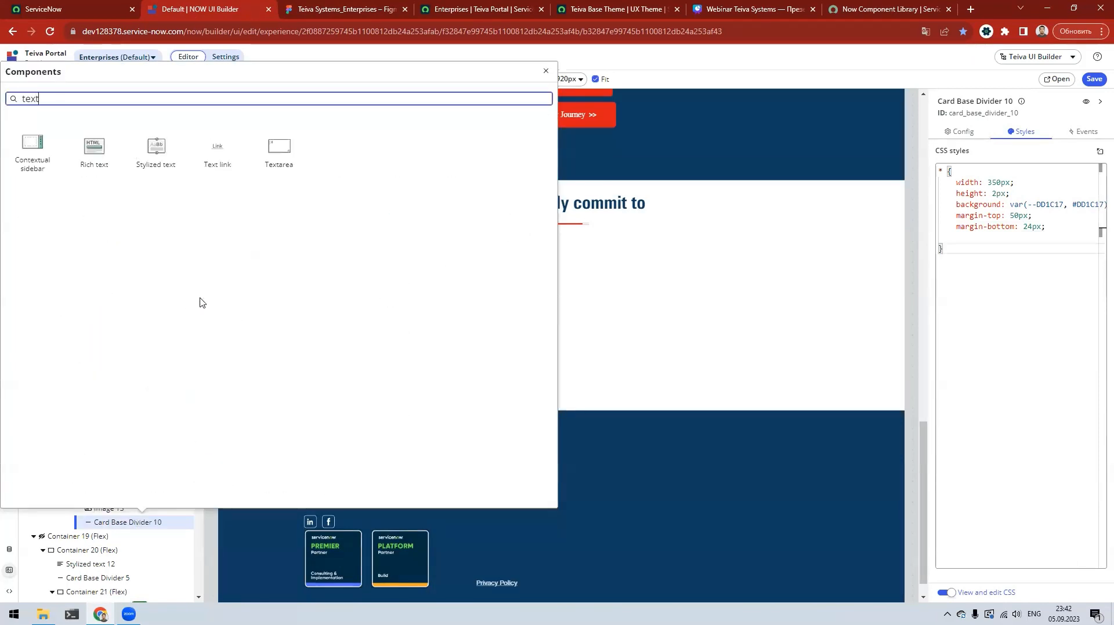
pyautogui.click(165, 173)
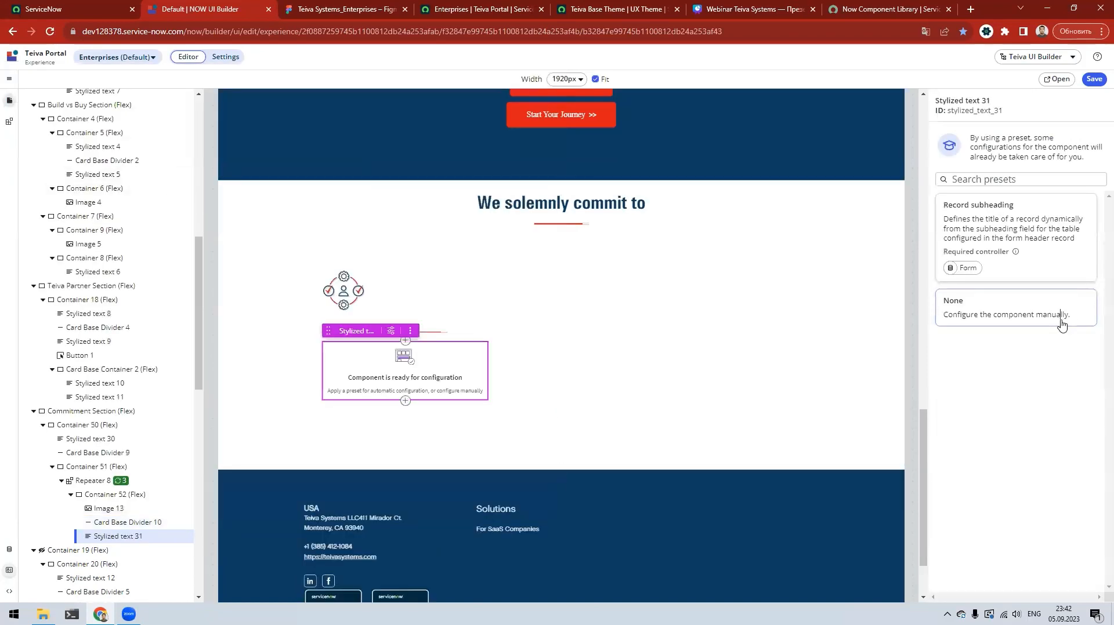
pyautogui.click(1061, 324)
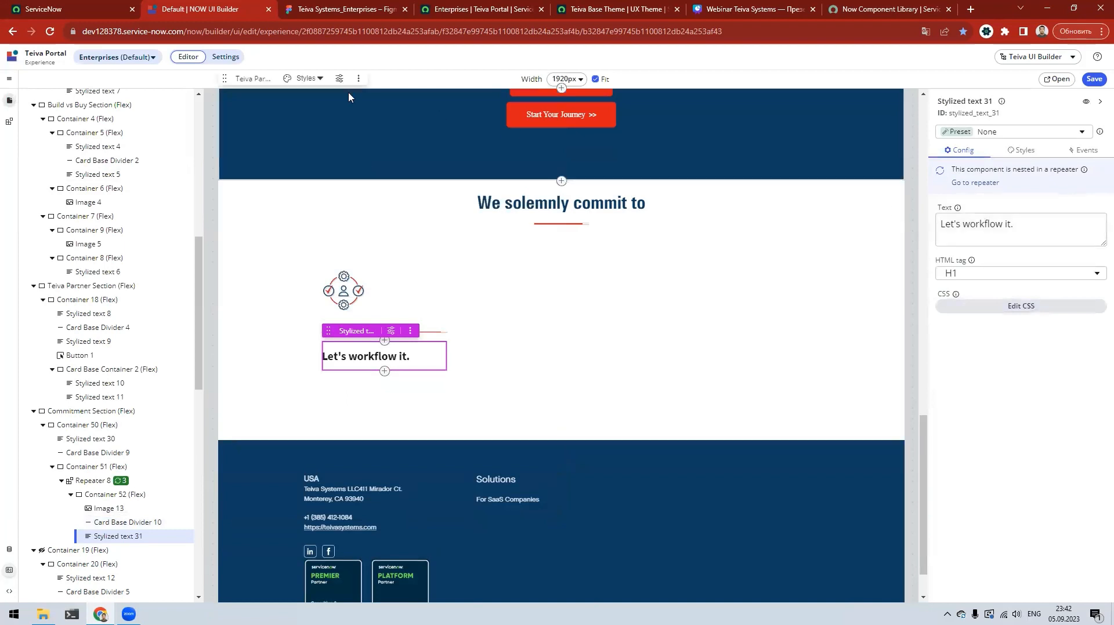
# Step: Switch to Figma and copy the typography CSS of the first commitment card's text
pyautogui.hotkey('ctrl', 'Tab')
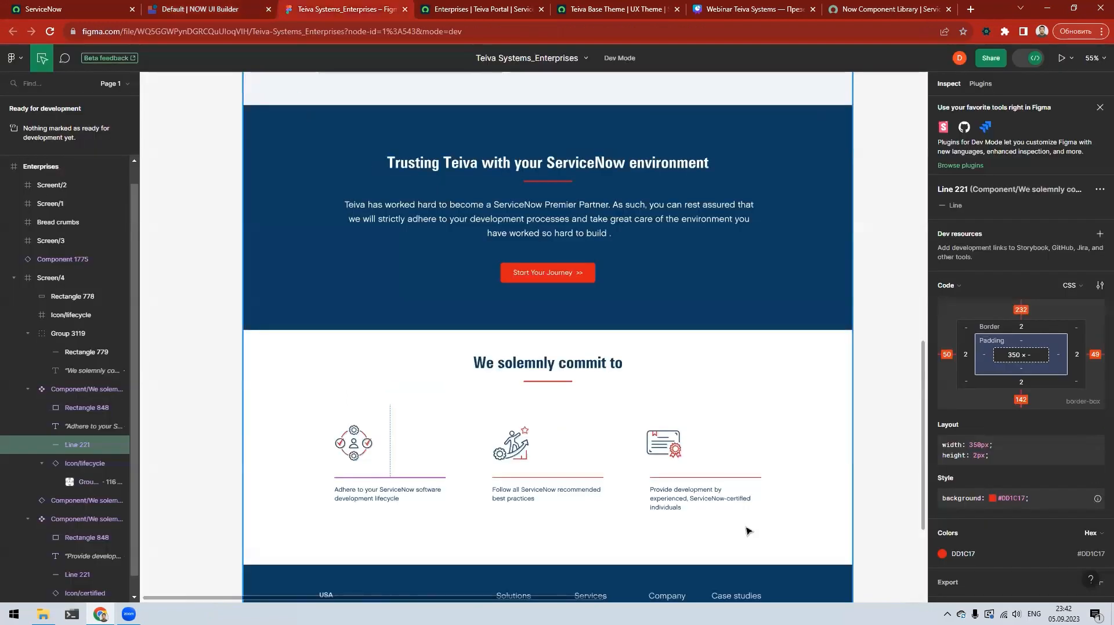
pyautogui.click(377, 500)
pyautogui.click(1096, 360)
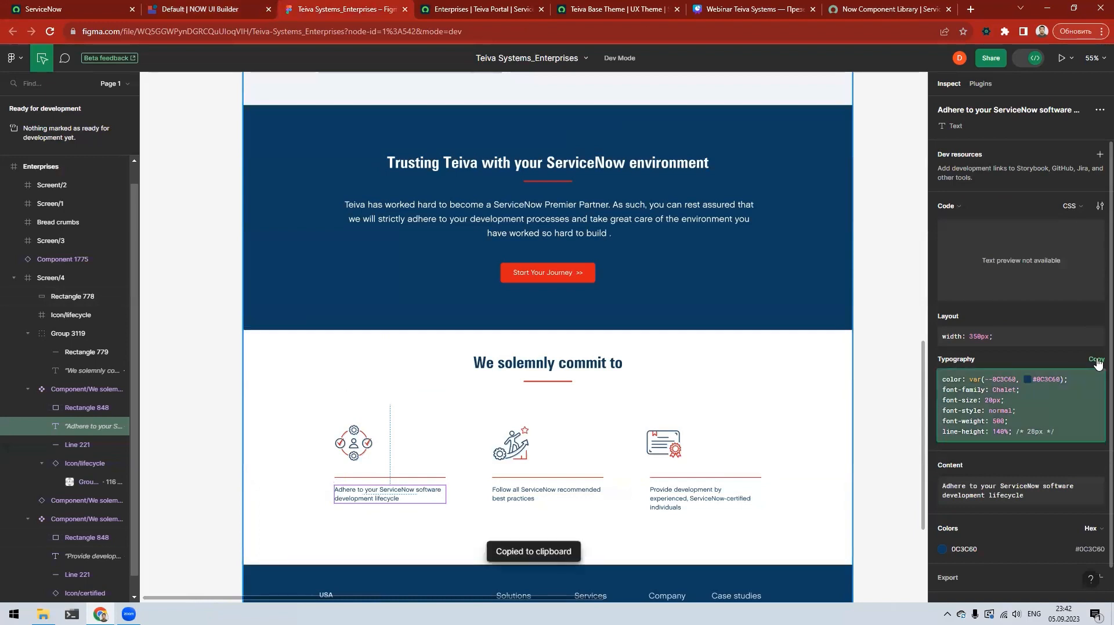
# Step: Back in UI Builder, set Stylized text 31's HTML tag to Div and apply the copied Figma typography as its CSS
pyautogui.click(213, 22)
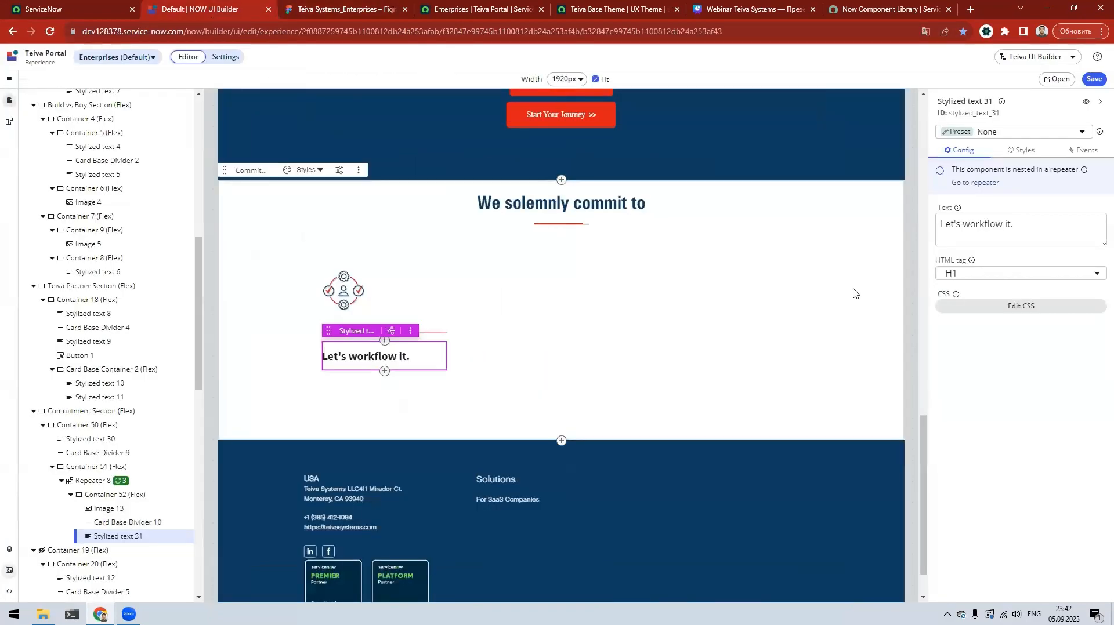
pyautogui.click(970, 273)
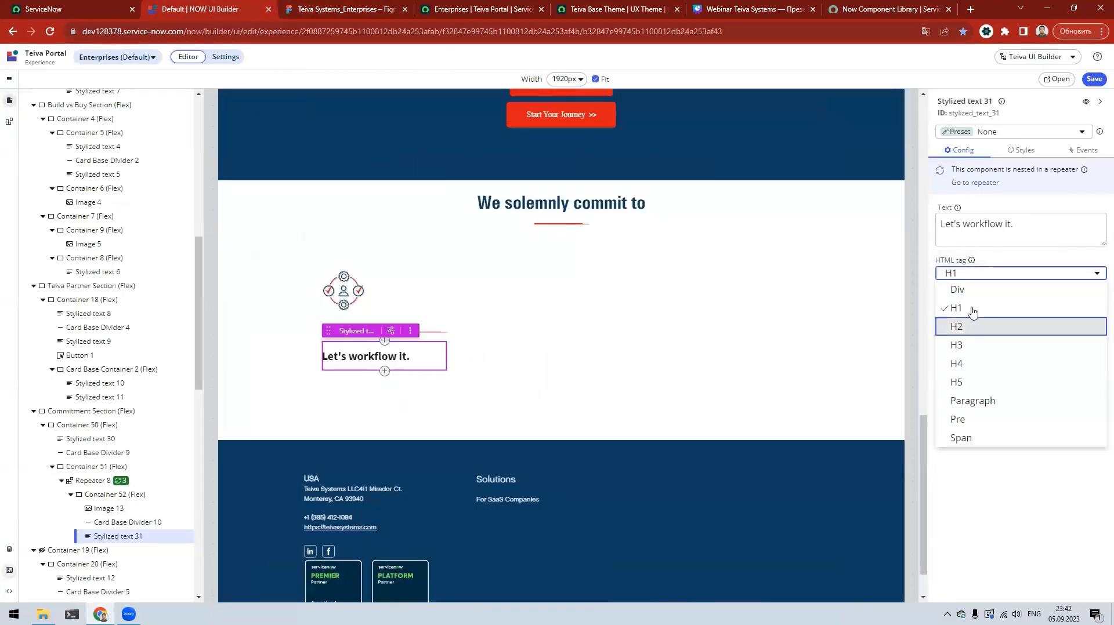
pyautogui.click(970, 298)
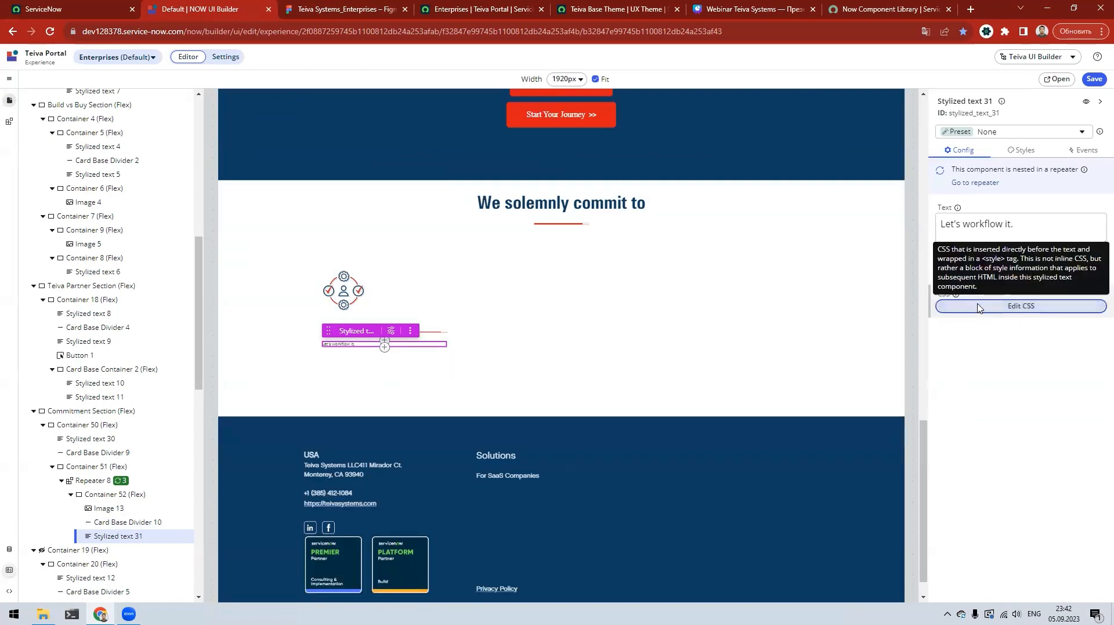
pyautogui.click(980, 306)
pyautogui.click(501, 297)
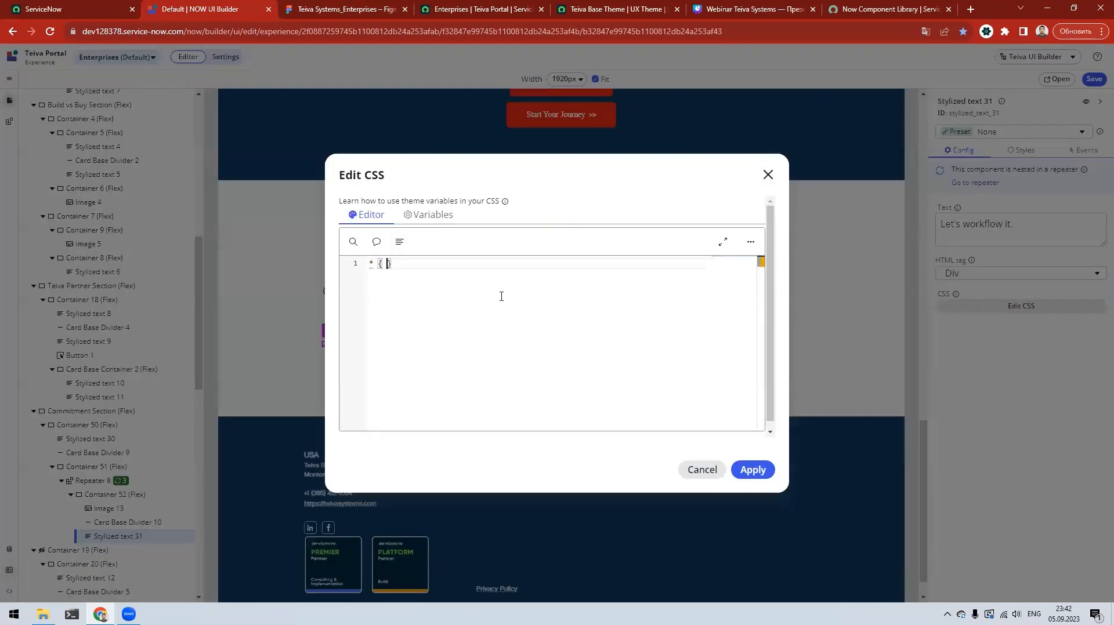
pyautogui.hotkey('ctrl', 'a')
pyautogui.hotkey('ctrl', 'v')
pyautogui.moveTo(516, 330); pyautogui.dragTo(502, 288)
pyautogui.click(753, 470)
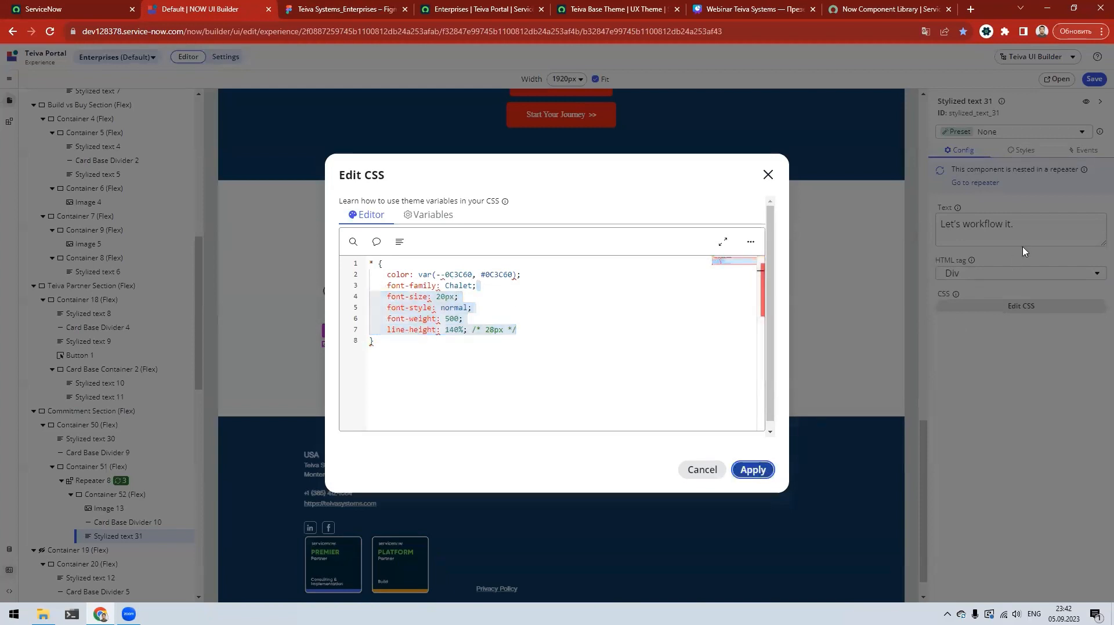
pyautogui.click(1049, 220)
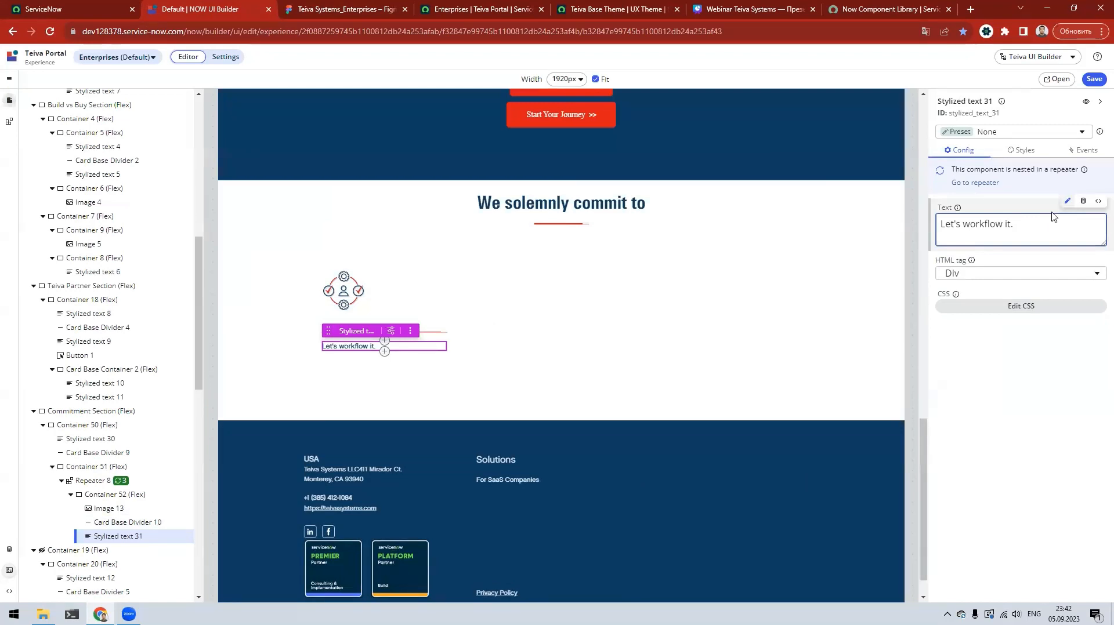
pyautogui.click(1084, 202)
pyautogui.click(1005, 221)
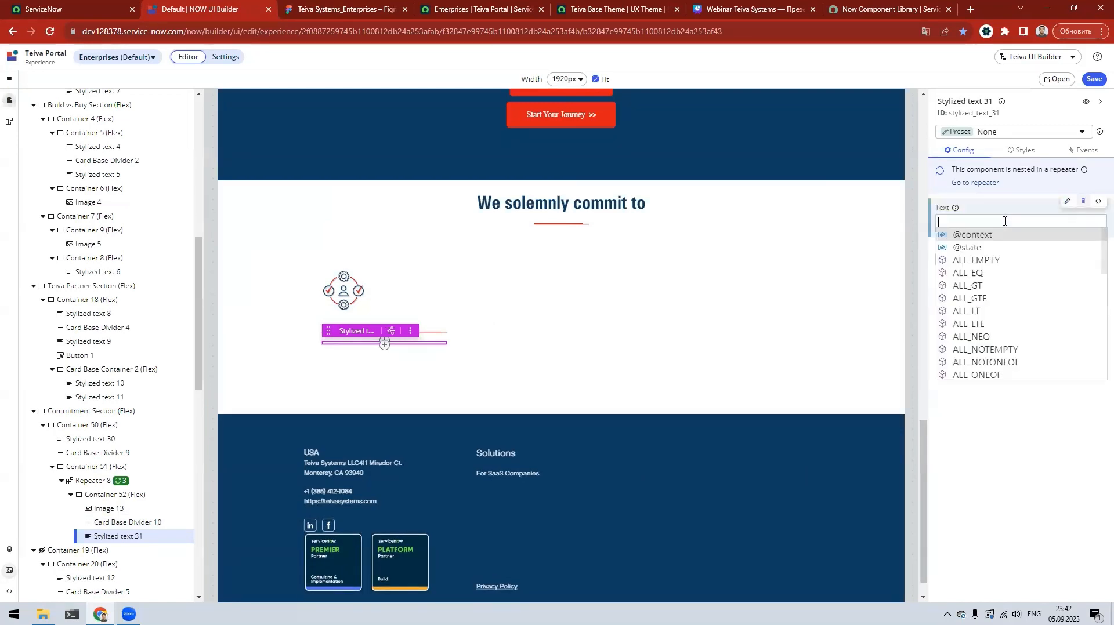
pyautogui.write('@')
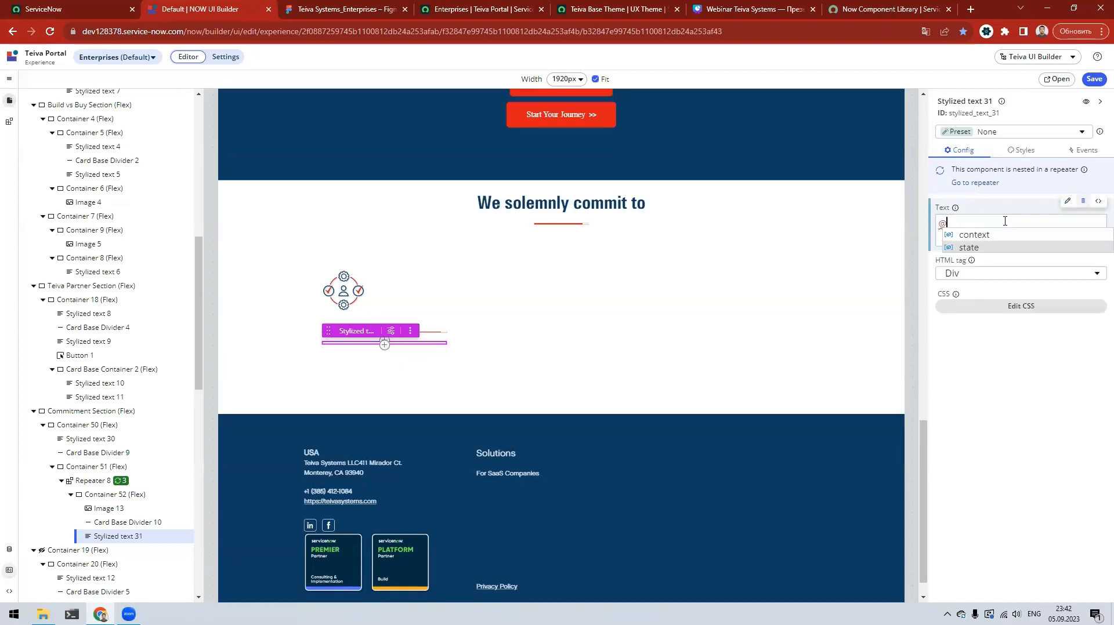
pyautogui.write('item.value.')
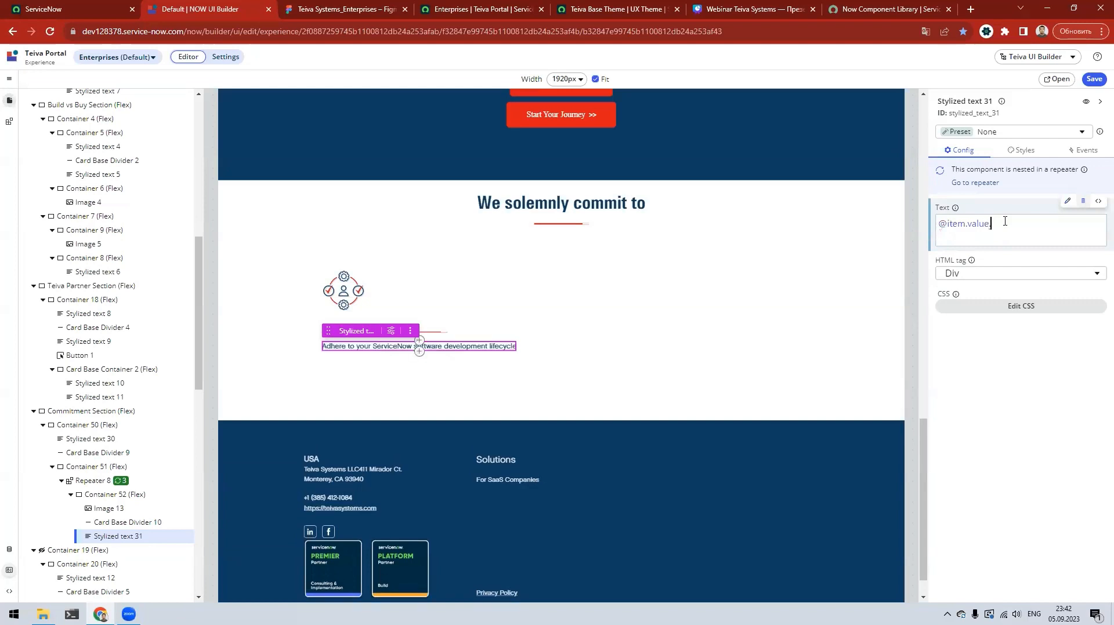
pyautogui.write('text')
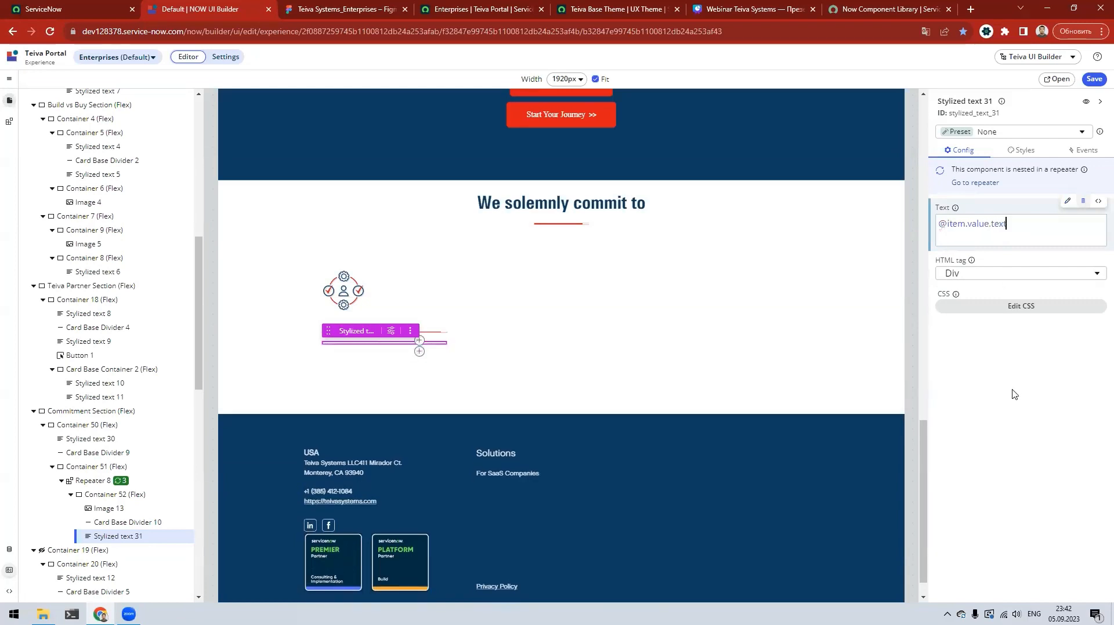
pyautogui.click(1014, 395)
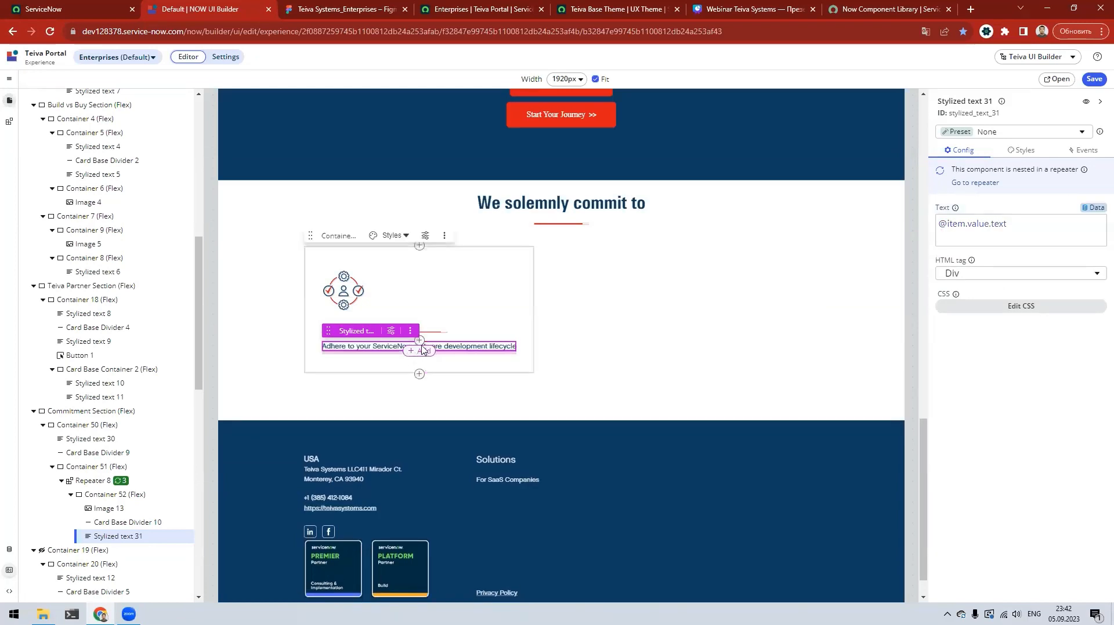
# Step: Copy the card text's layout width from Figma and set Stylized text 31's width to 350px in UI Builder
pyautogui.hotkey('ctrl', 'Tab')
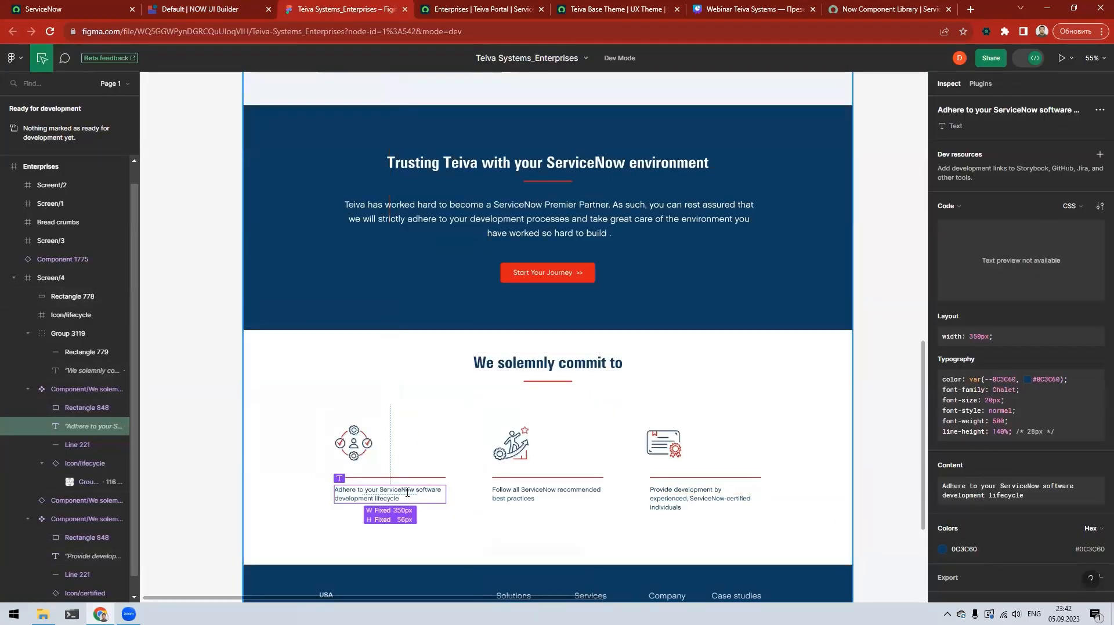
pyautogui.click(1095, 325)
pyautogui.click(198, 9)
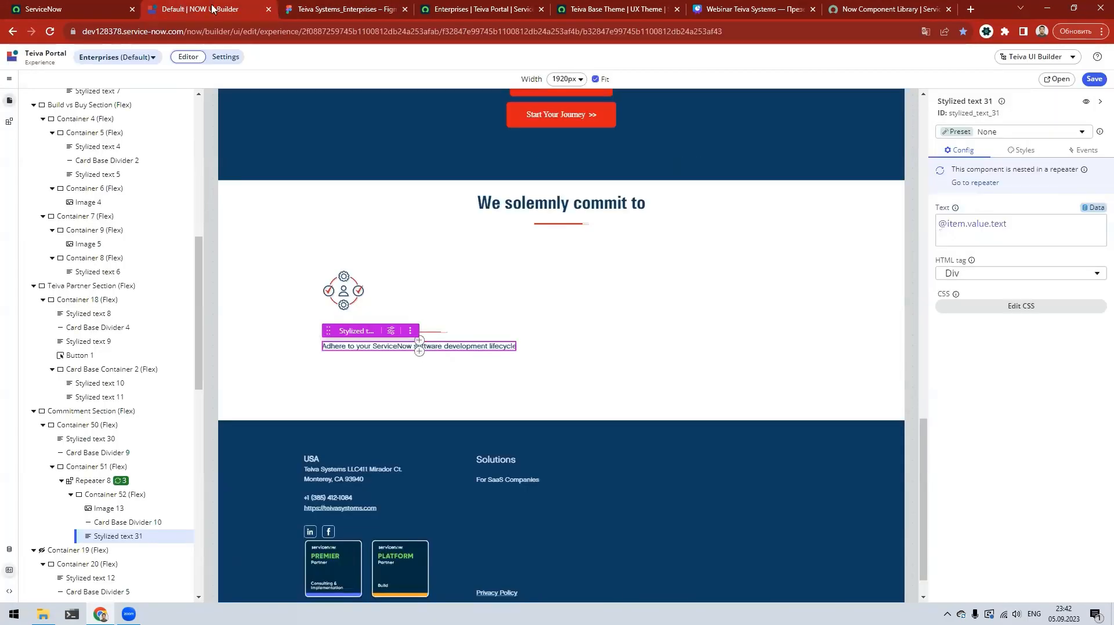
pyautogui.click(1027, 152)
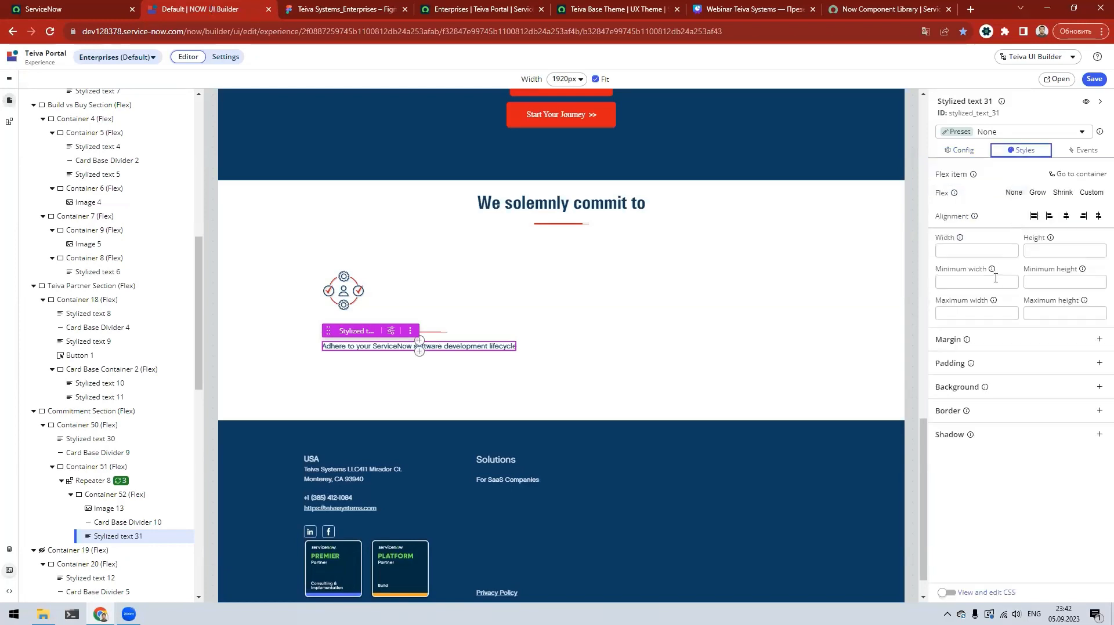
pyautogui.click(978, 250)
pyautogui.hotkey('ctrl', 'v')
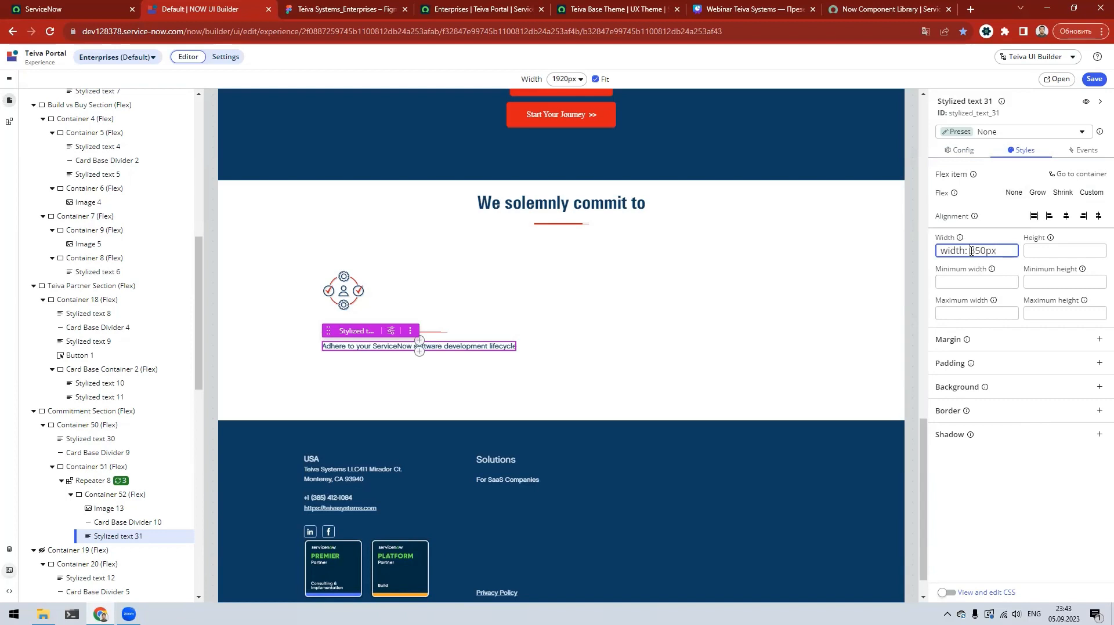
pyautogui.moveTo(972, 251); pyautogui.dragTo(935, 254)
pyautogui.press('BackSpace')
pyautogui.click(1024, 521)
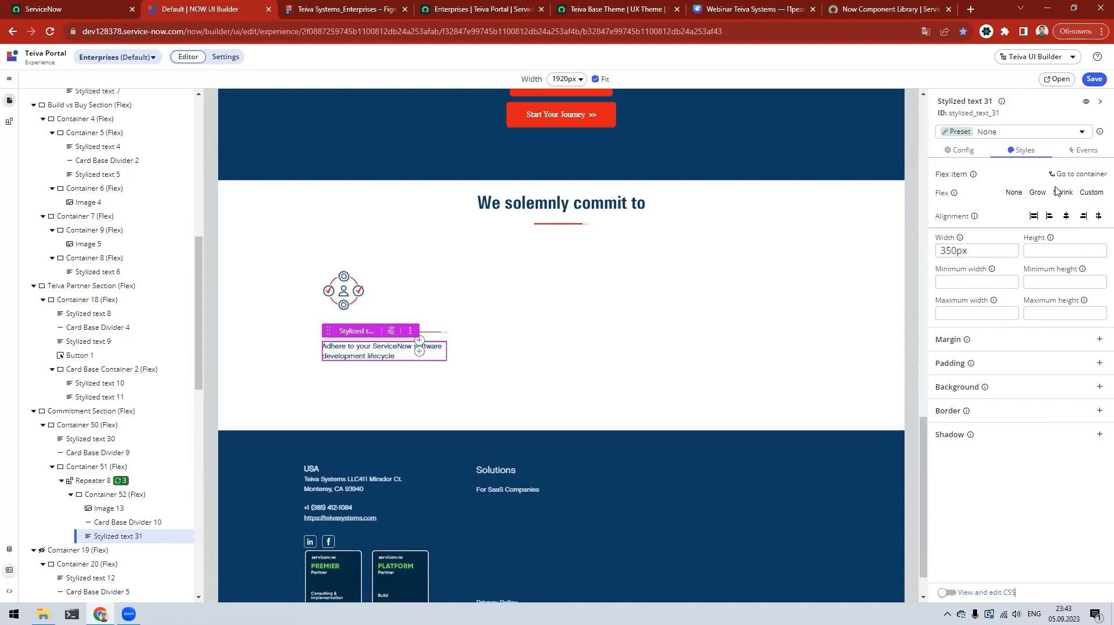
# Step: Save the page, open the live Enterprises page to examine the commitment cards' layout, and return to UI Builder
pyautogui.click(1093, 79)
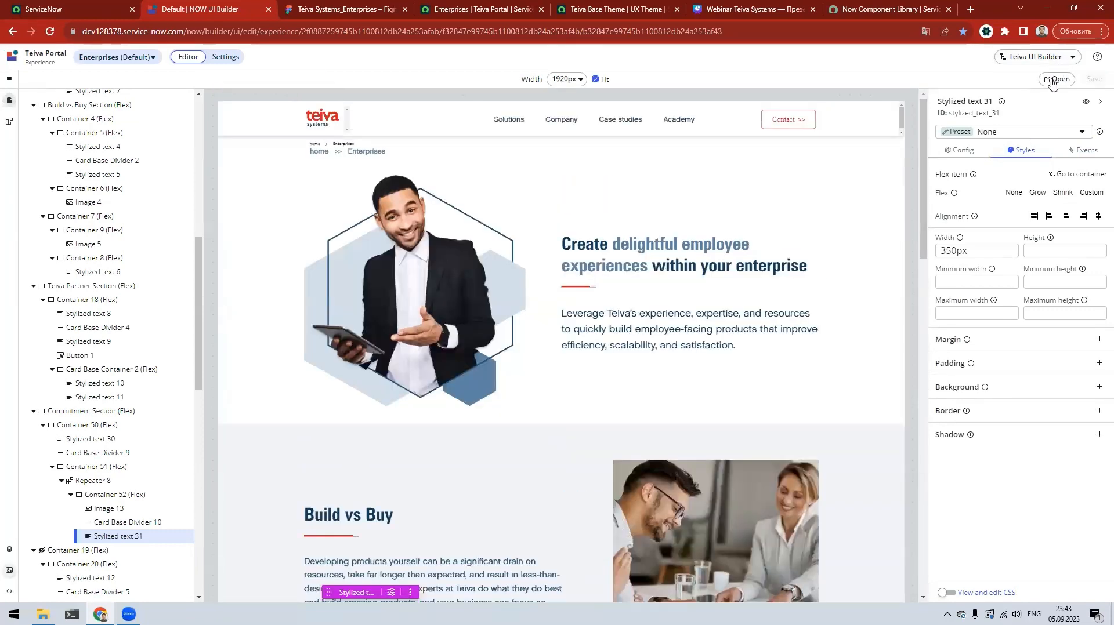
pyautogui.click(1055, 79)
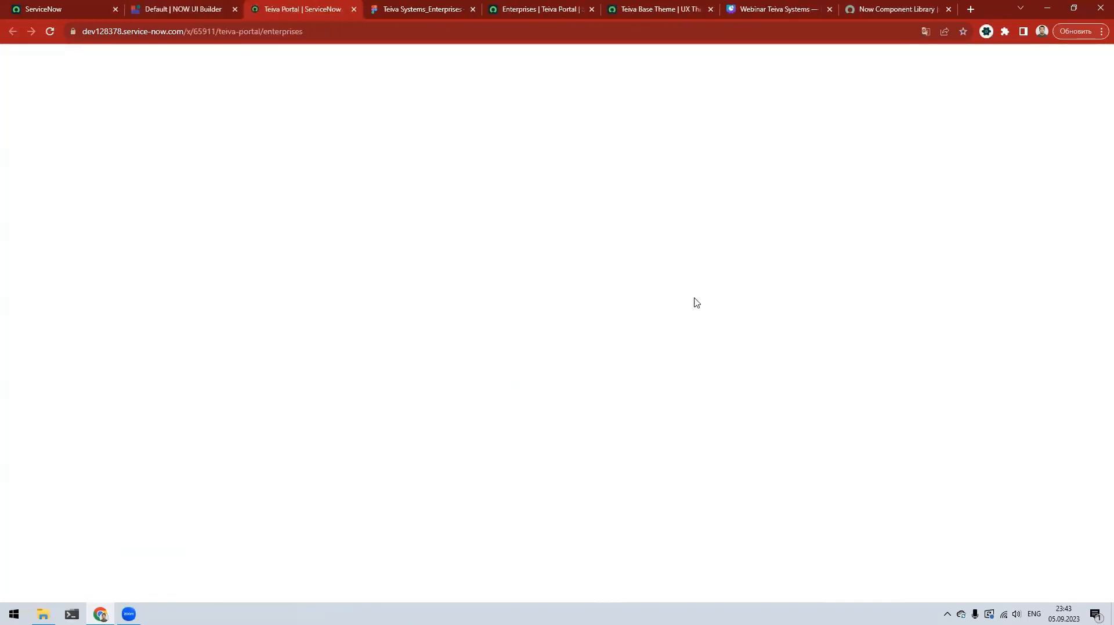
pyautogui.scroll(-3, 696, 301)
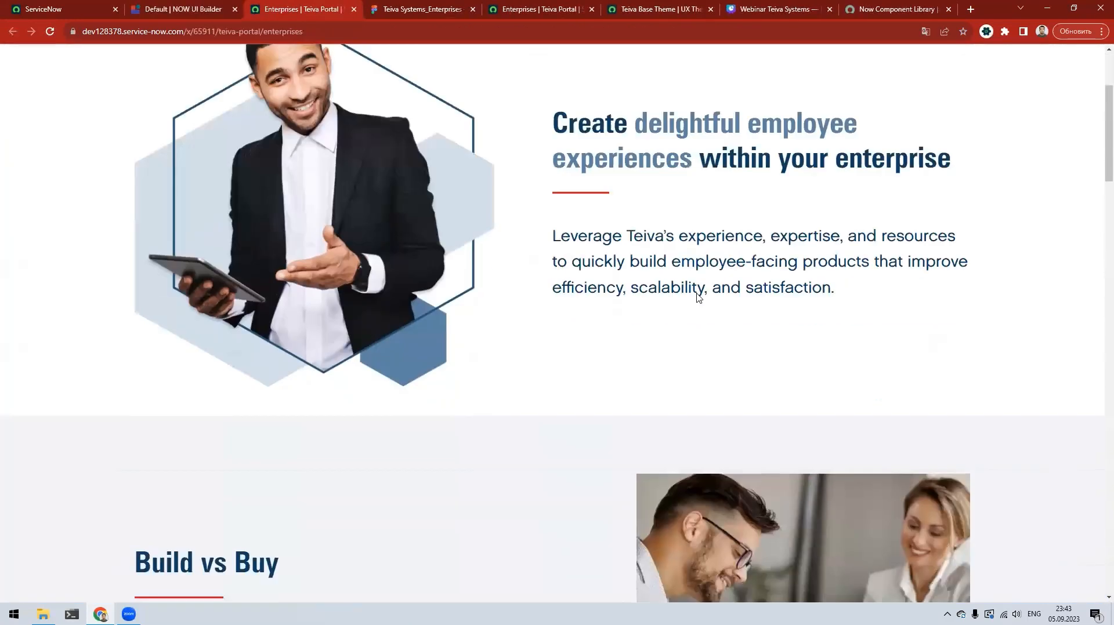
pyautogui.scroll(-10, 698, 296)
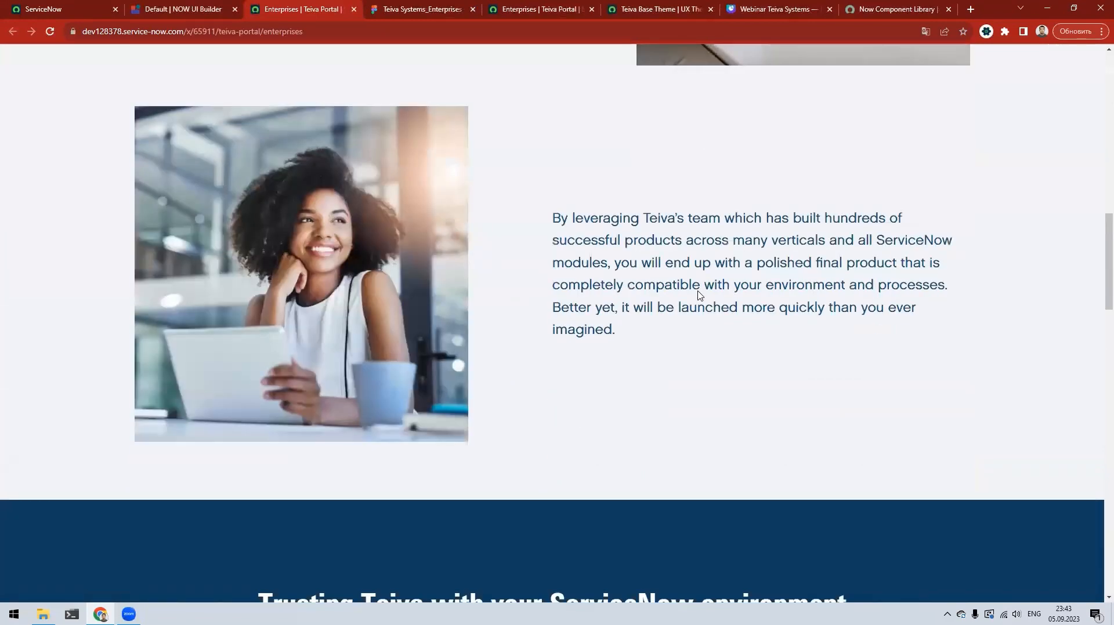
pyautogui.scroll(-15, 698, 295)
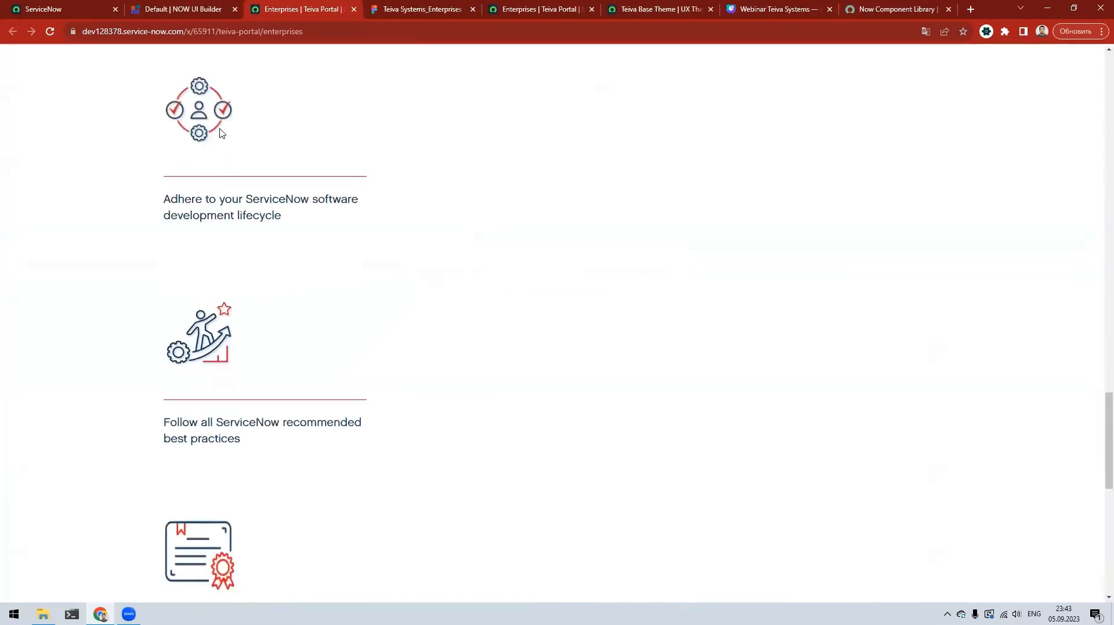
pyautogui.click(175, 12)
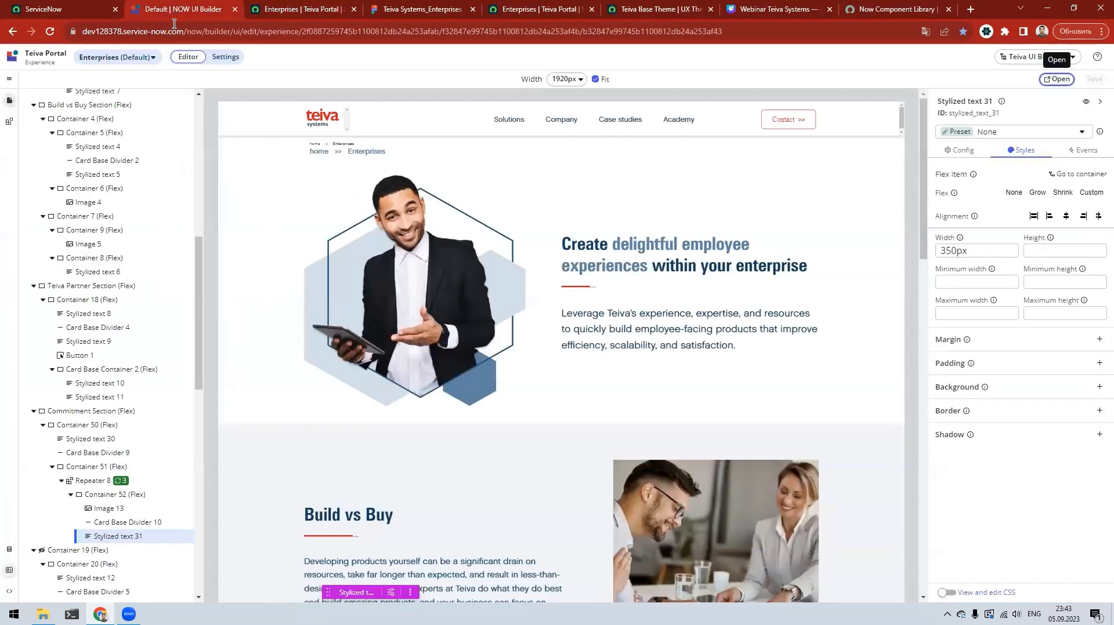
# Step: Try wrapping Container 51's child elements to multiple lines
pyautogui.click(103, 472)
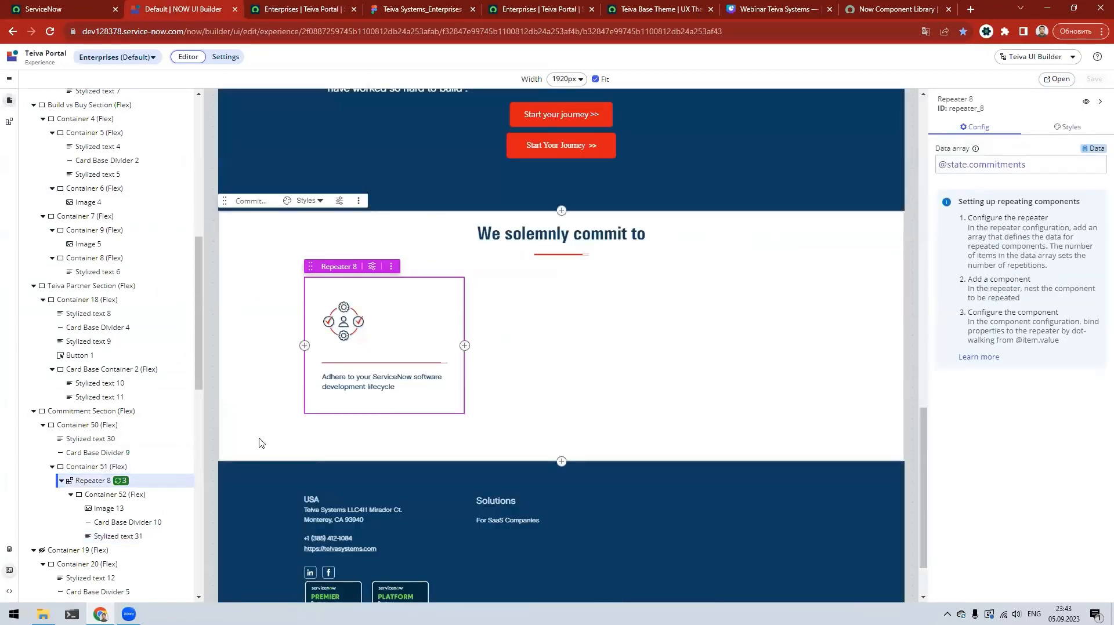
pyautogui.click(162, 471)
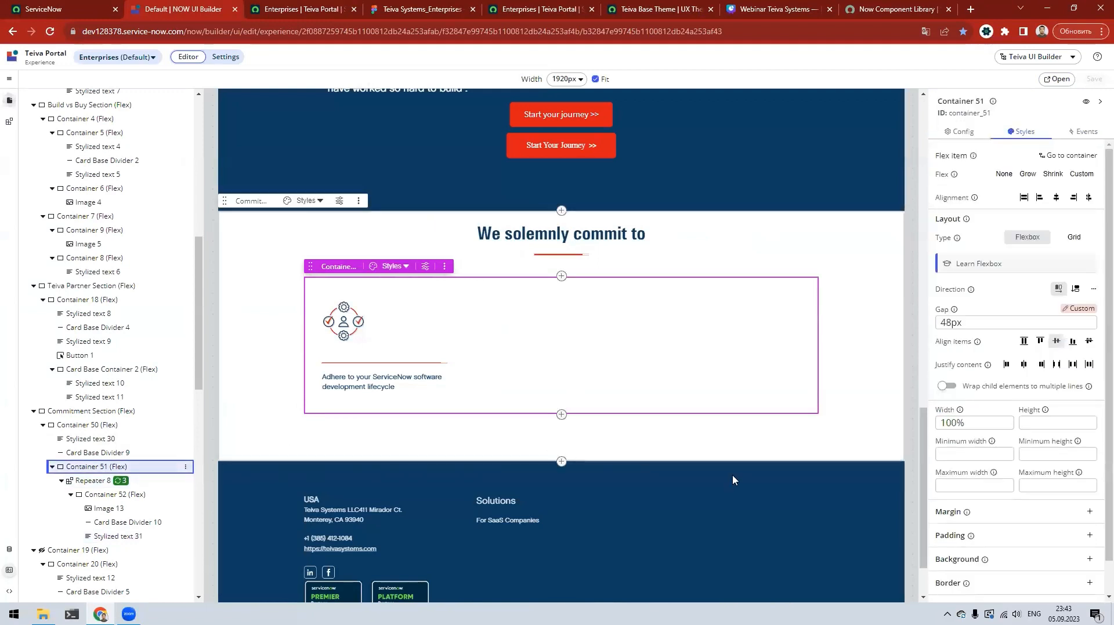
pyautogui.click(946, 386)
pyautogui.click(946, 387)
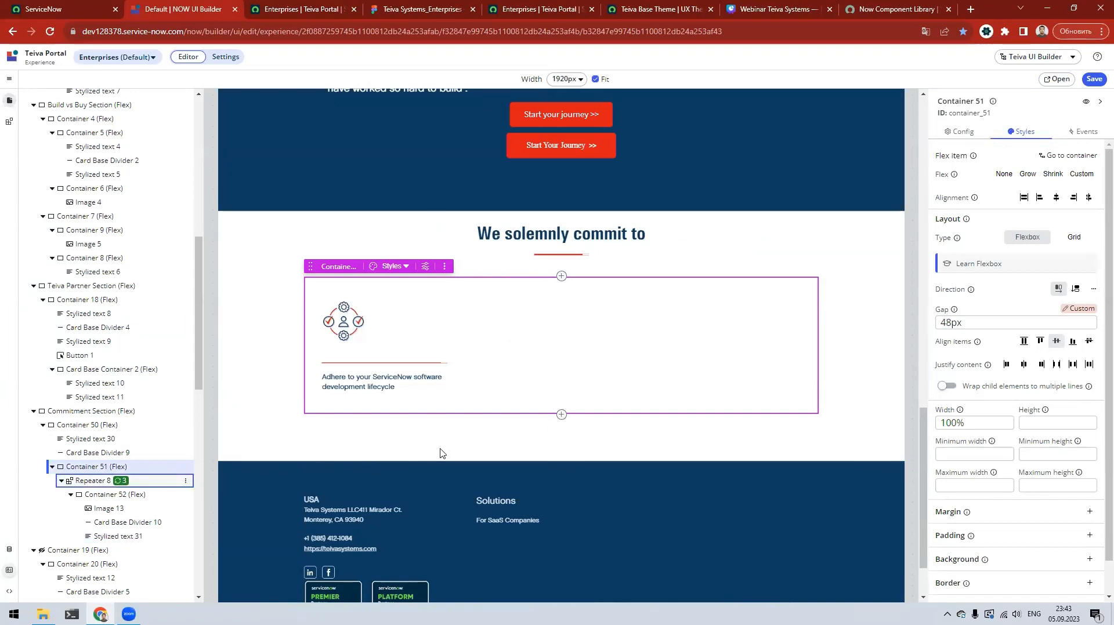
# Step: Enable styles for Repeater 8, set its flex direction to Row and save the page
pyautogui.click(1066, 129)
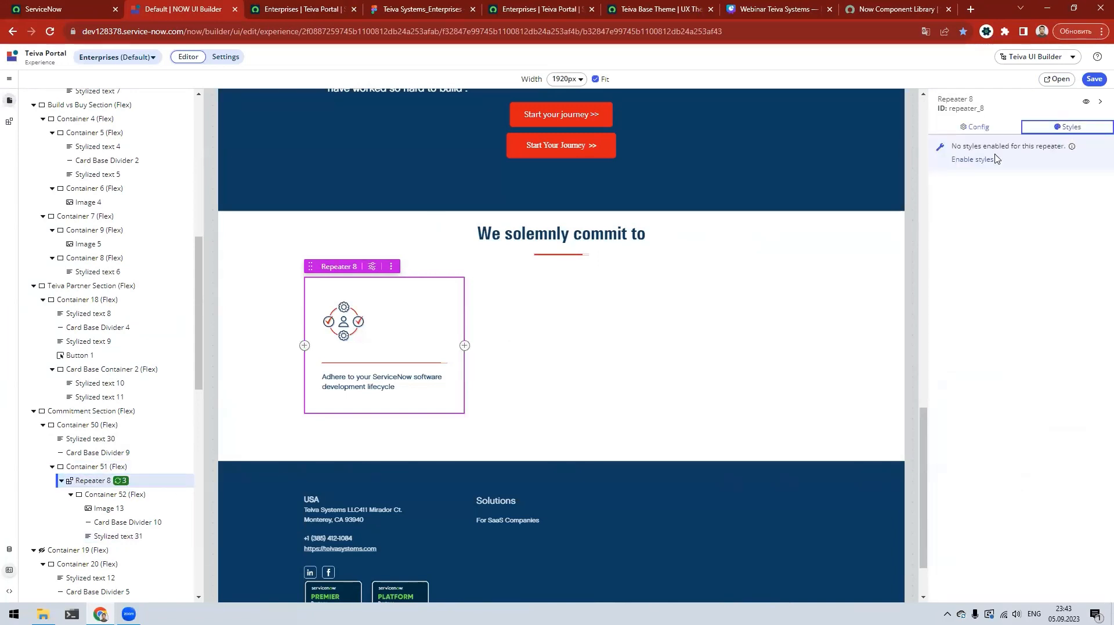
pyautogui.click(993, 159)
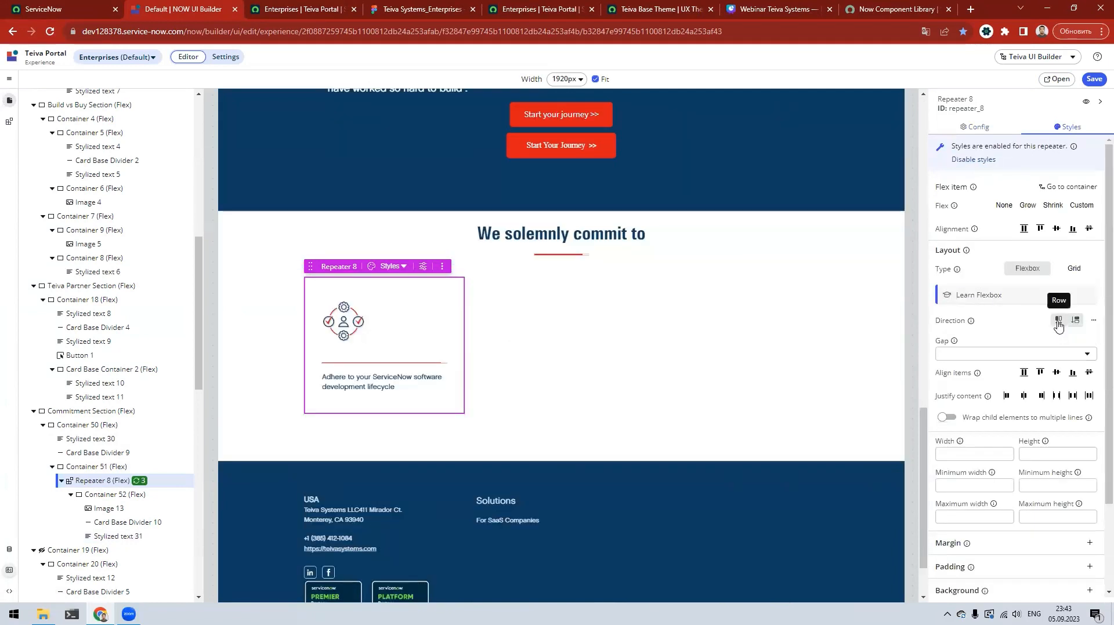
pyautogui.click(1058, 323)
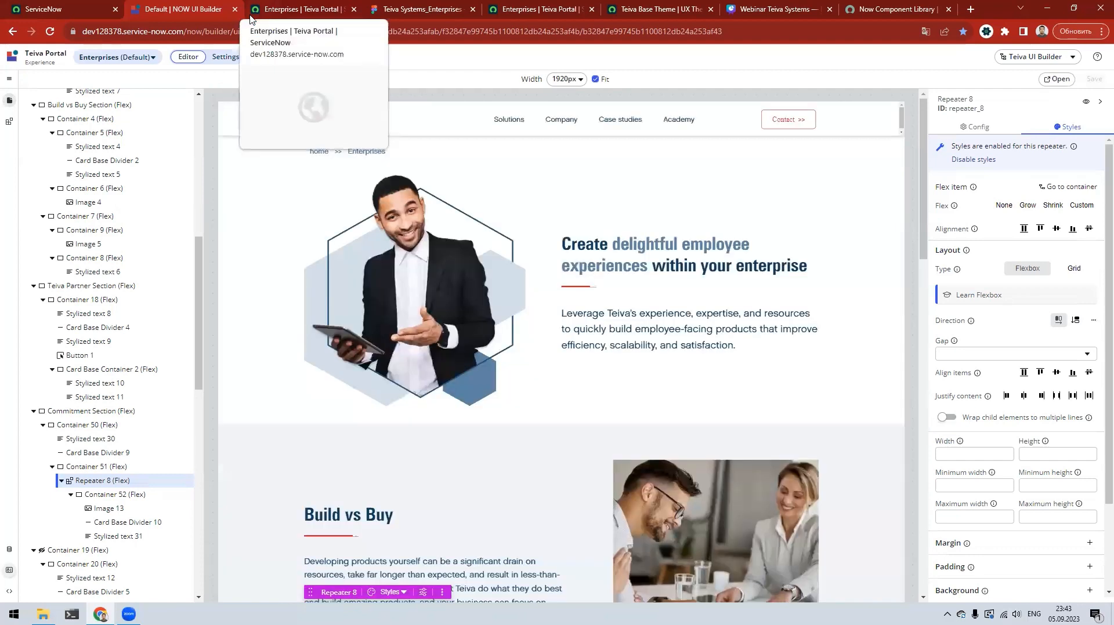
# Step: Reload the live Enterprises page and examine how the three commitment cards are arranged
pyautogui.click(251, 14)
pyautogui.click(49, 33)
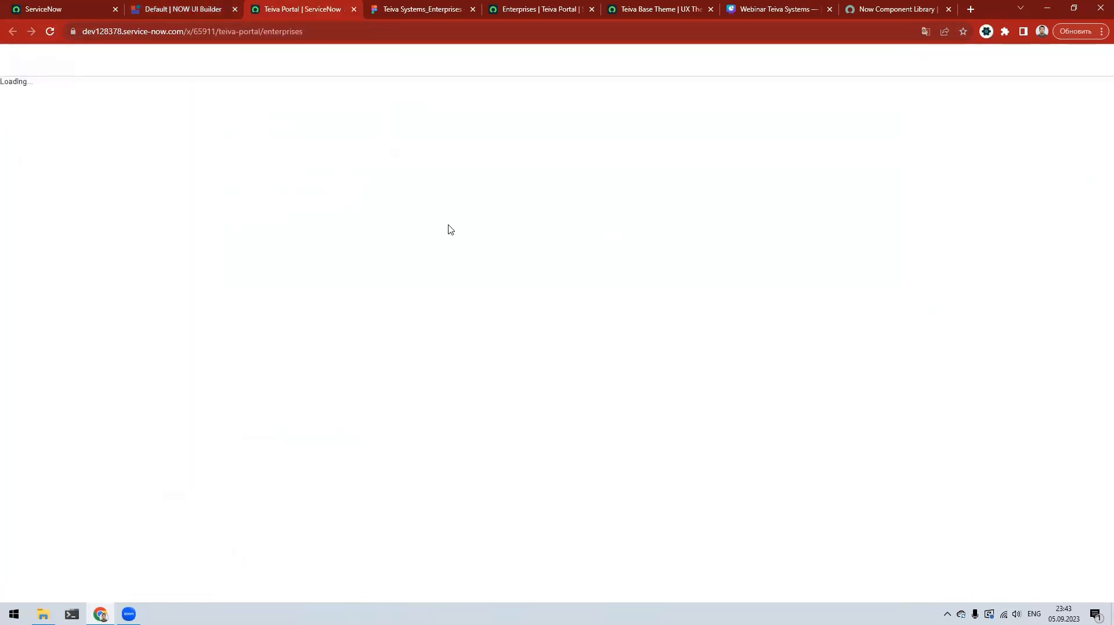
pyautogui.scroll(-12, 448, 229)
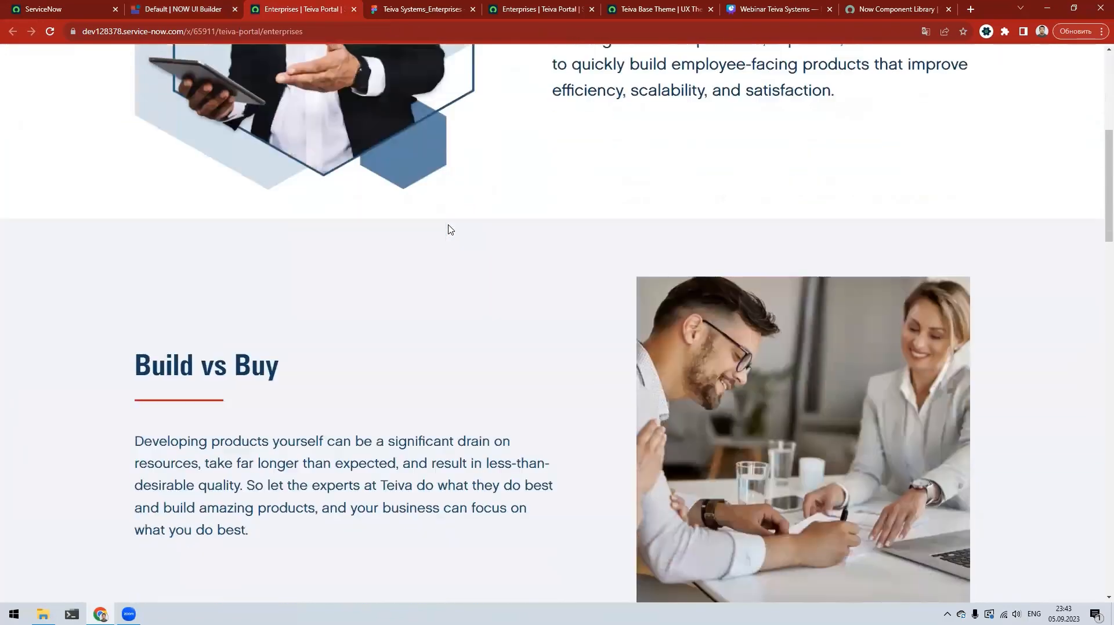
pyautogui.scroll(-15, 453, 221)
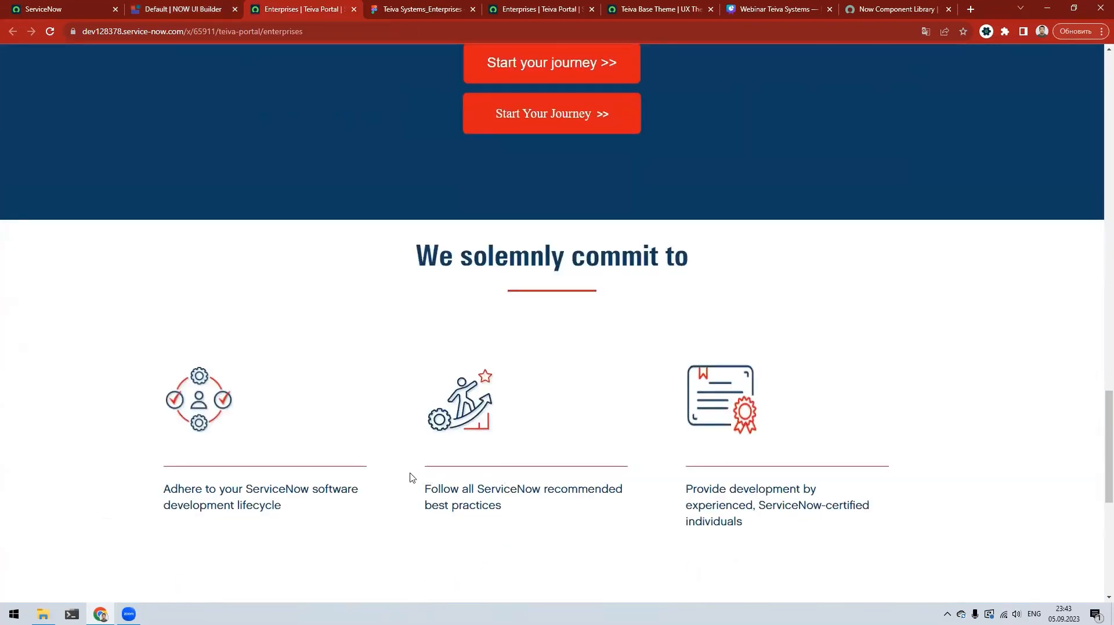
pyautogui.moveTo(162, 411); pyautogui.dragTo(759, 406)
# Step: Return to UI Builder, set Container 51's content justification to Center and save the page
pyautogui.click(162, 10)
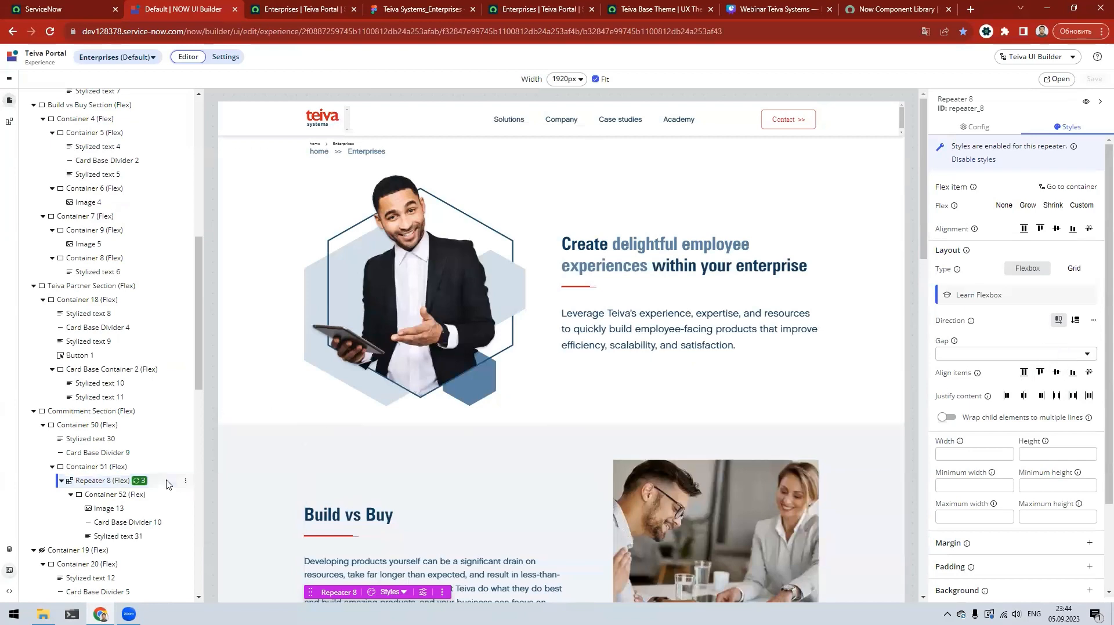
pyautogui.click(129, 469)
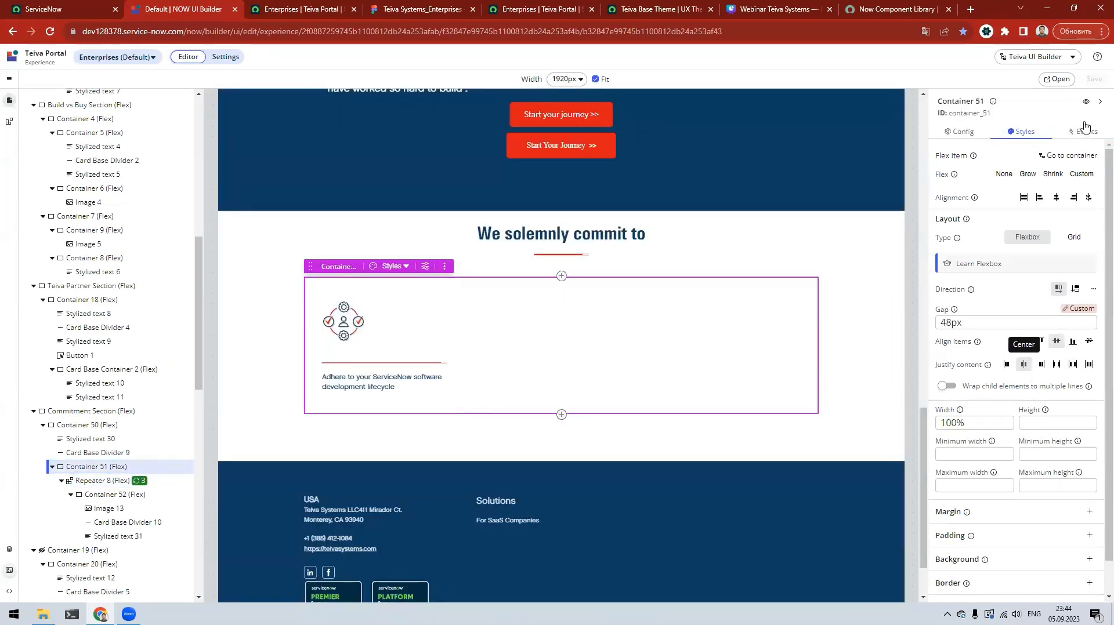
pyautogui.click(1094, 79)
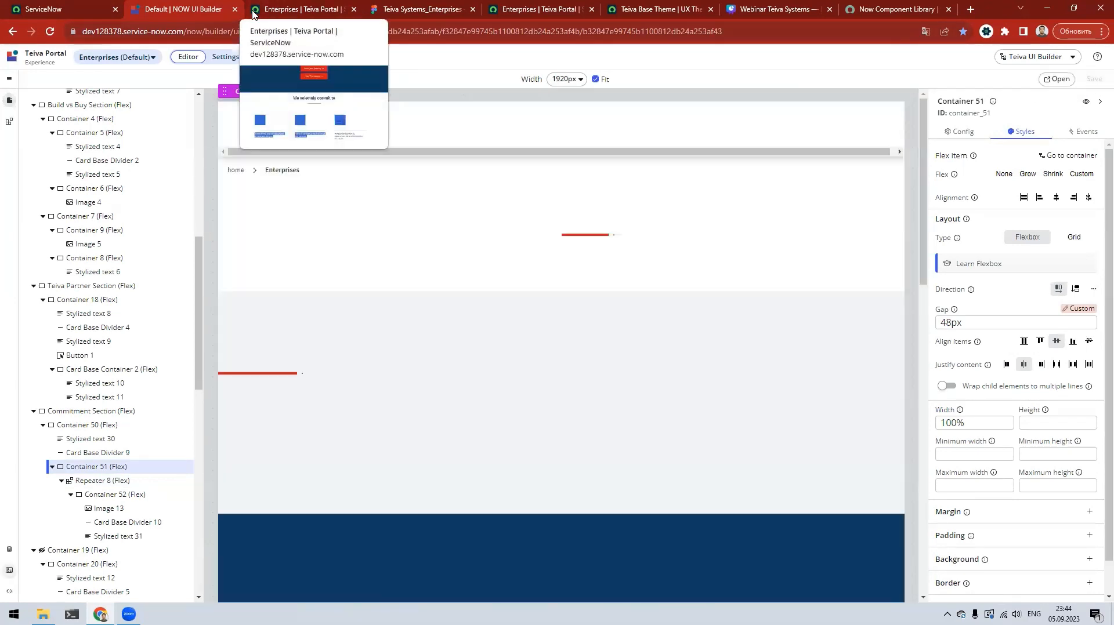
# Step: Reload the live Enterprises page and examine the alignment of the three cards under "We solemnly commit to"
pyautogui.click(253, 11)
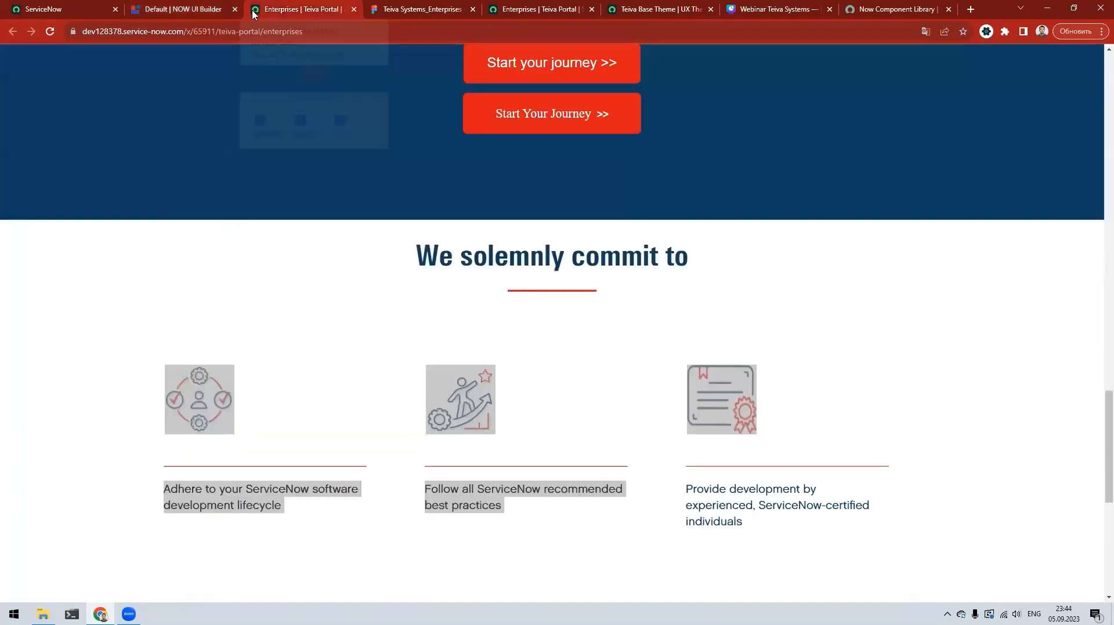
pyautogui.click(50, 32)
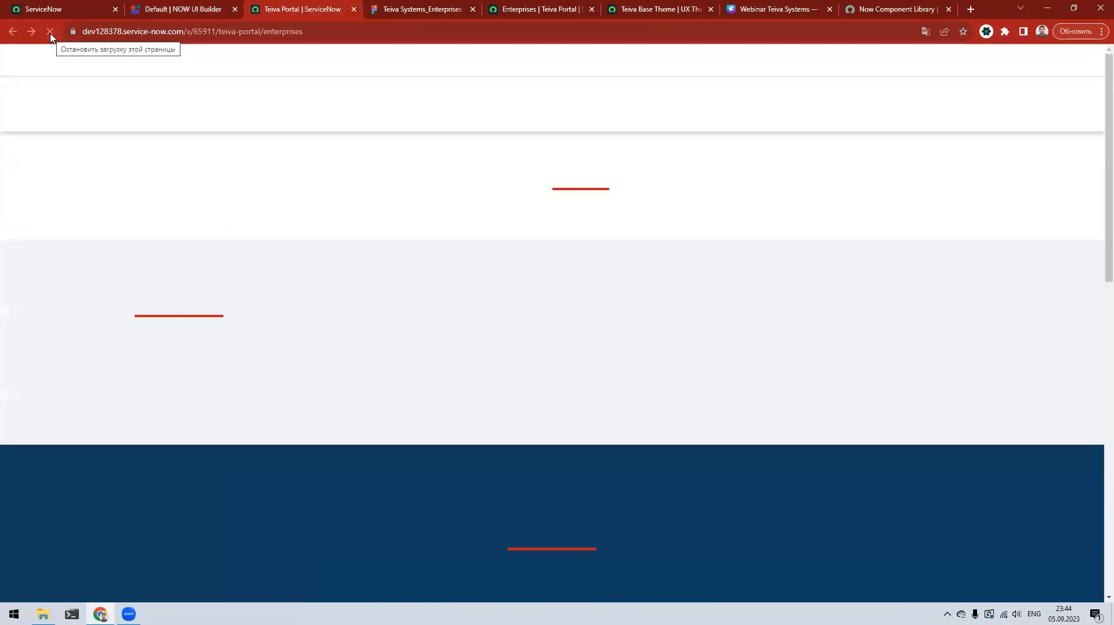
pyautogui.scroll(-3, 753, 479)
pyautogui.scroll(-10, 767, 474)
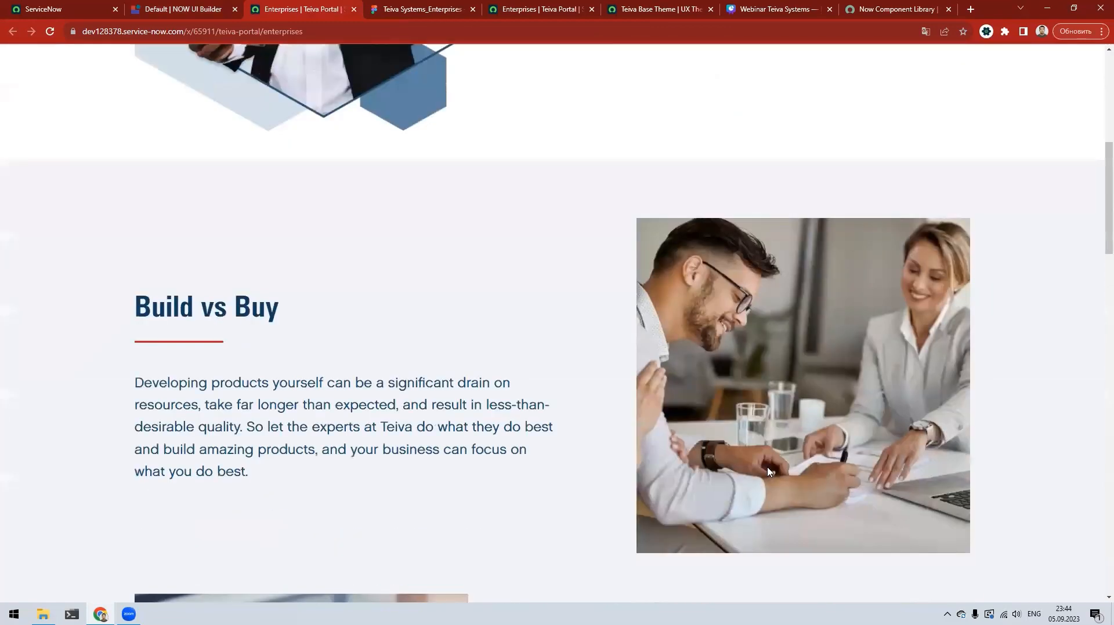
pyautogui.scroll(-15, 768, 467)
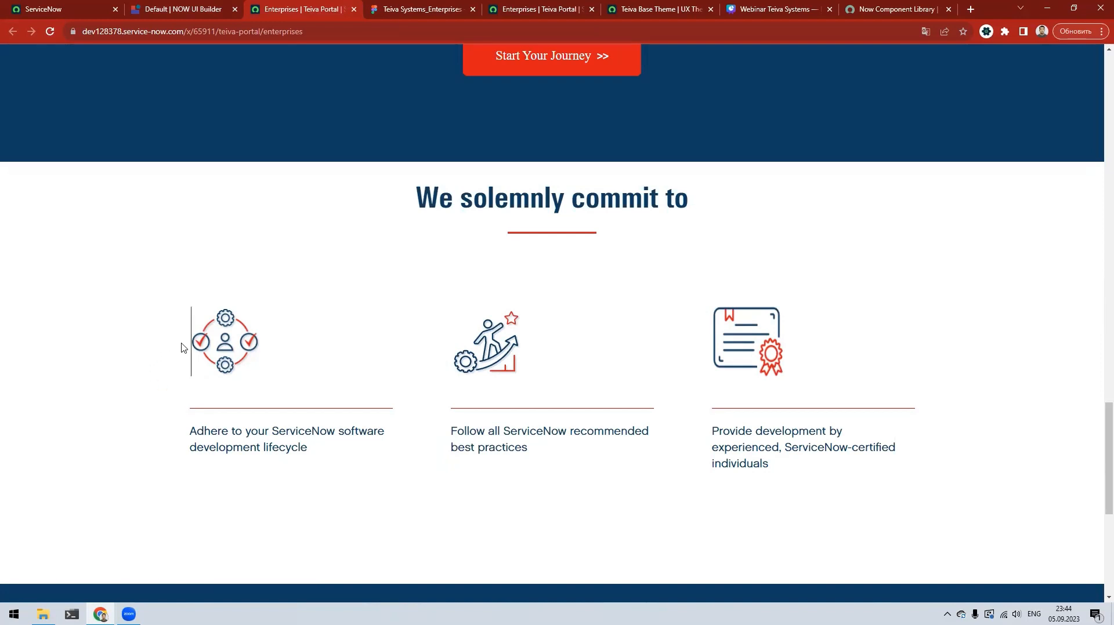
pyautogui.doubleClick(200, 348)
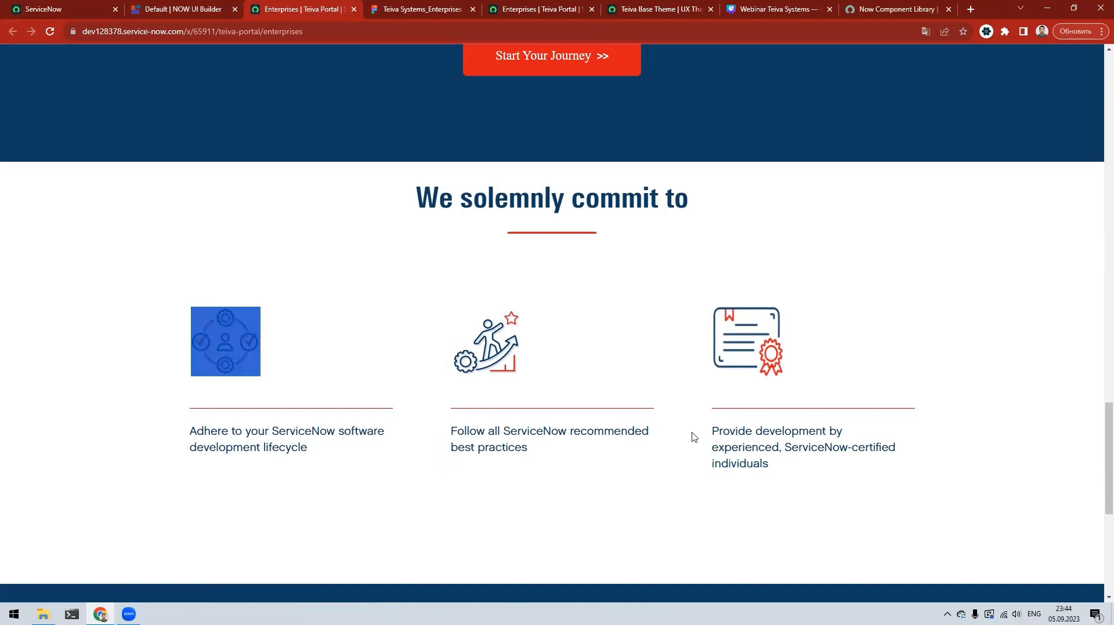
pyautogui.click(669, 437)
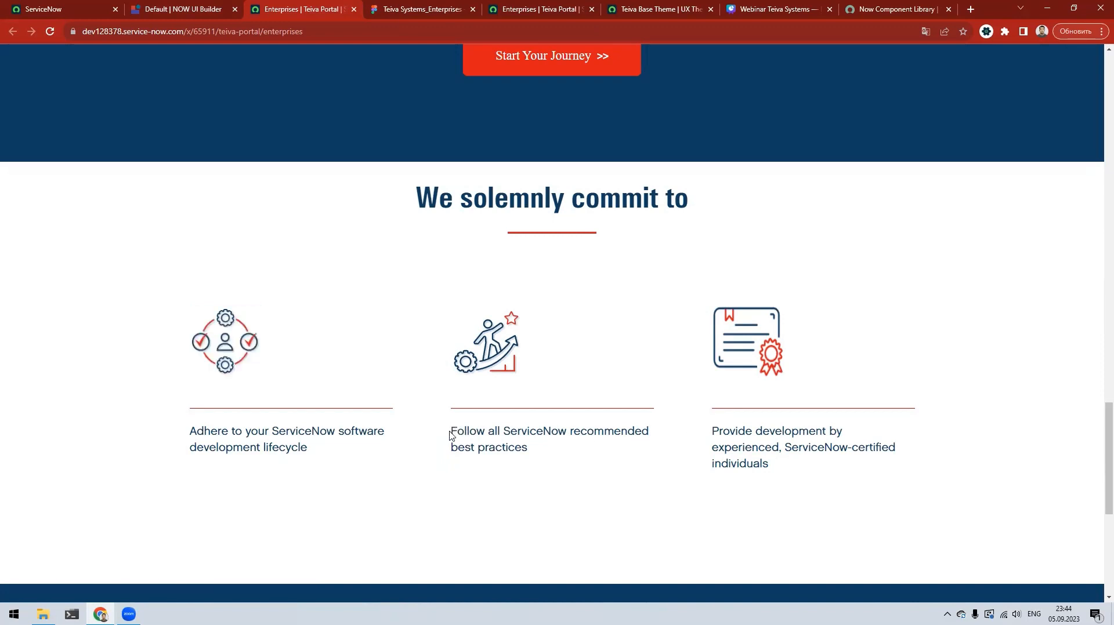
pyautogui.scroll(4, 452, 435)
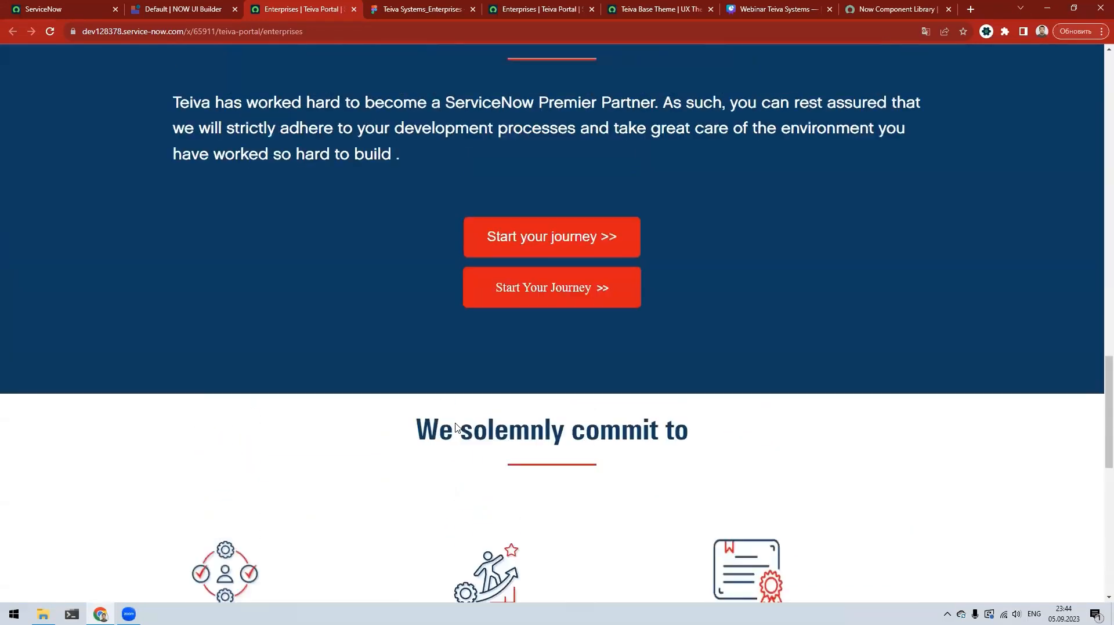
pyautogui.scroll(-2, 456, 424)
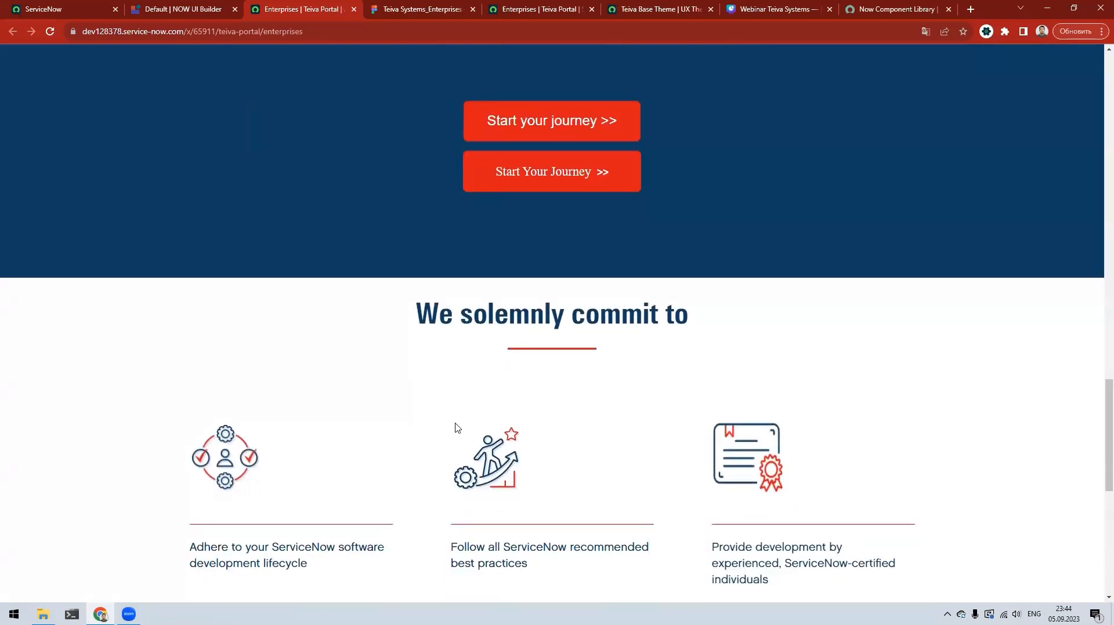
pyautogui.scroll(-2, 456, 428)
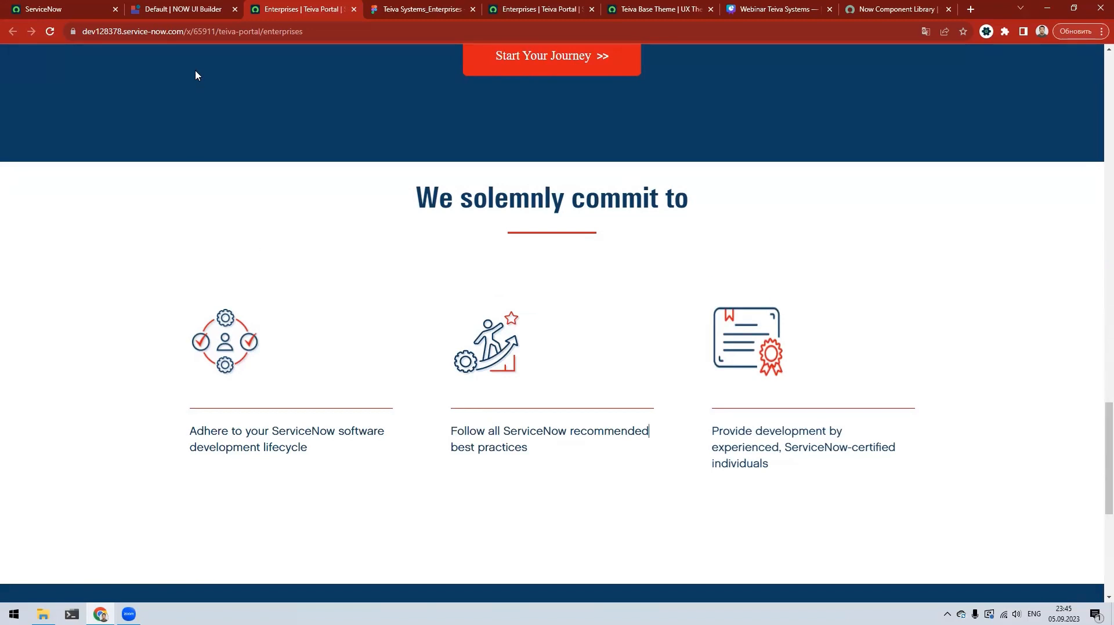
# Step: Switch to the Webinar Teiva Systems presentation in Canva and show slide 9 in full screen
pyautogui.hotkey('ctrl', 'Tab')
pyautogui.hotkey('ctrl', 'Tab')
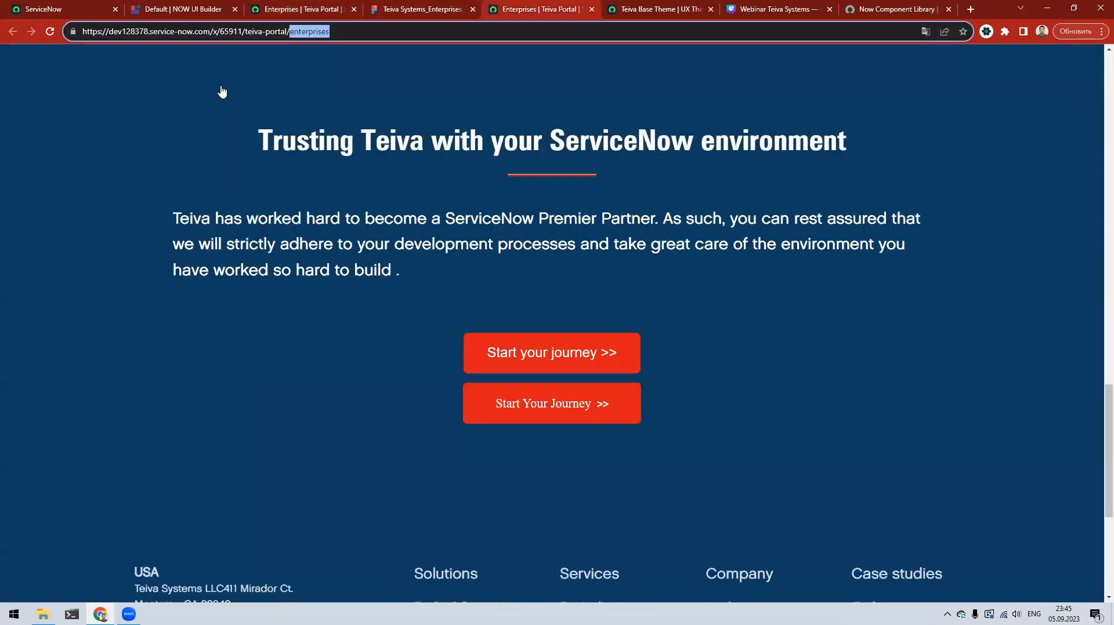
pyautogui.hotkey('ctrl', 'Tab')
pyautogui.hotkey('ctrl', 'Tab')
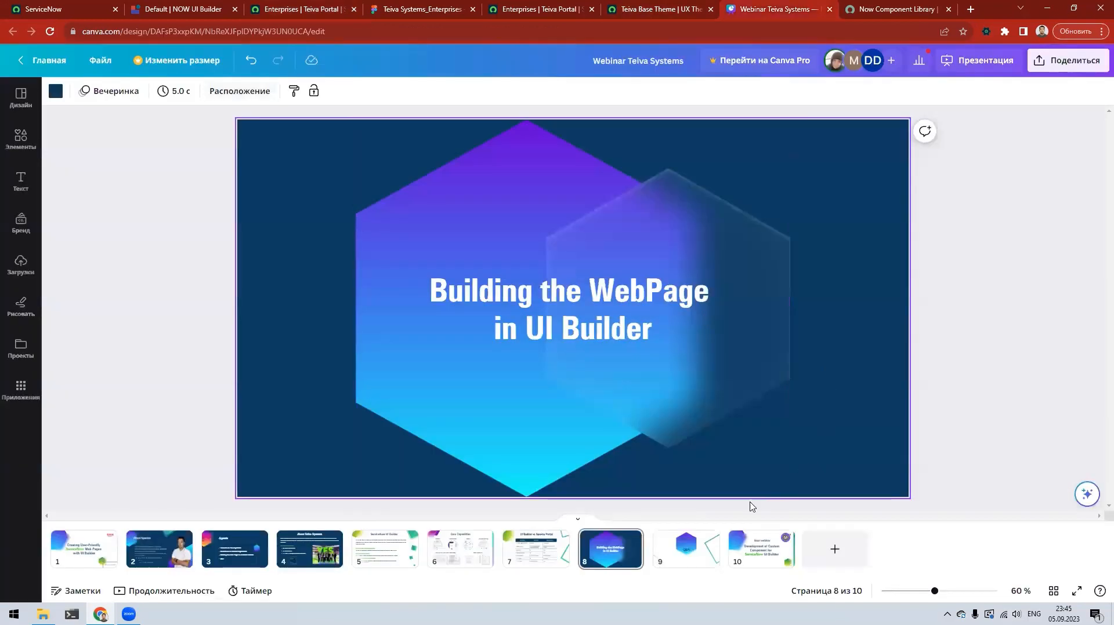
pyautogui.click(686, 549)
pyautogui.click(1076, 590)
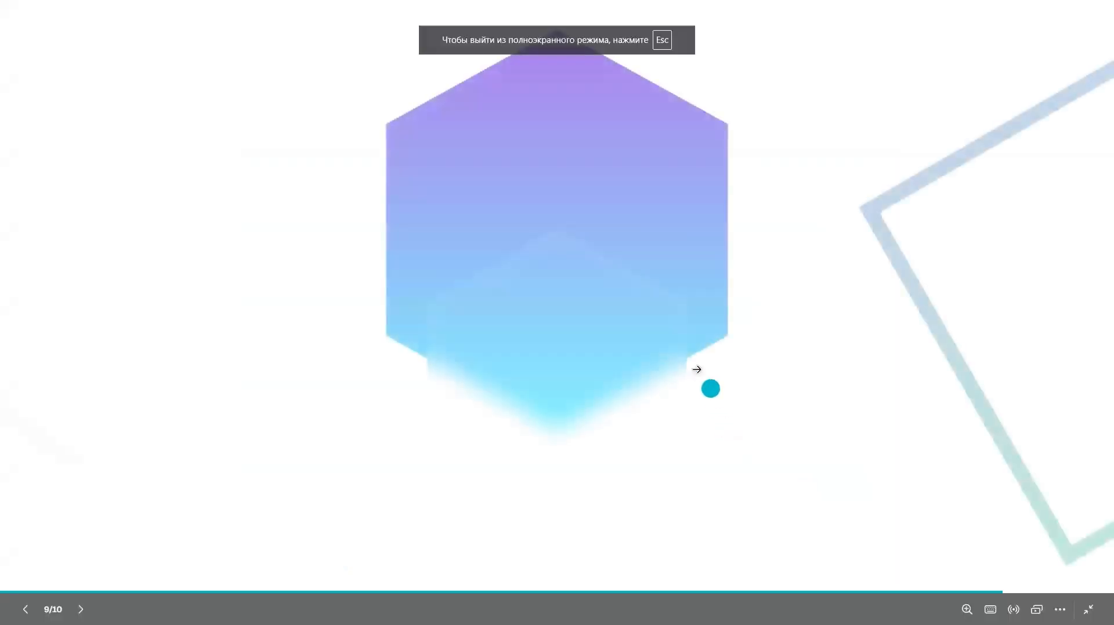